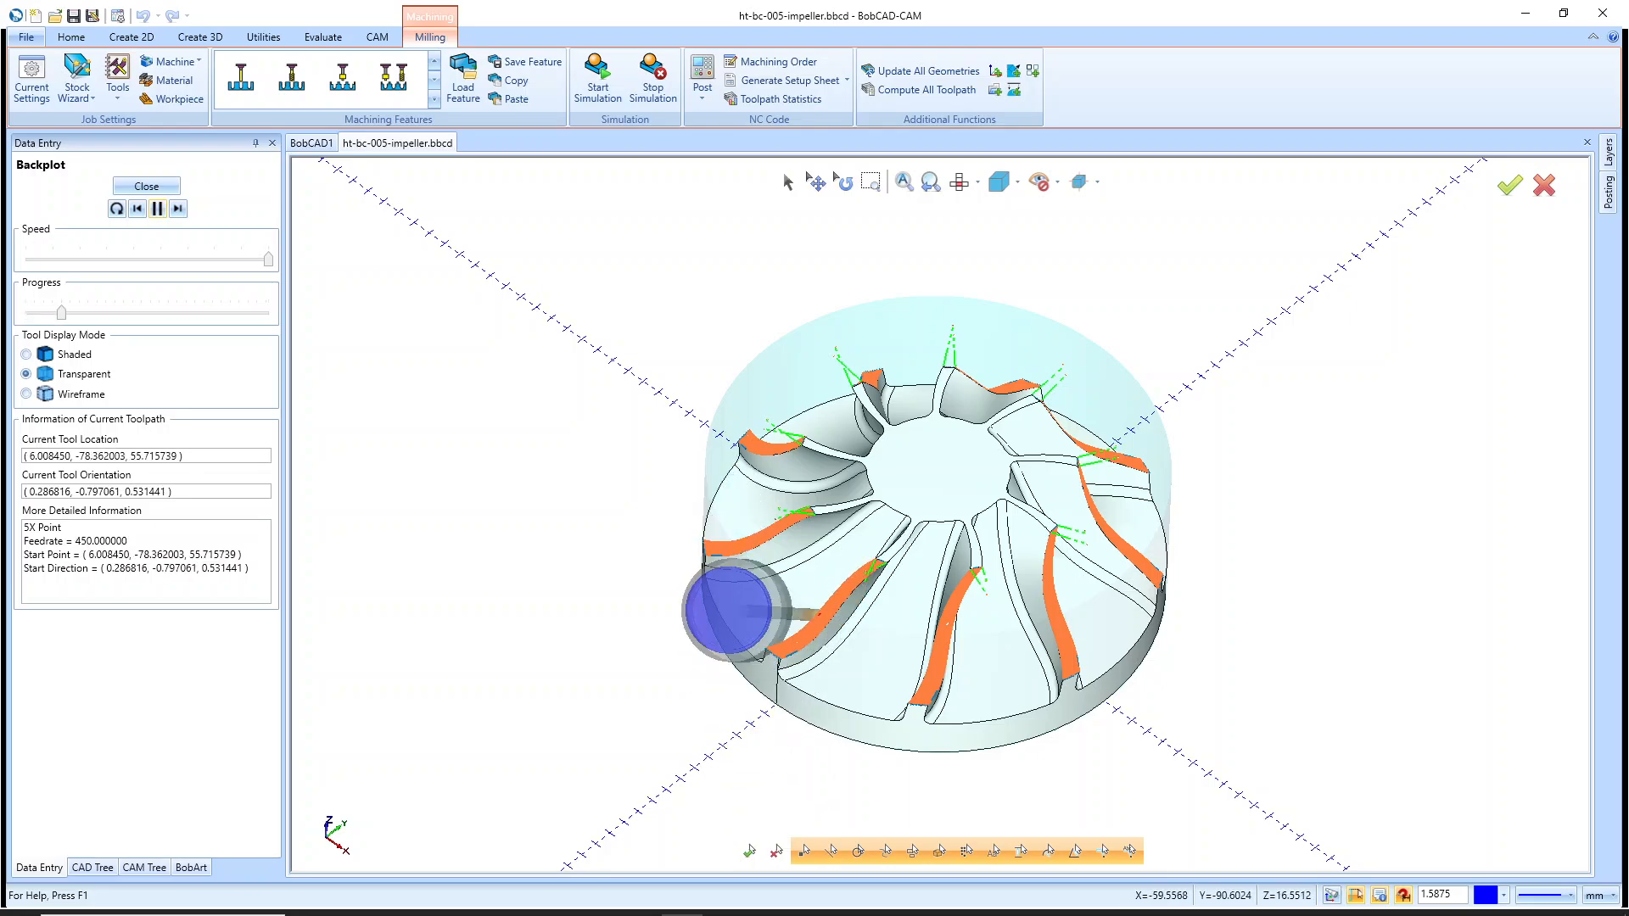
Play the toolpath backplot with a shaded tool at a reduced speed, and close the backplot.
click(27, 354)
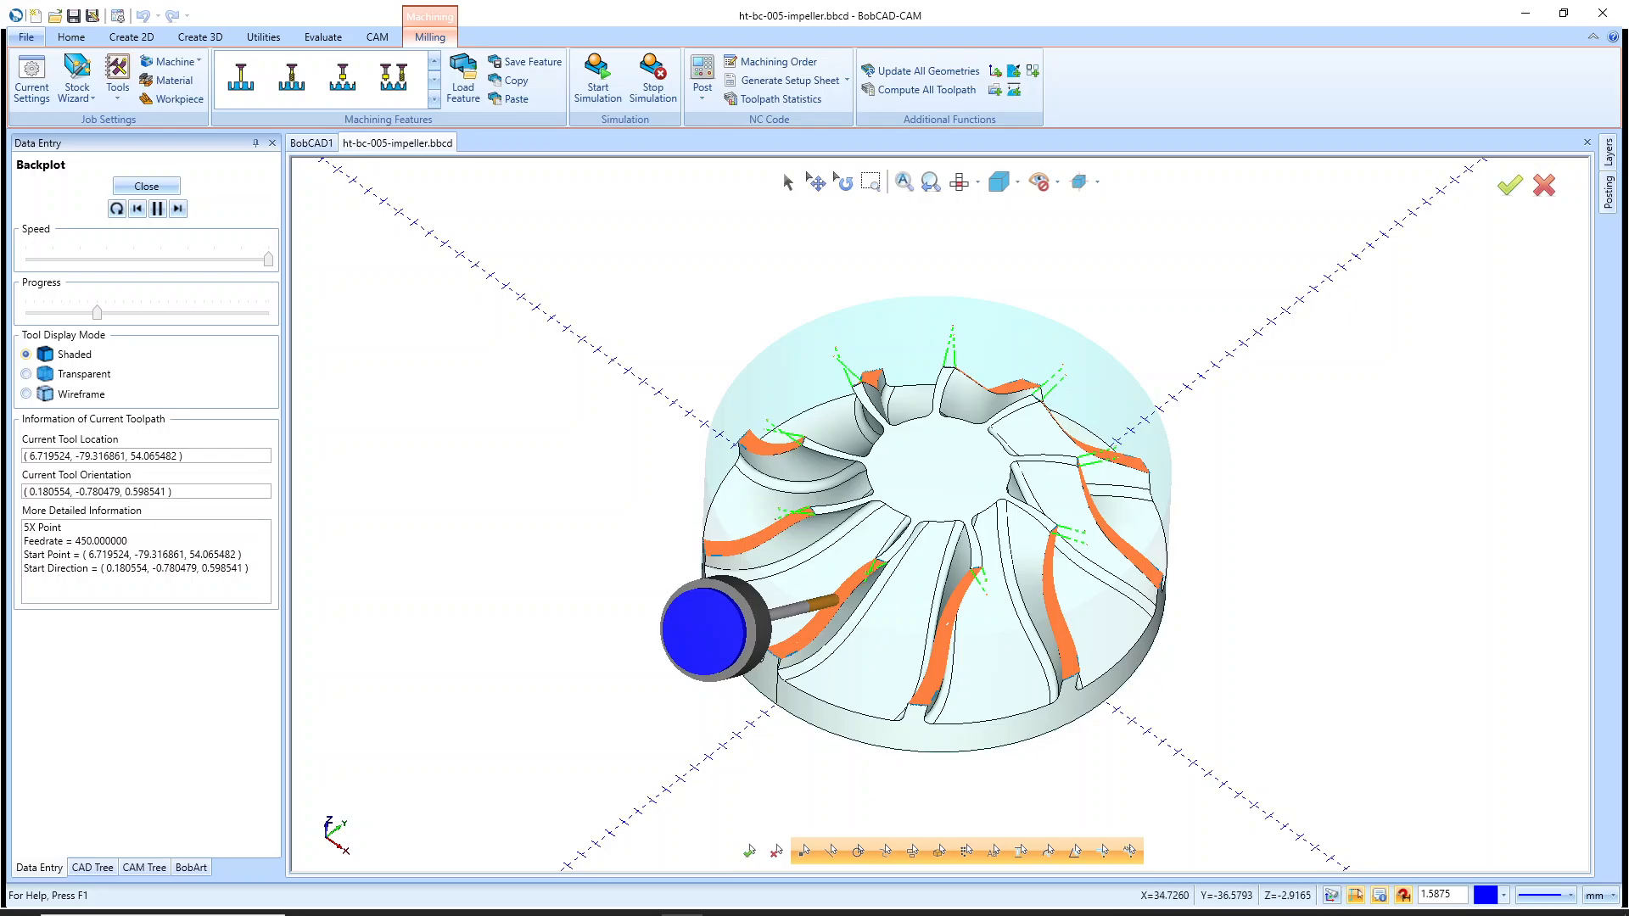
drag(268, 260, 80, 259)
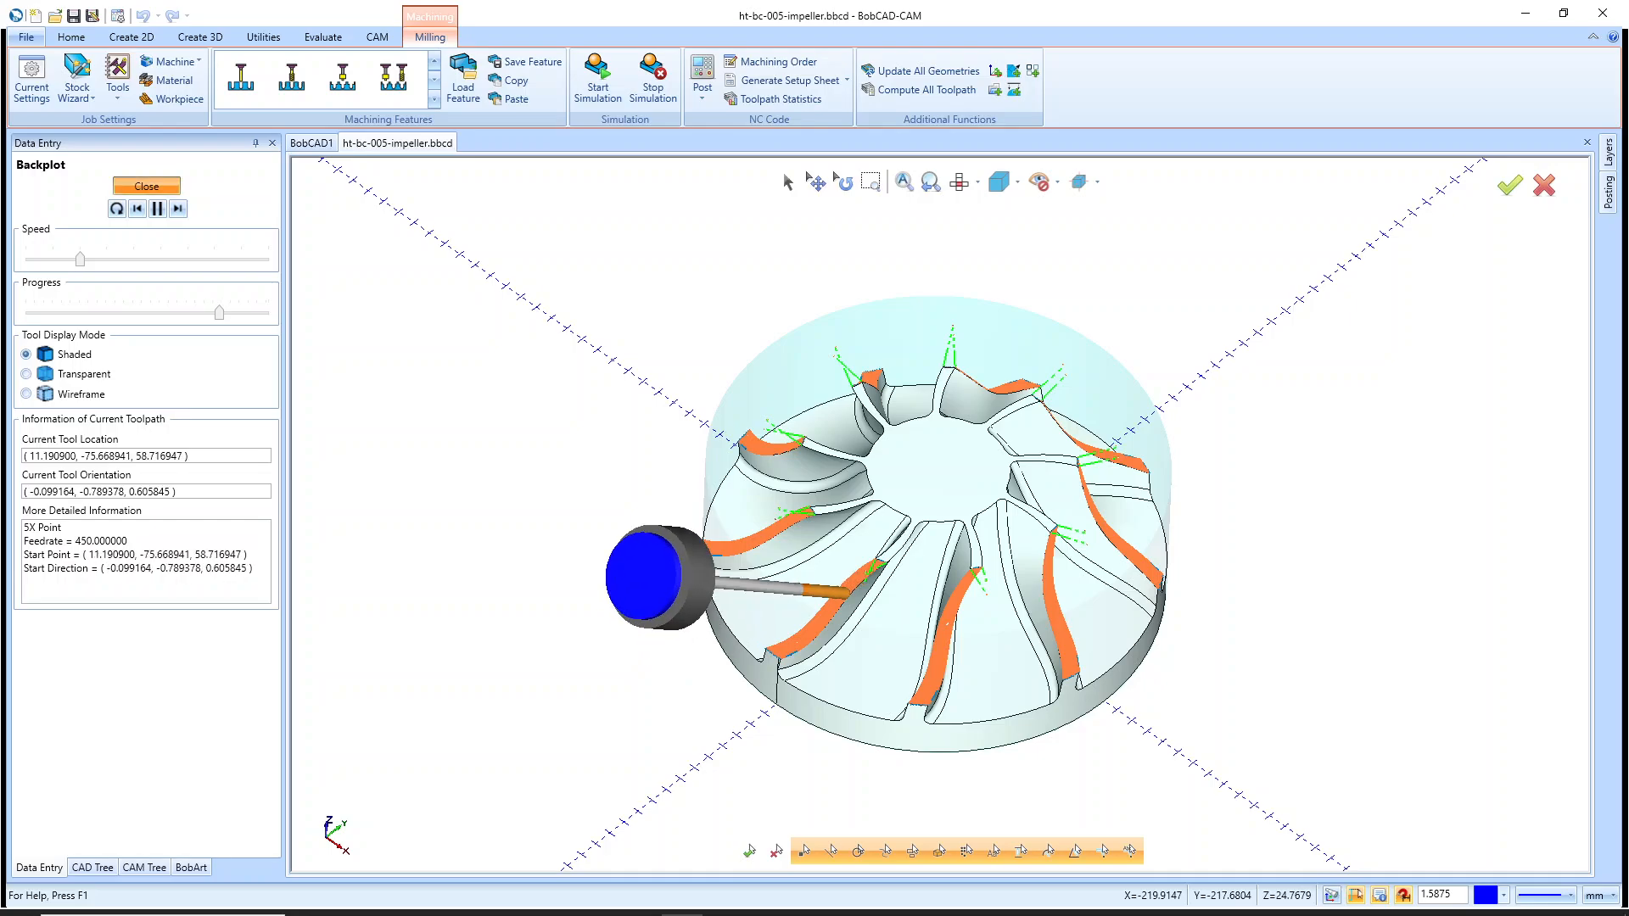
click(146, 186)
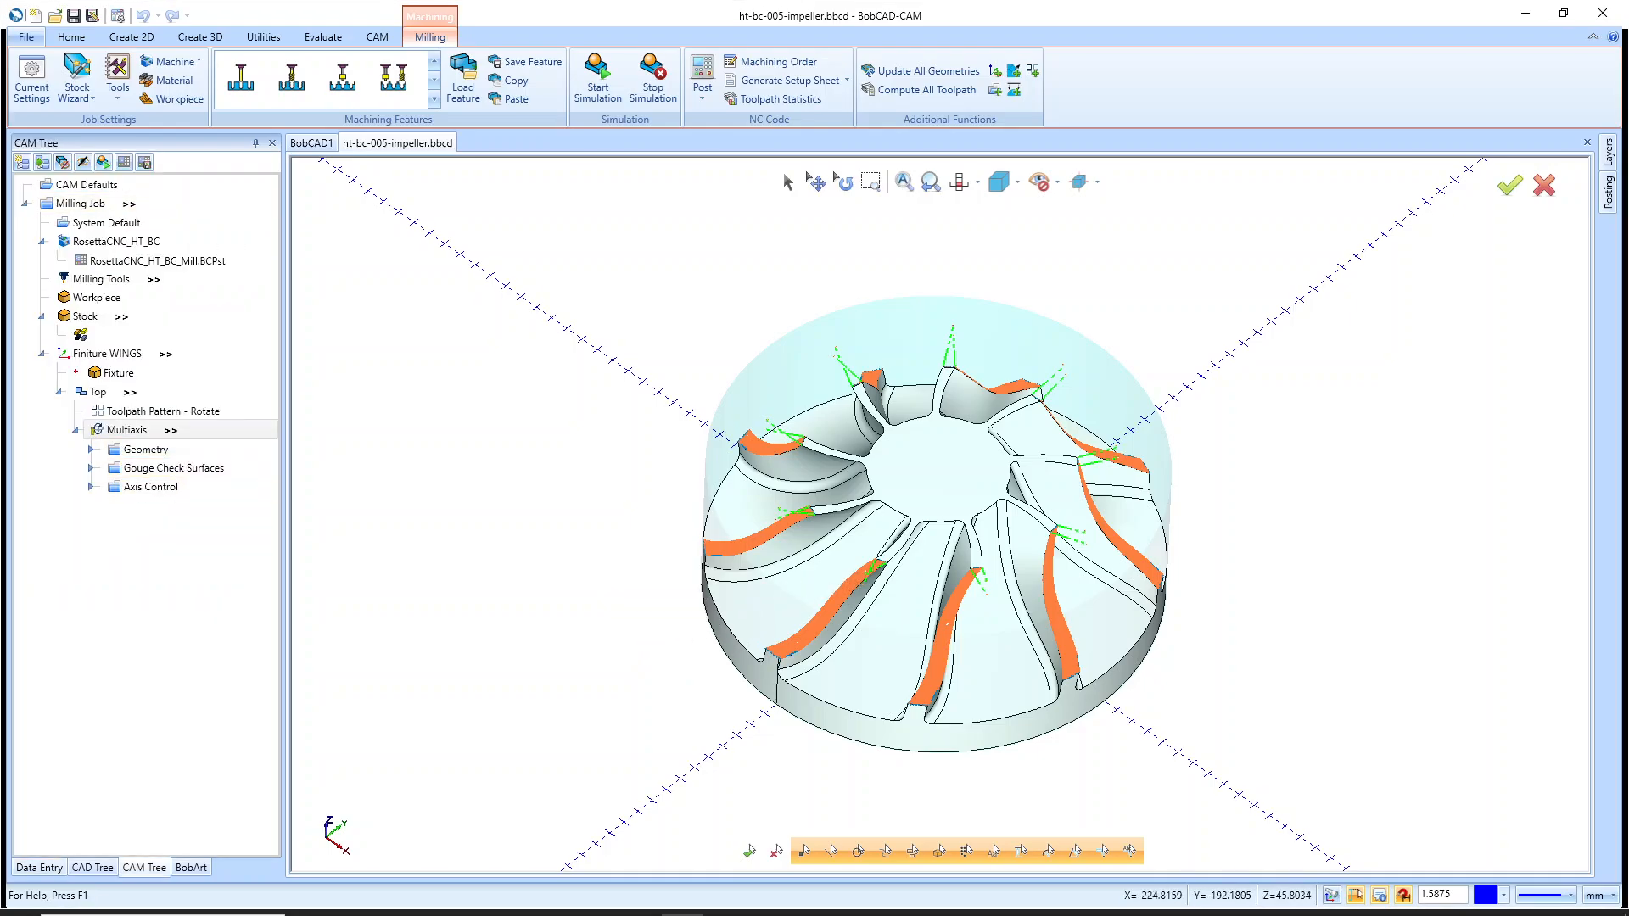
Review the Multiaxis feature's toolpath type, Multiaxis Post settings, surface path parameters and first edit curve selection, leaving the wizard without changes.
right_click(129, 430)
click(153, 439)
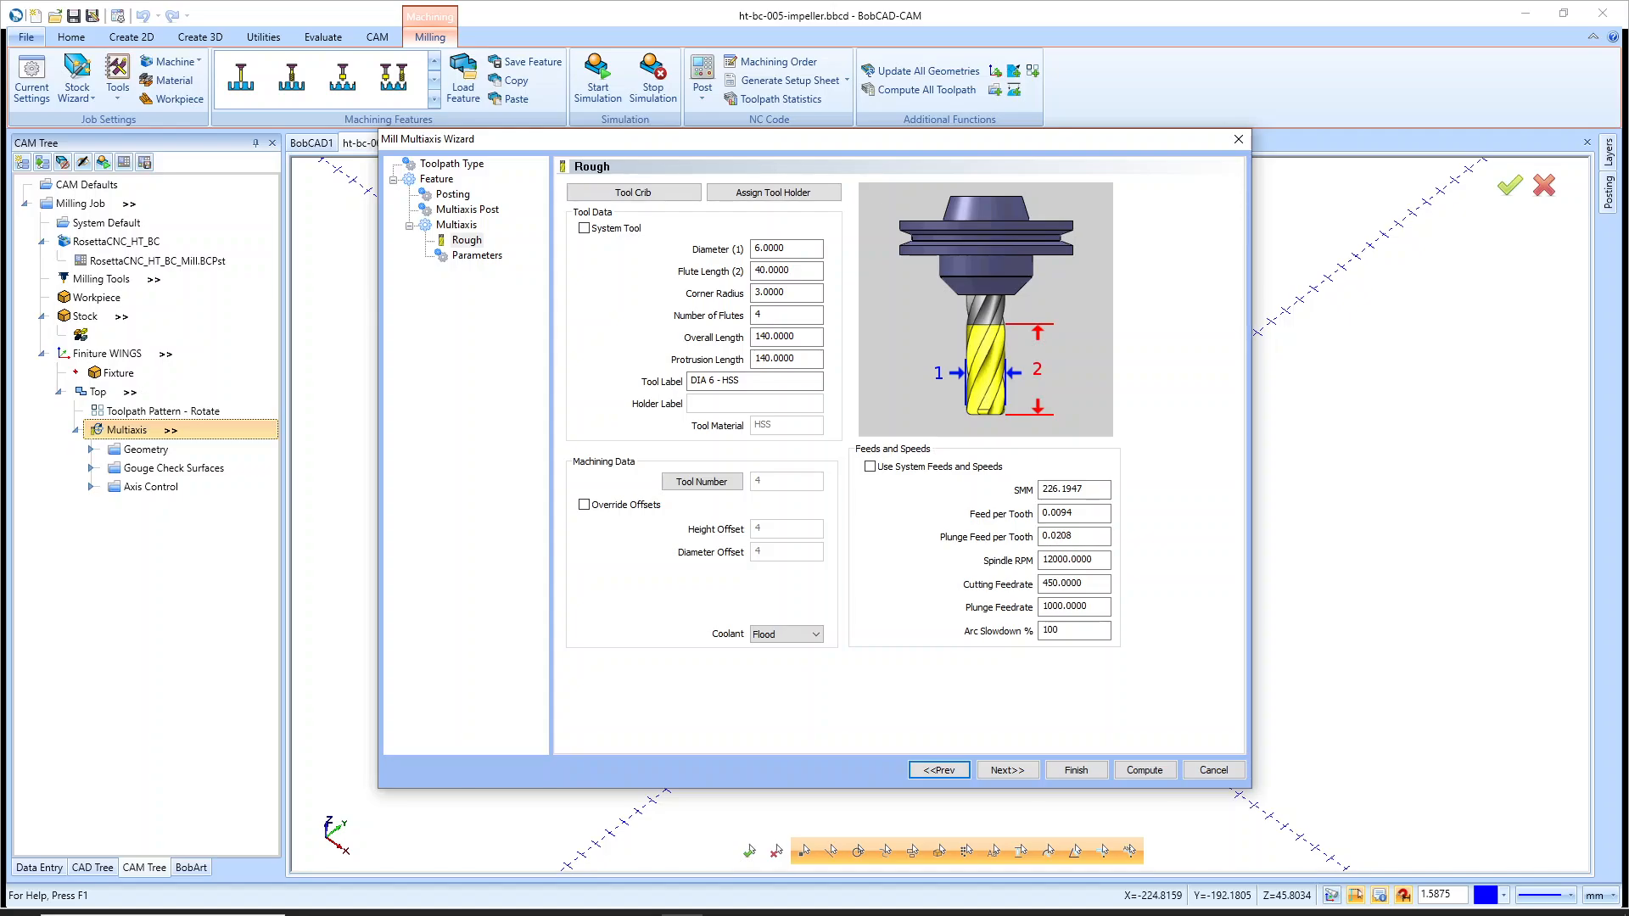
click(451, 164)
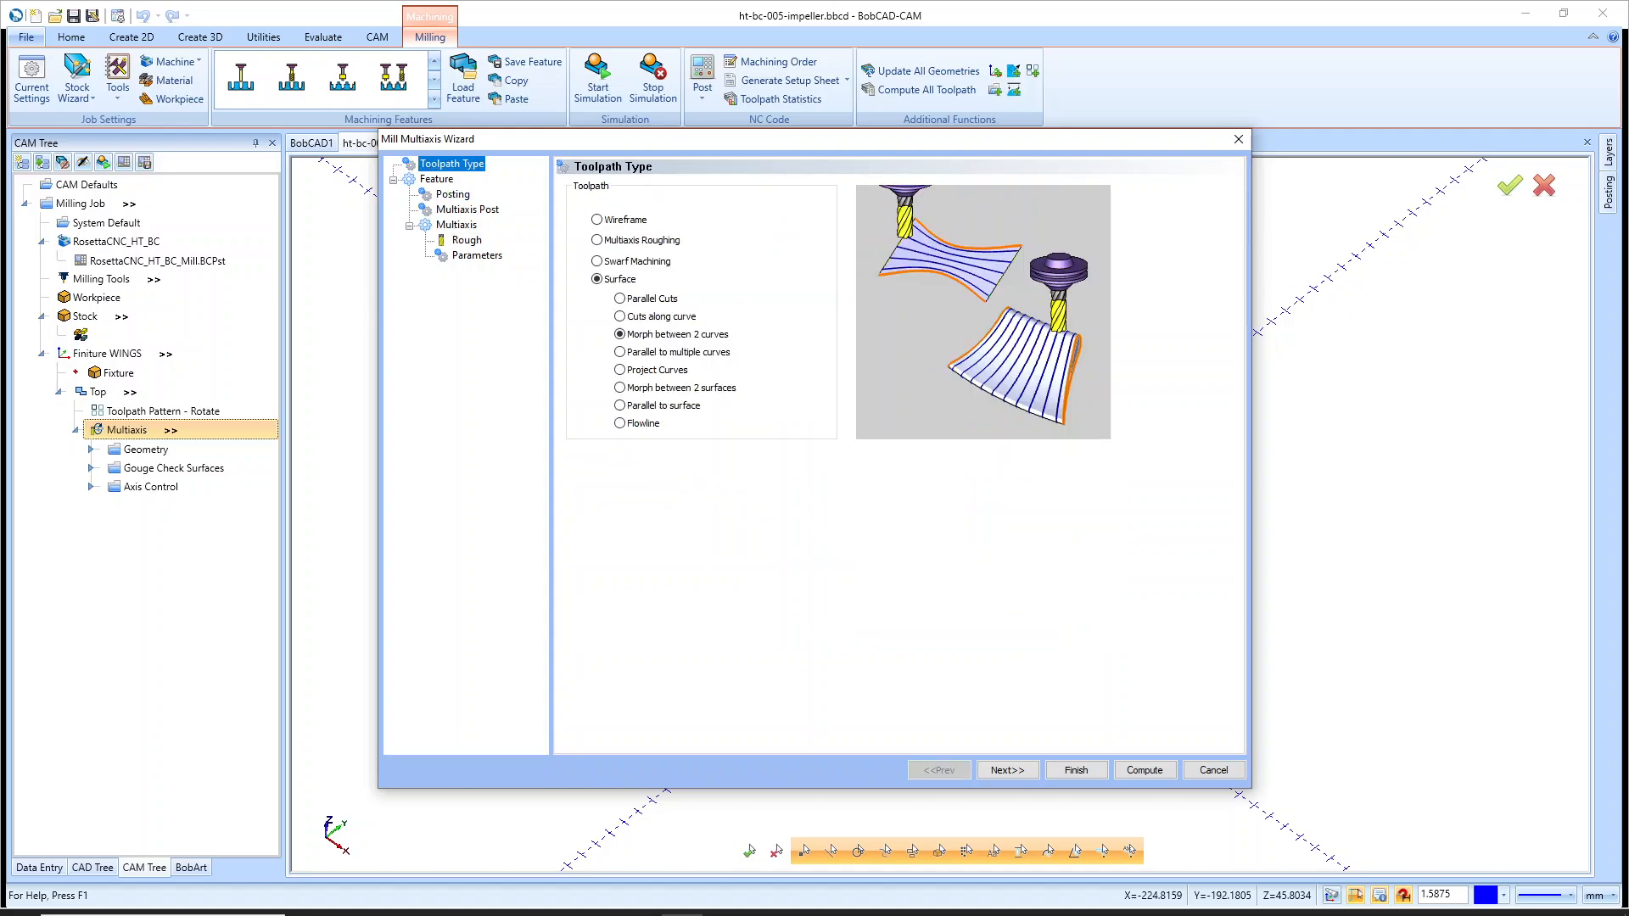
click(456, 225)
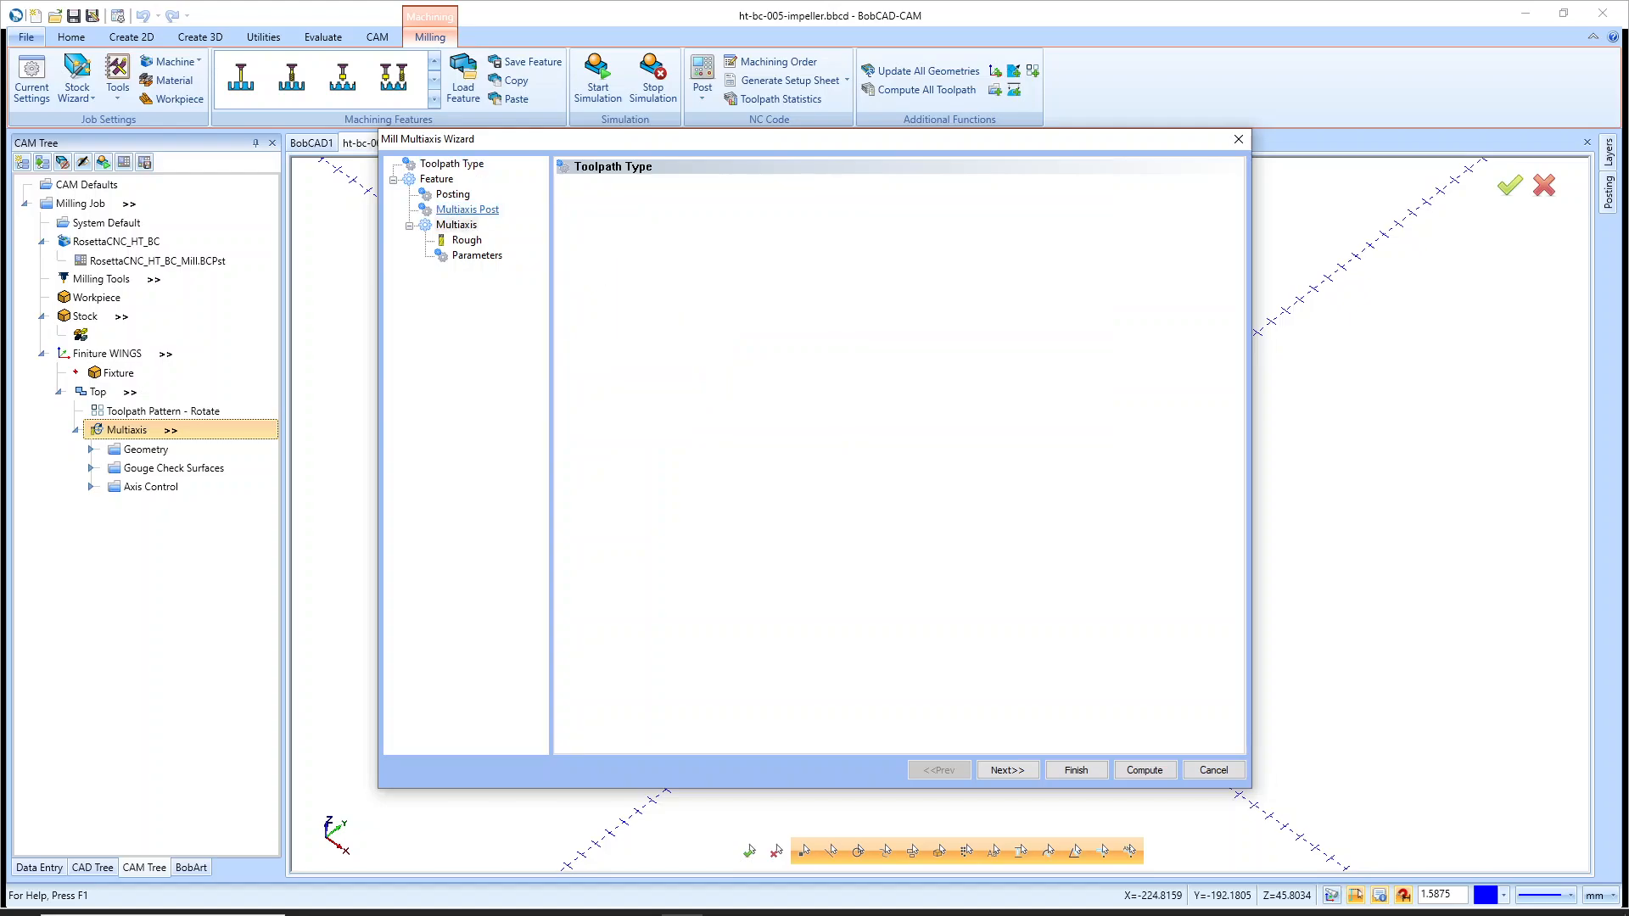
click(468, 209)
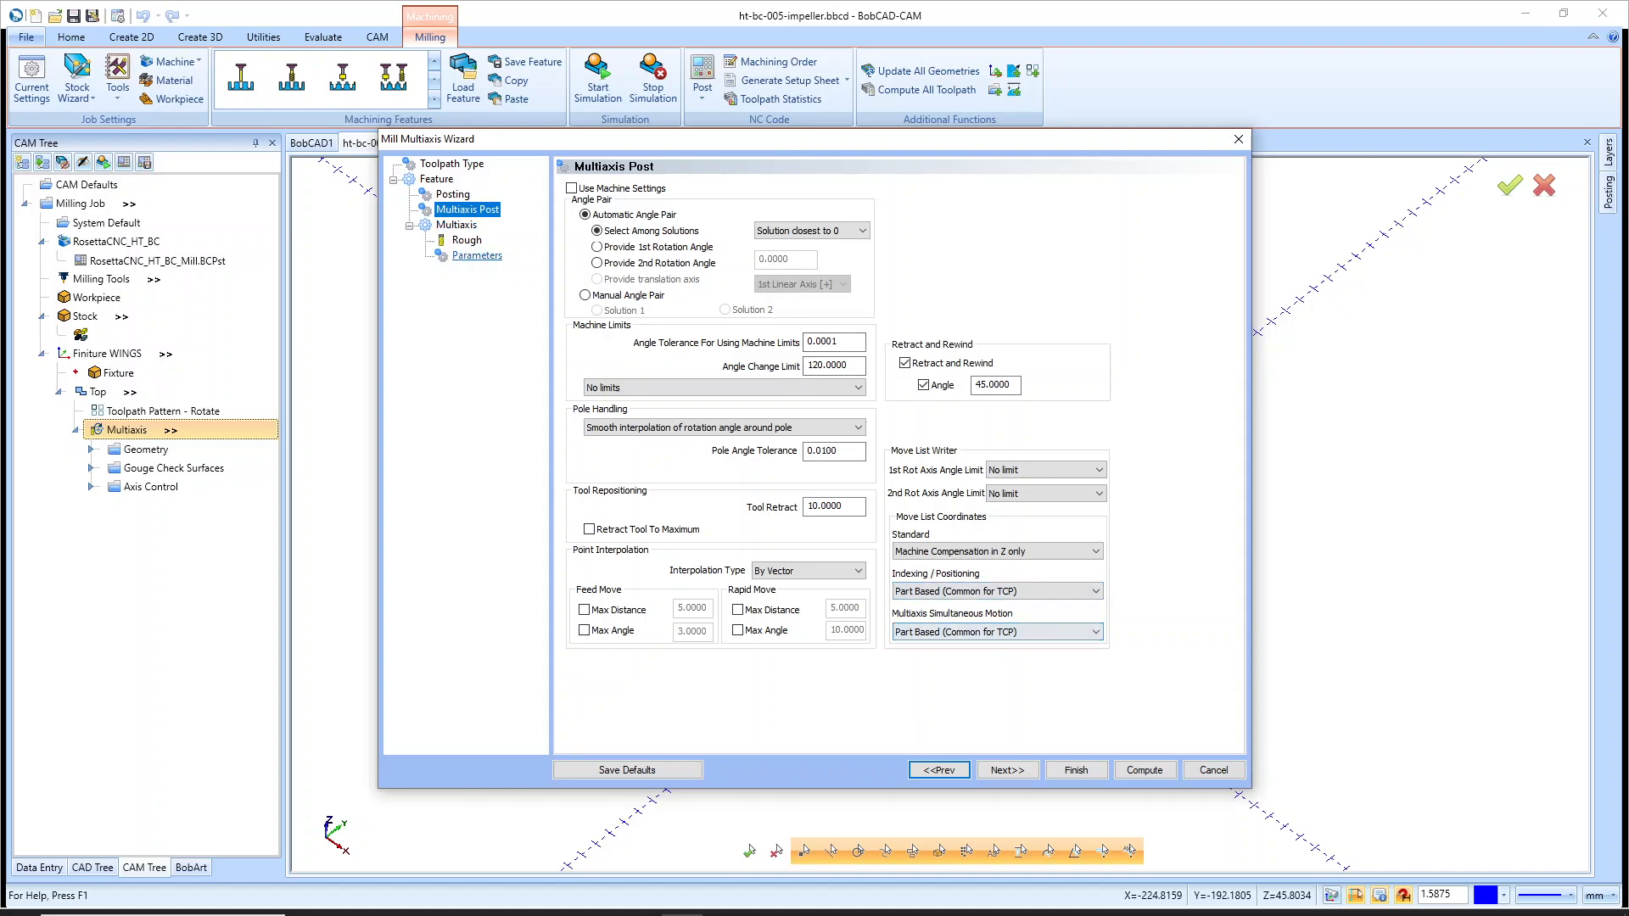
click(477, 256)
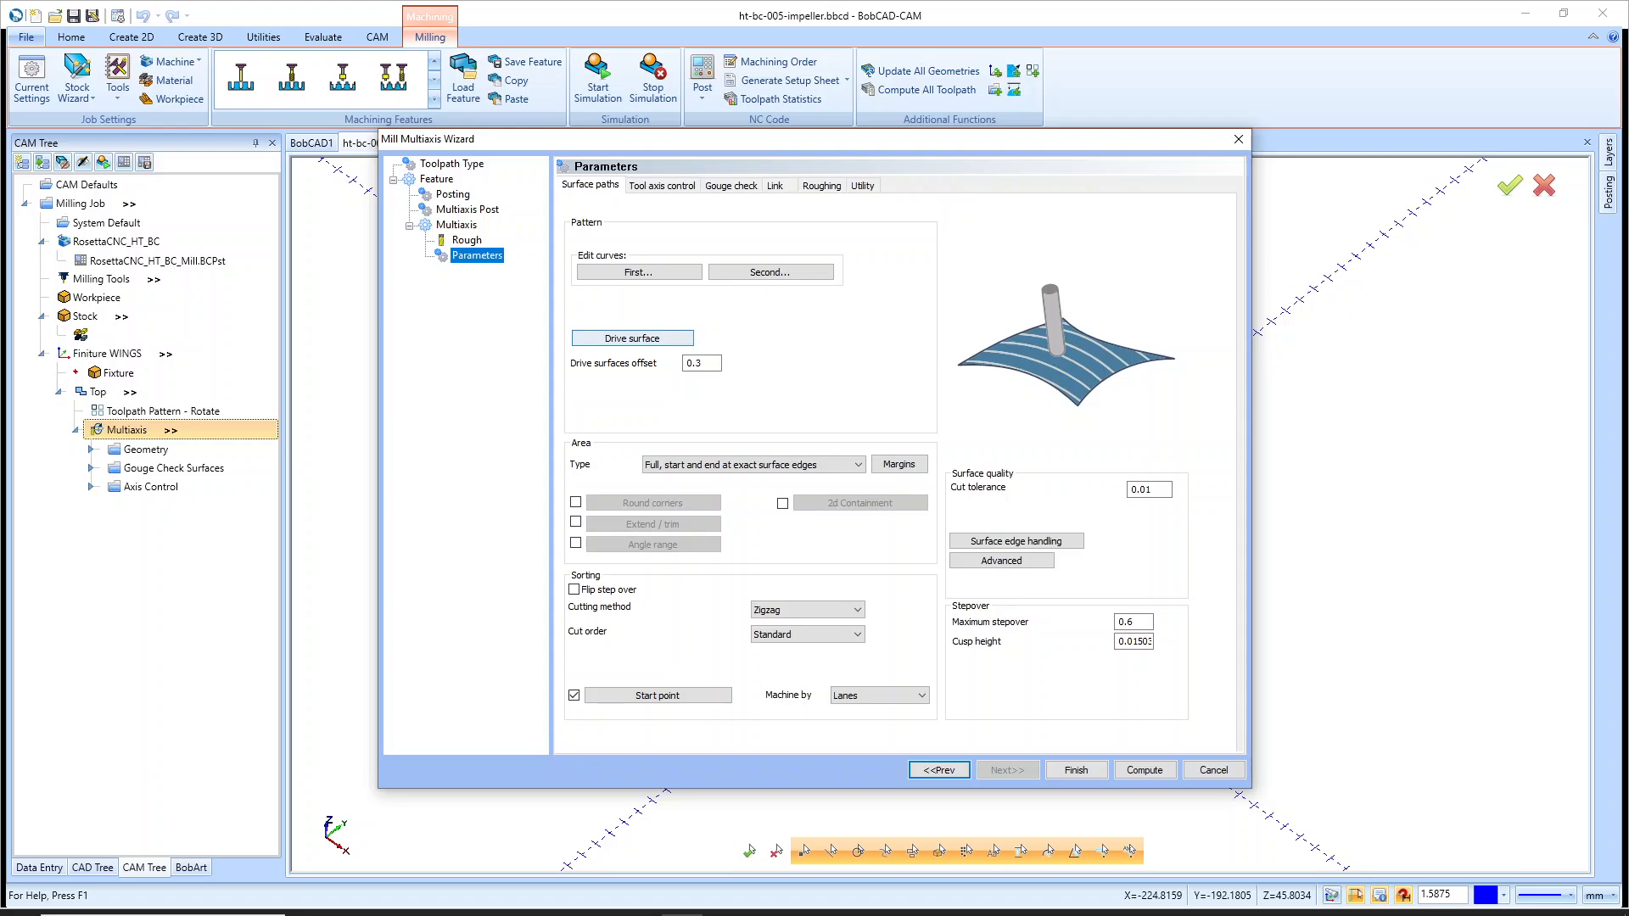
click(638, 271)
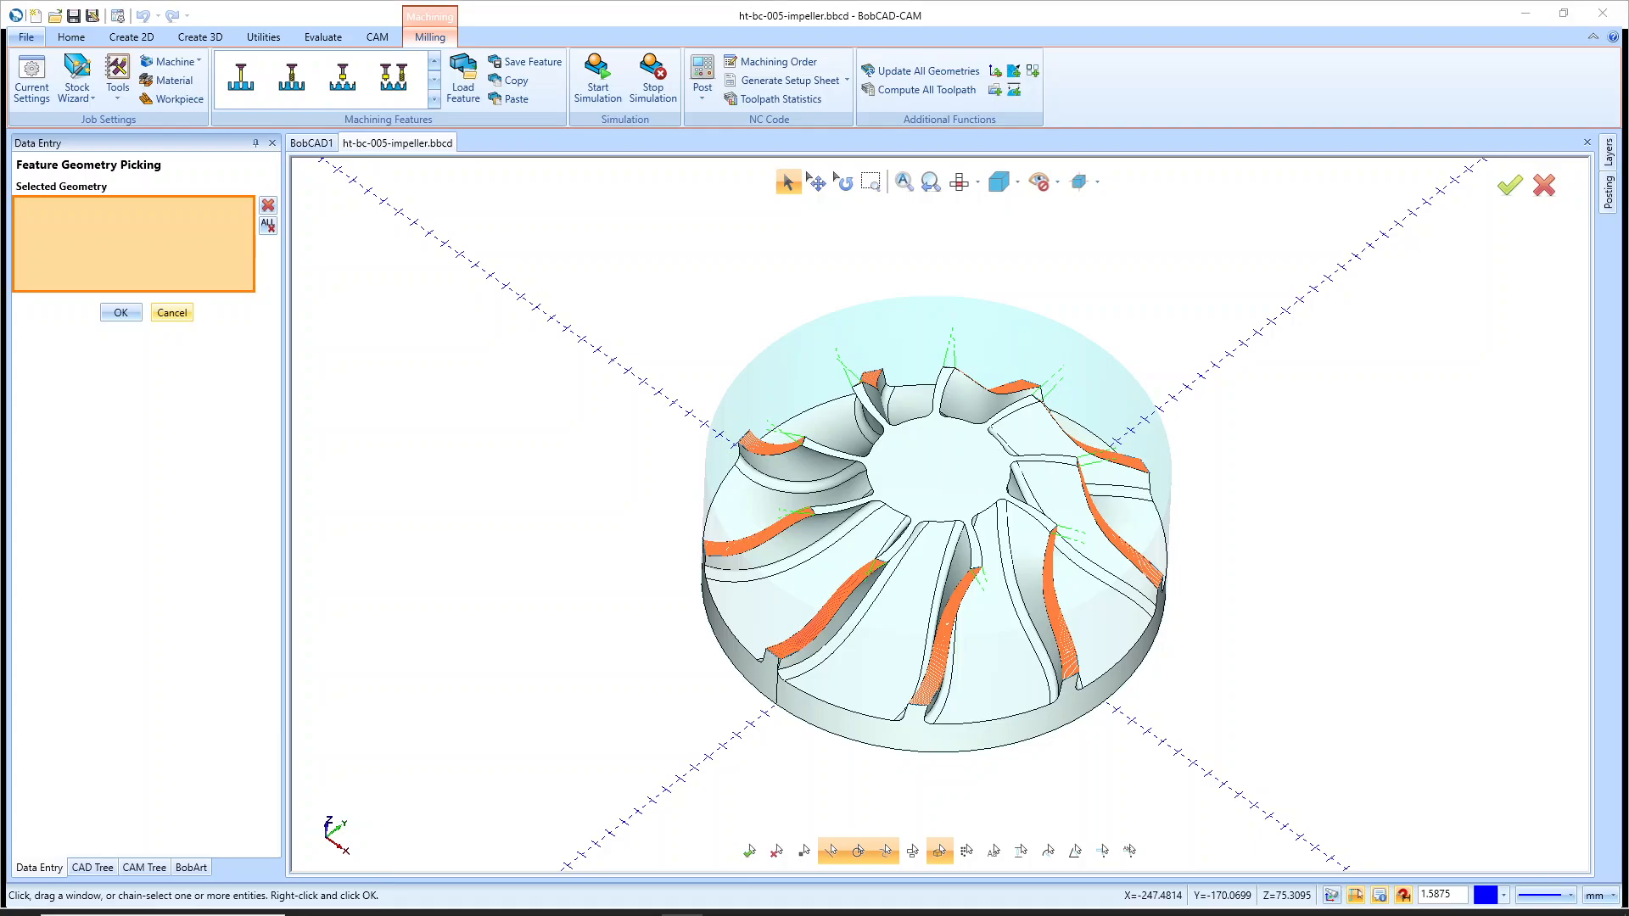
click(172, 313)
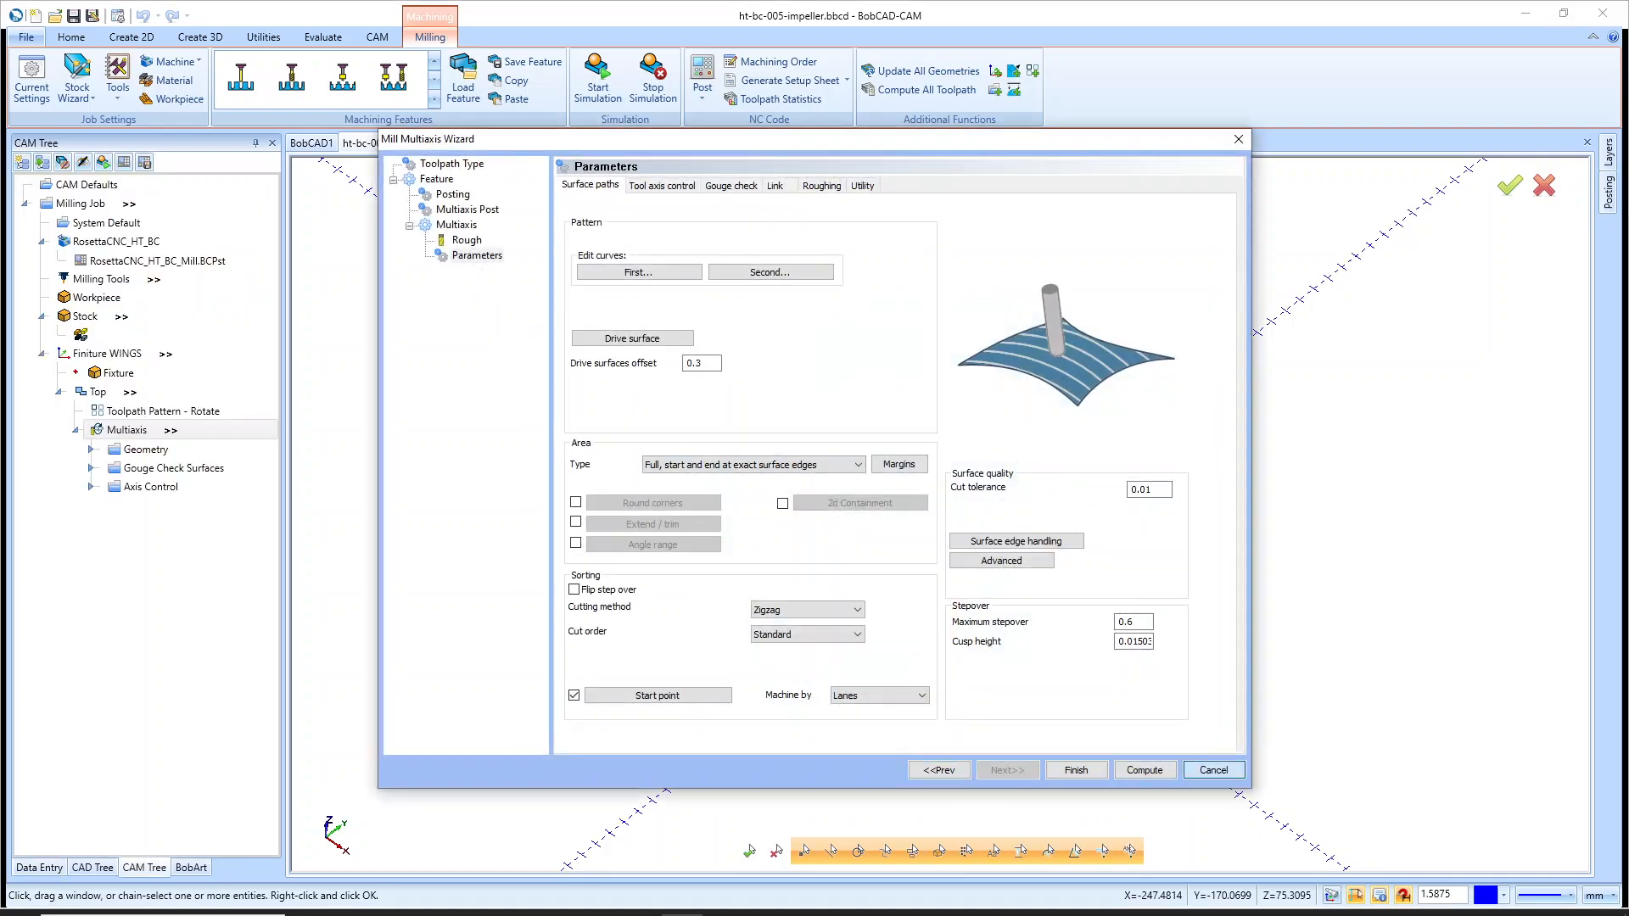
click(1214, 770)
Start the machine simulation of the impeller job, collapse the ribbon to enlarge the workspace, and run the simulation.
click(597, 78)
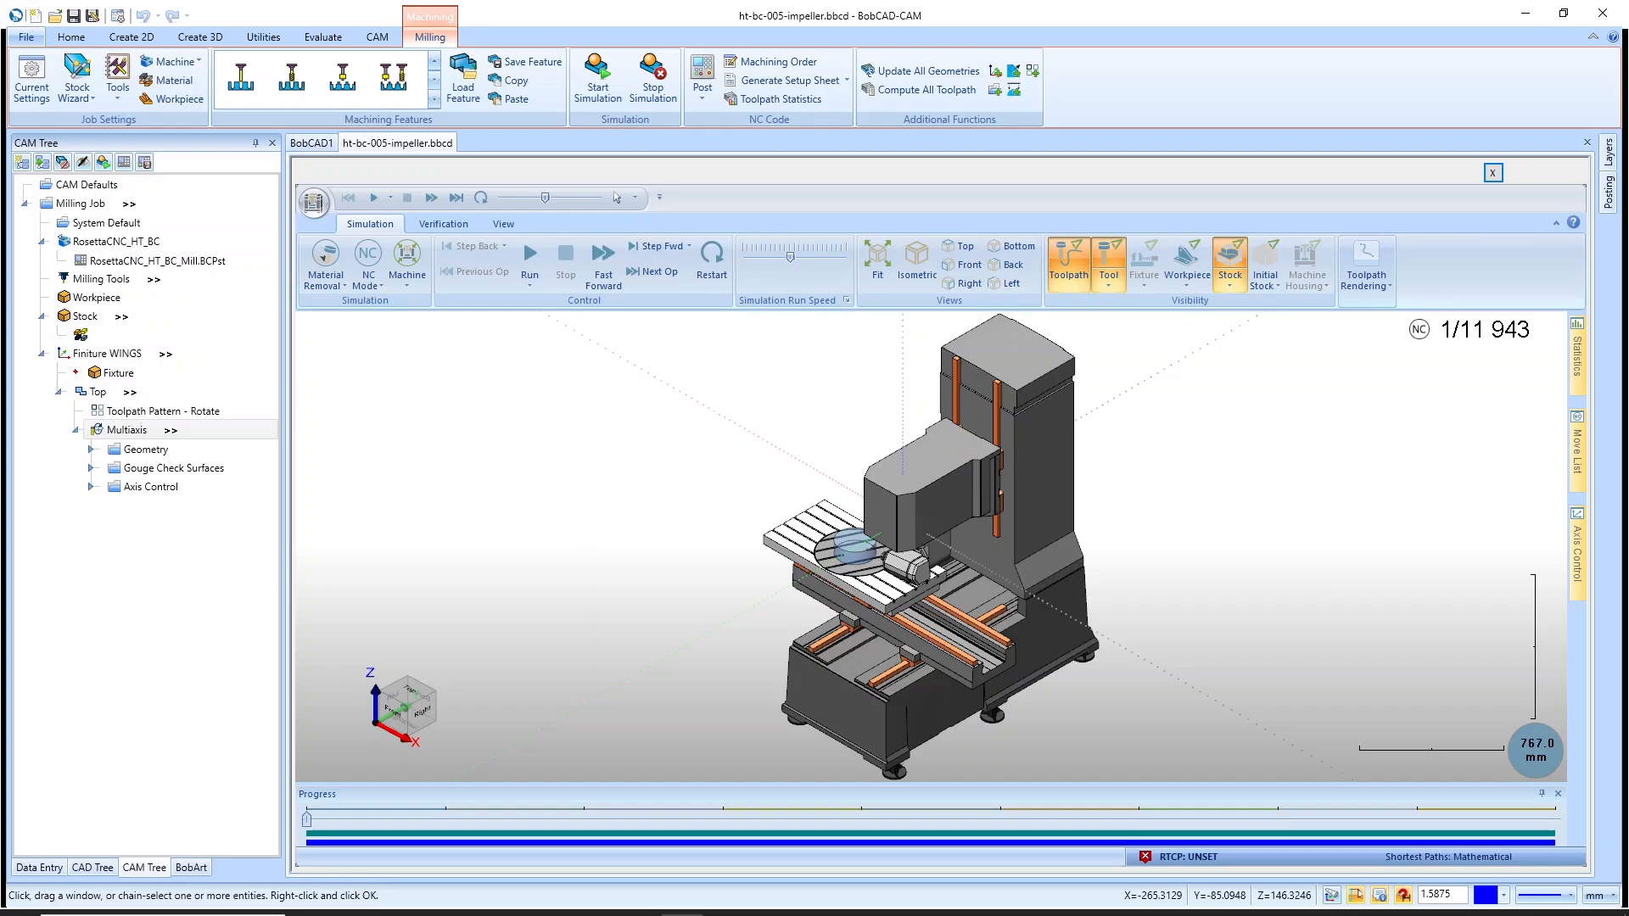
click(1593, 37)
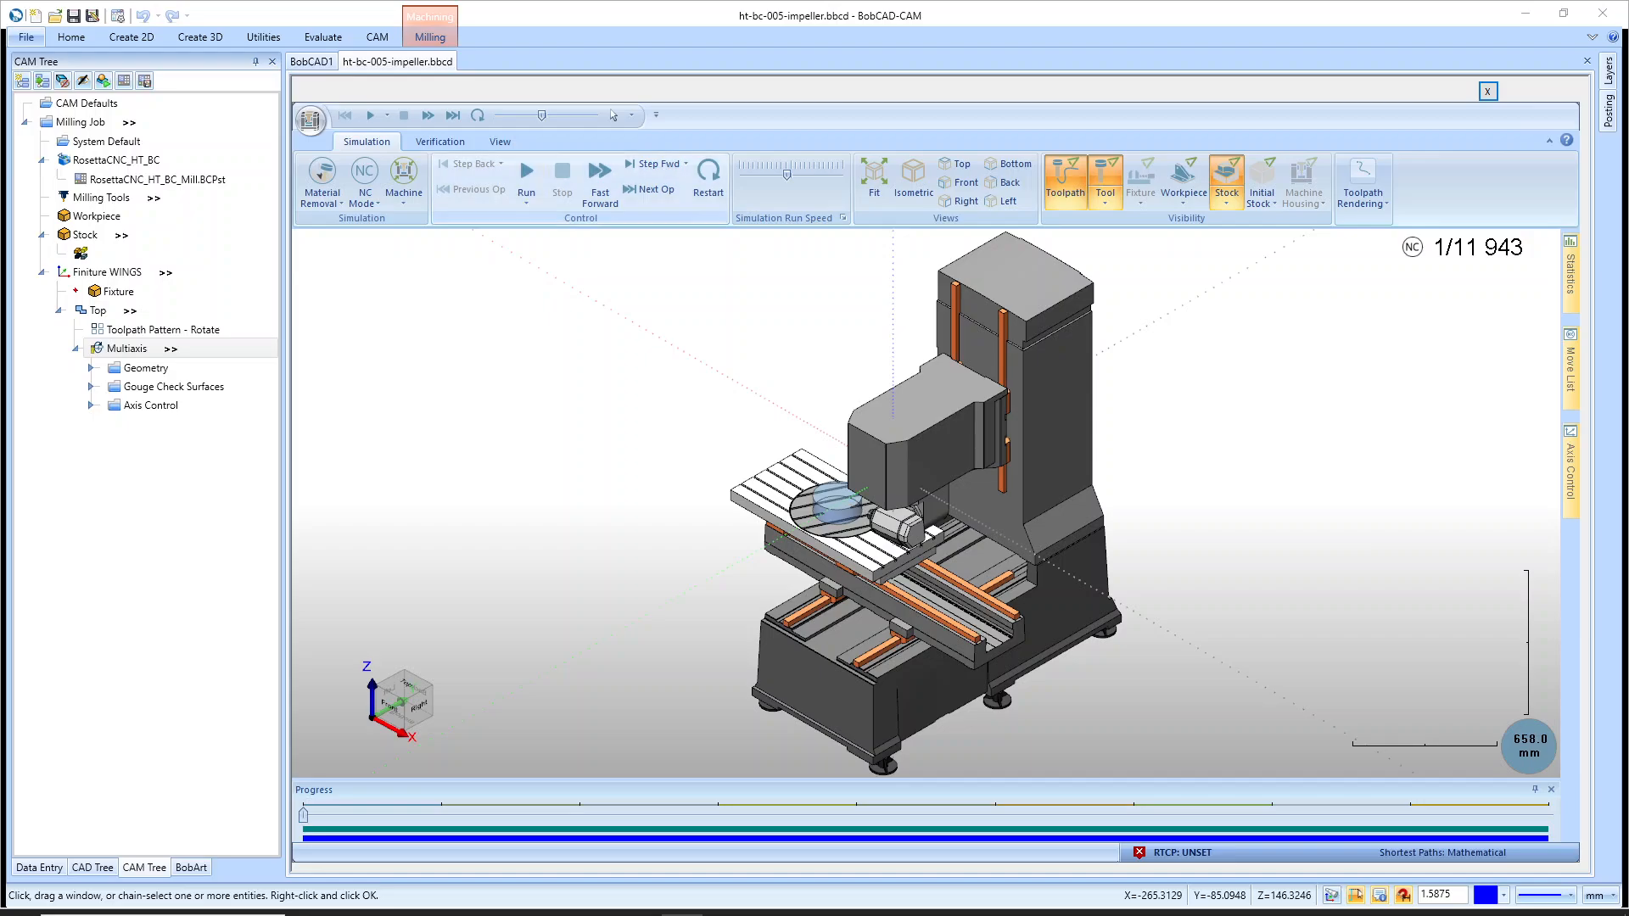
click(600, 180)
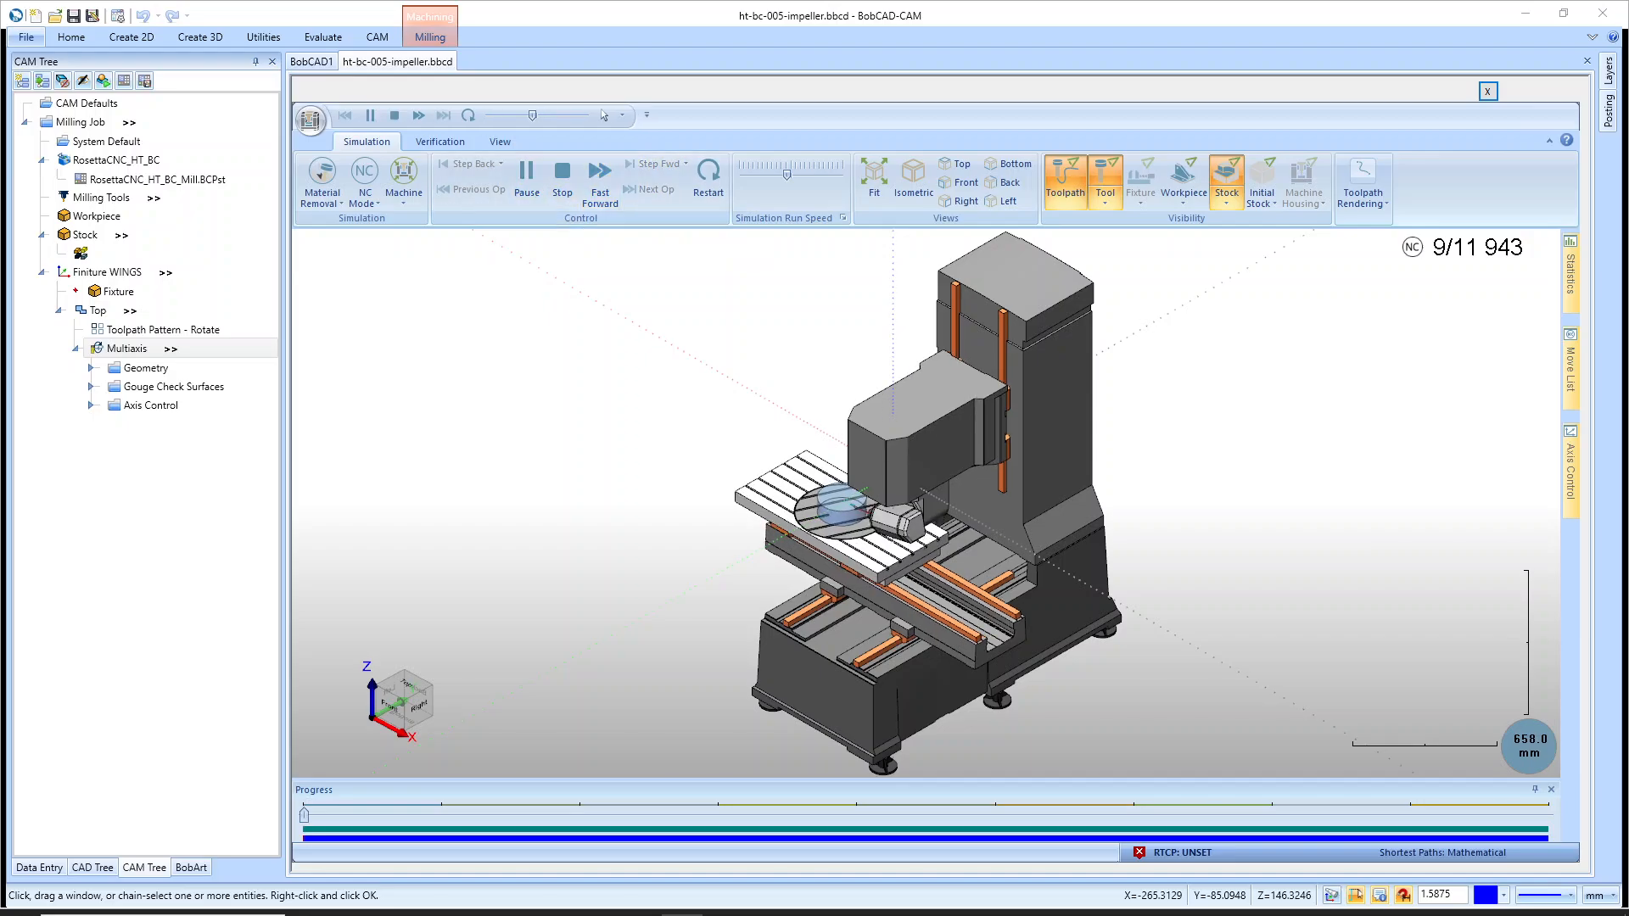
Examine the tilting head, tool, stock and rotary table from several angles and distances while the simulation runs.
scroll(906, 560, down, 3)
scroll(905, 560, up, 10)
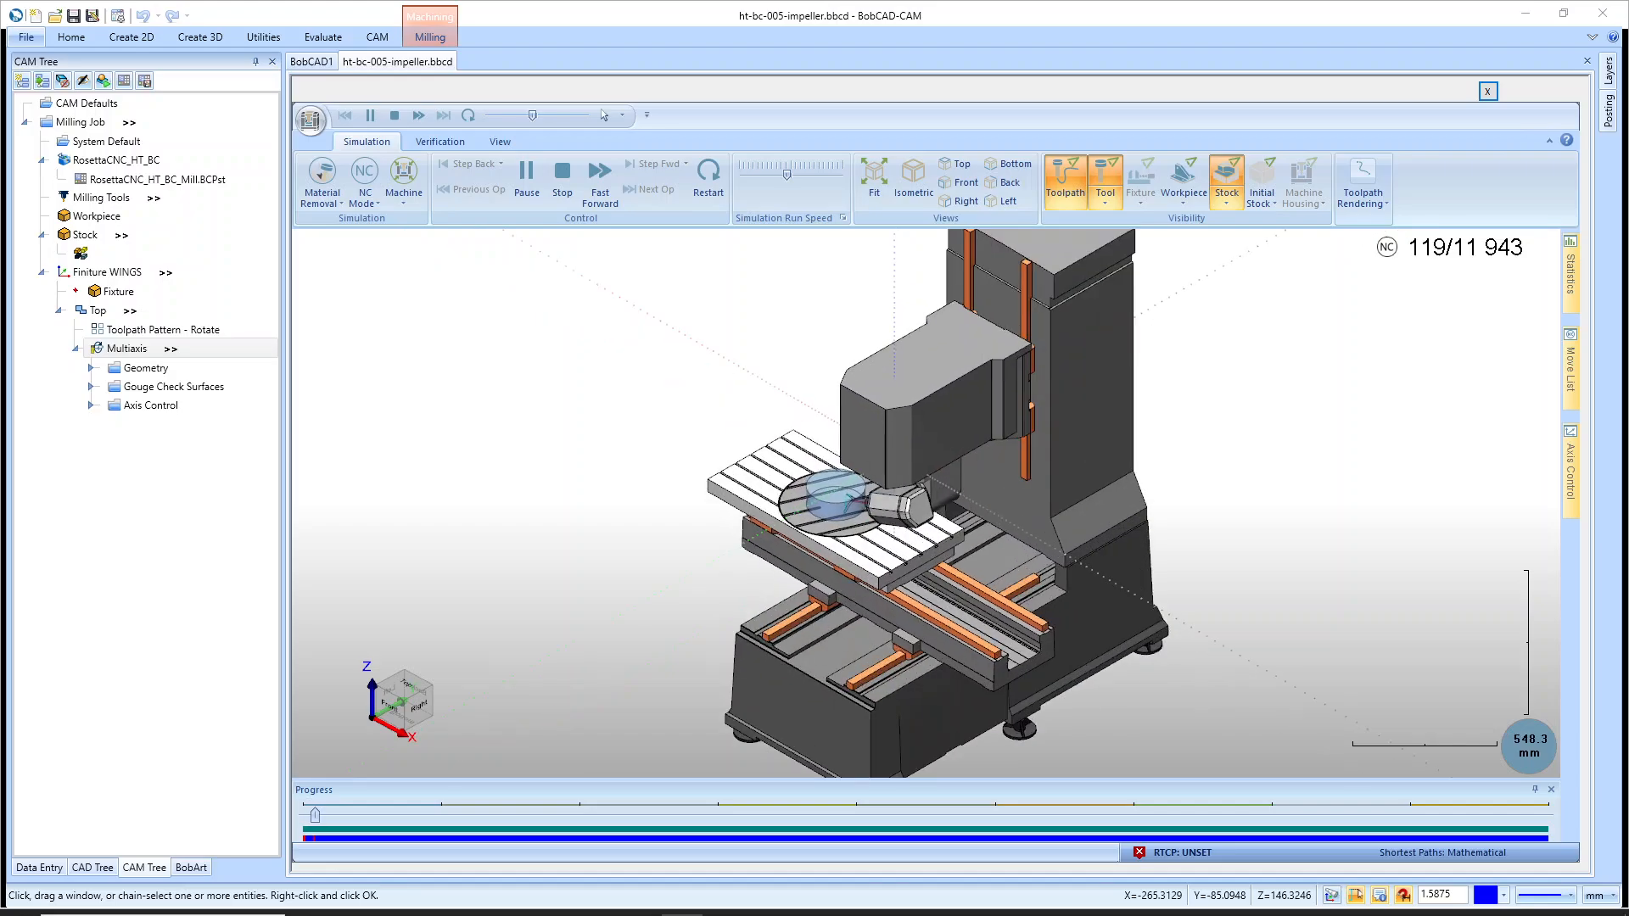
scroll(905, 560, up, 3)
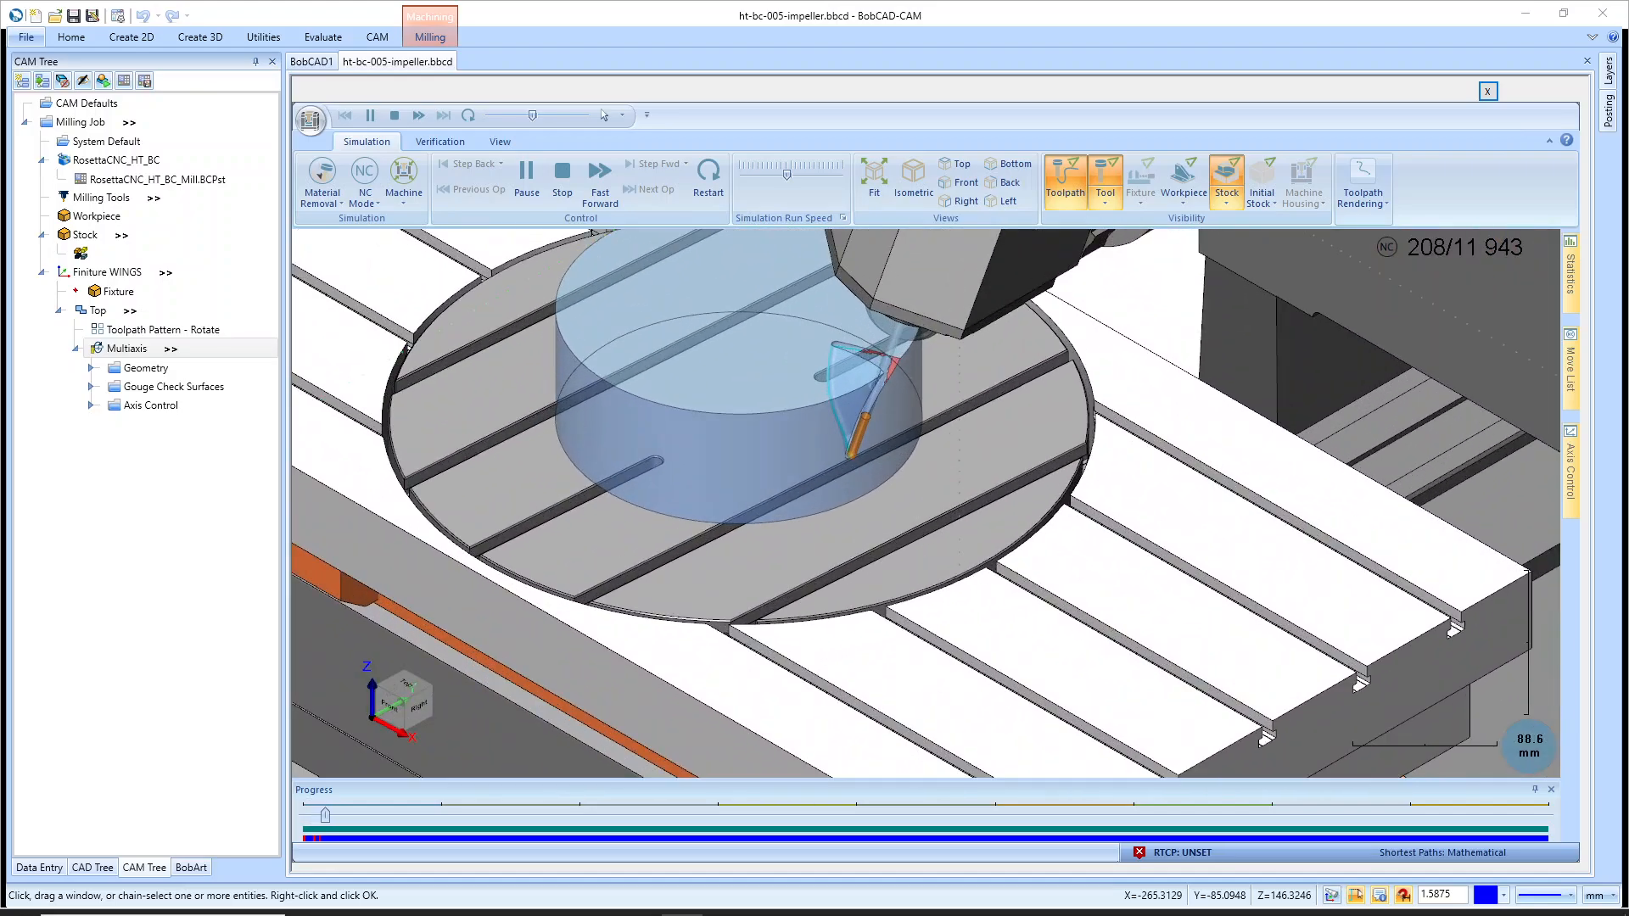
scroll(876, 486, down, 11)
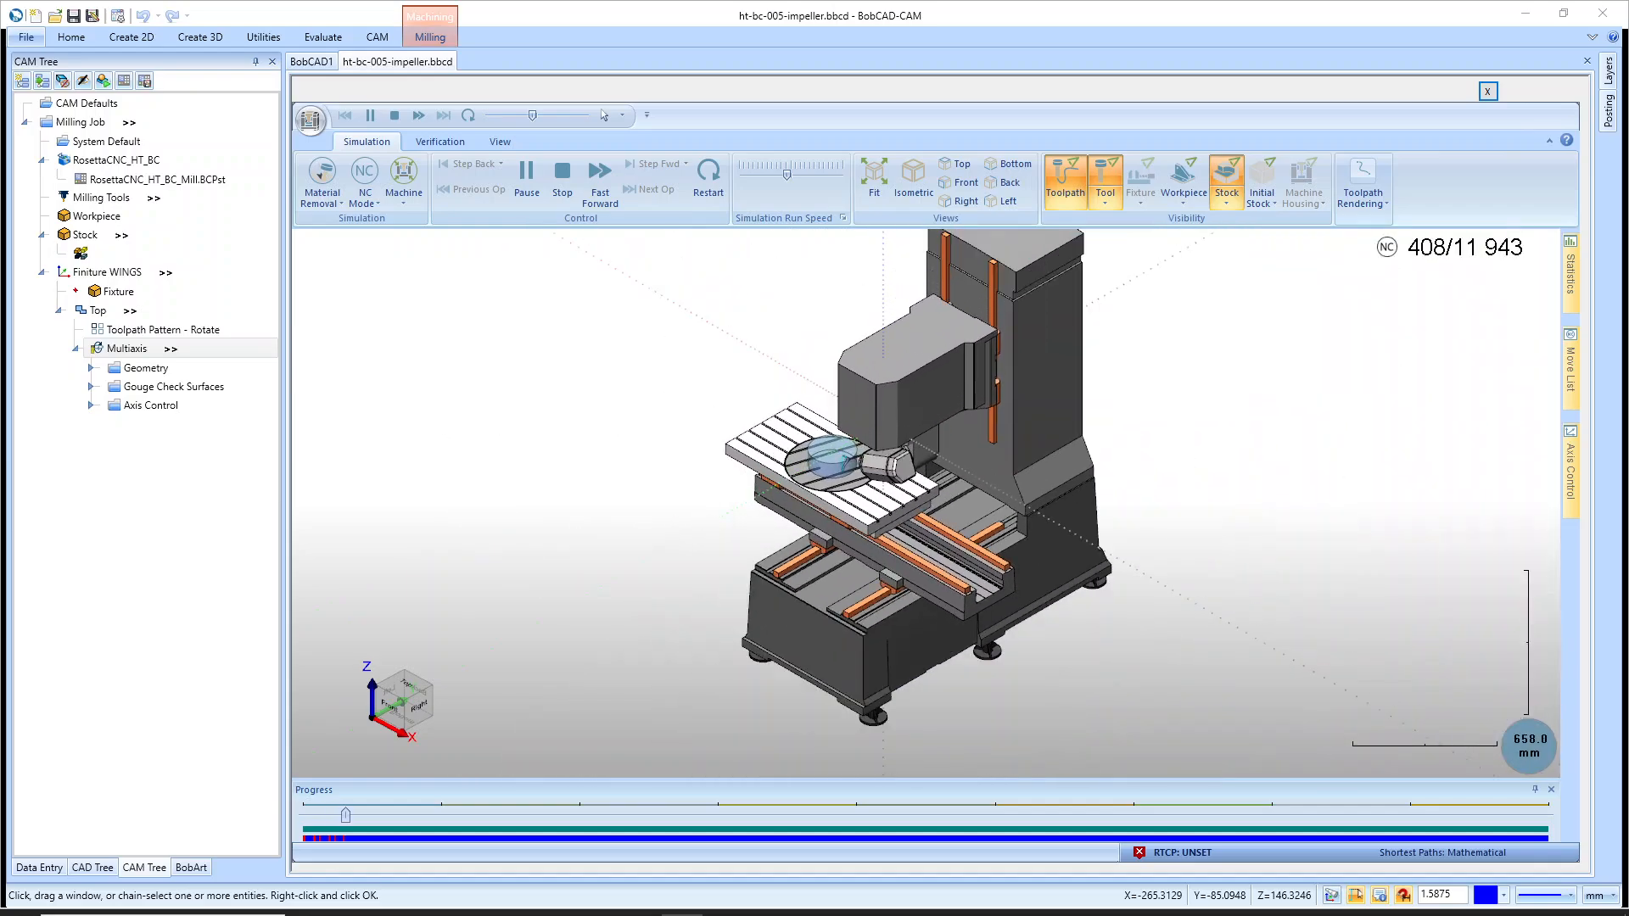
middle_drag(882, 556, 948, 494)
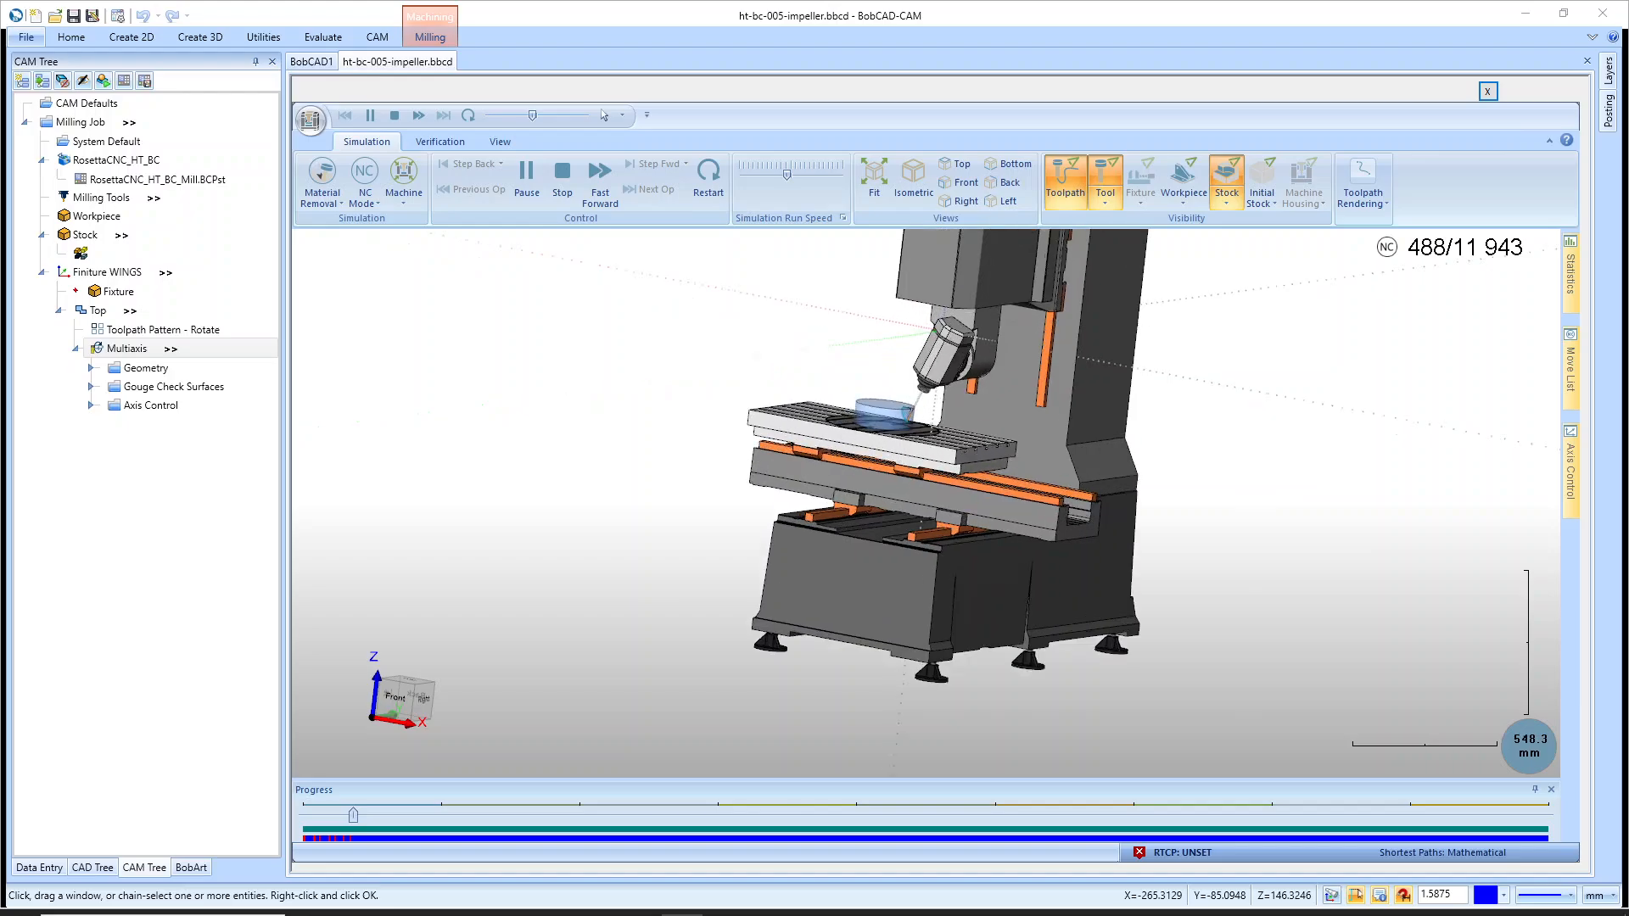
scroll(878, 418, up, 4)
scroll(857, 408, down, 5)
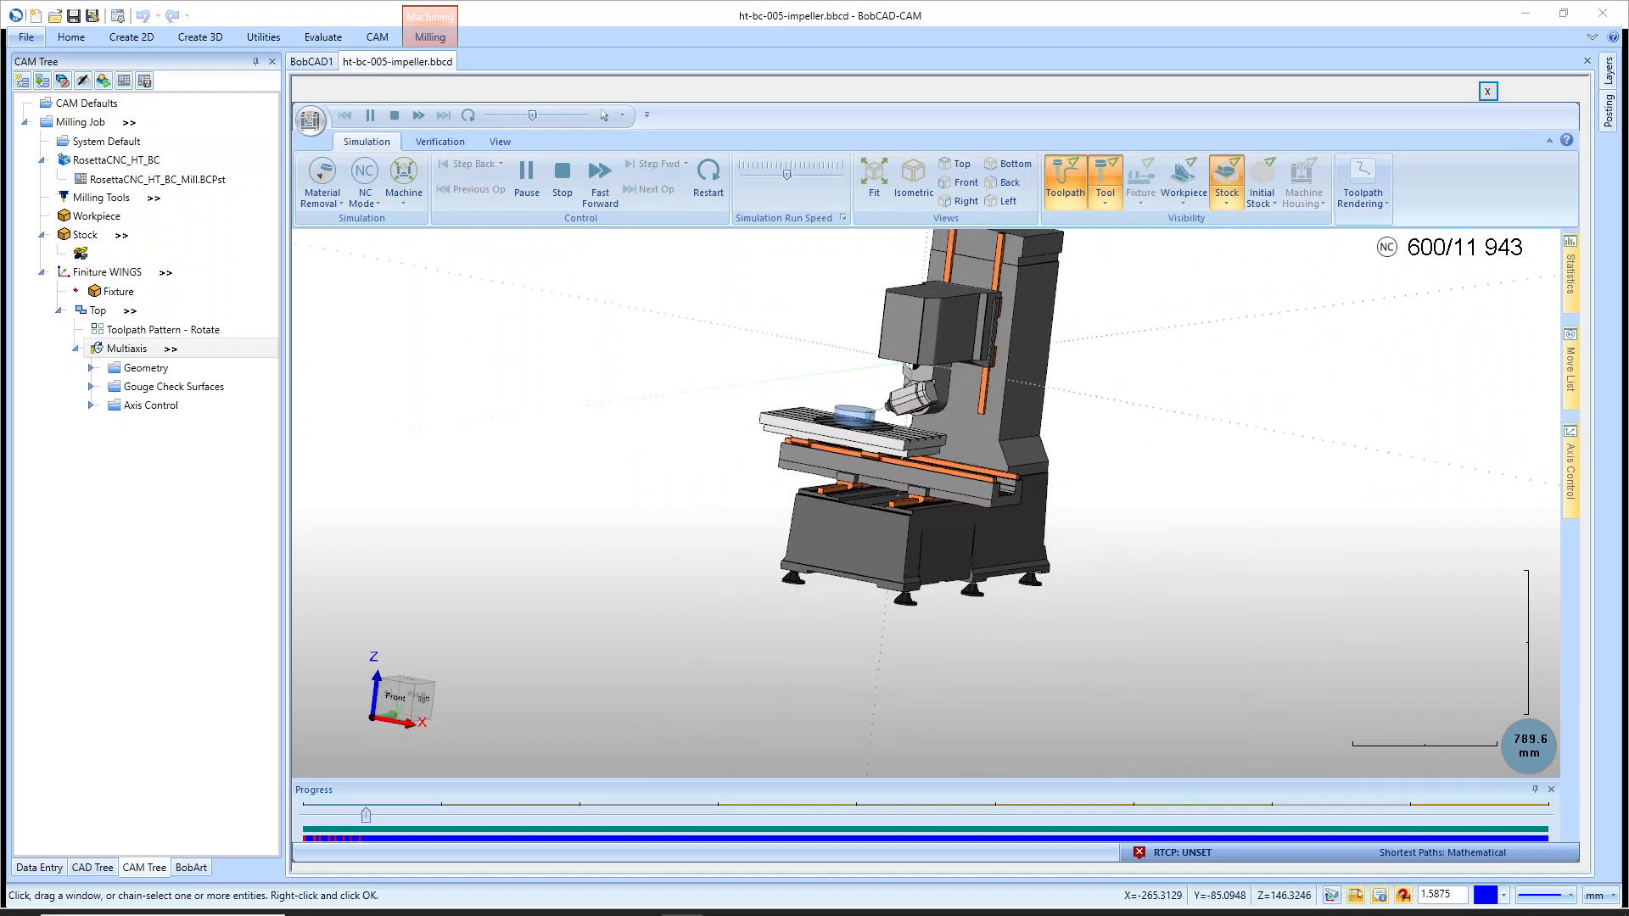
scroll(857, 407, up, 10)
middle_drag(1008, 448, 934, 489)
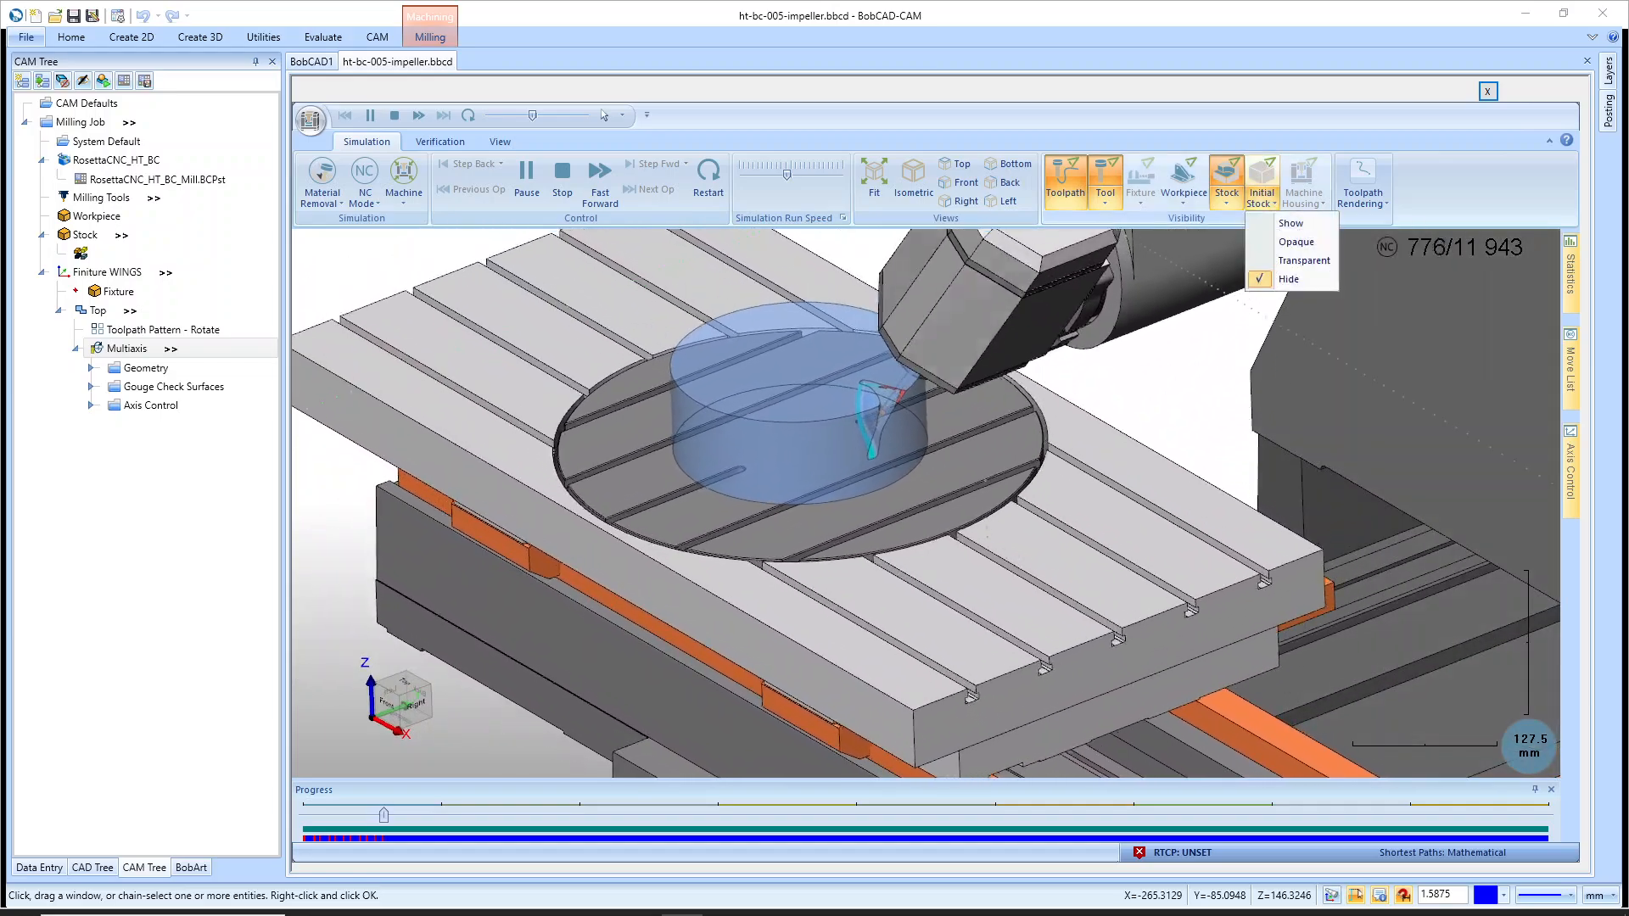
Set the initial stock's visibility to Hide and the workpiece's visibility to Show in the simulation.
click(1261, 197)
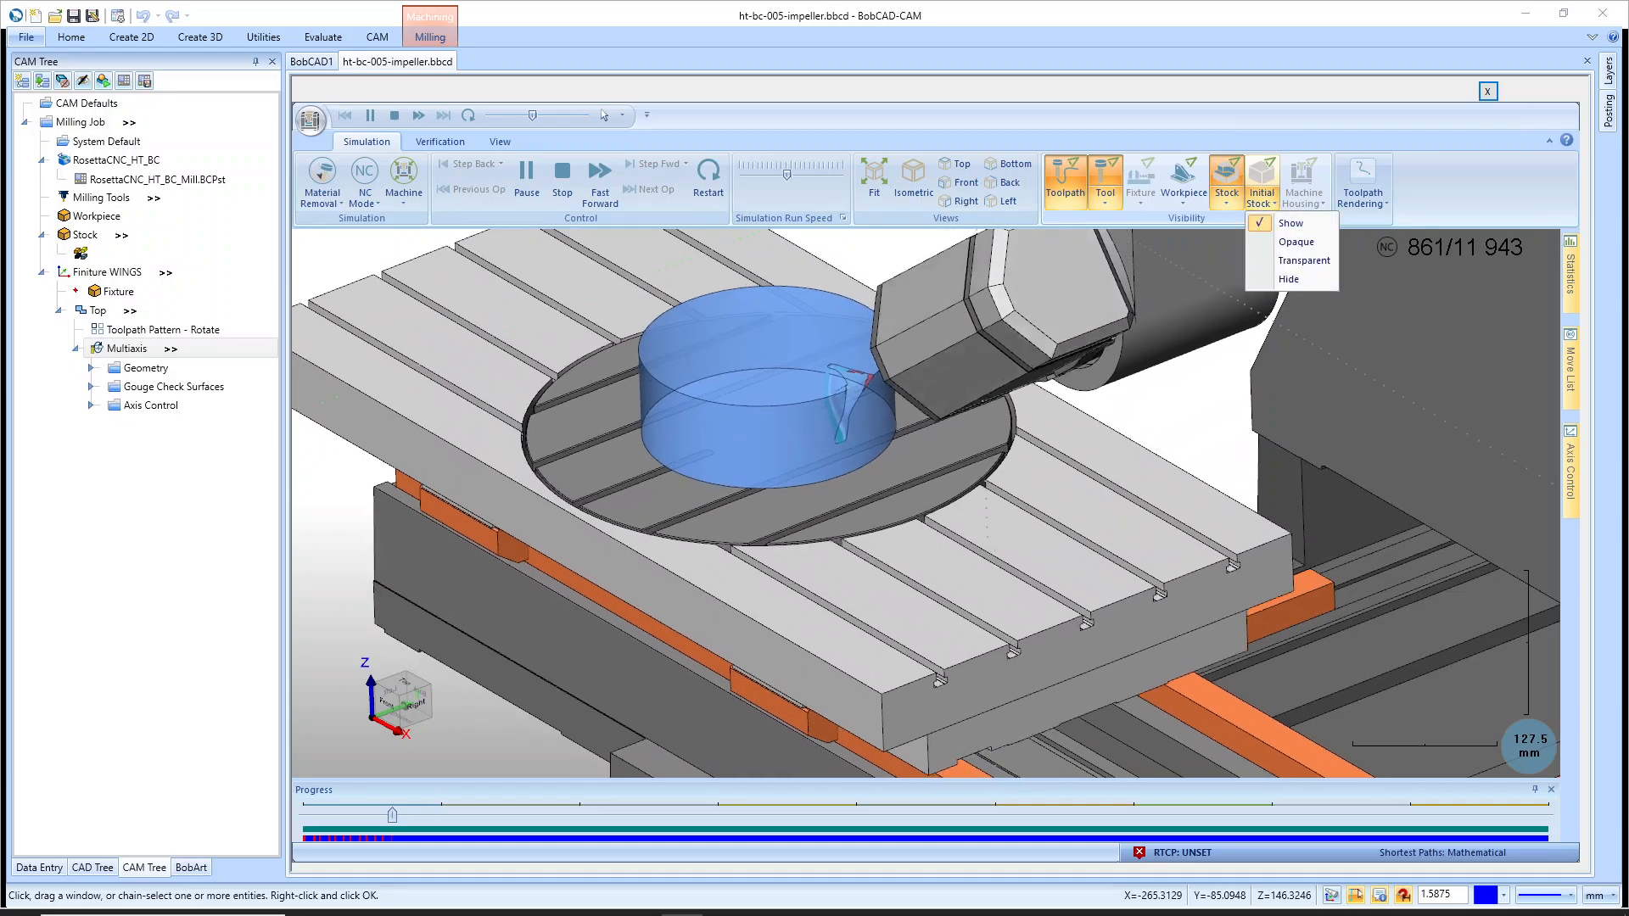
click(1288, 279)
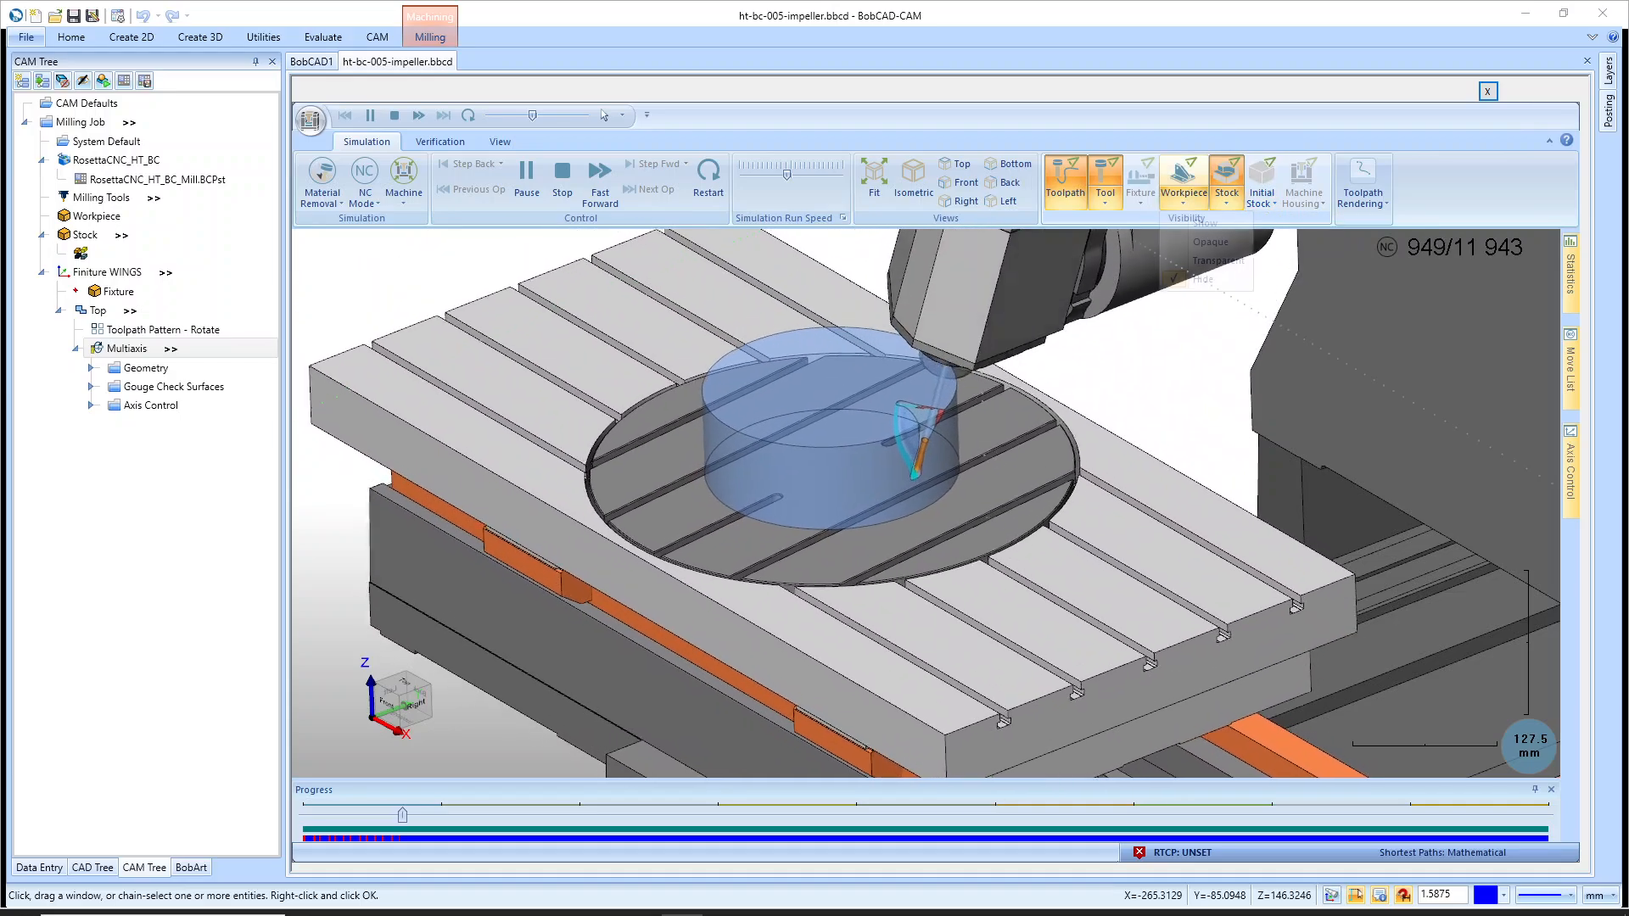
click(1183, 198)
click(1205, 223)
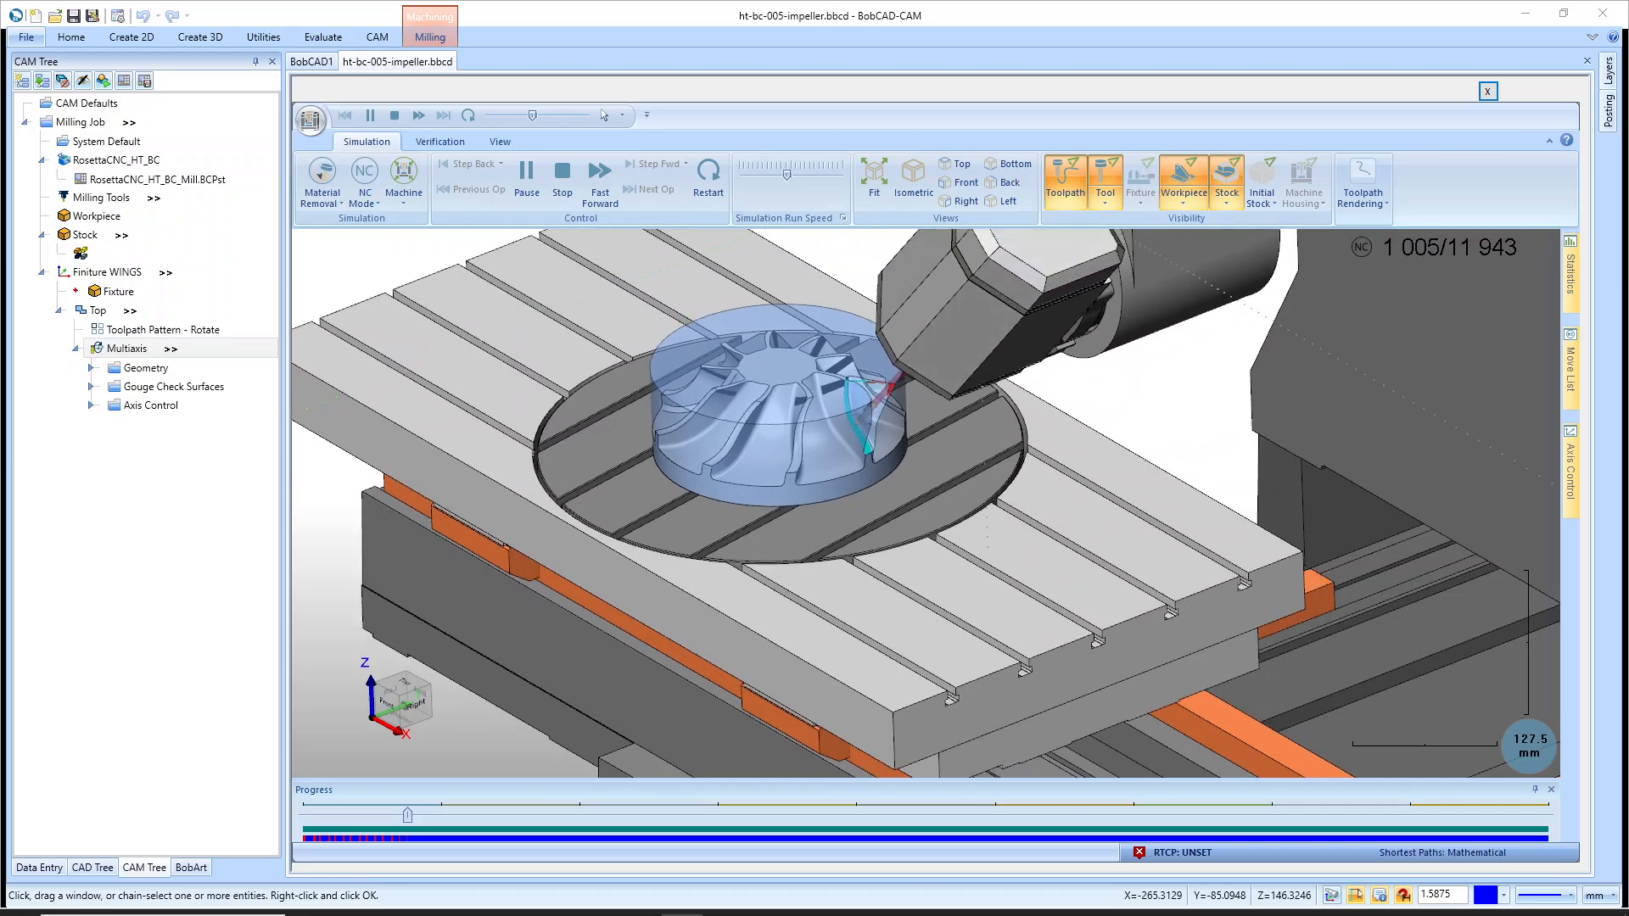
Examine the tool's motion along the impeller blade up close and stop the simulation.
scroll(835, 430, up, 12)
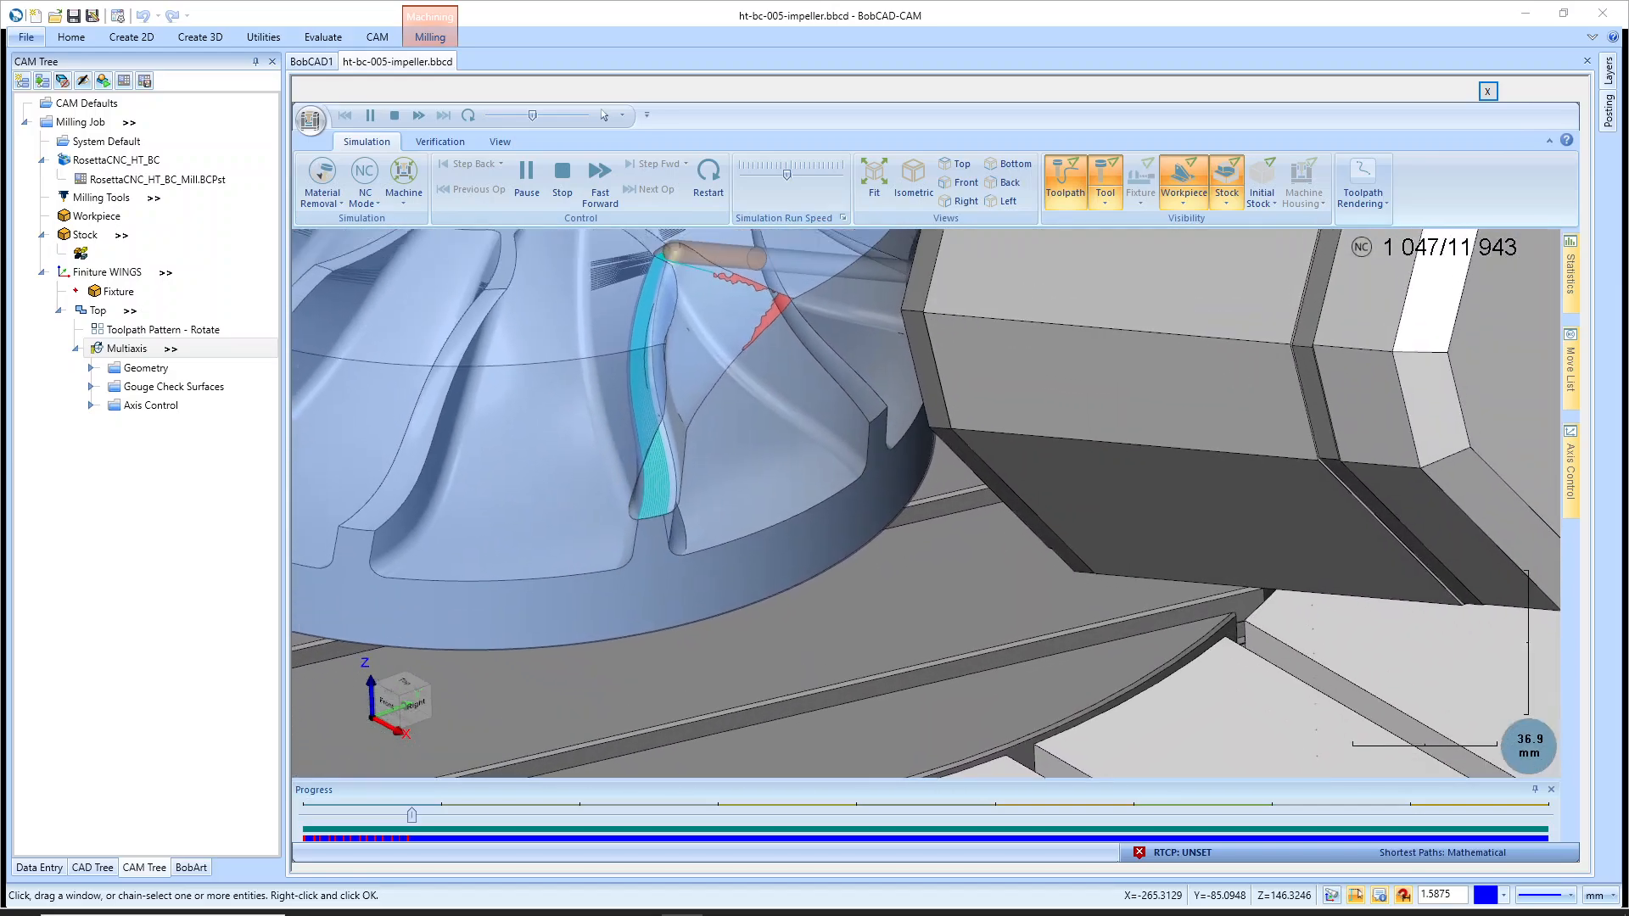
scroll(836, 430, down, 12)
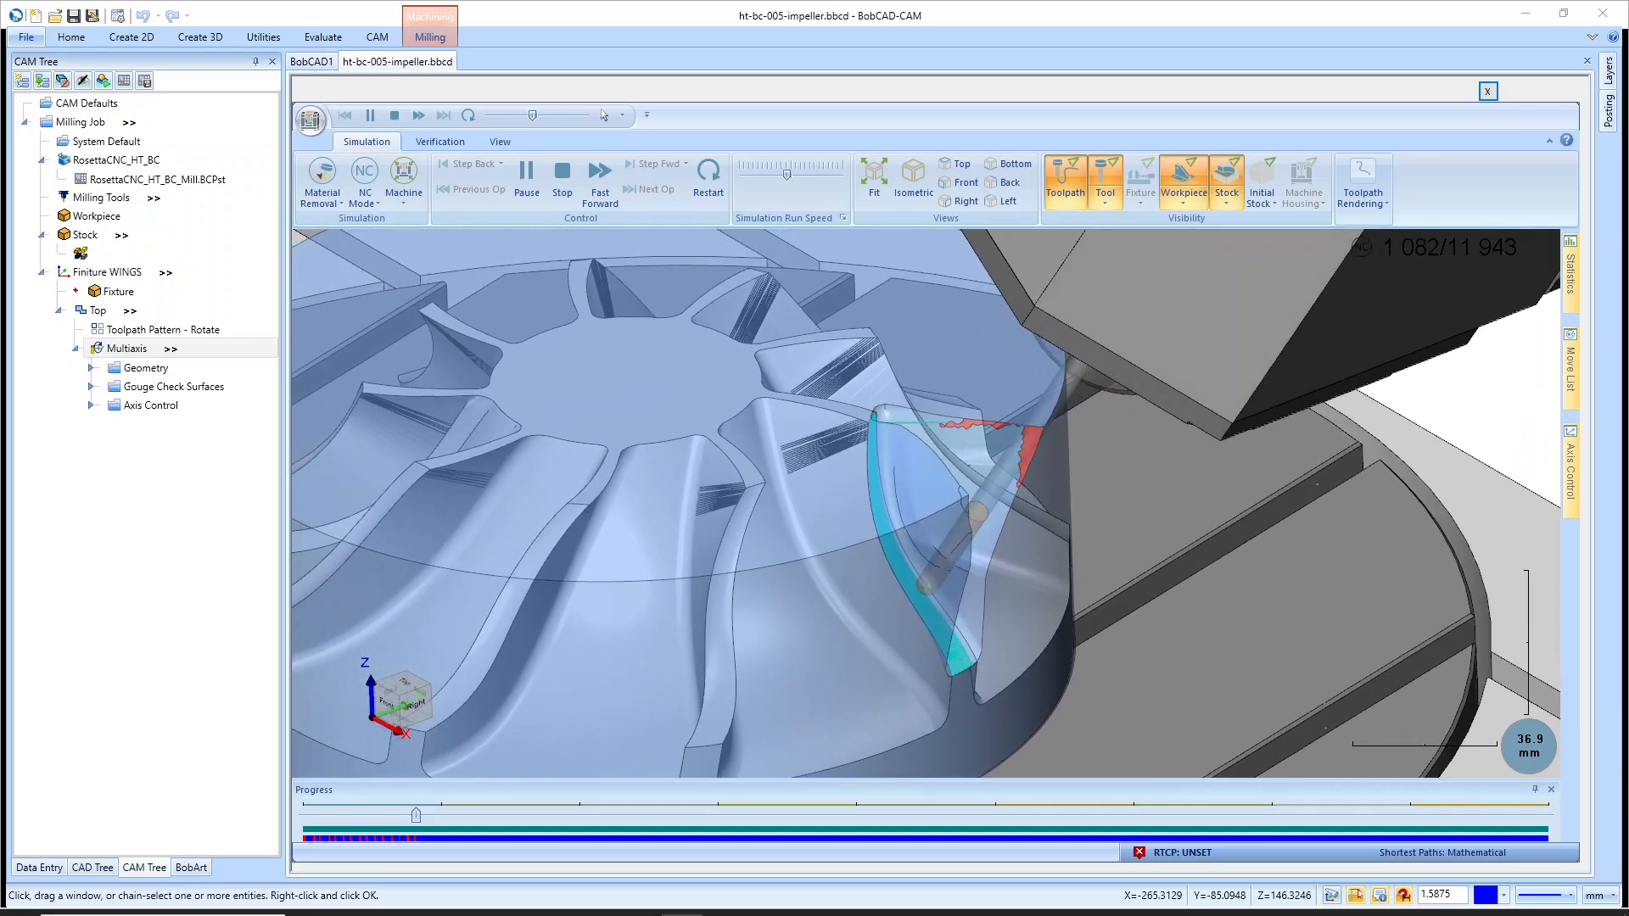
scroll(835, 430, down, 3)
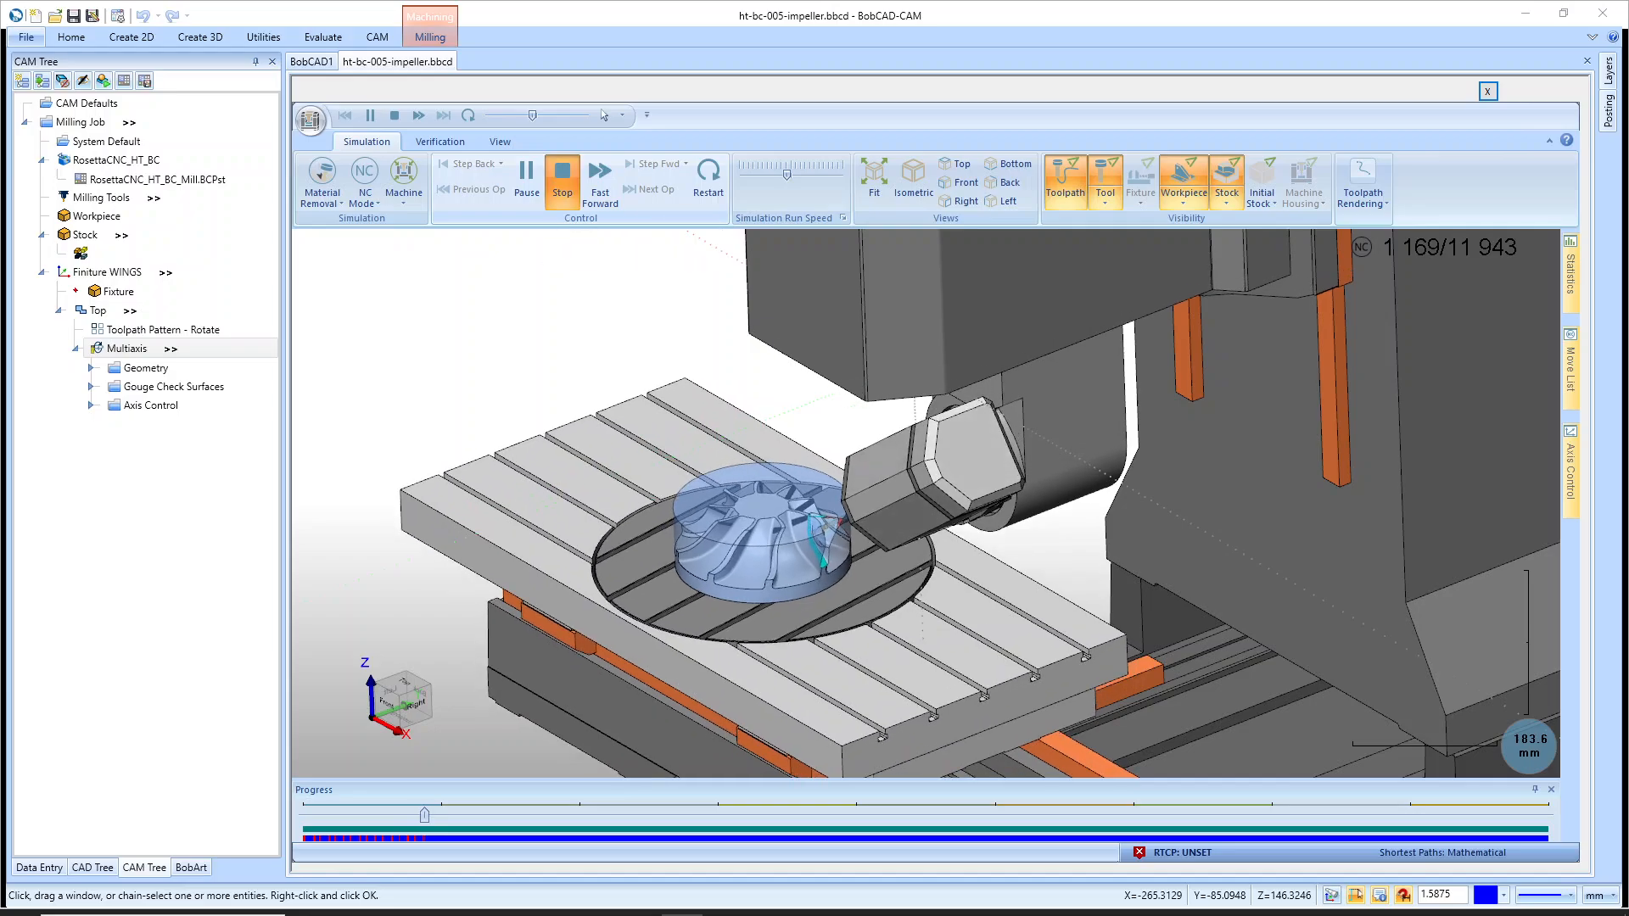
click(563, 178)
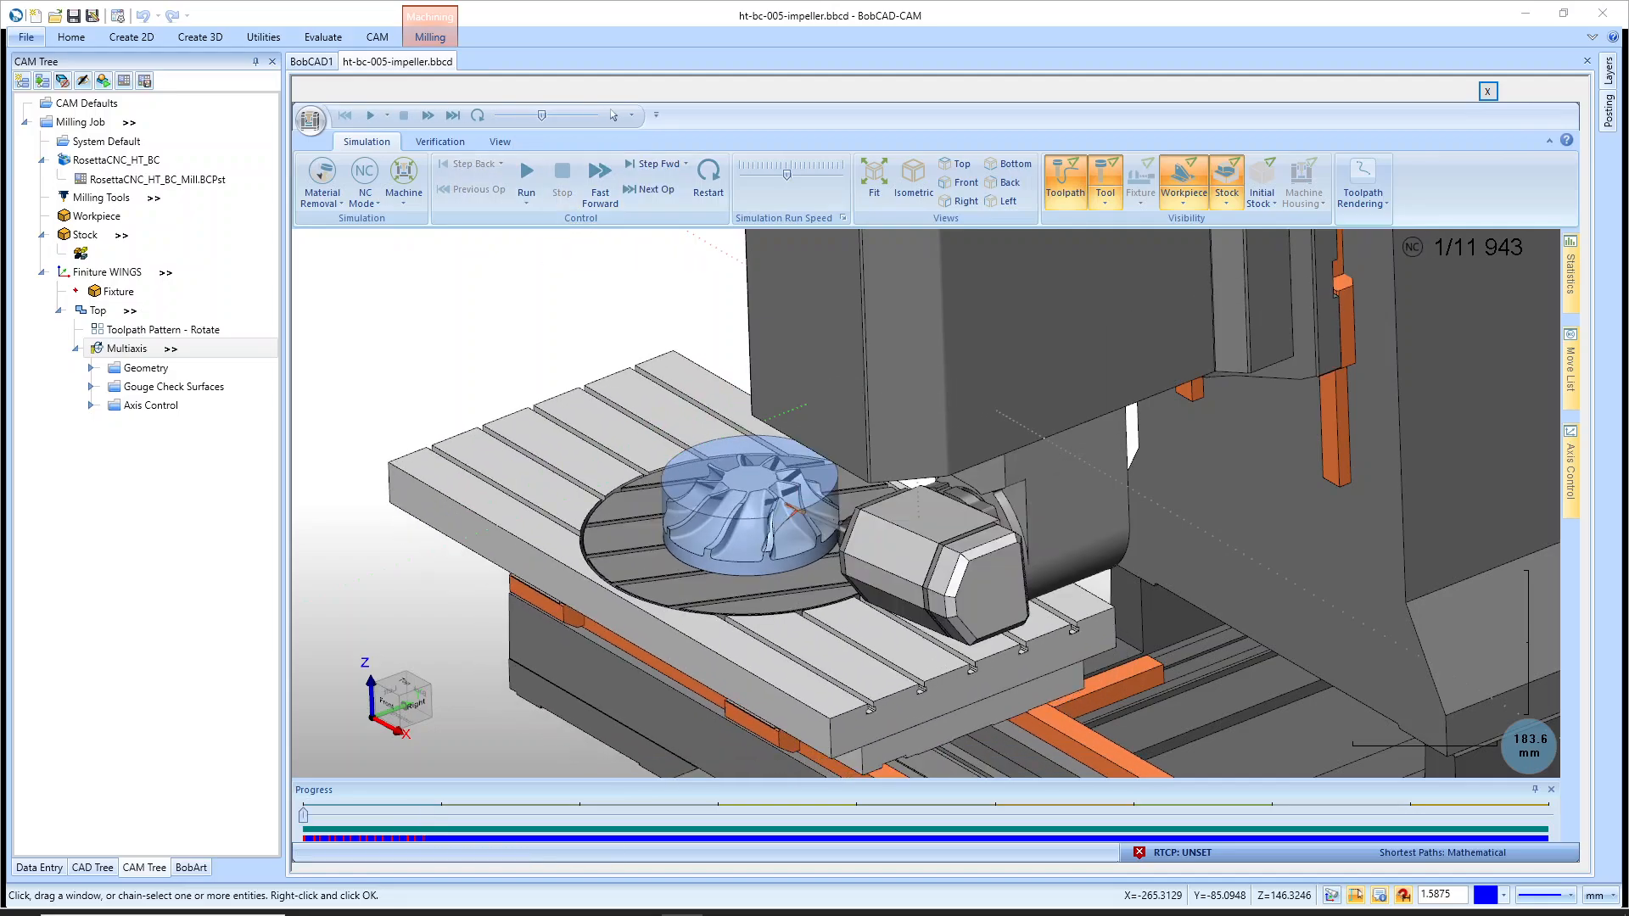
Switch to RosettaCNC and open the recent program ht-bc-006-impeller-only-for-cnc.ngc.
key(alt+Tab)
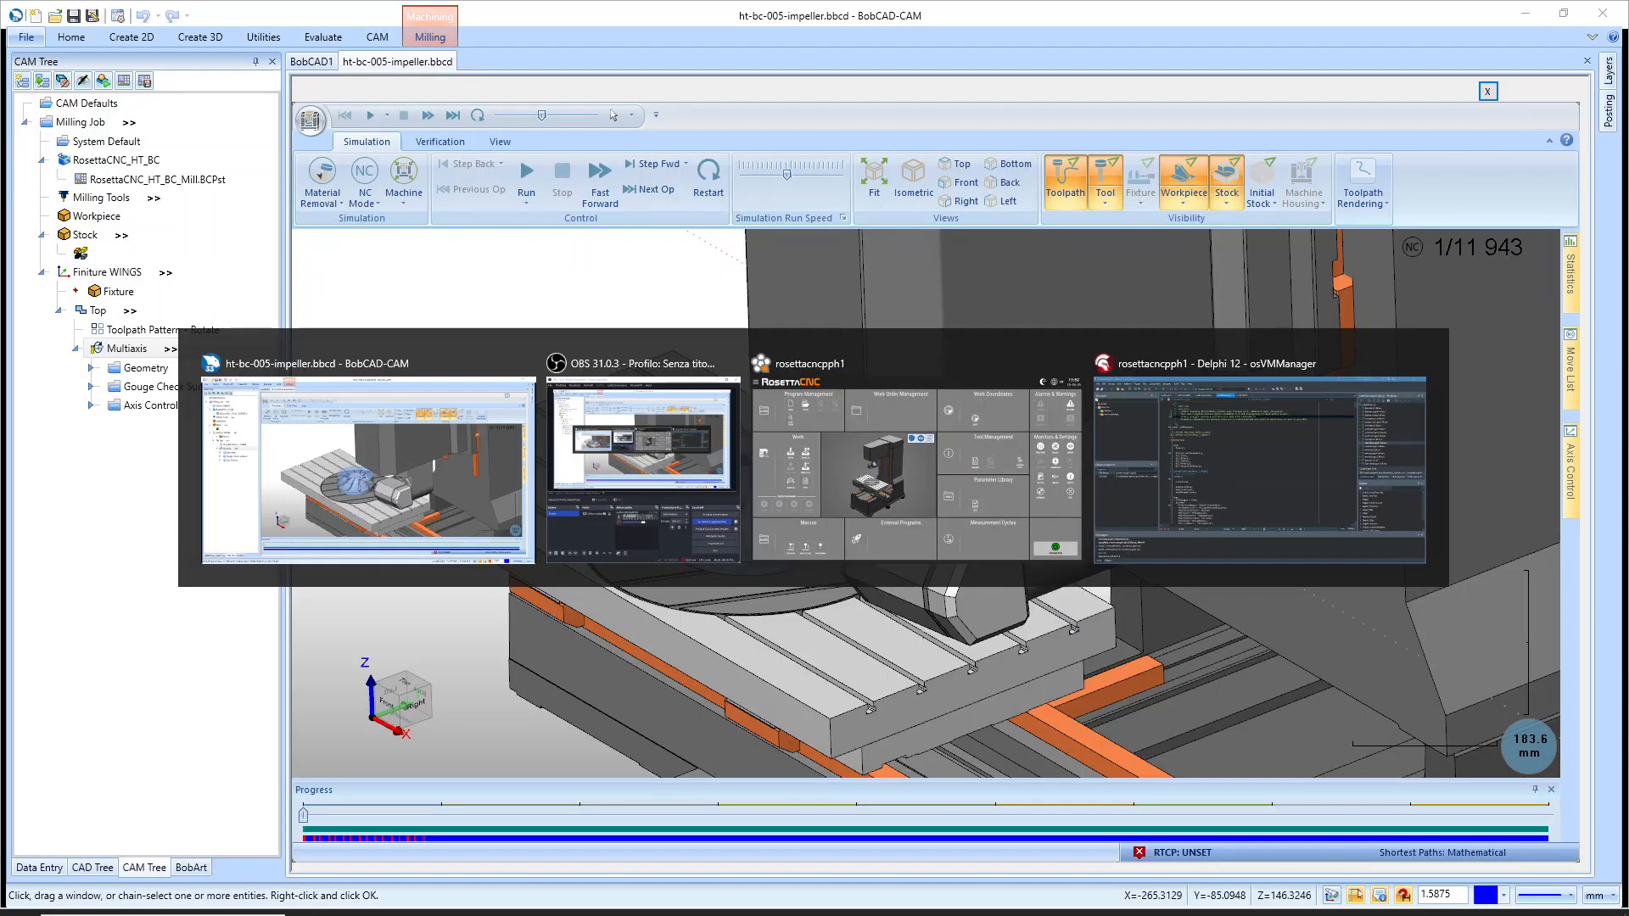
key(alt+Tab)
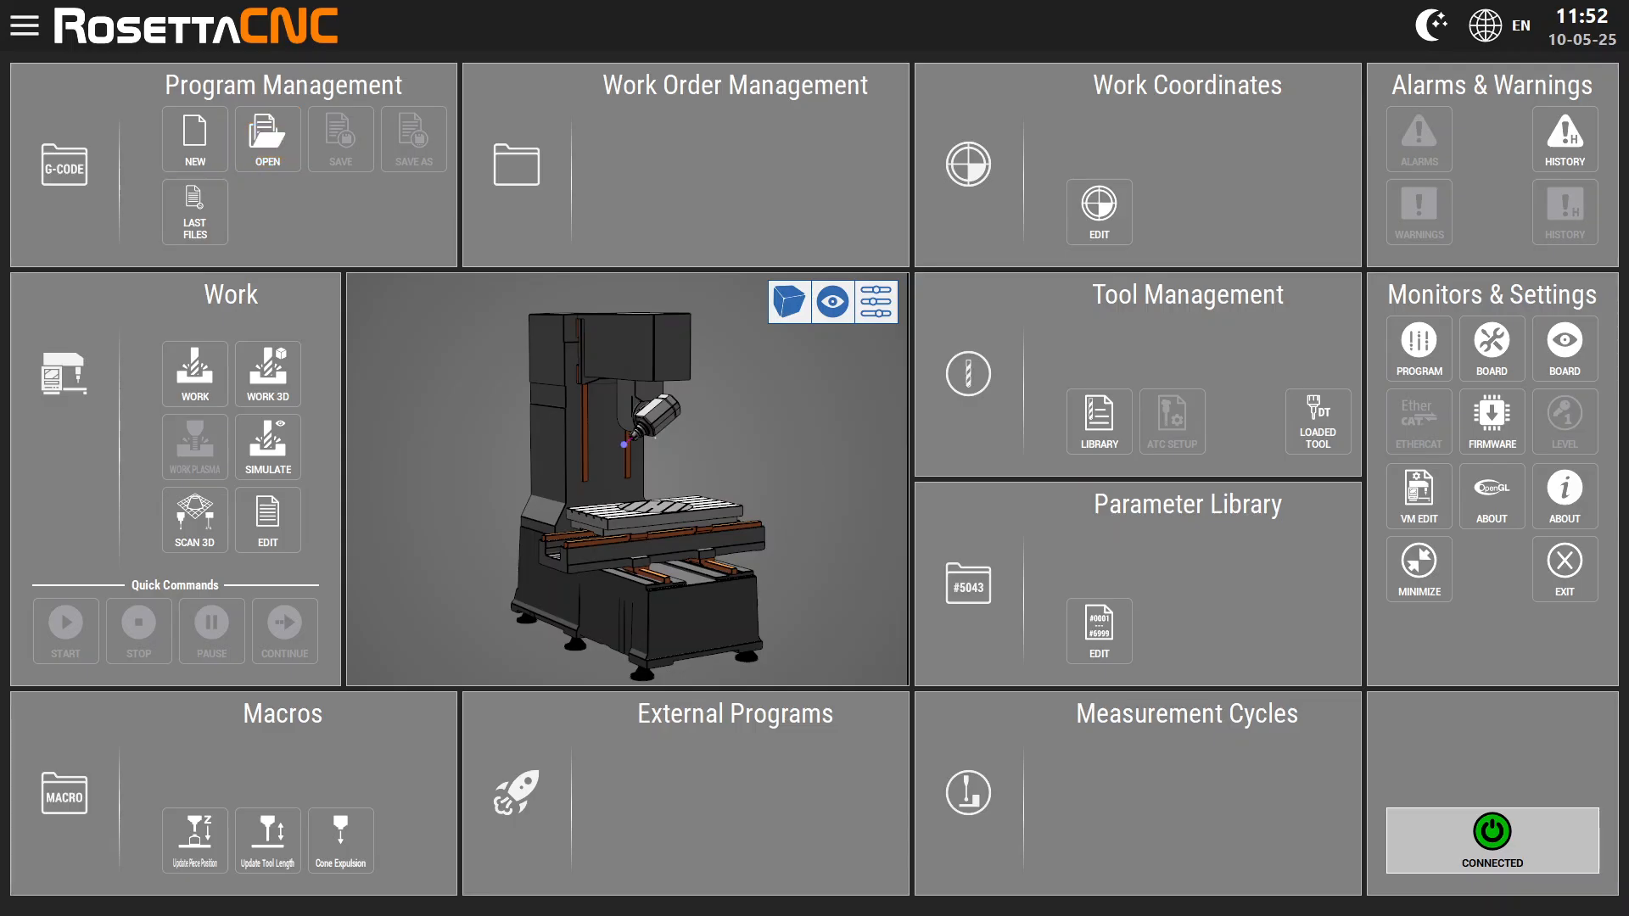
click(194, 213)
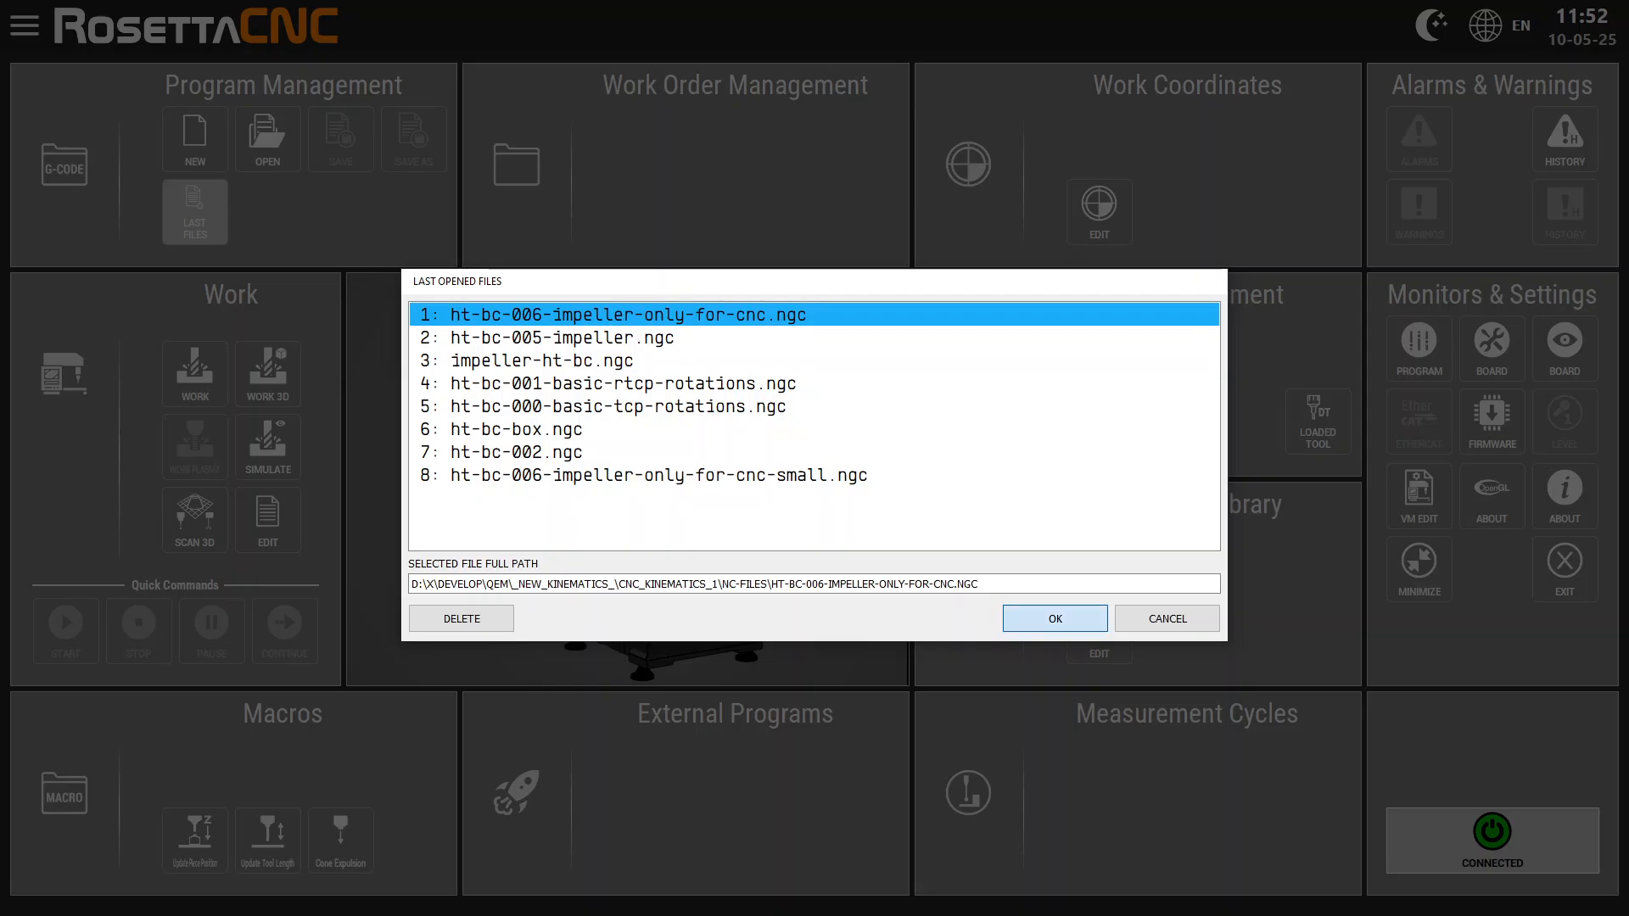
click(1055, 618)
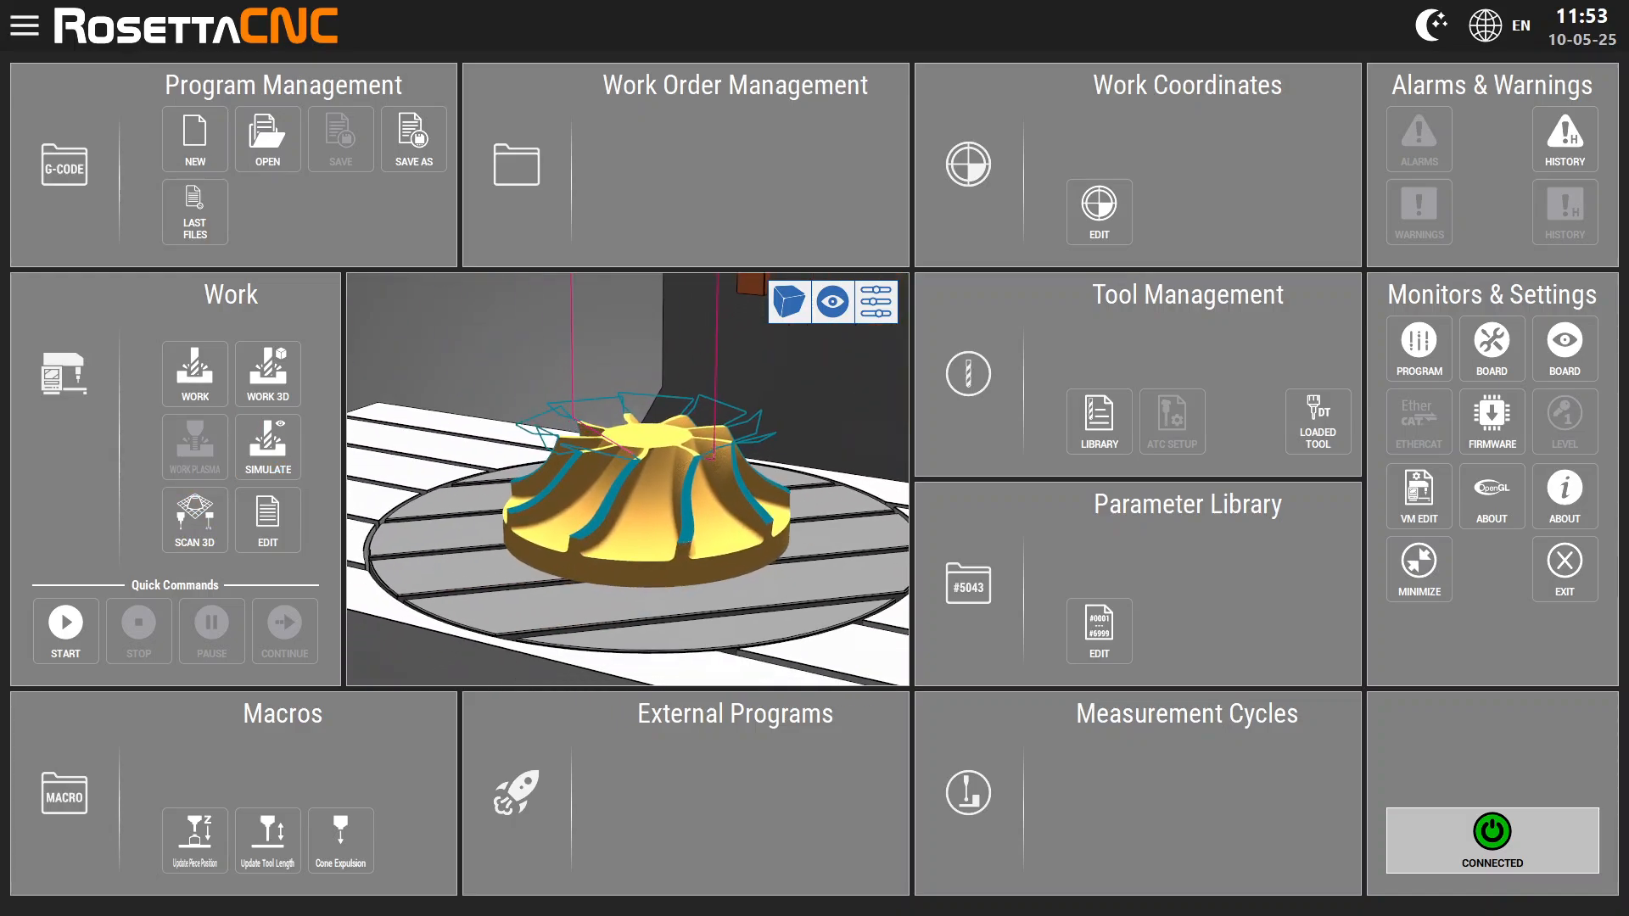
Run a toolpath analysis of the loaded impeller program in the simulator and return to the main page.
click(267, 446)
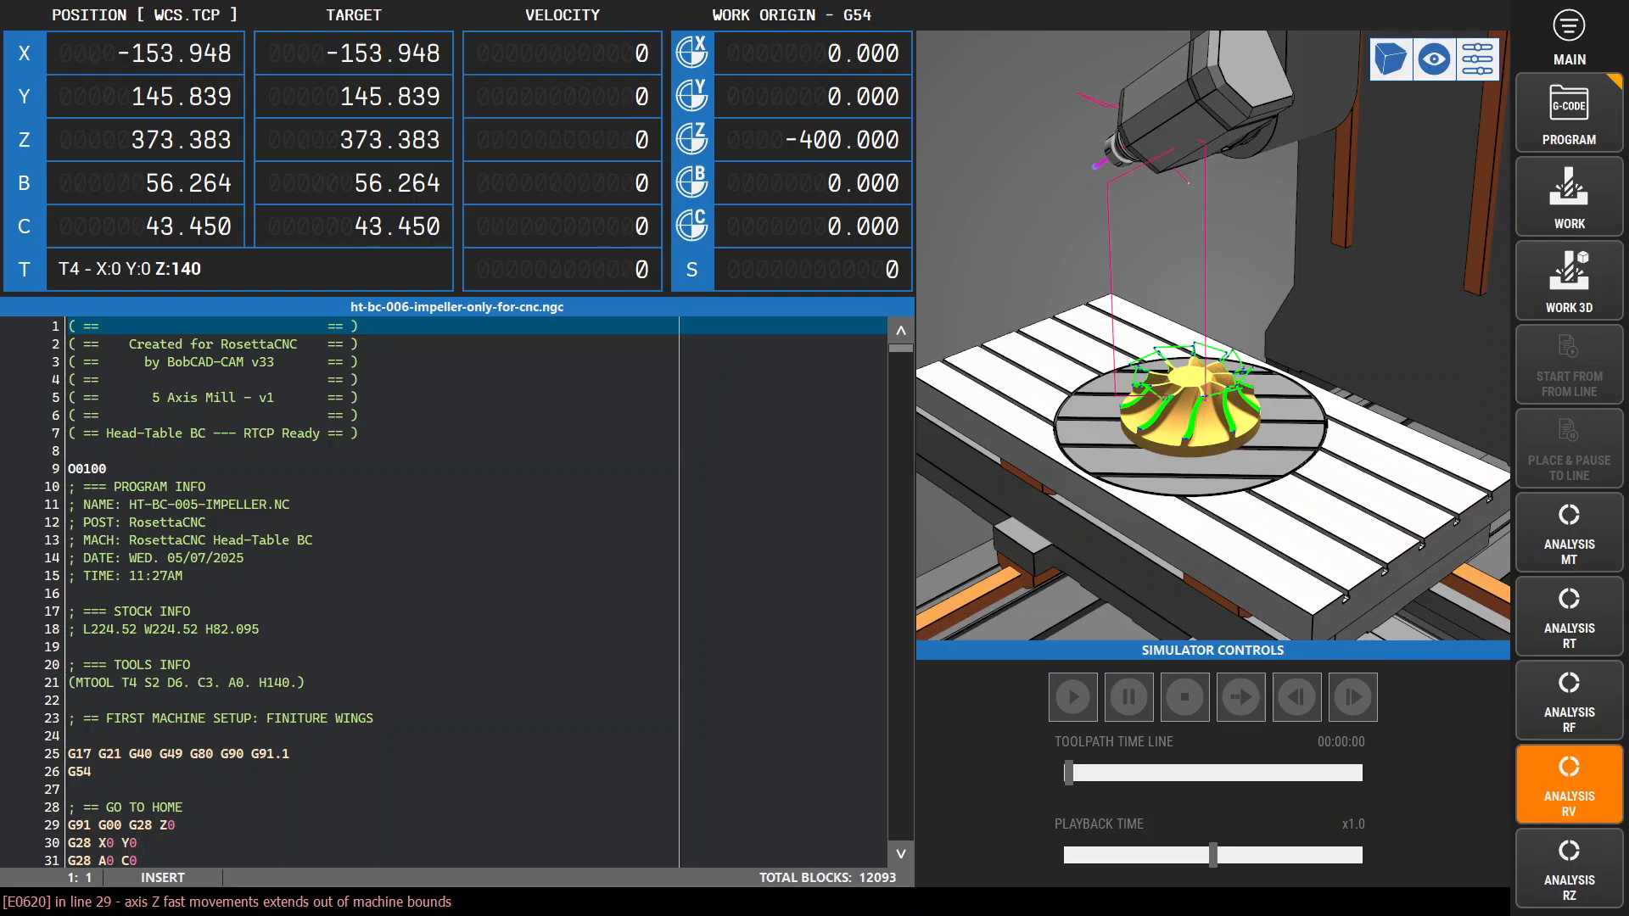
click(1569, 701)
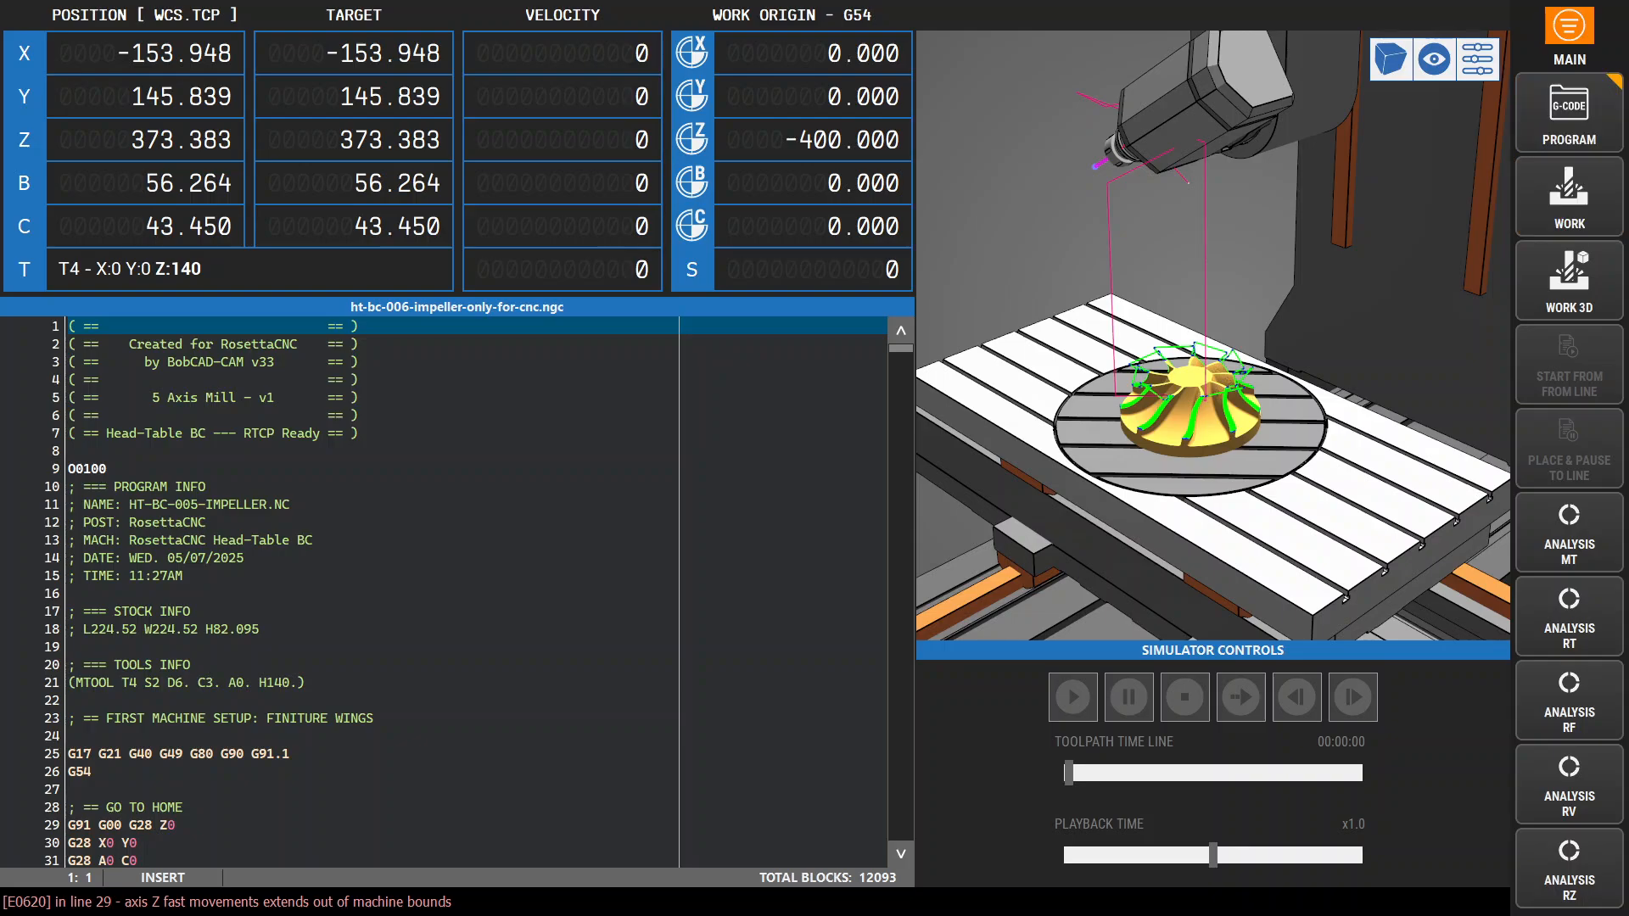
click(1569, 34)
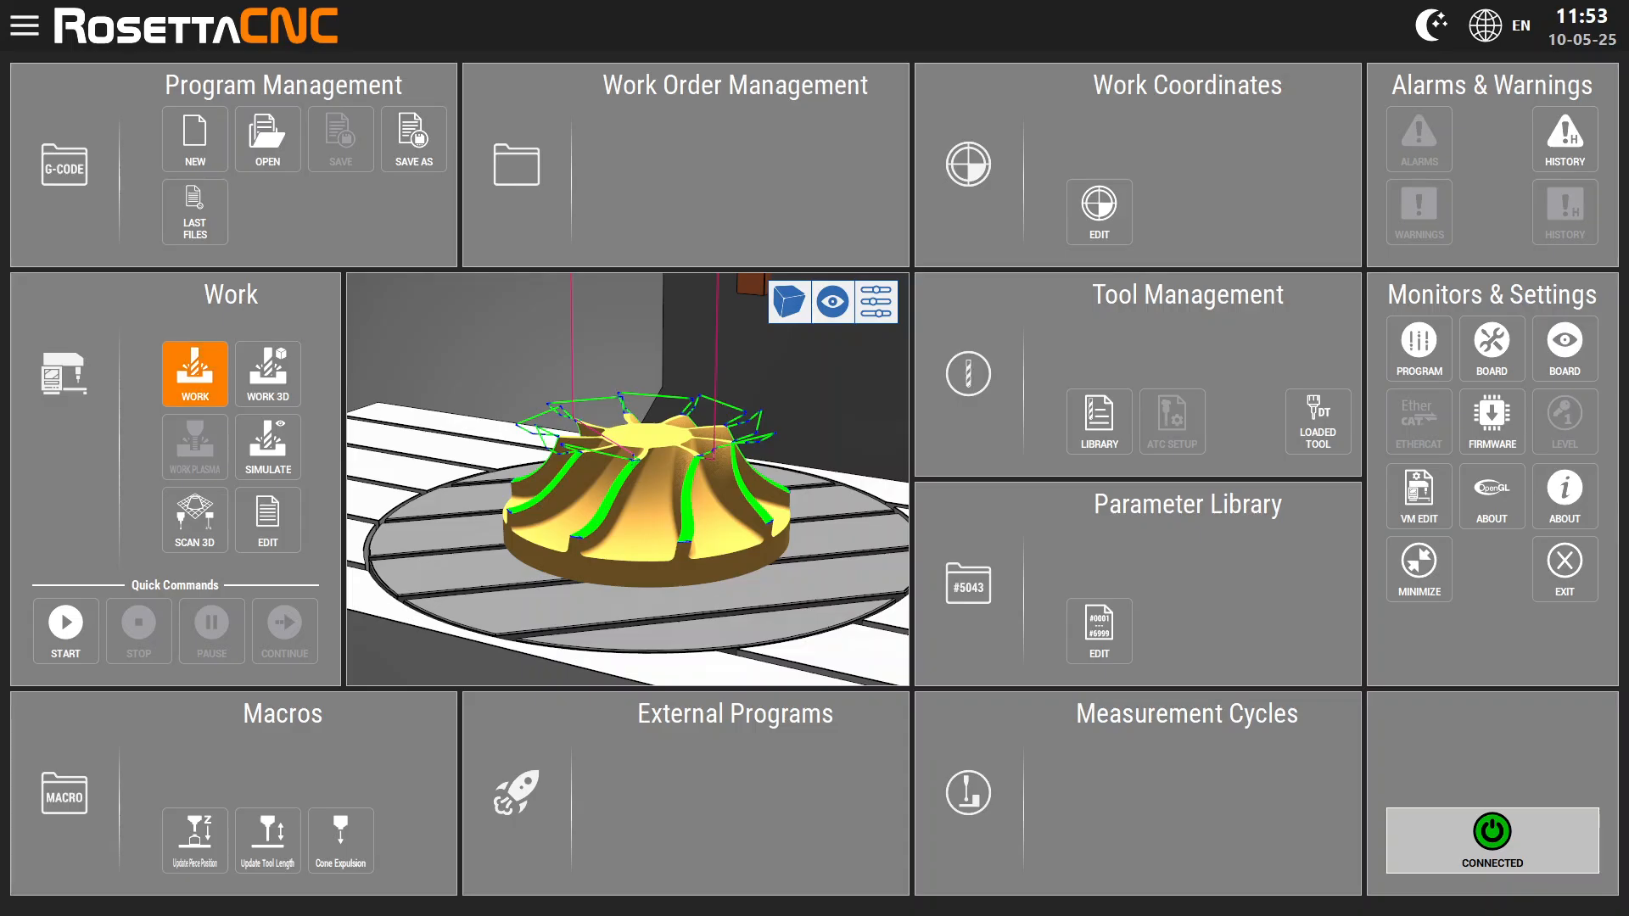
Open the machine work page and view its axis homing commands.
click(268, 374)
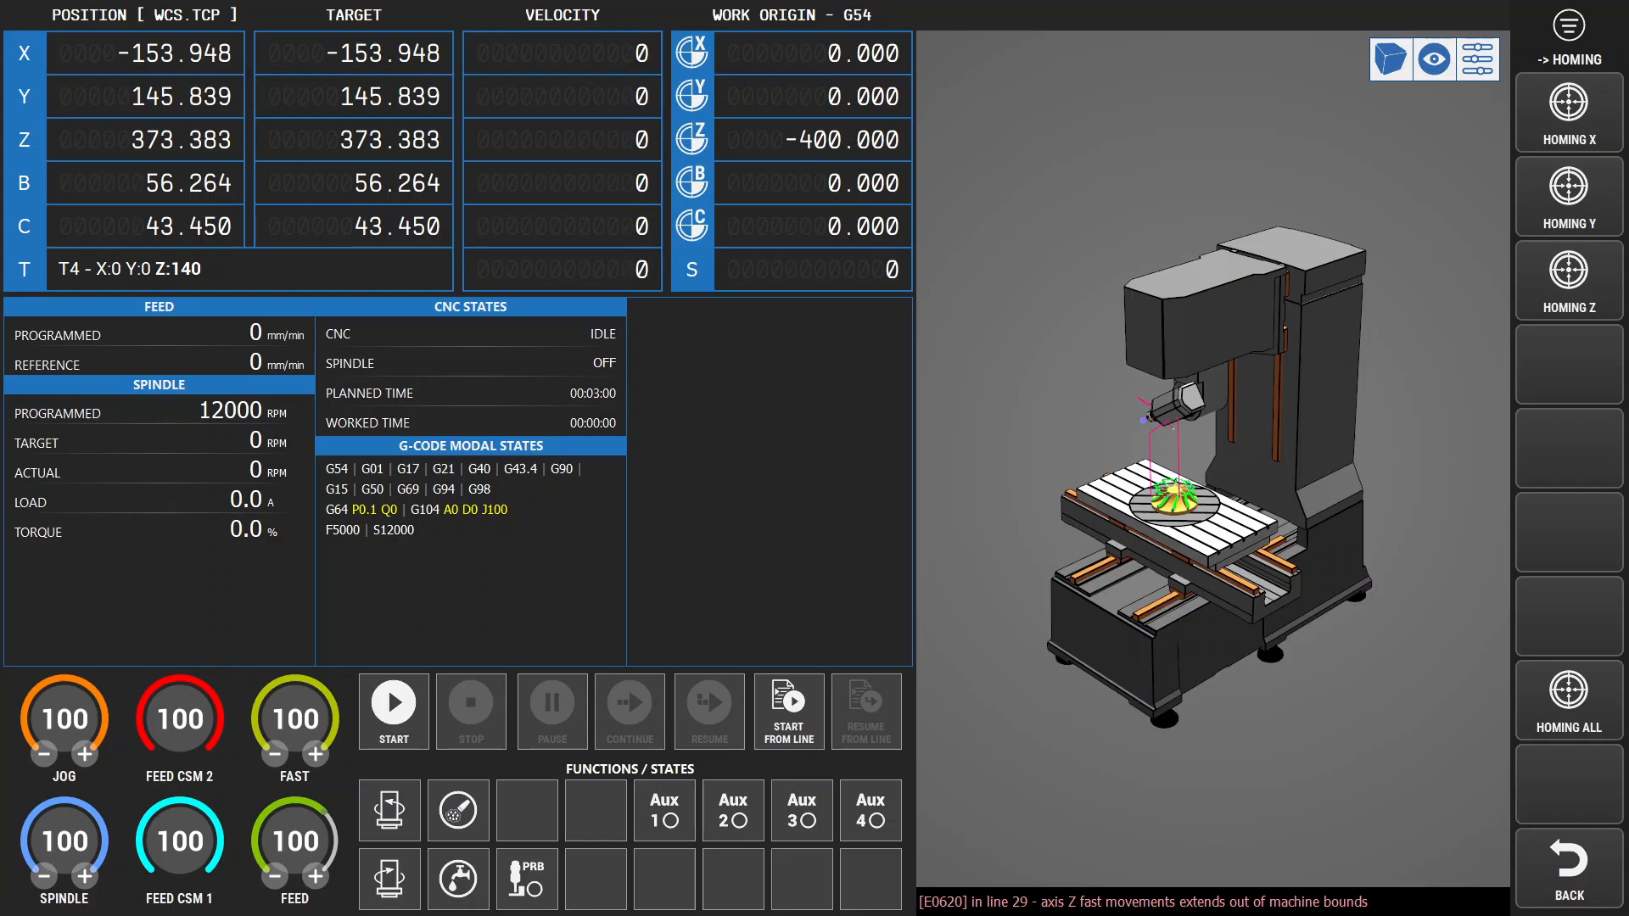
click(1569, 701)
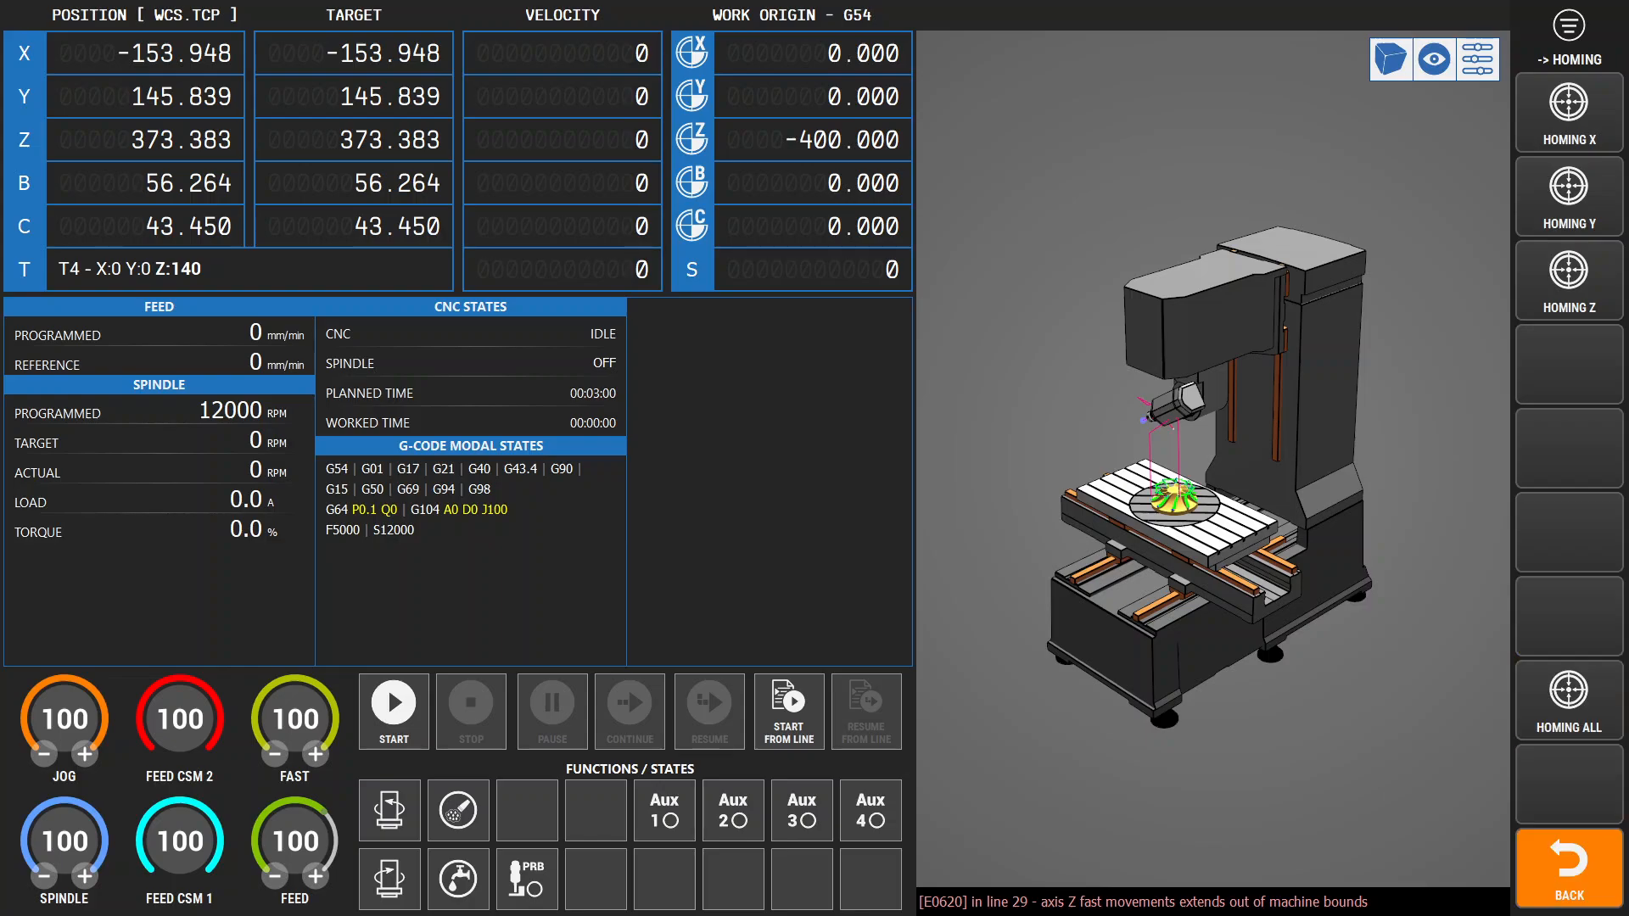
Move the X, Y, Z, B and C axes to 0 in machine coordinates (MCS G53) and return to the main commands.
click(1570, 869)
click(1570, 618)
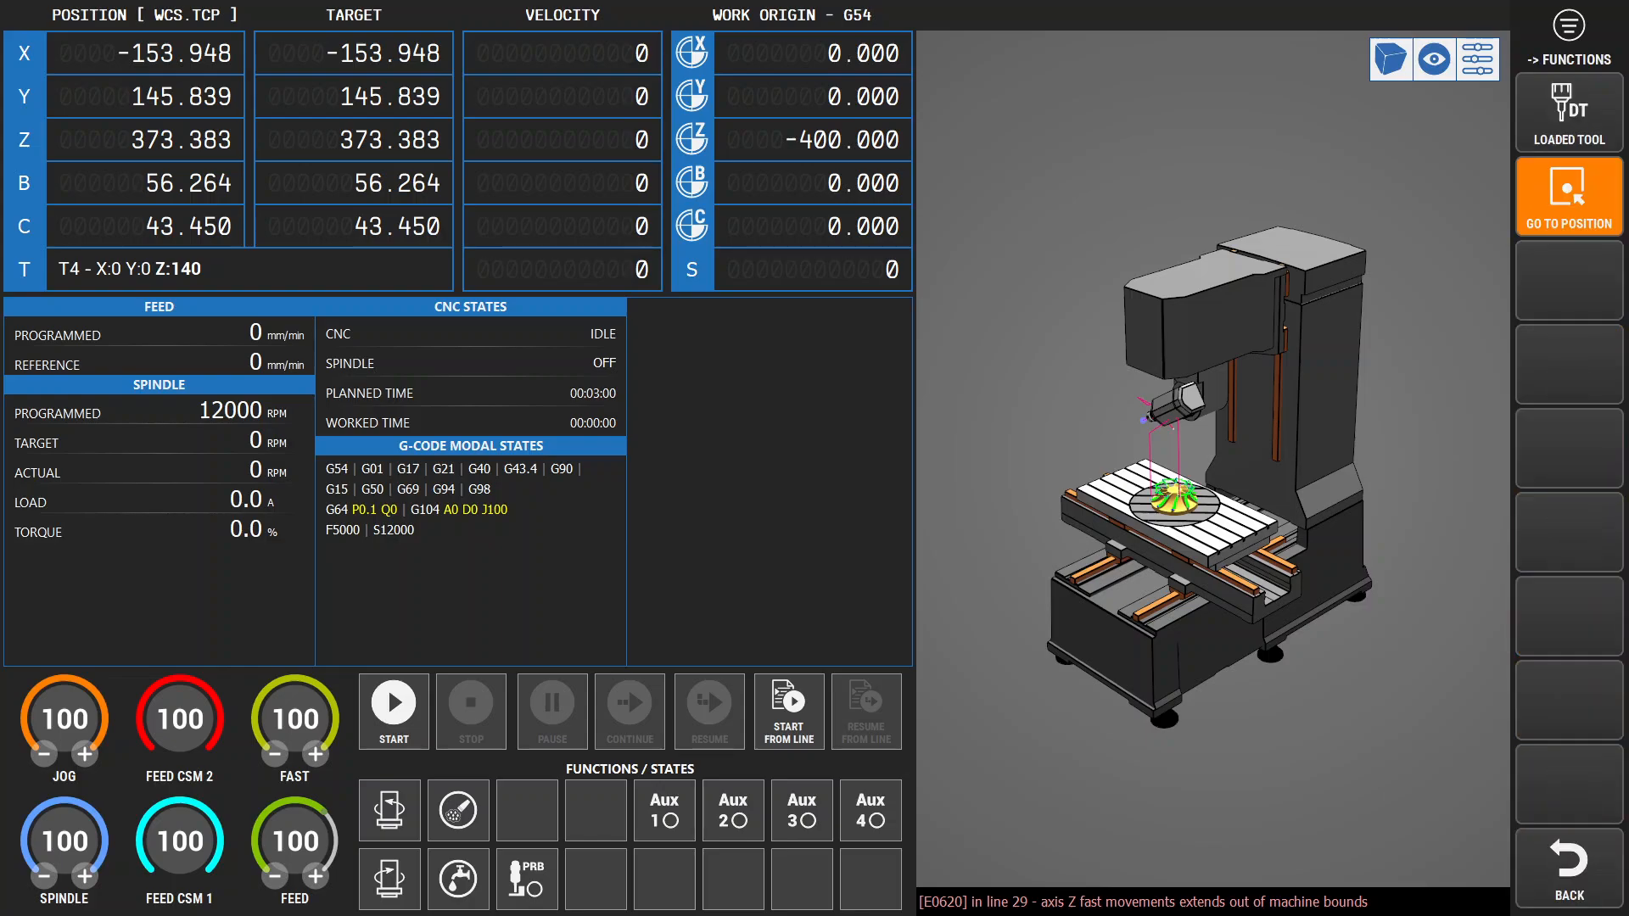
click(1570, 196)
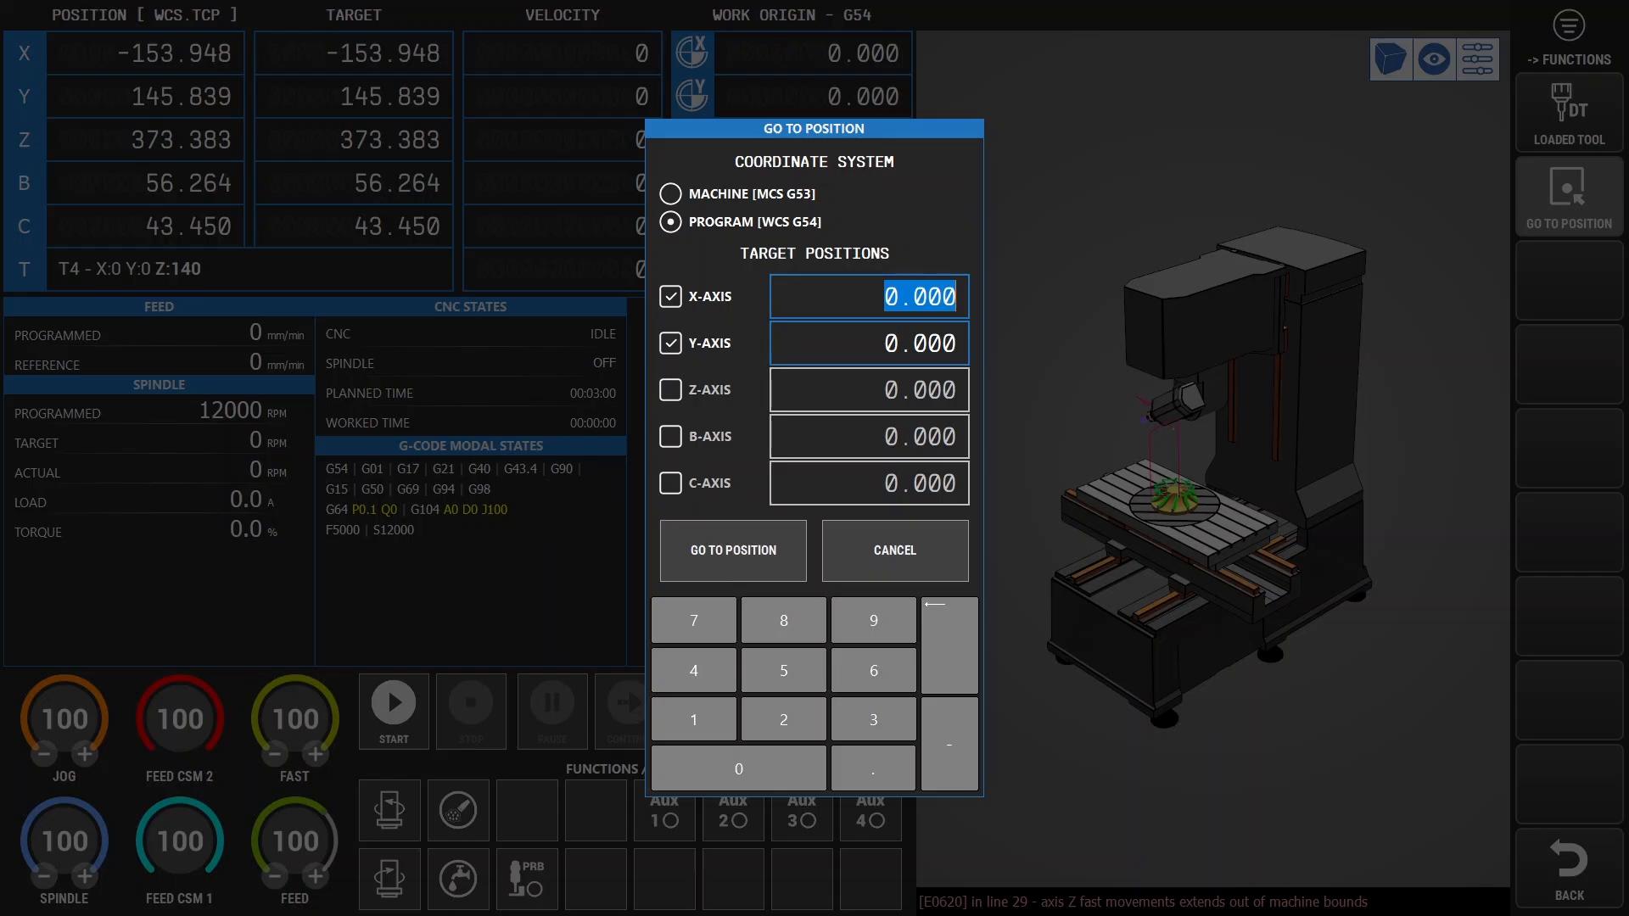
click(670, 389)
click(671, 436)
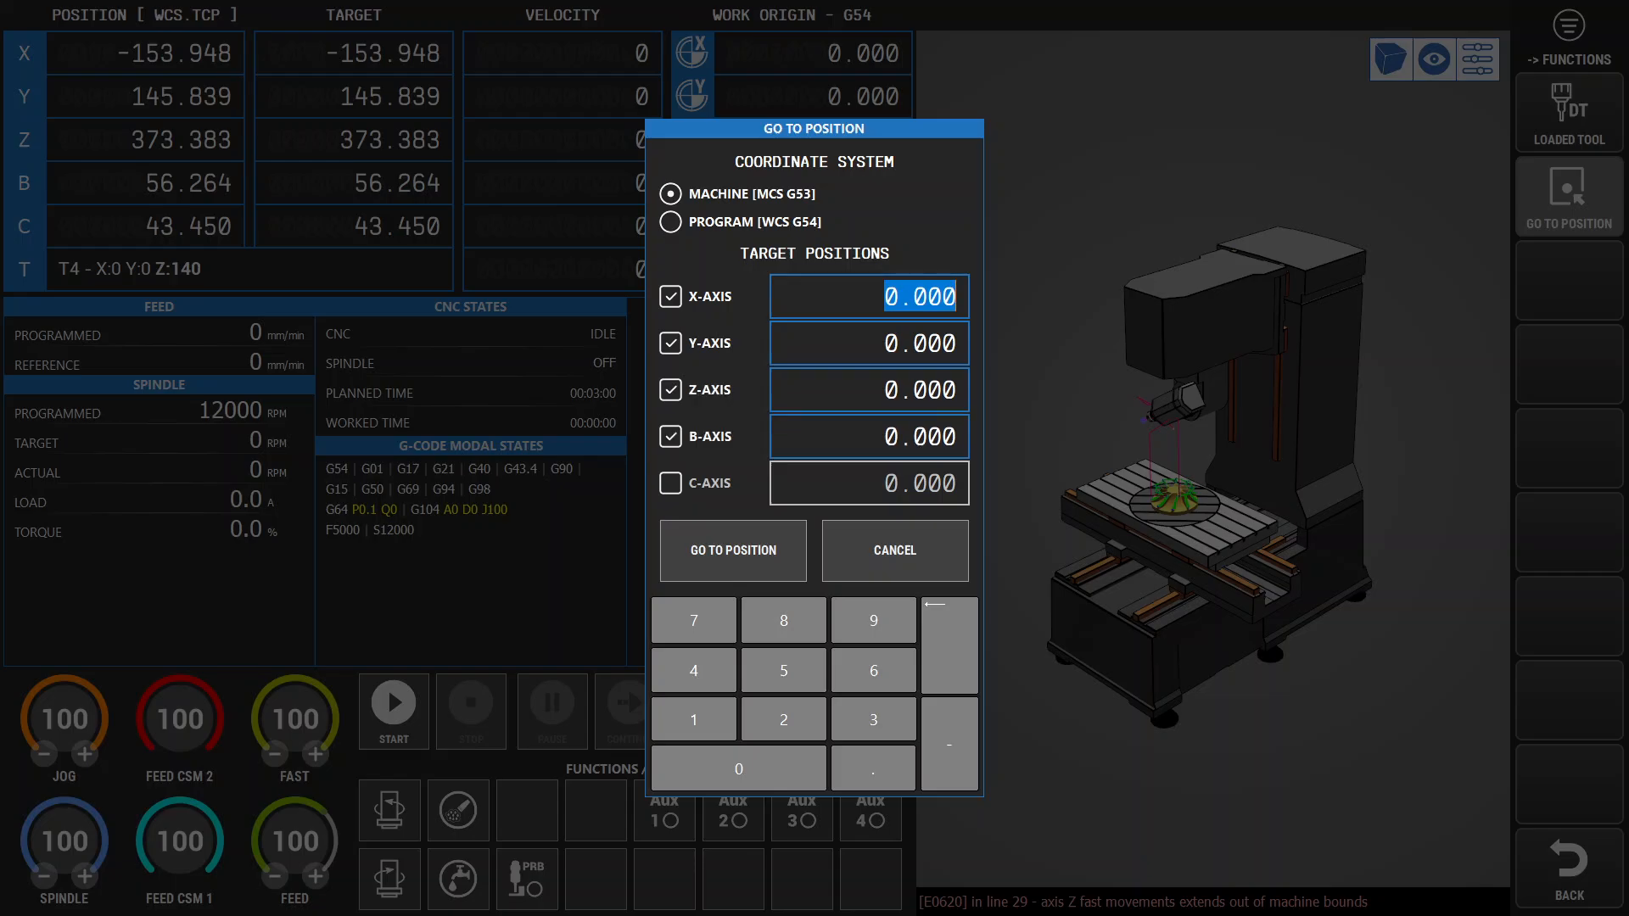
click(733, 550)
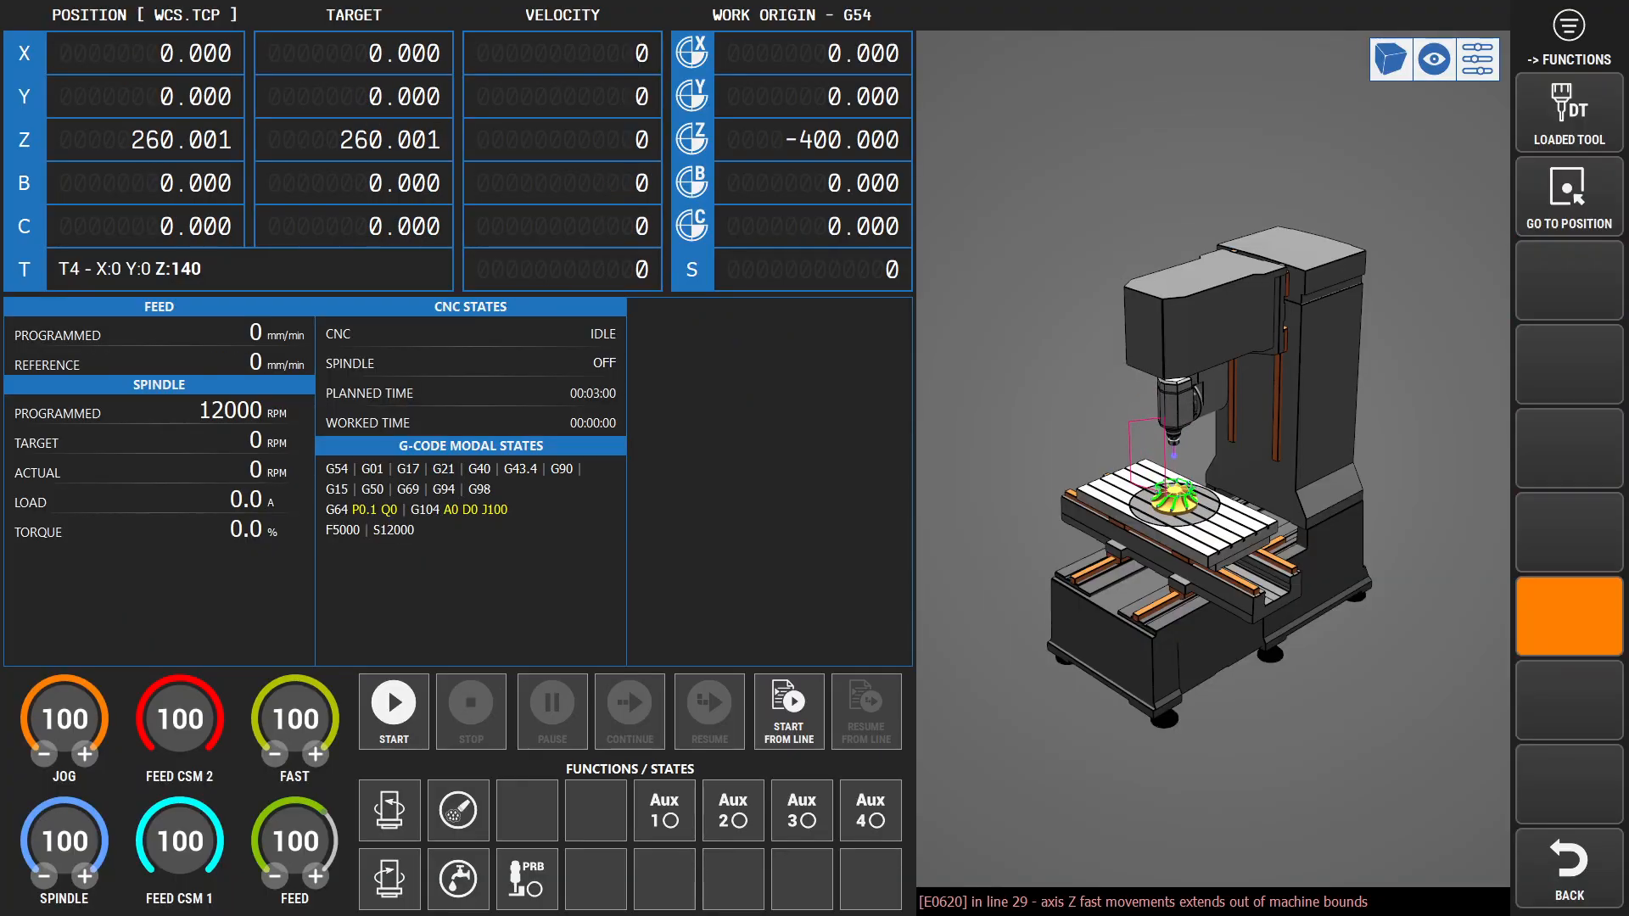
click(1570, 870)
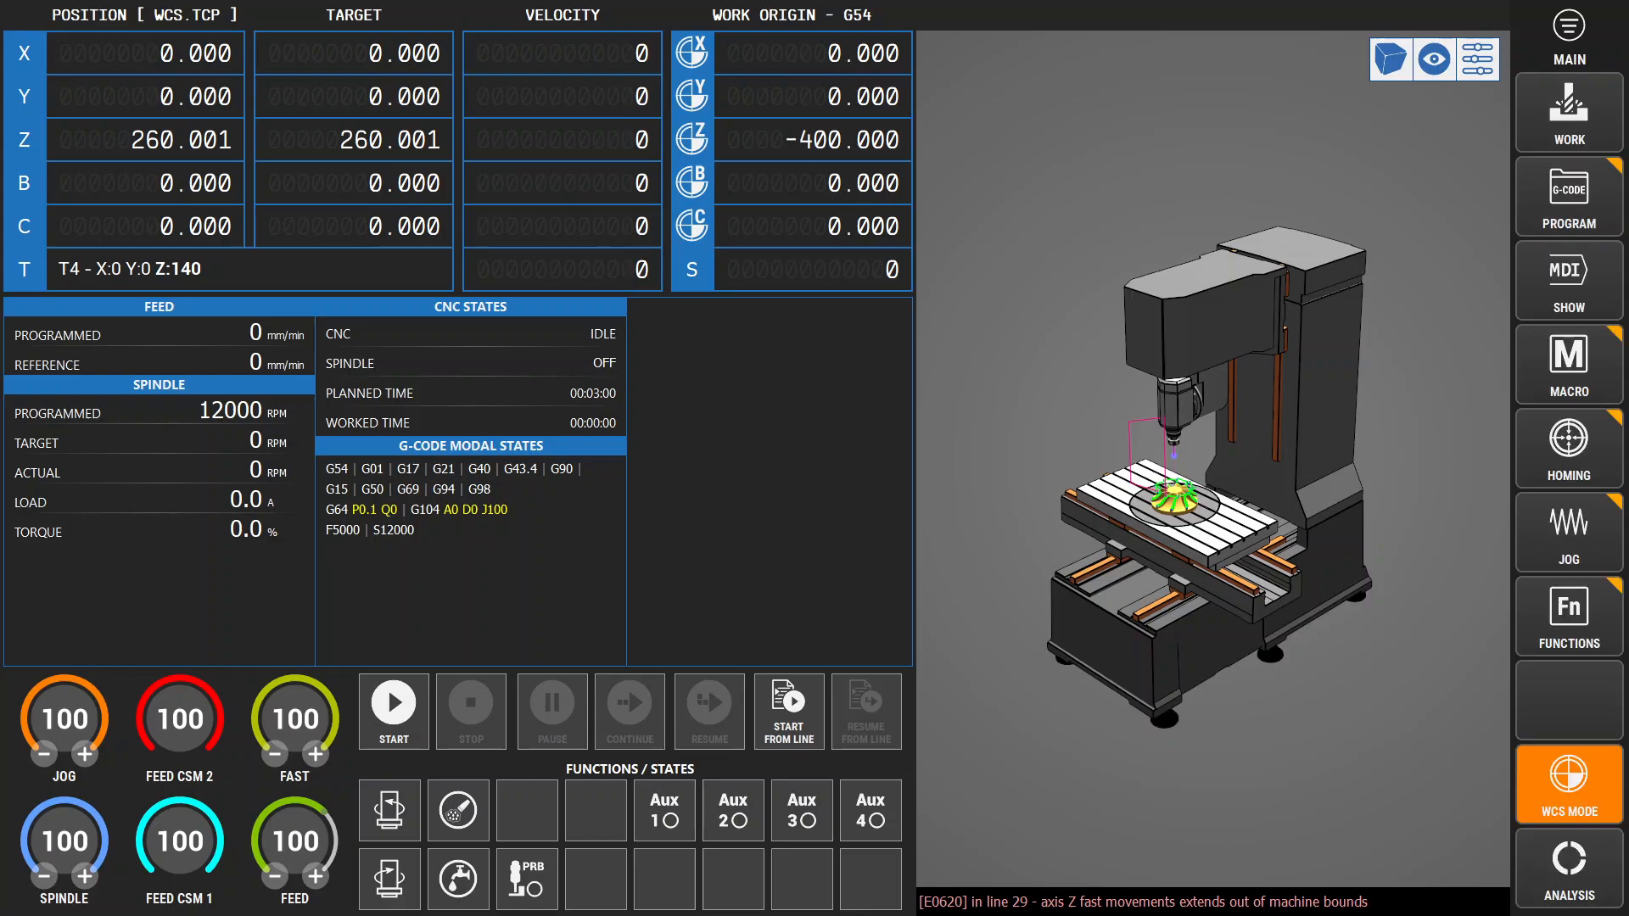
Run the analysis of the loaded impeller program again and inspect its toolpath around the part.
click(1569, 870)
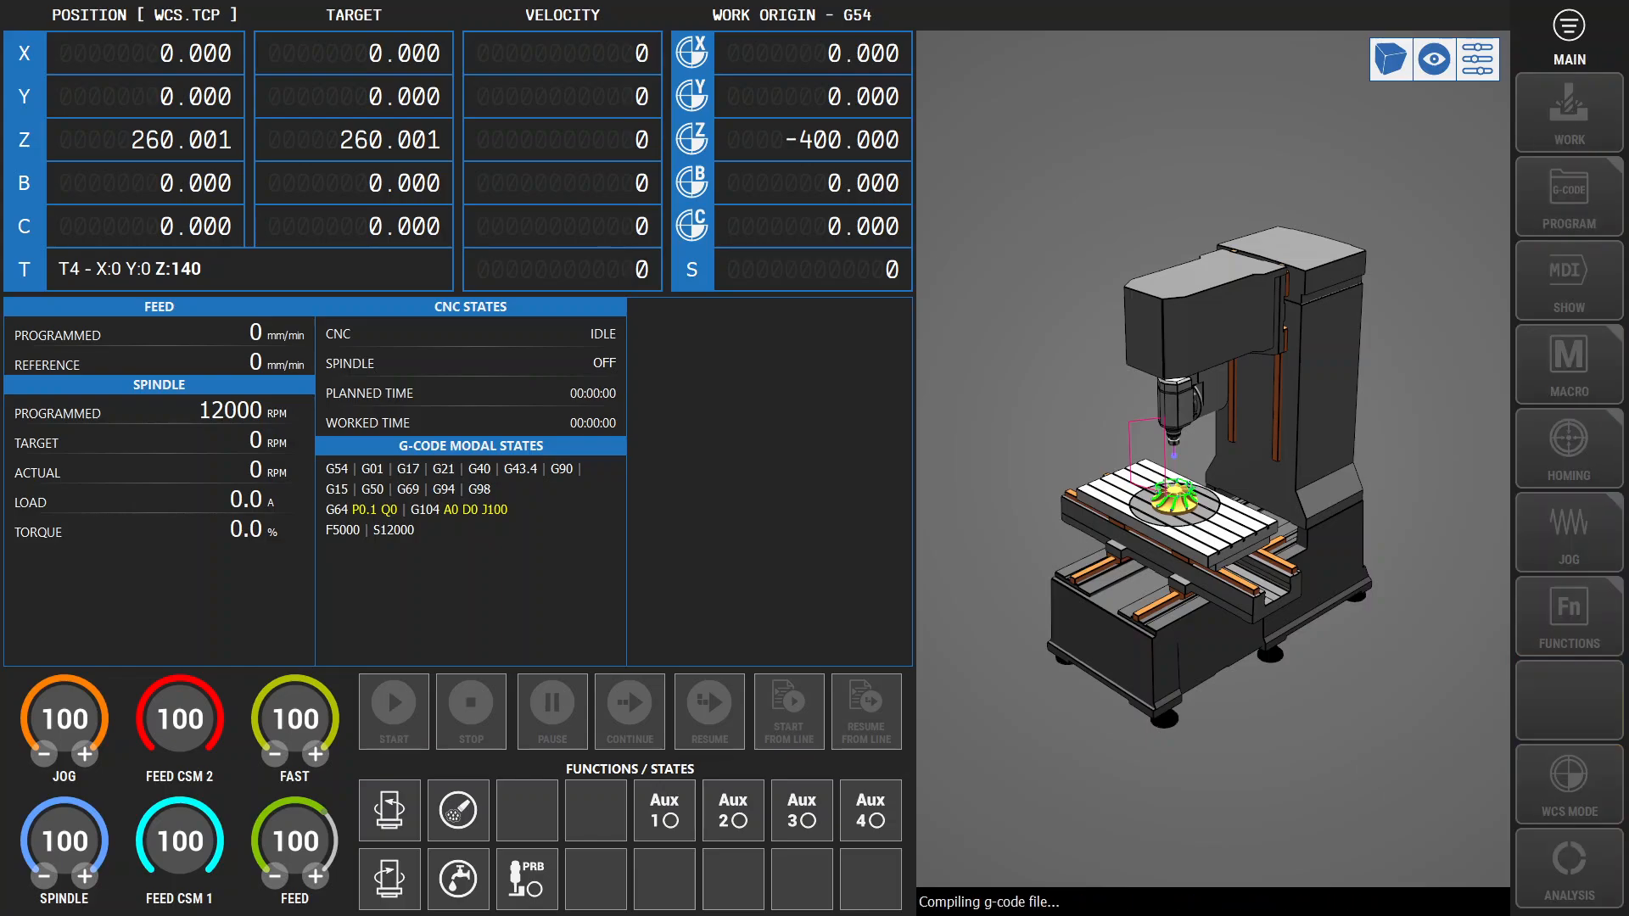
scroll(1213, 459, up, 5)
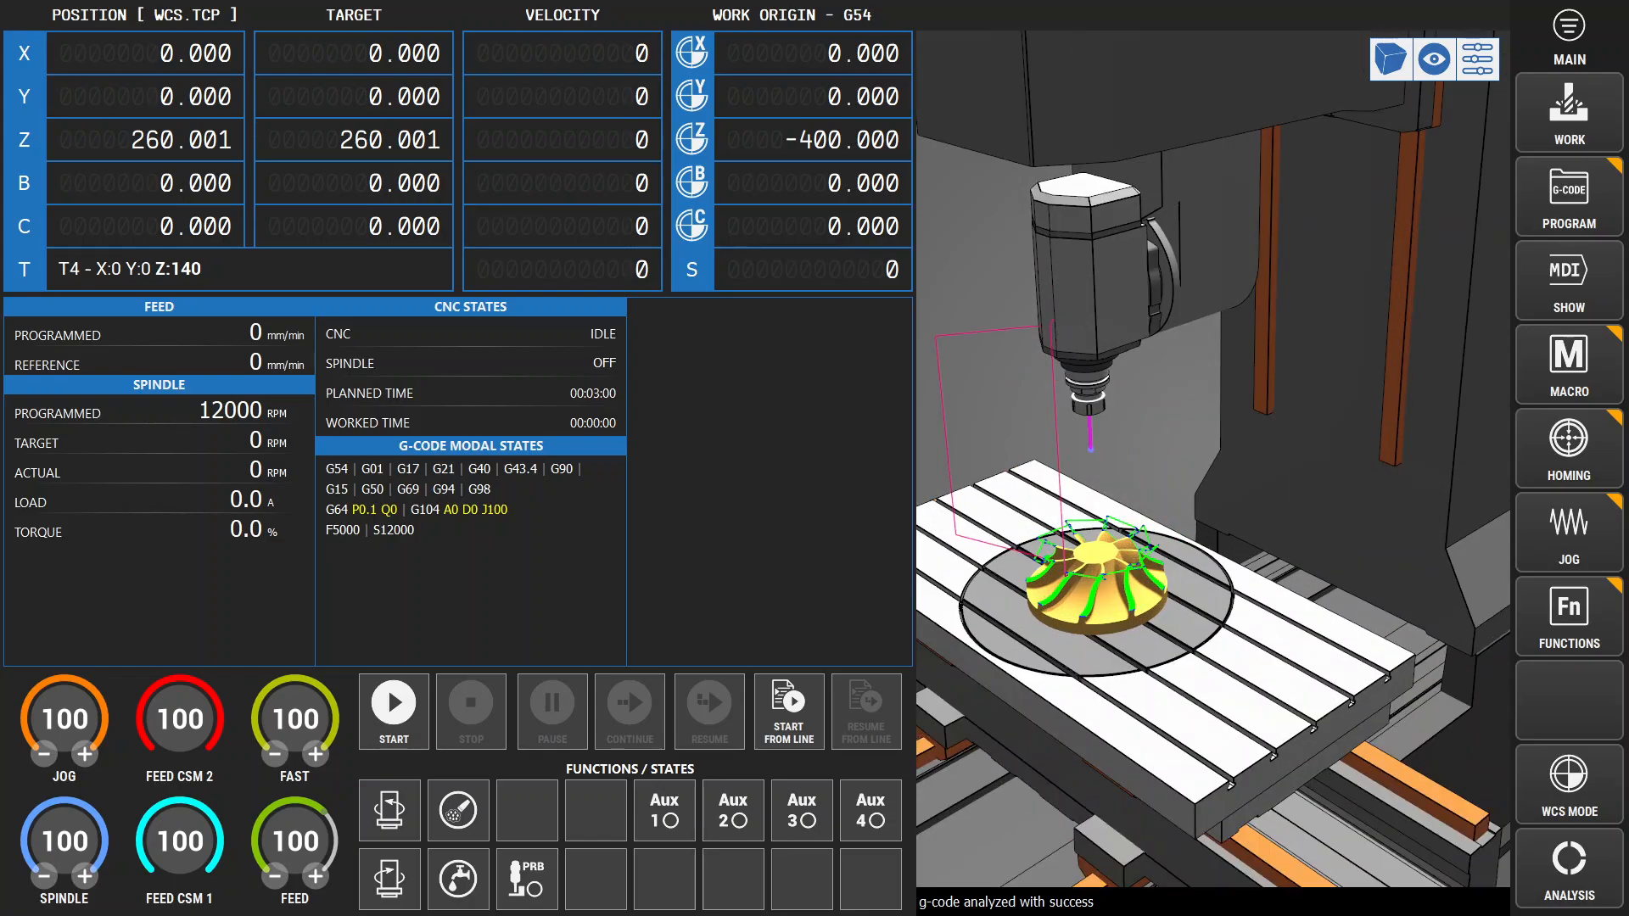
scroll(1213, 459, up, 5)
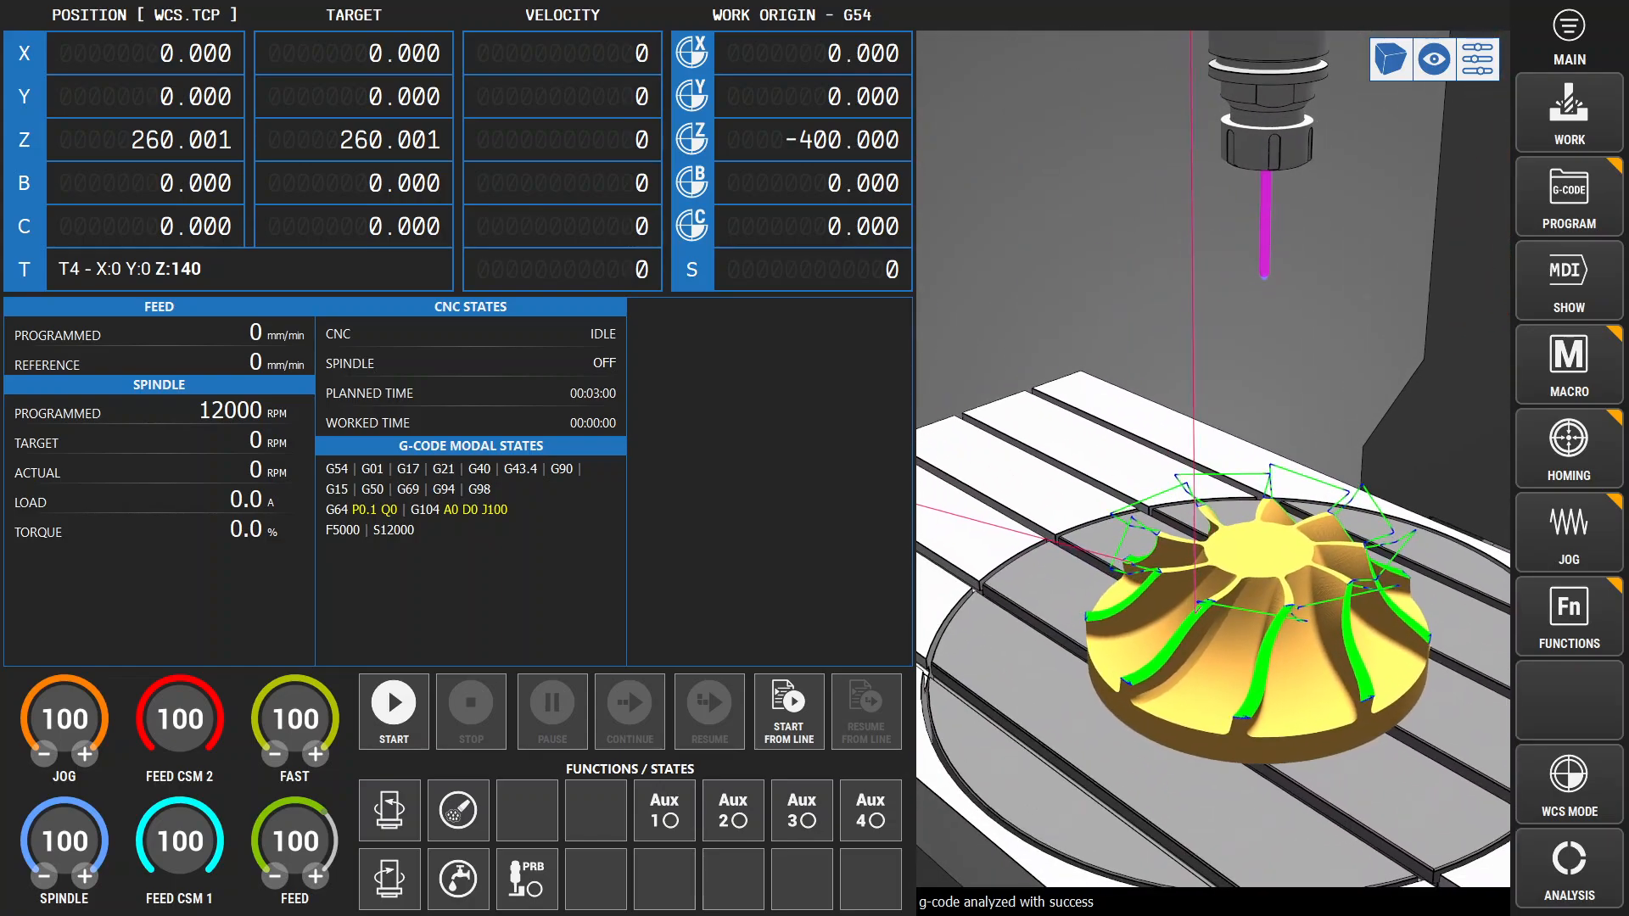
middle_drag(1214, 459, 1213, 390)
scroll(1214, 459, up, 3)
scroll(1213, 459, down, 7)
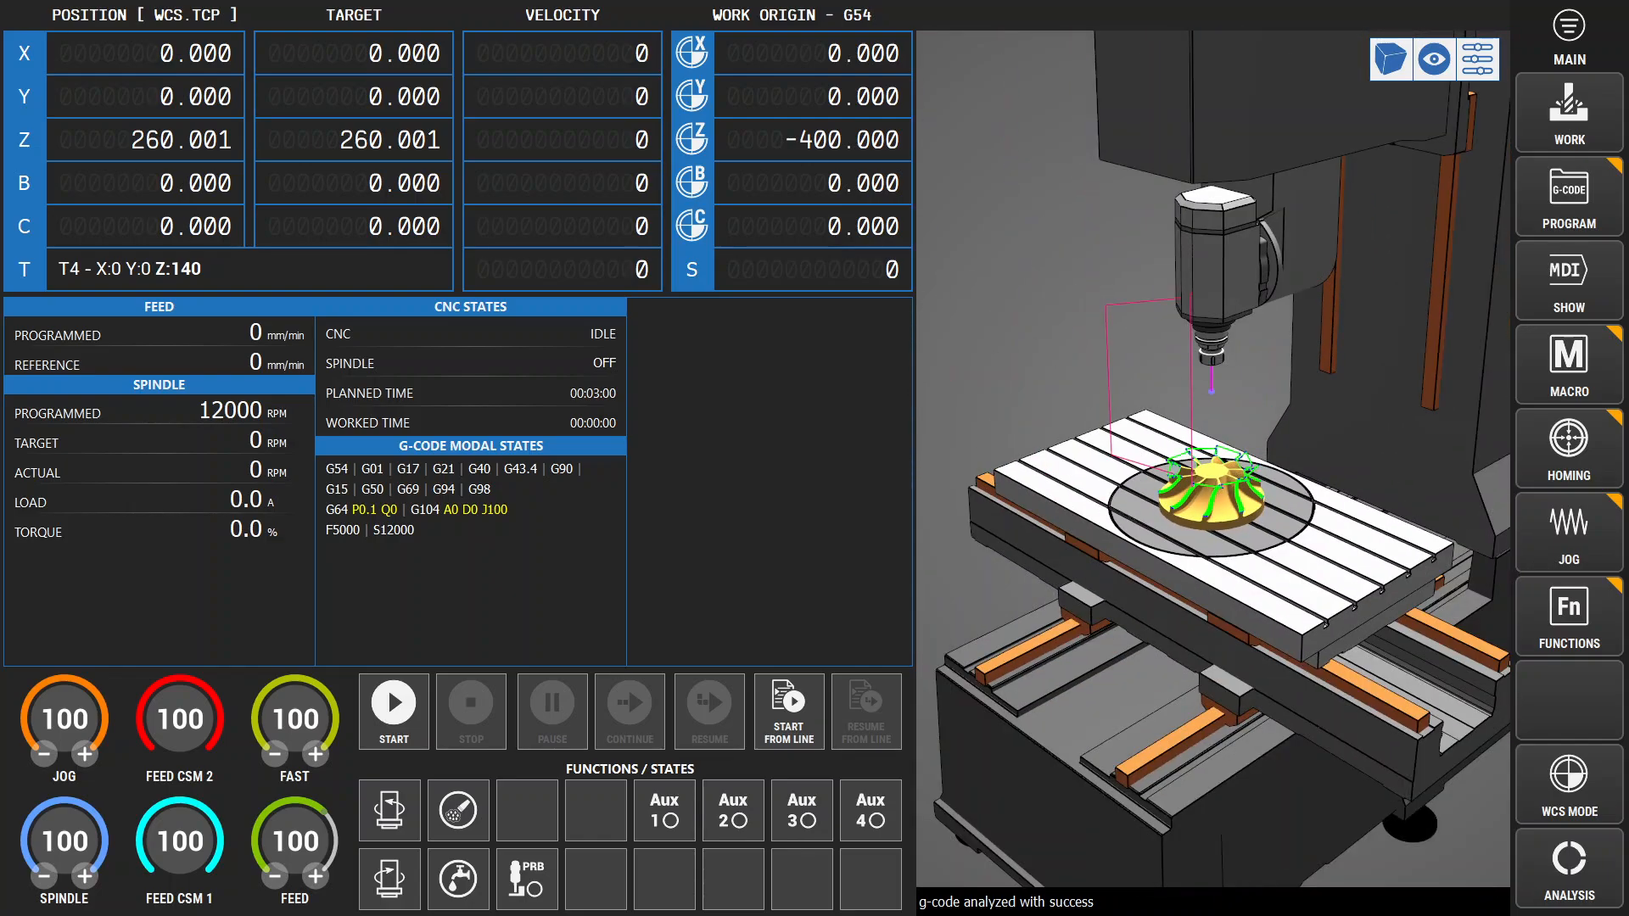
Start the impeller program and observe the 5-axis machine motion from different angles.
click(394, 712)
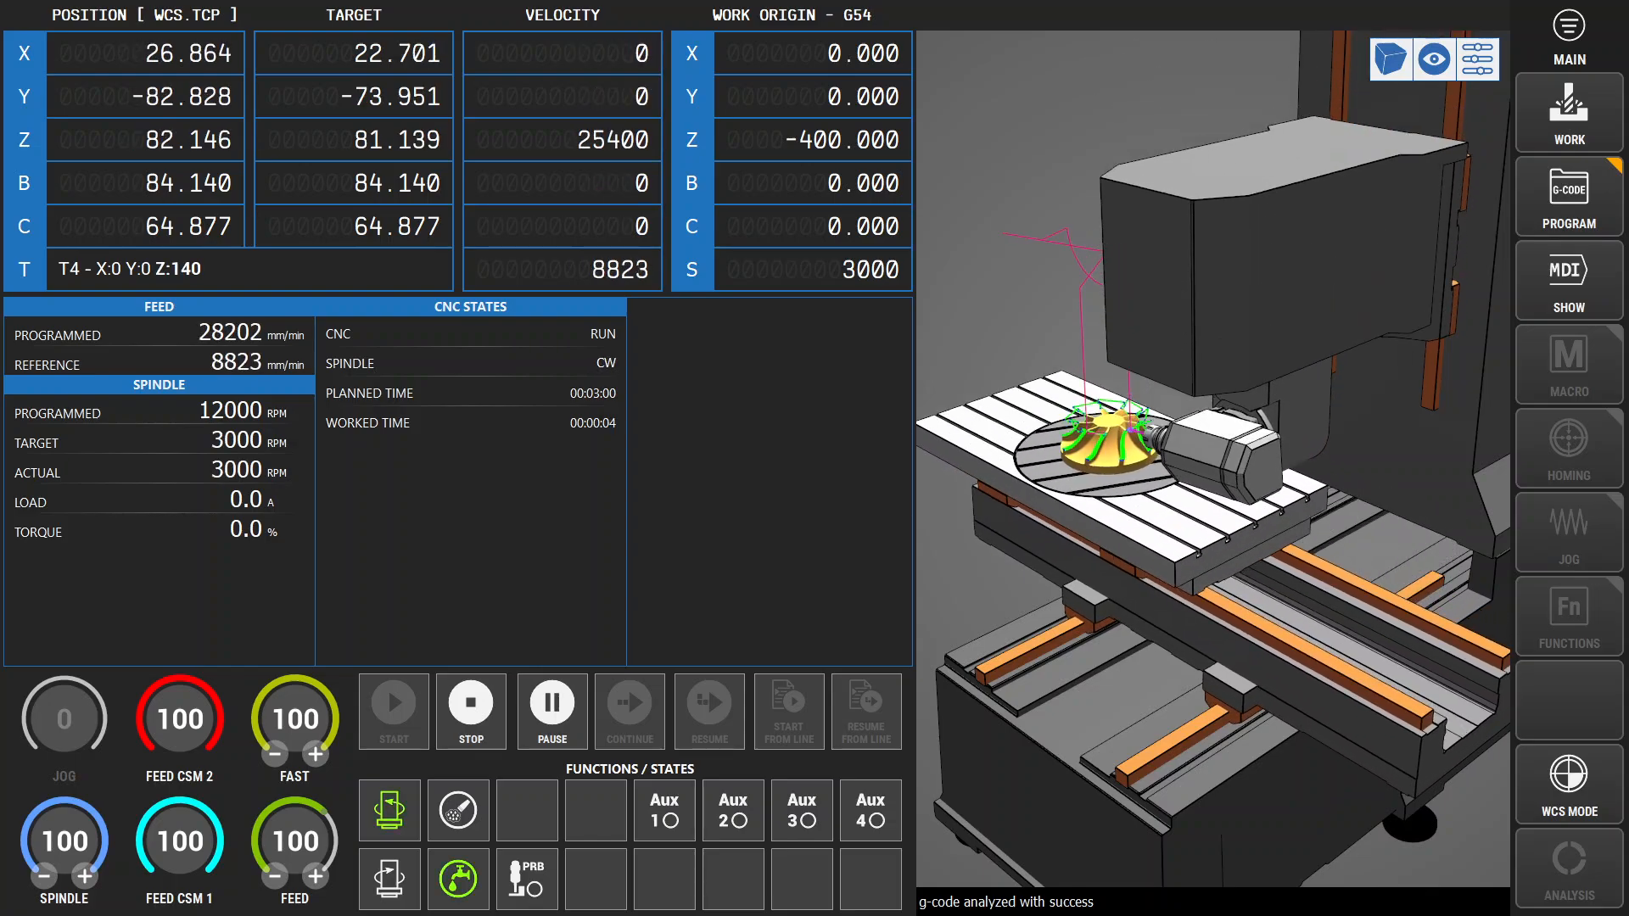
drag(1211, 326, 1311, 276)
scroll(1214, 459, down, 5)
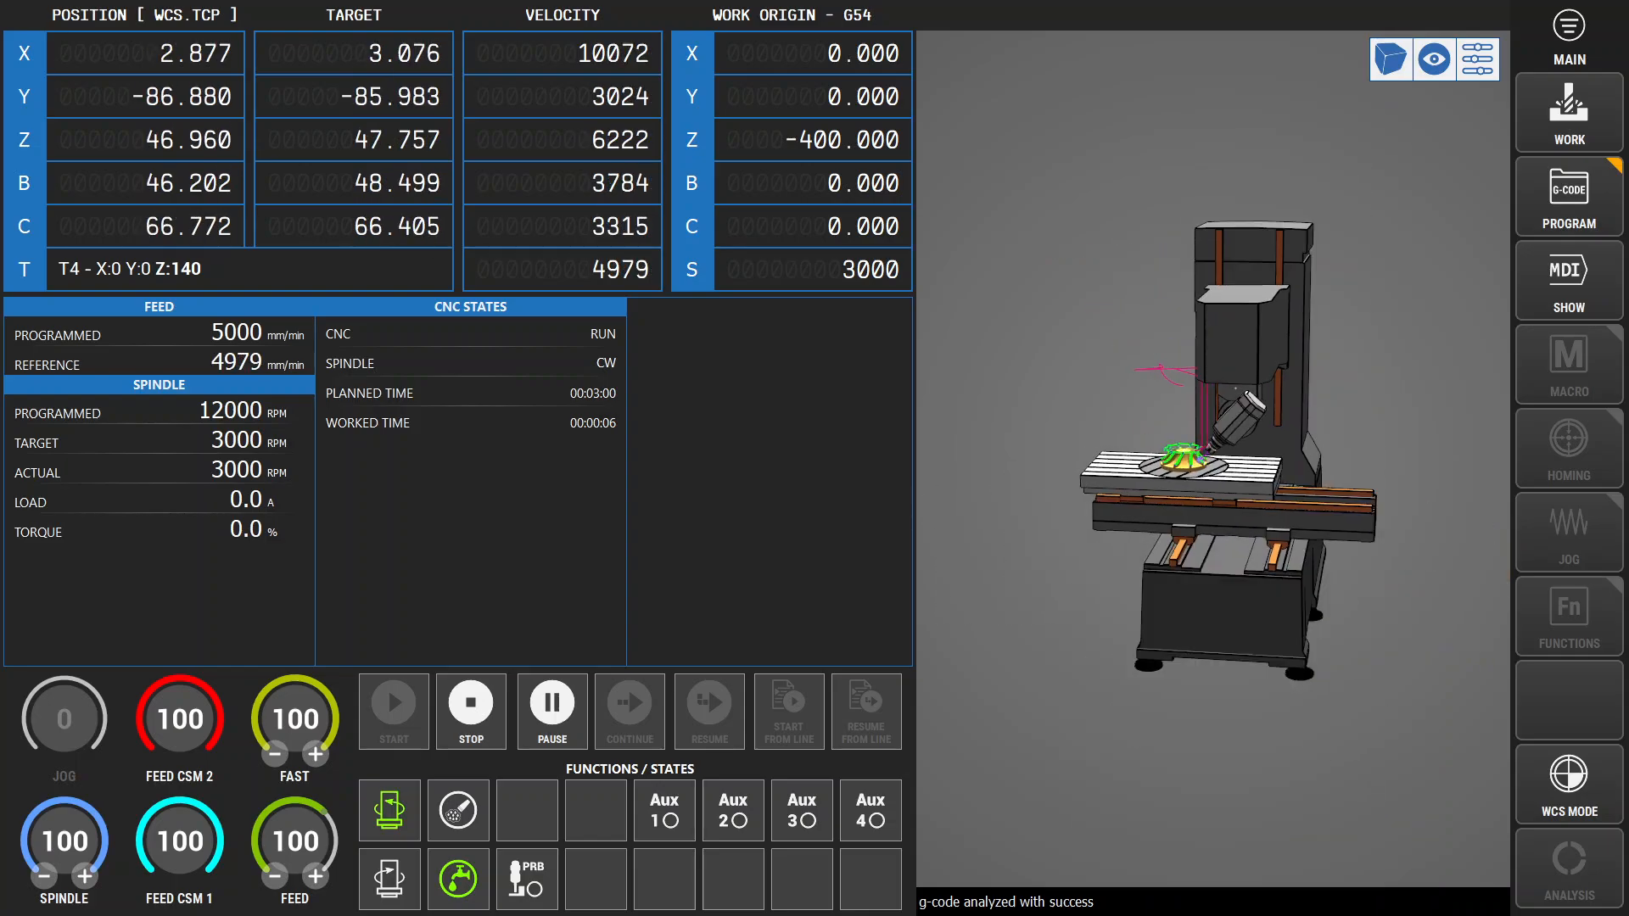
drag(1273, 450, 1188, 463)
scroll(1214, 459, up, 7)
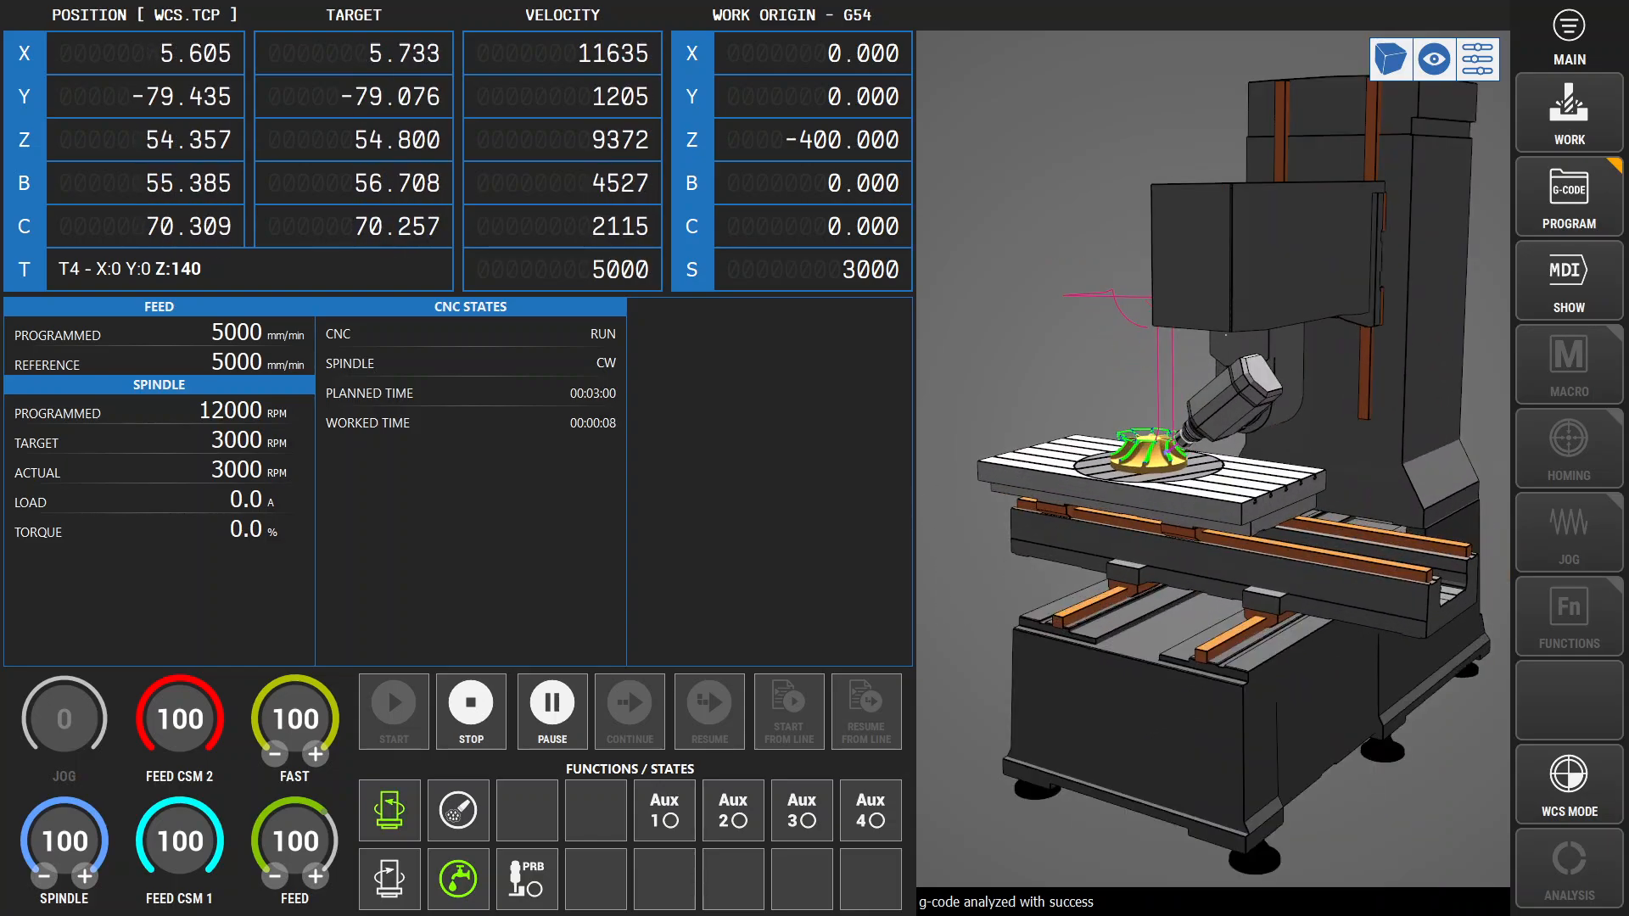
Reduce the feed override to 16% and make the 3D view follow the tool close to the blade.
scroll(1214, 459, down, 3)
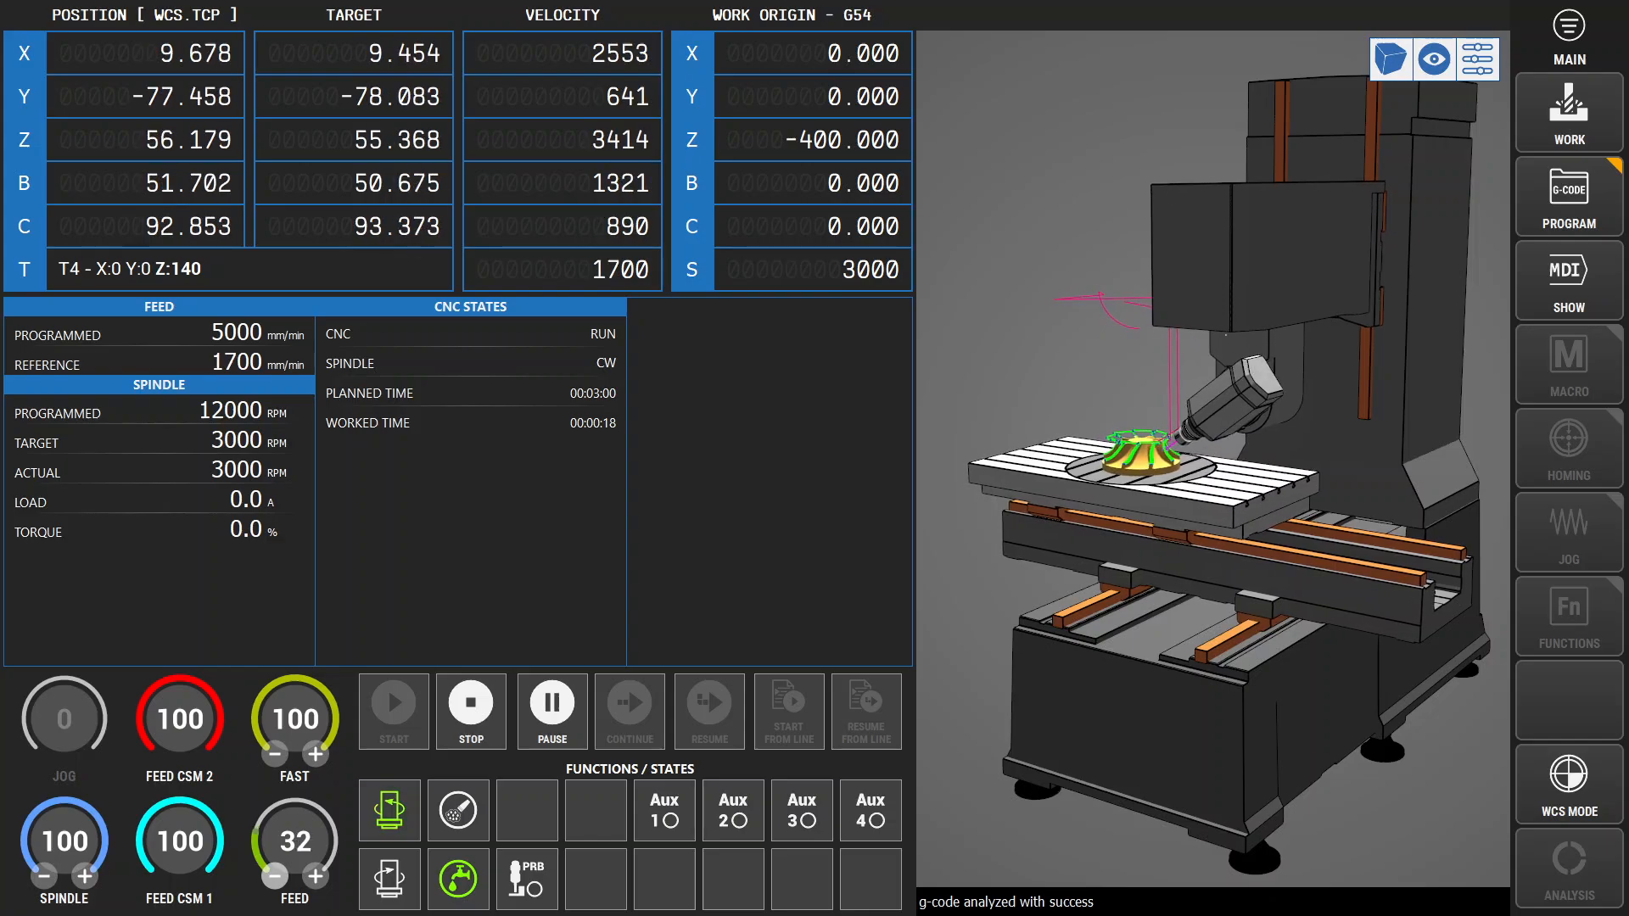
scroll(1188, 452, up, 10)
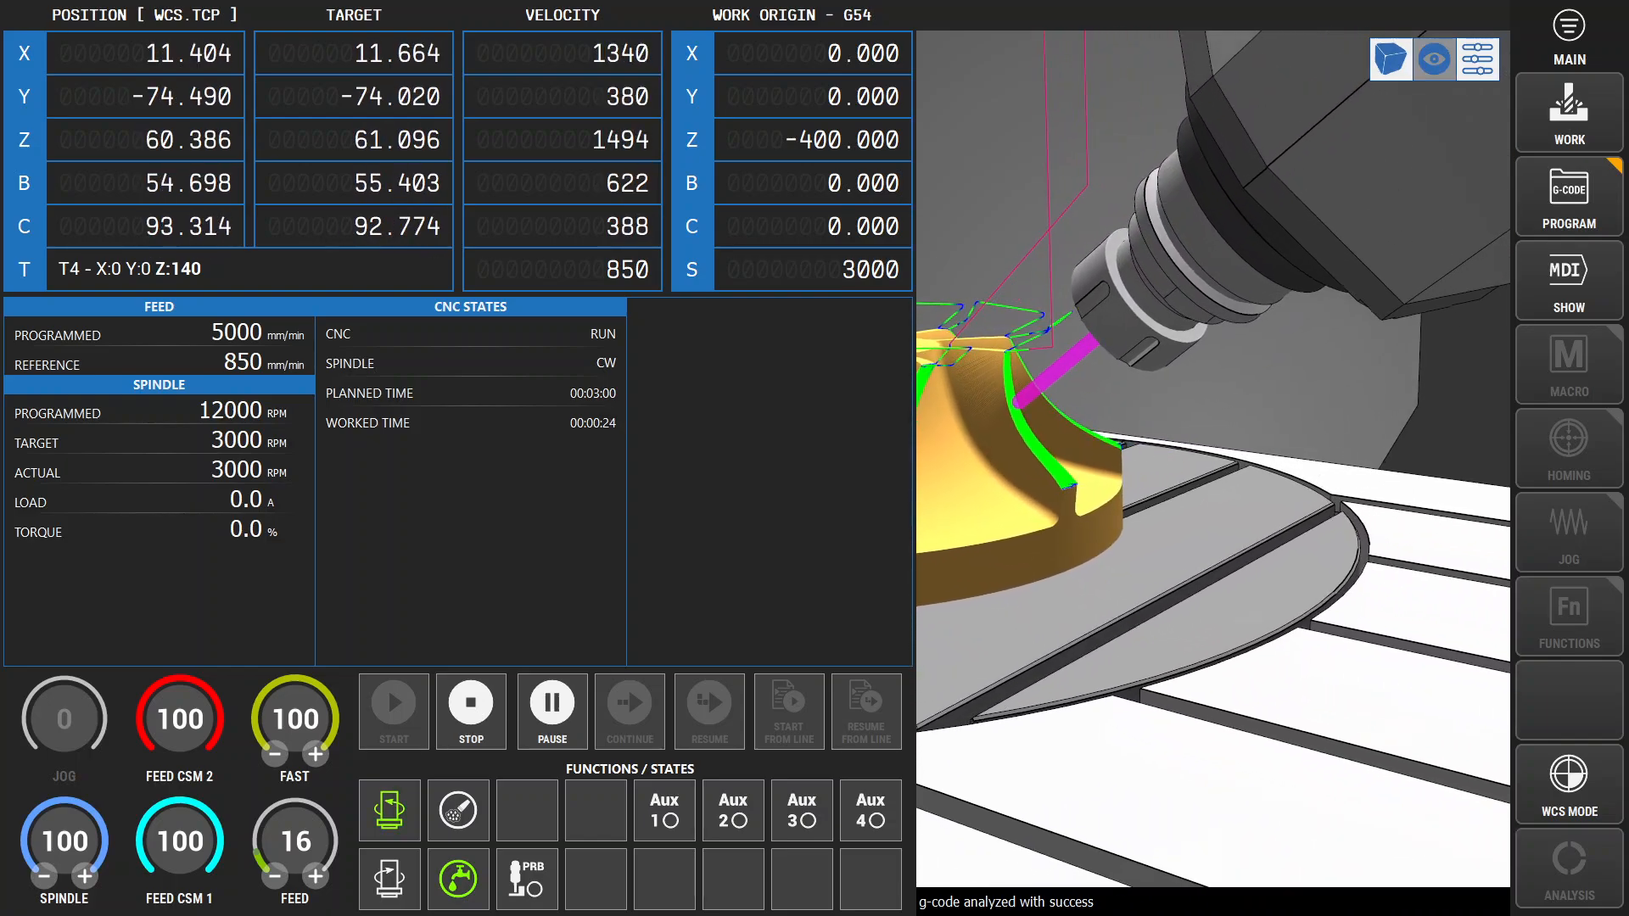
click(1434, 60)
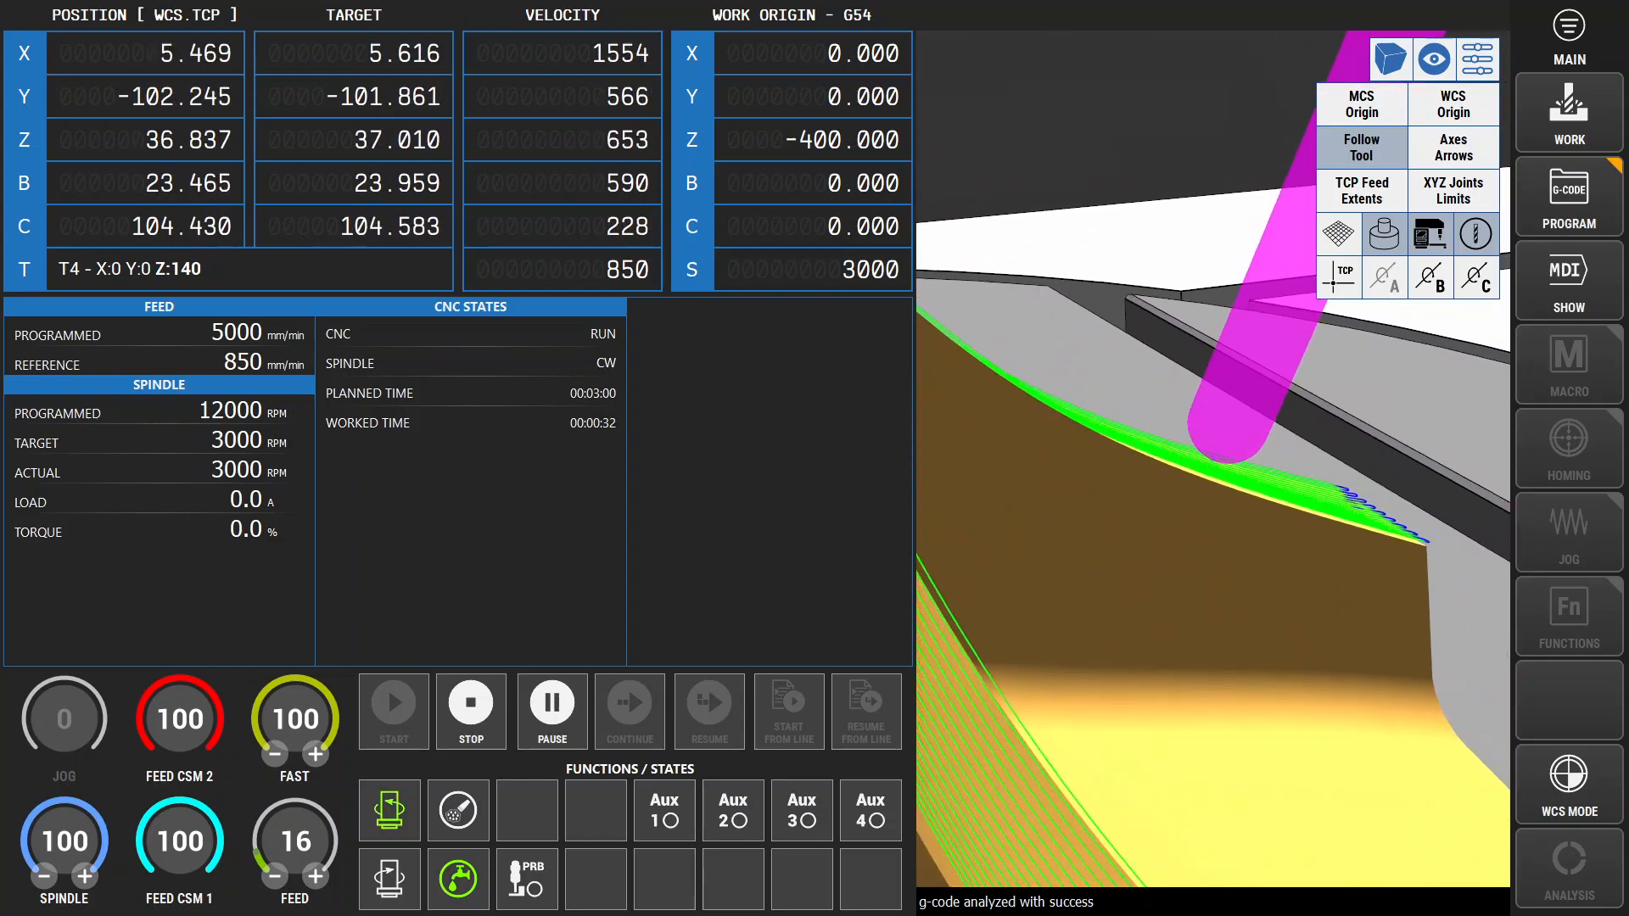
Check the TCP feed extents around the impeller and hide them again.
scroll(1213, 459, down, 10)
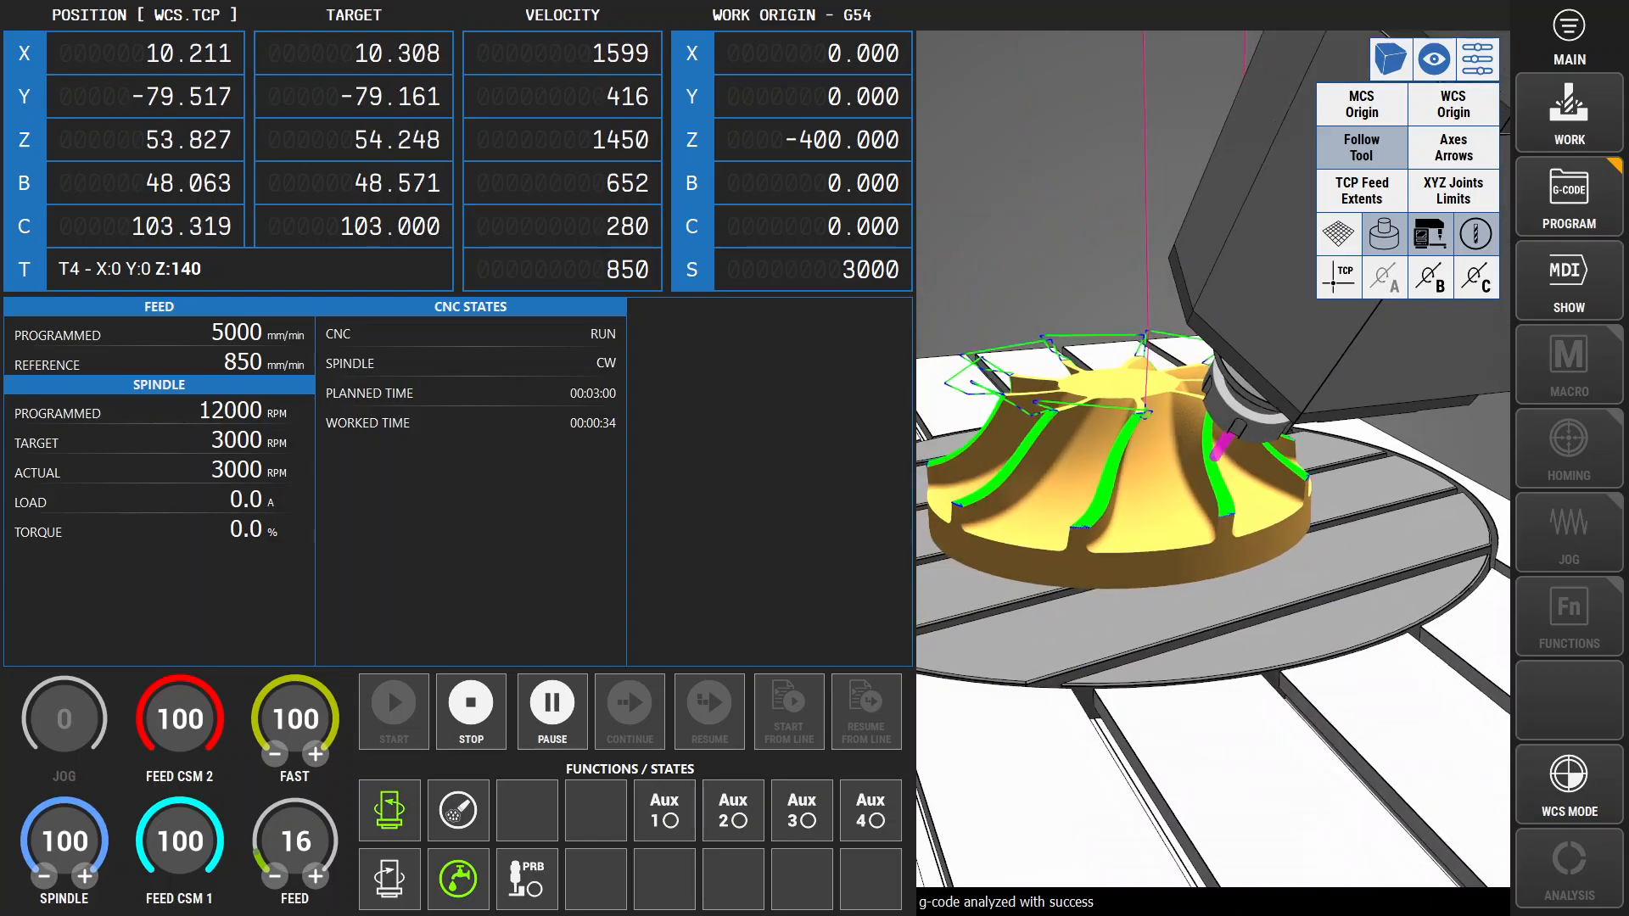
scroll(1214, 460, down, 5)
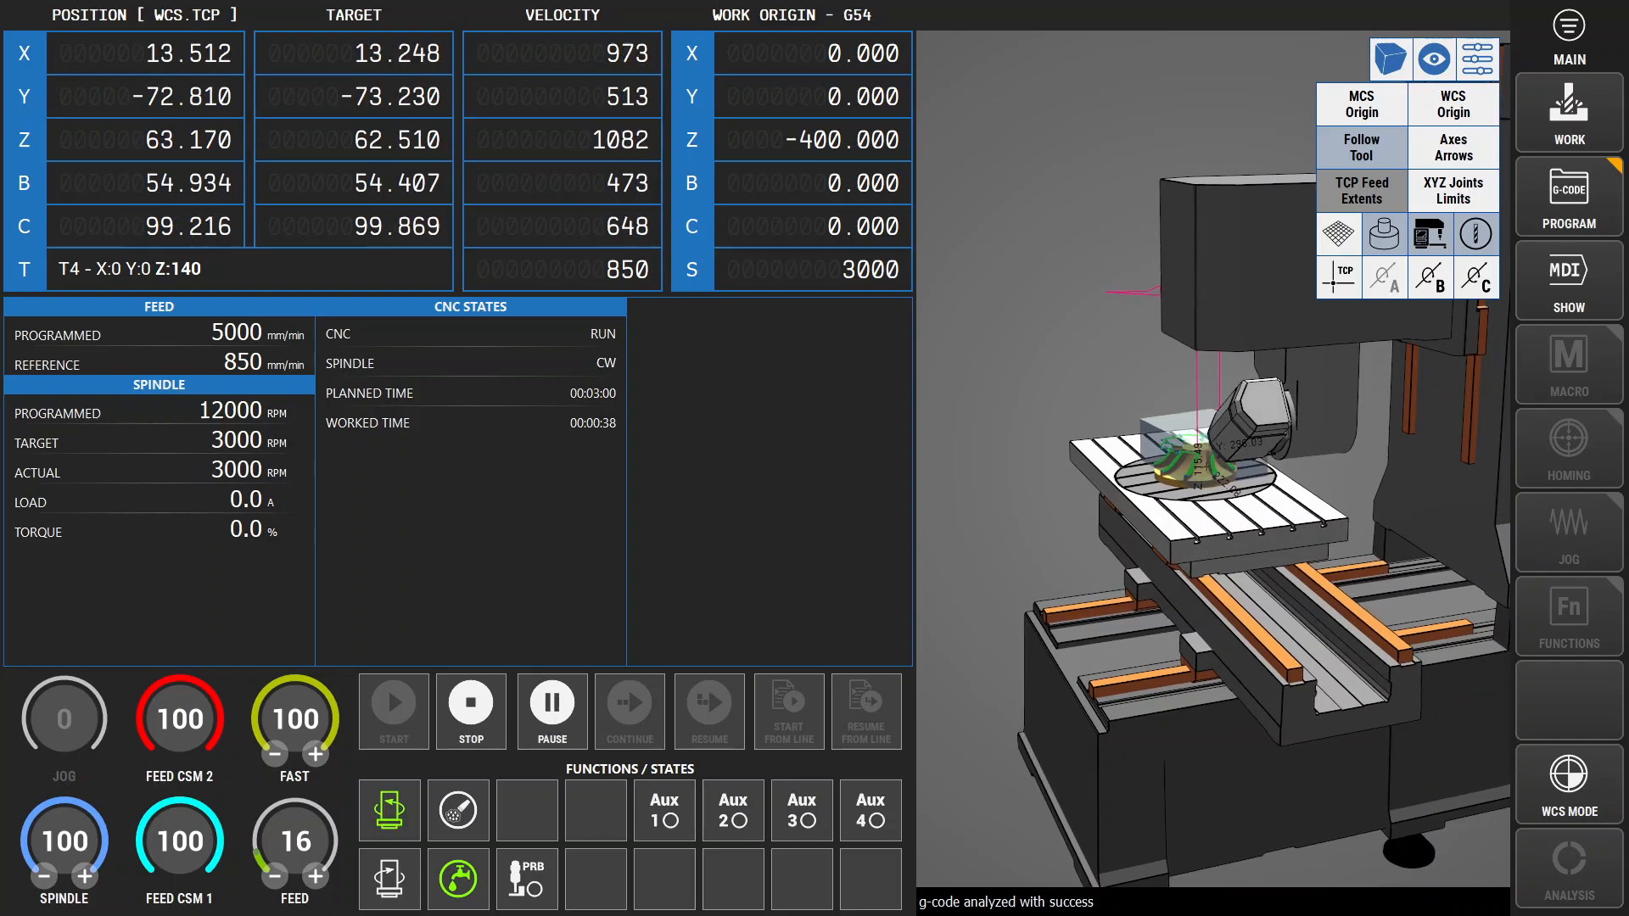
click(1362, 191)
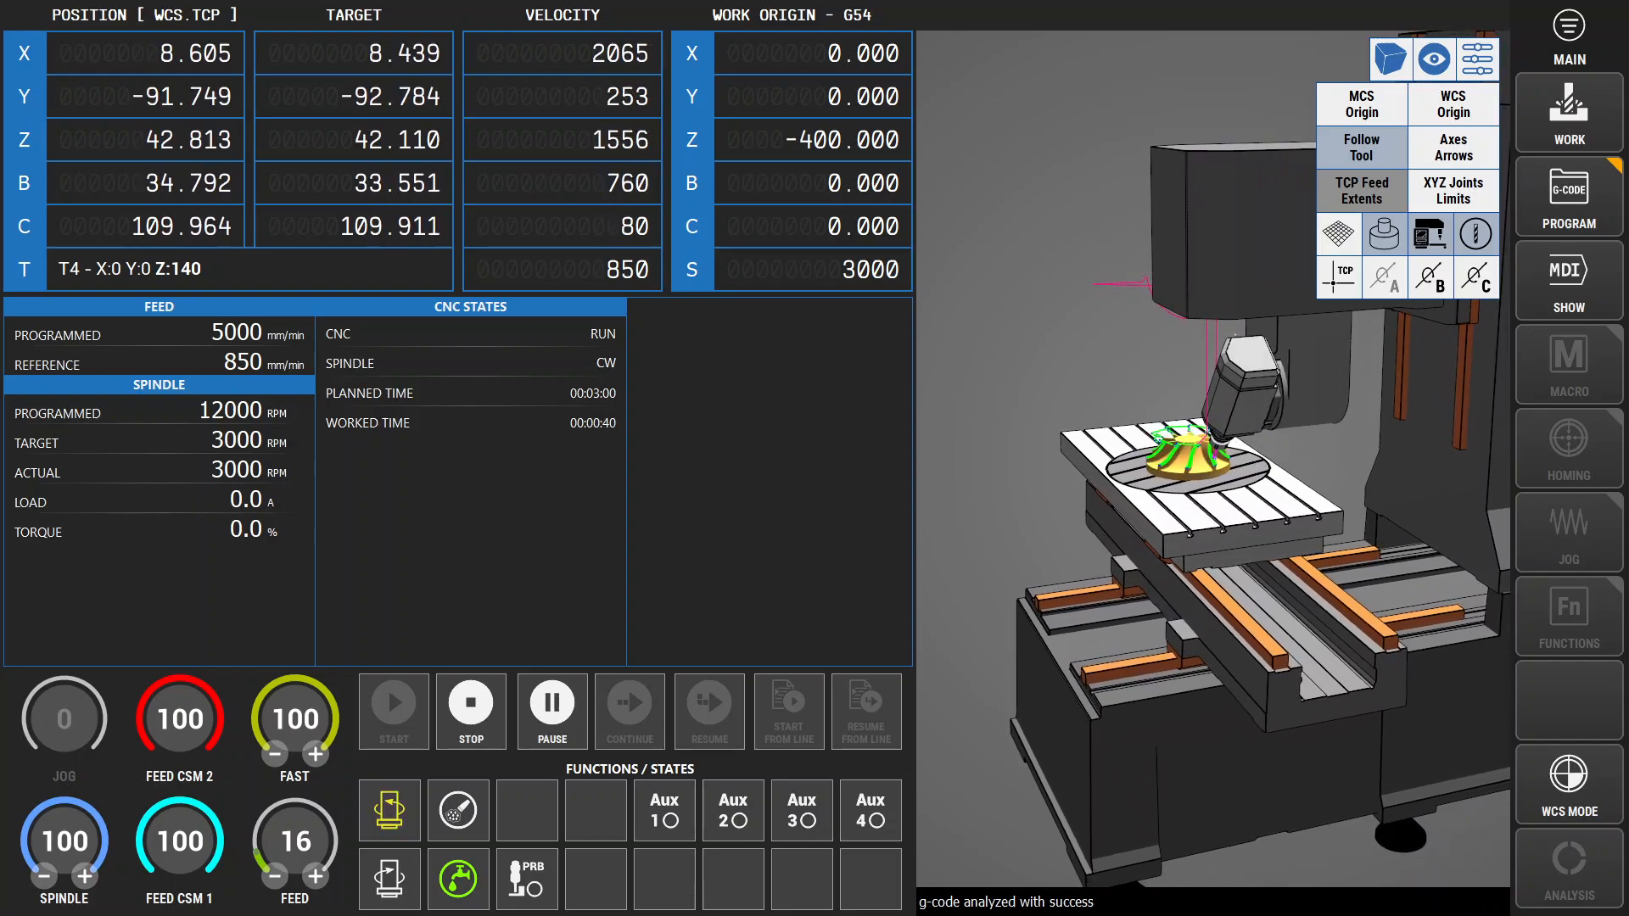
drag(1357, 475, 1446, 454)
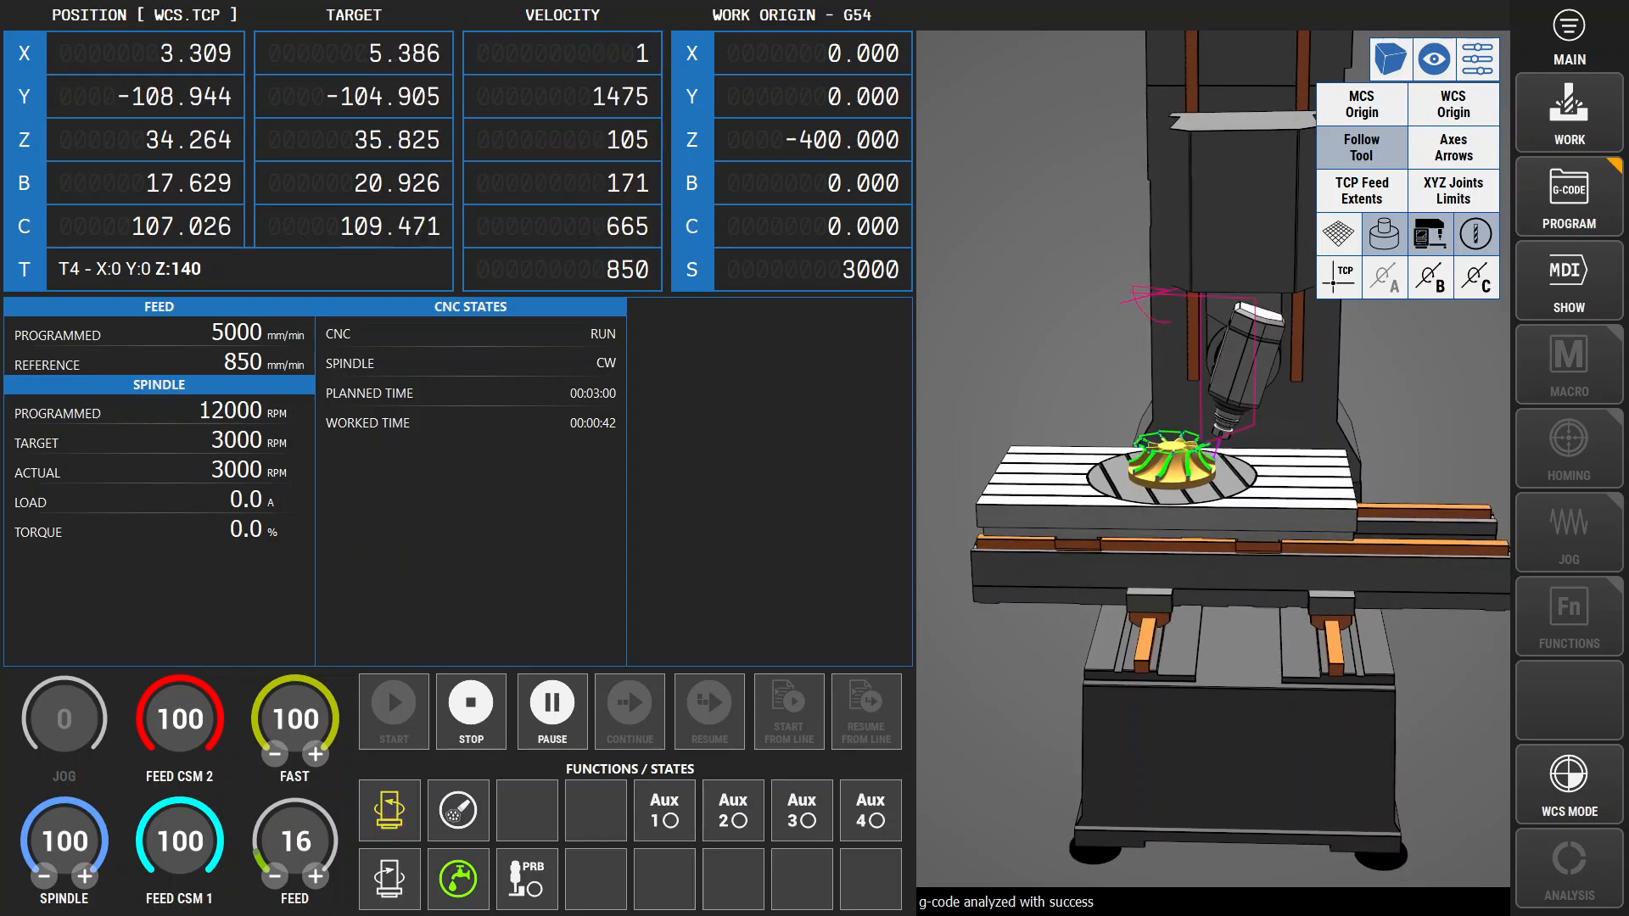
Pause the running program and display the grid over the machine table.
click(552, 712)
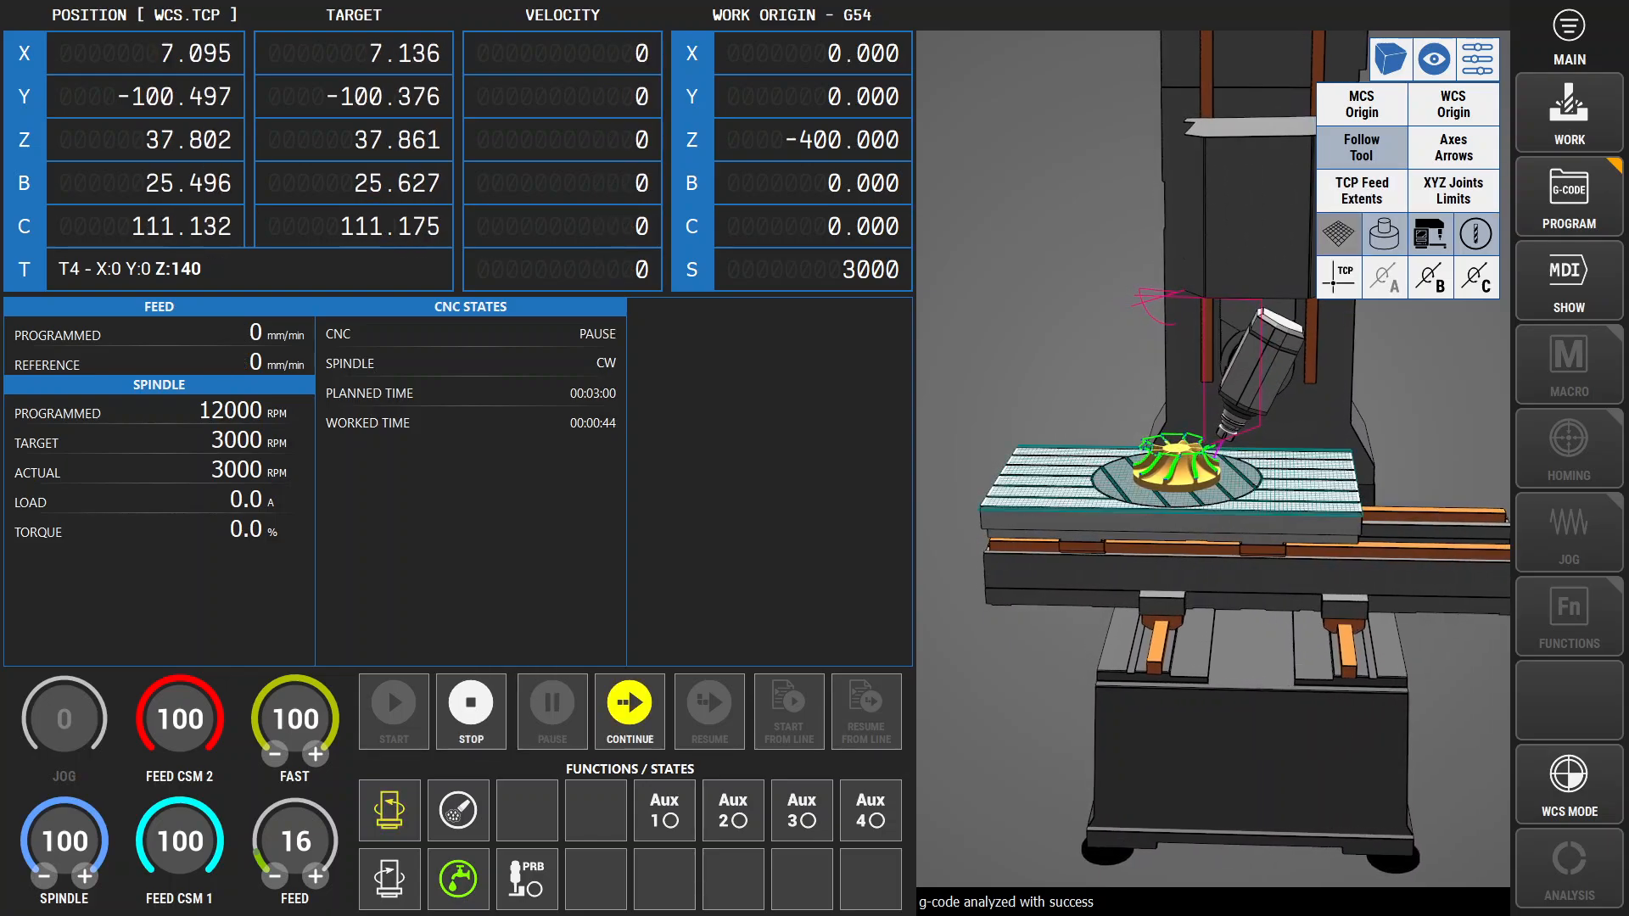
scroll(1213, 458, up, 4)
scroll(1213, 458, down, 3)
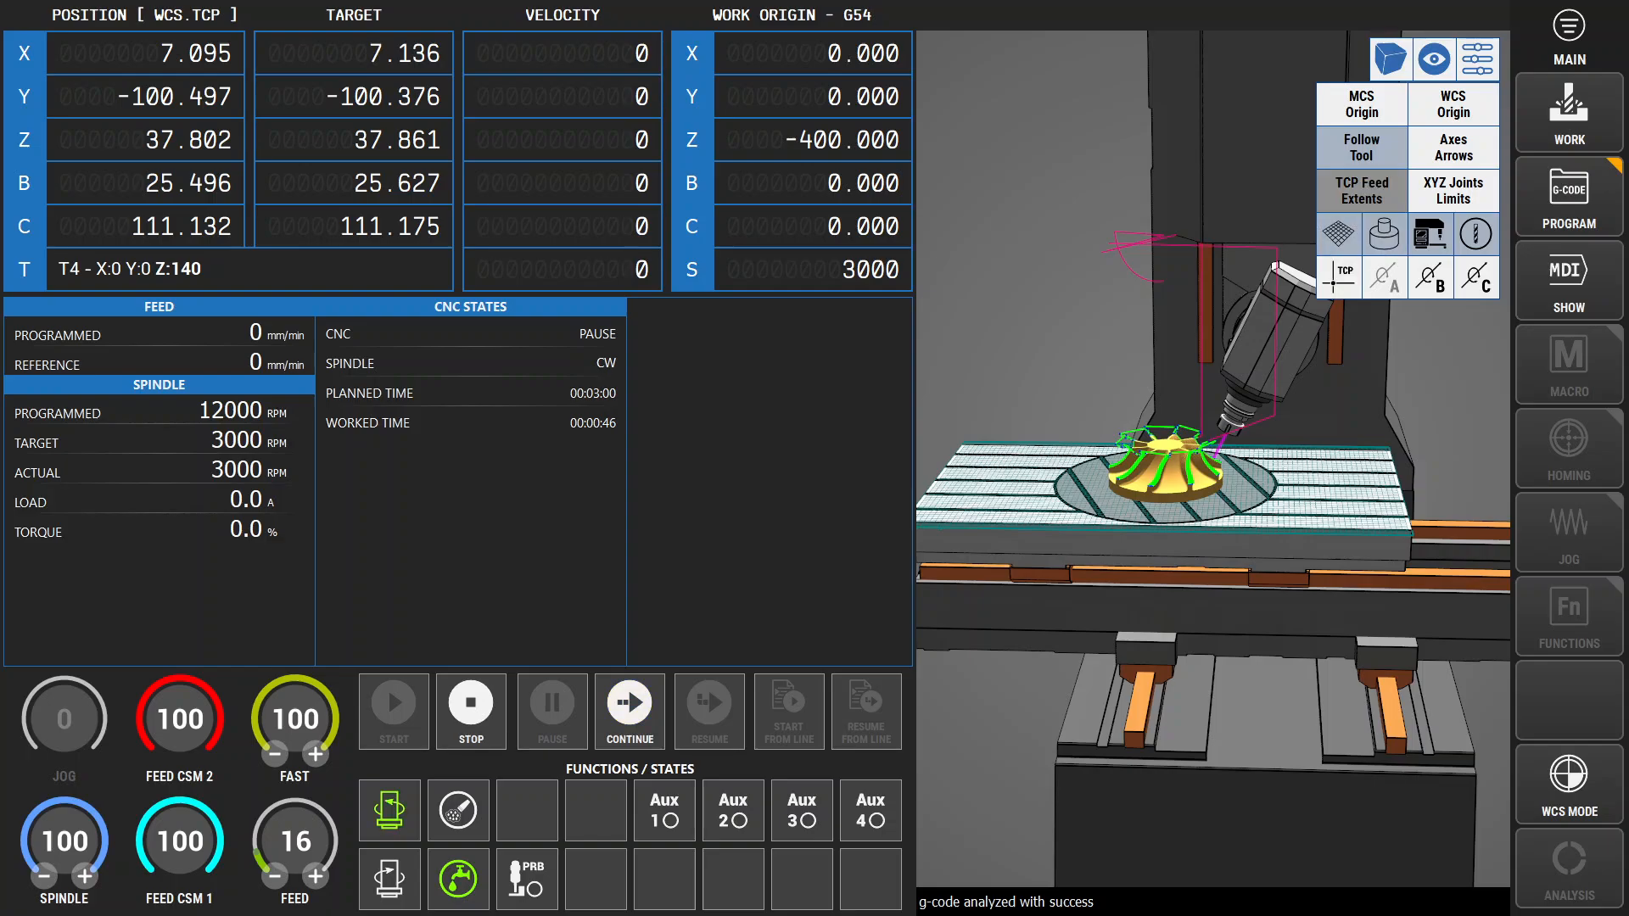
mouse_move(1324, 594)
mouse_down()
mouse_move(1213, 615)
mouse_move(1145, 598)
mouse_move(1323, 587)
mouse_up()
click(1361, 190)
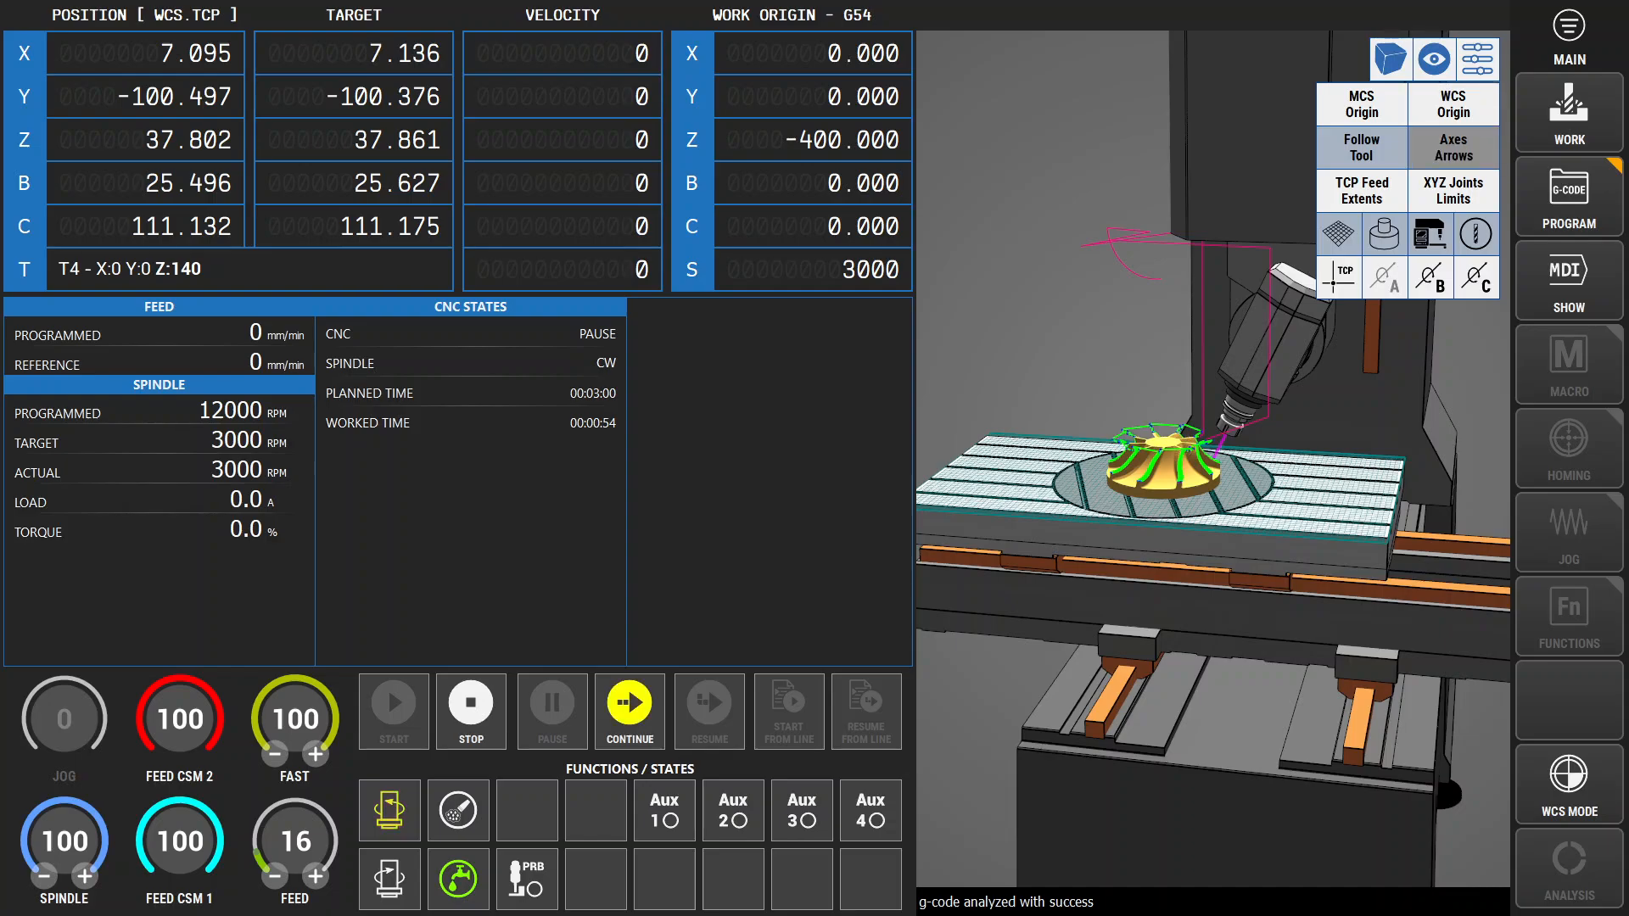
Hide the machine model and table grid to examine the impeller and its toolpath, including from below.
click(1431, 234)
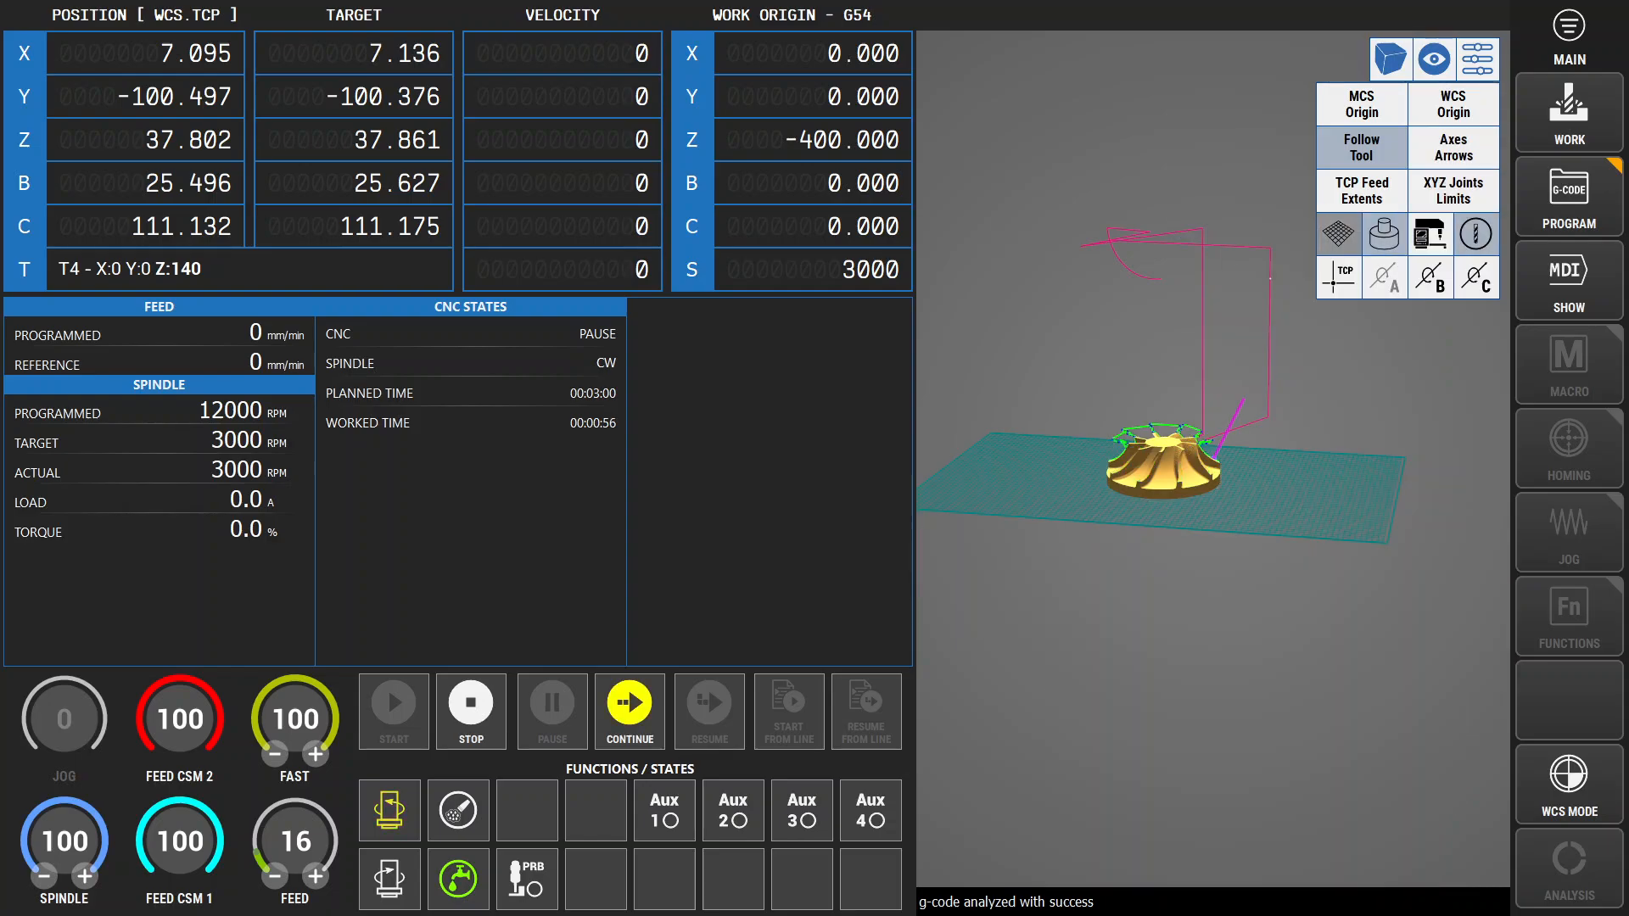
click(1338, 234)
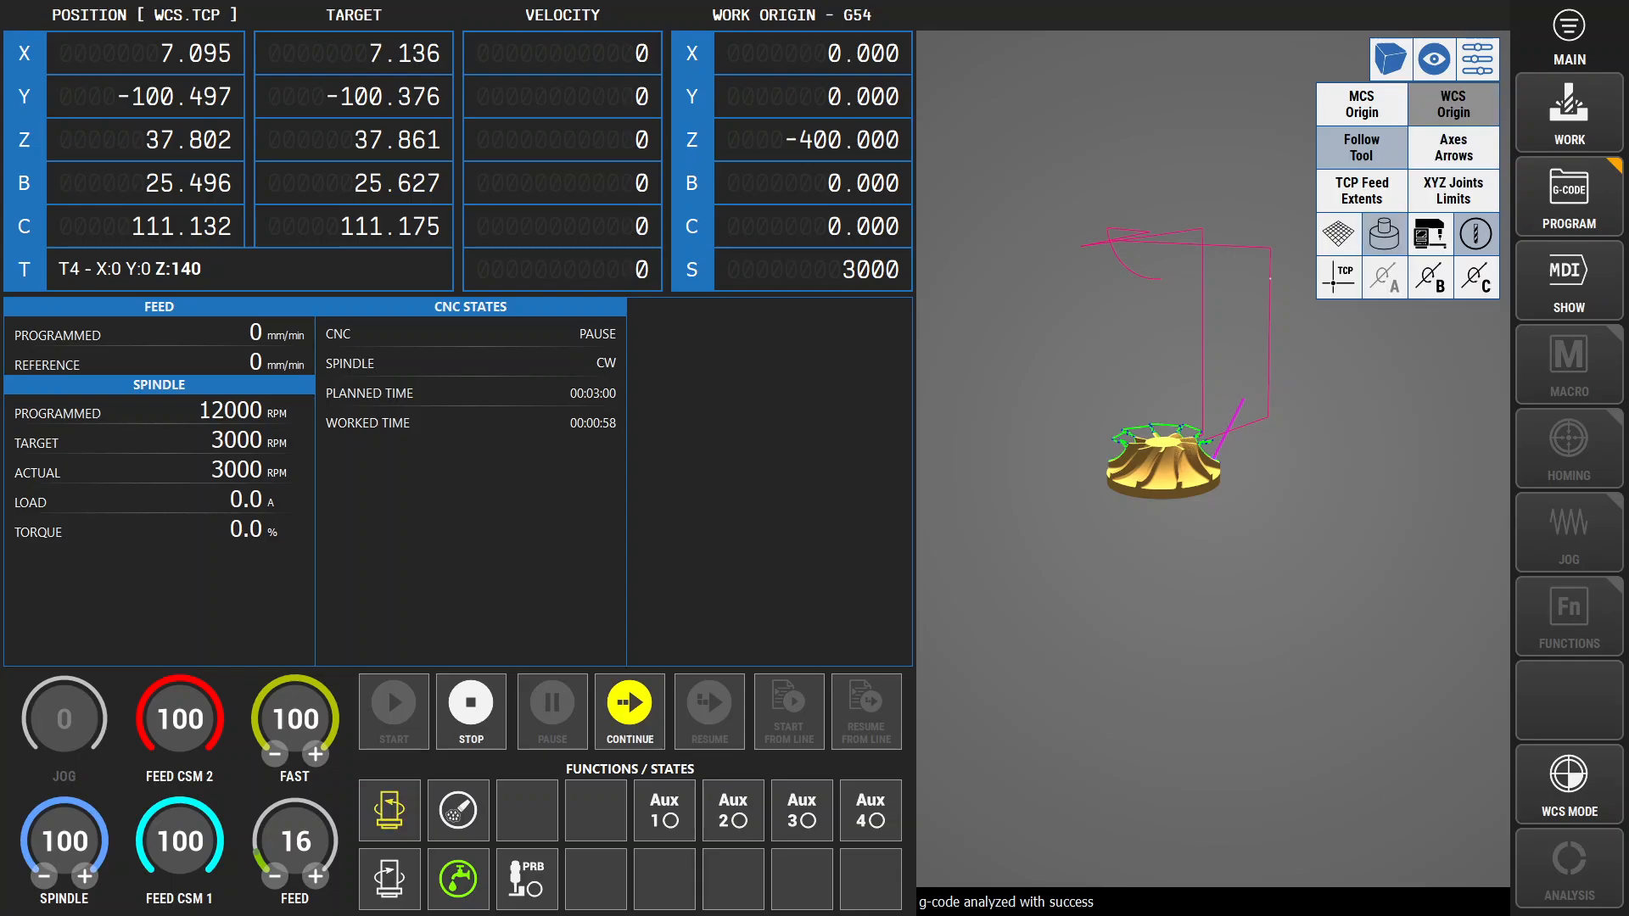
drag(1188, 577, 1196, 382)
scroll(1214, 459, up, 3)
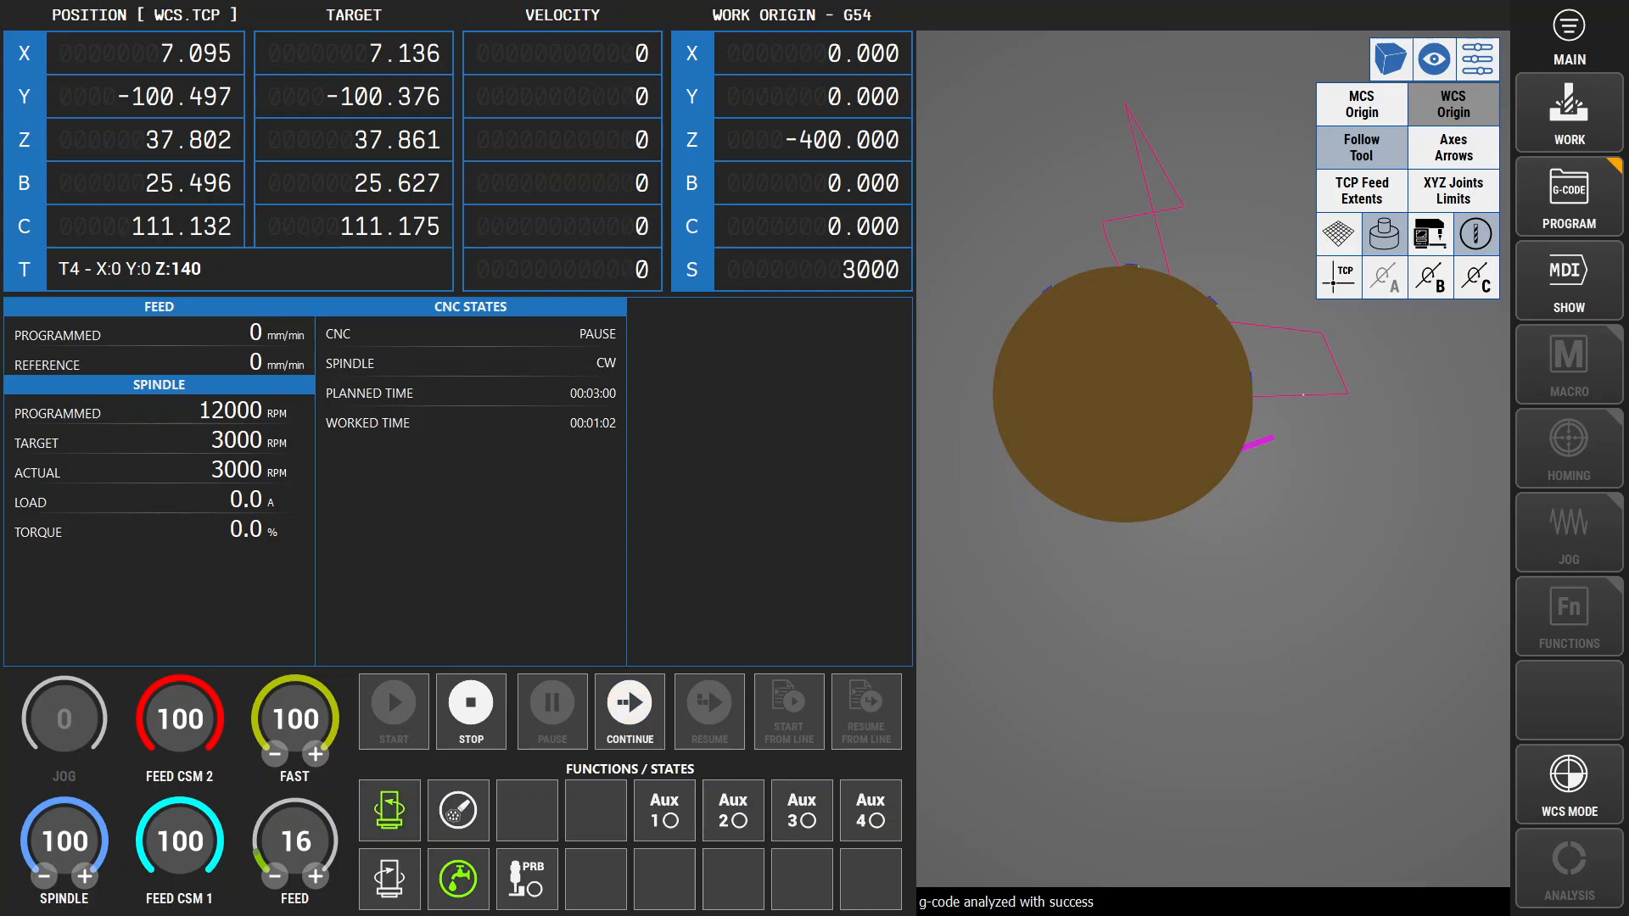
scroll(1214, 466, down, 5)
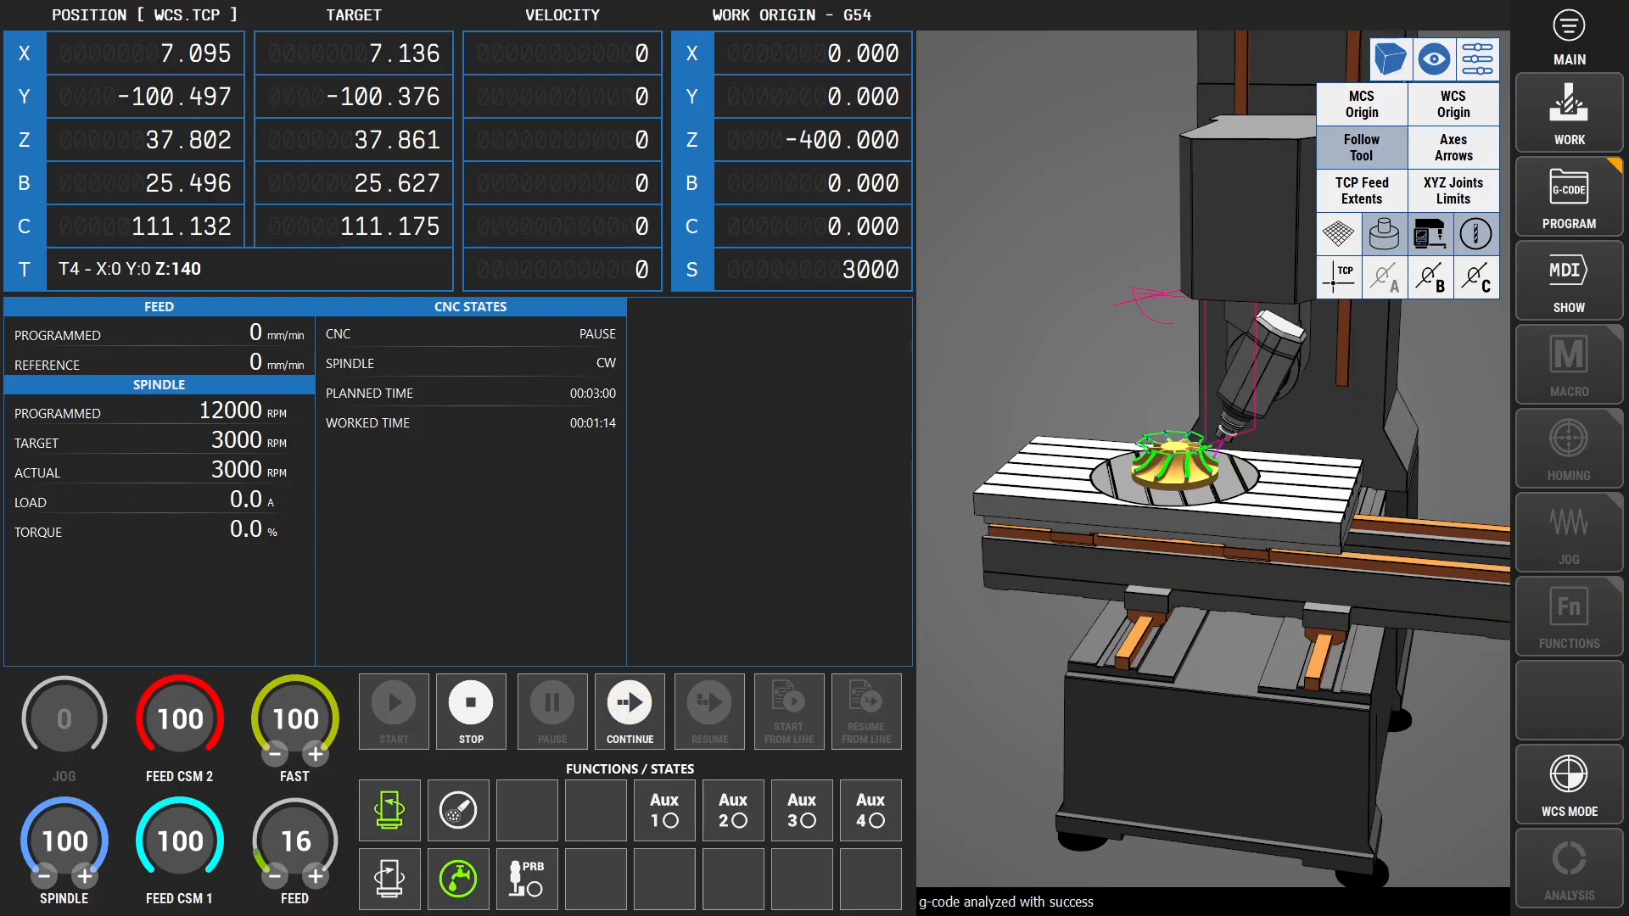
Hide the impeller and machine models so that only the tool and toolpath are displayed.
scroll(1213, 459, down, 3)
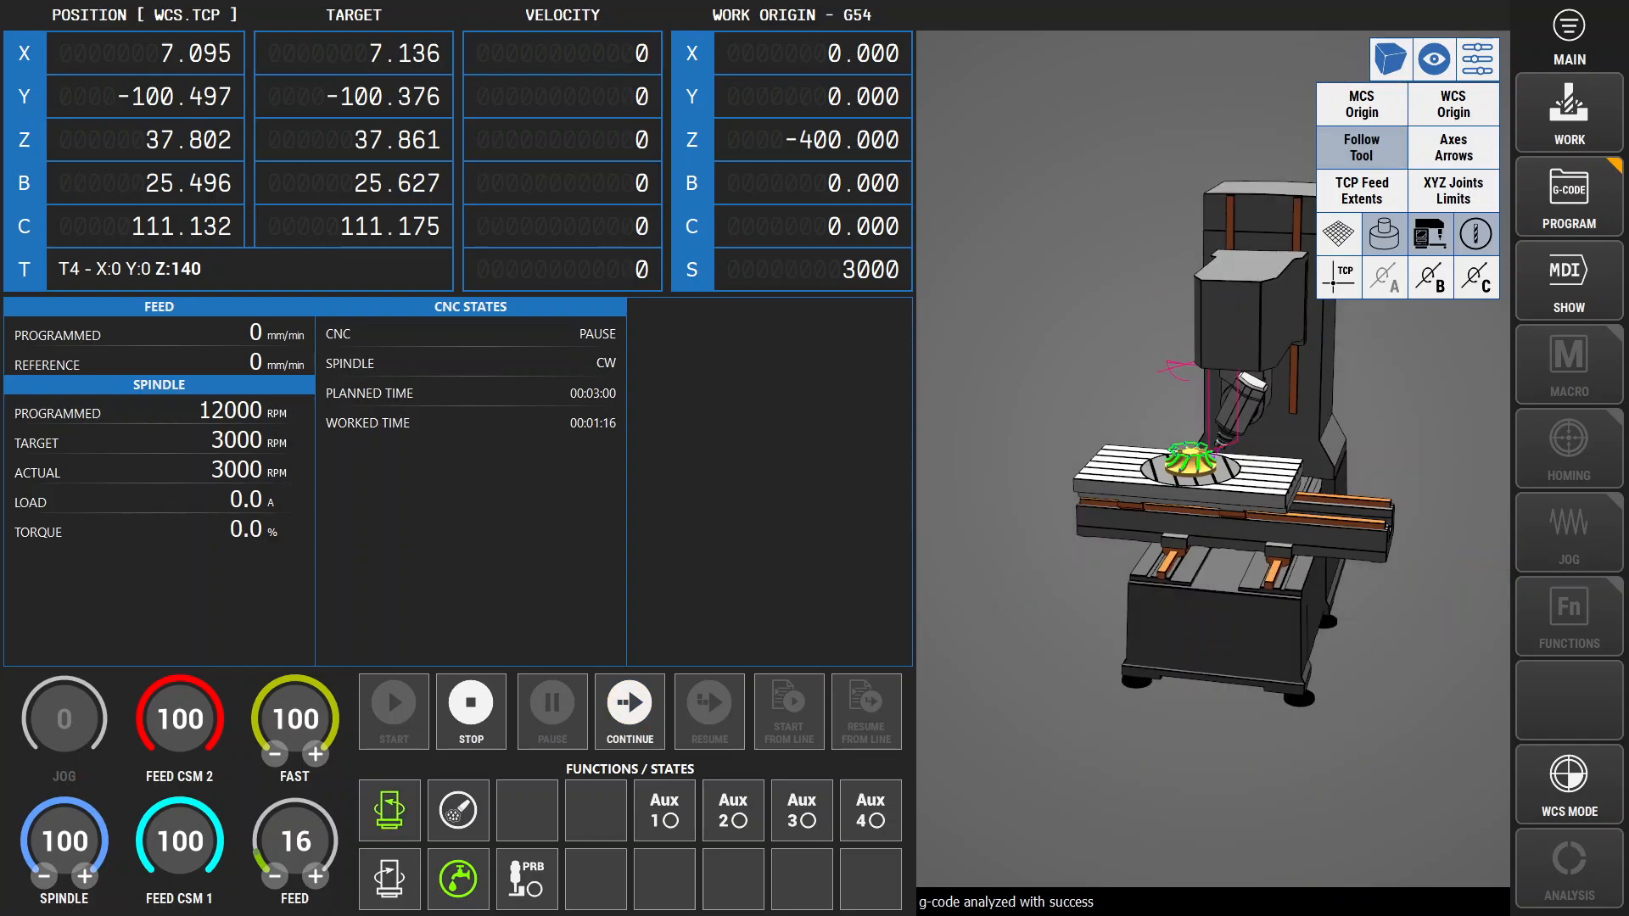
drag(1214, 459, 1197, 459)
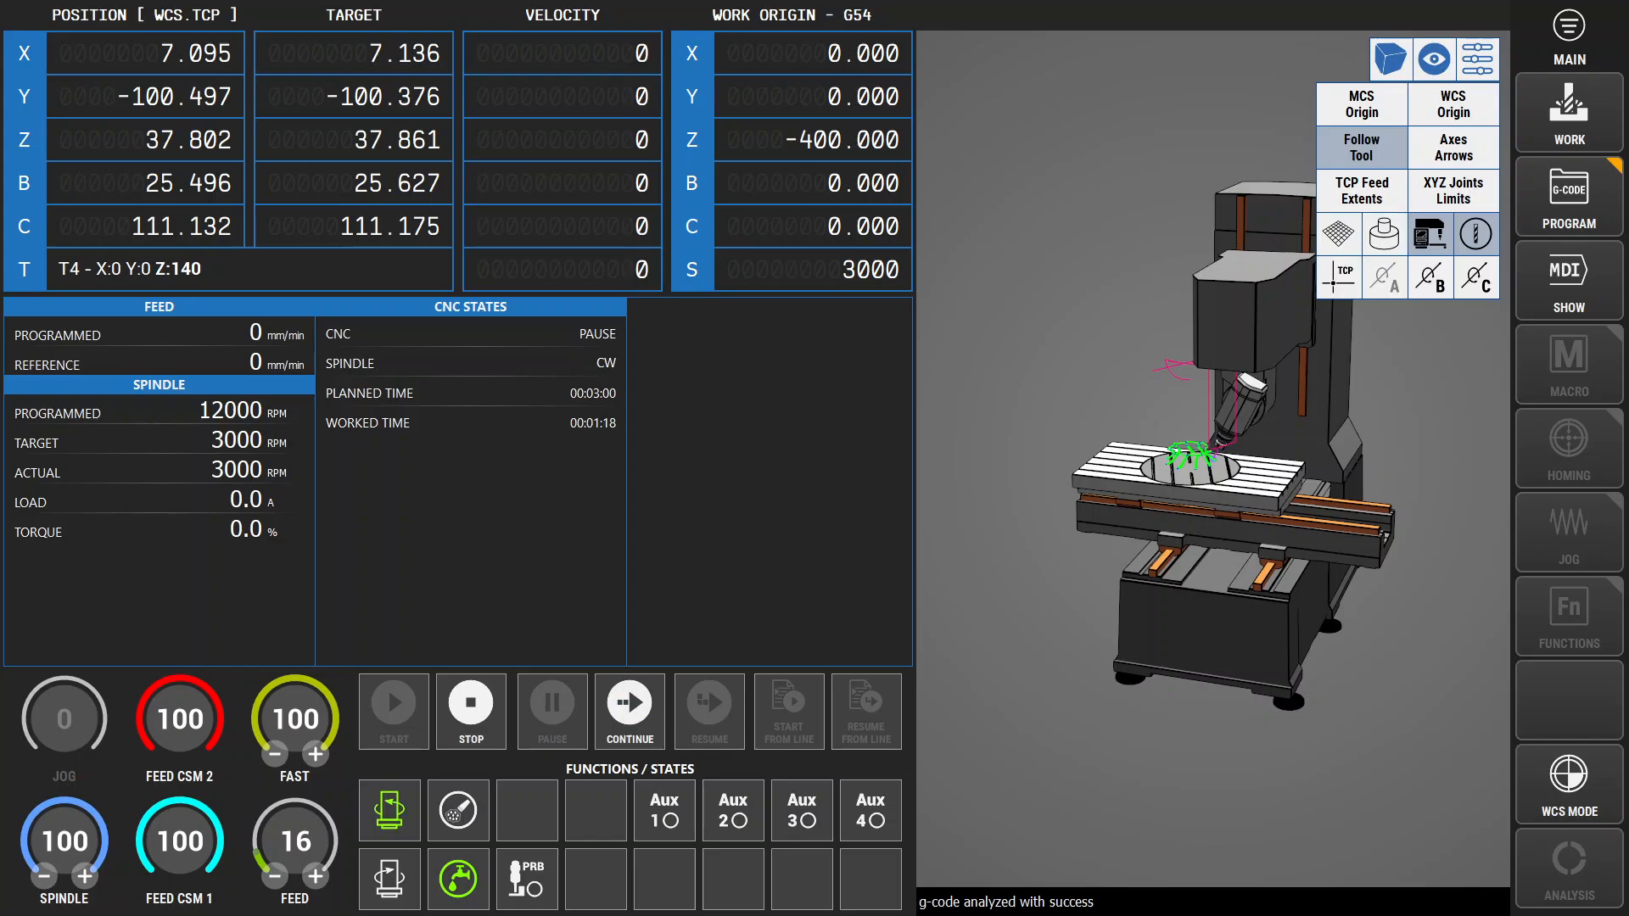
scroll(1214, 459, up, 10)
click(1430, 234)
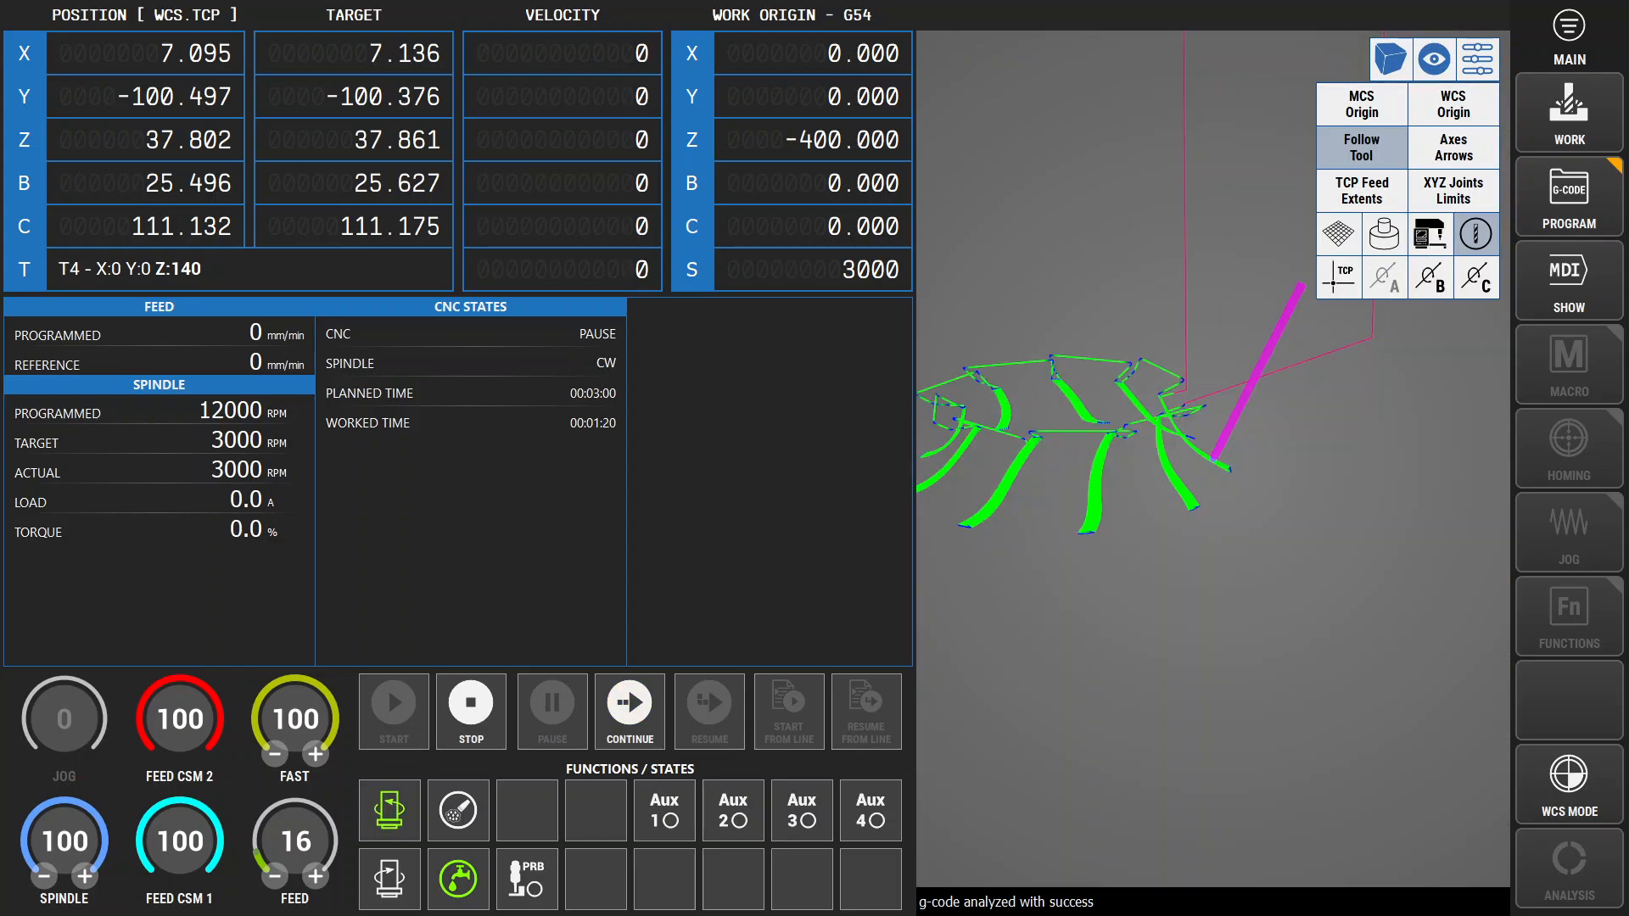
Continue the paused program and watch the tool follow the blade toolpaths up close.
click(630, 712)
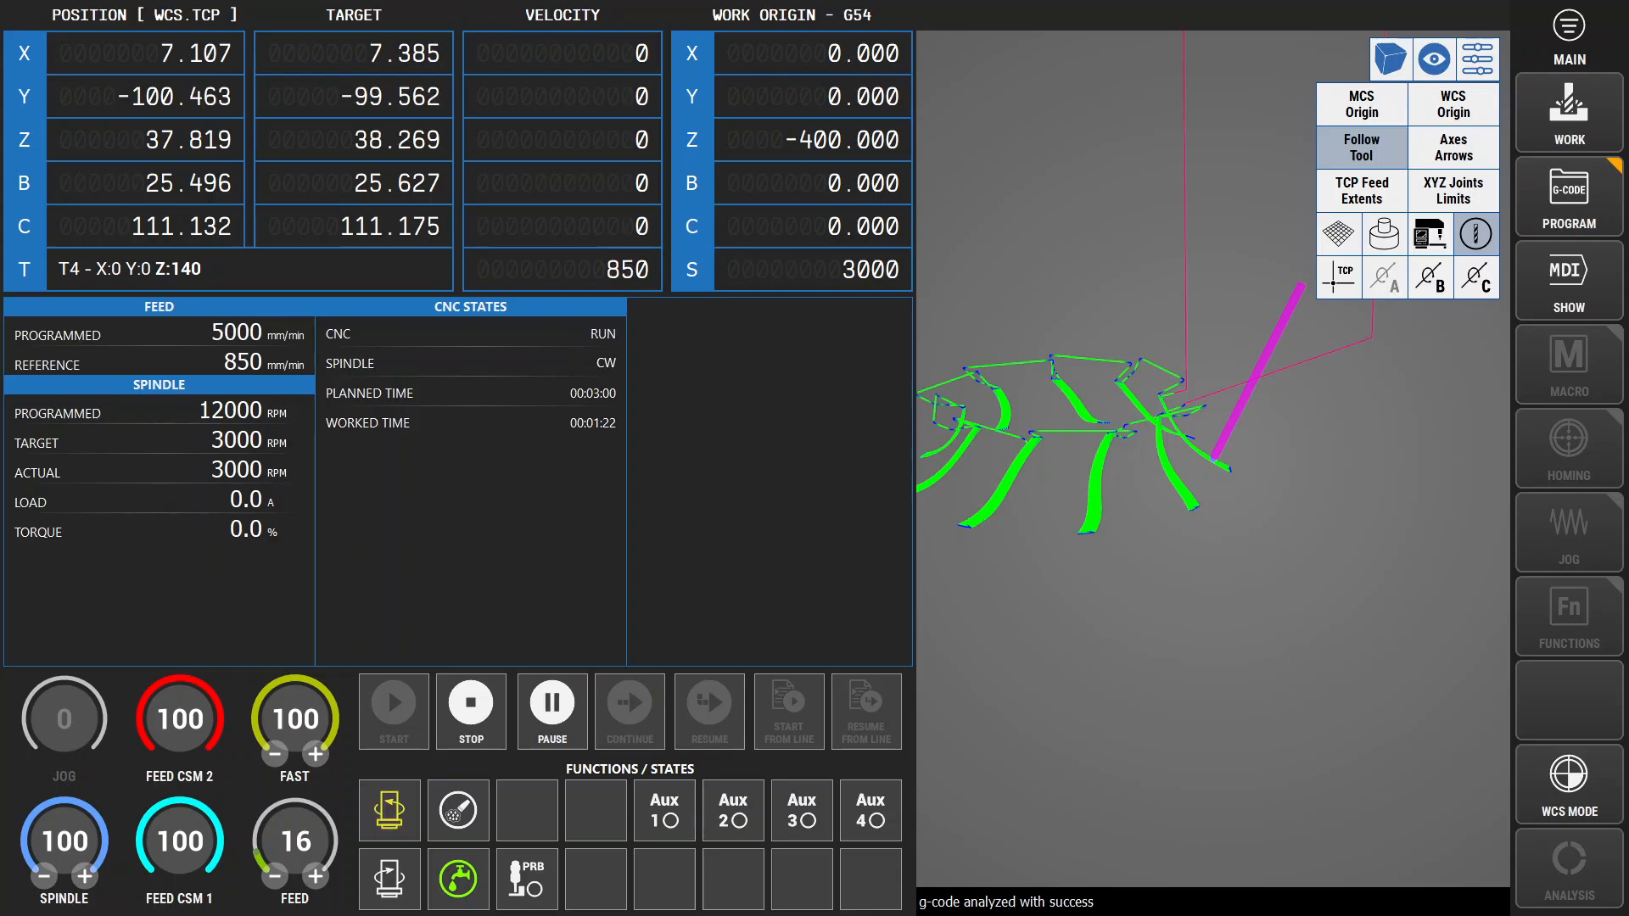
drag(1213, 509, 1213, 543)
scroll(1214, 459, up, 5)
scroll(1213, 459, up, 5)
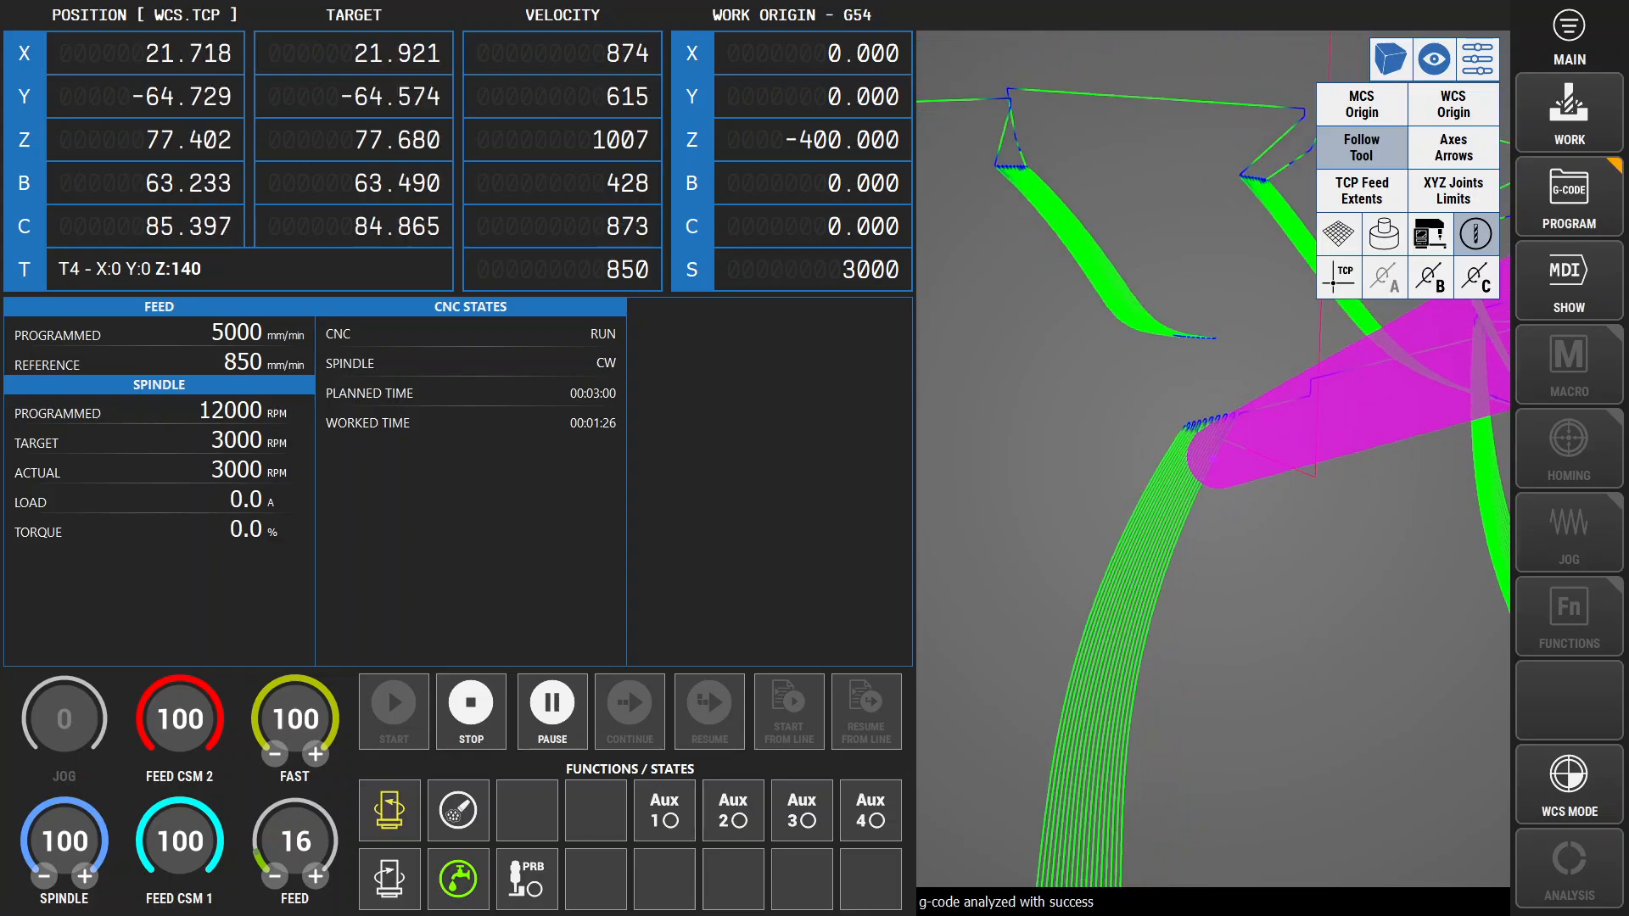
scroll(1214, 459, down, 8)
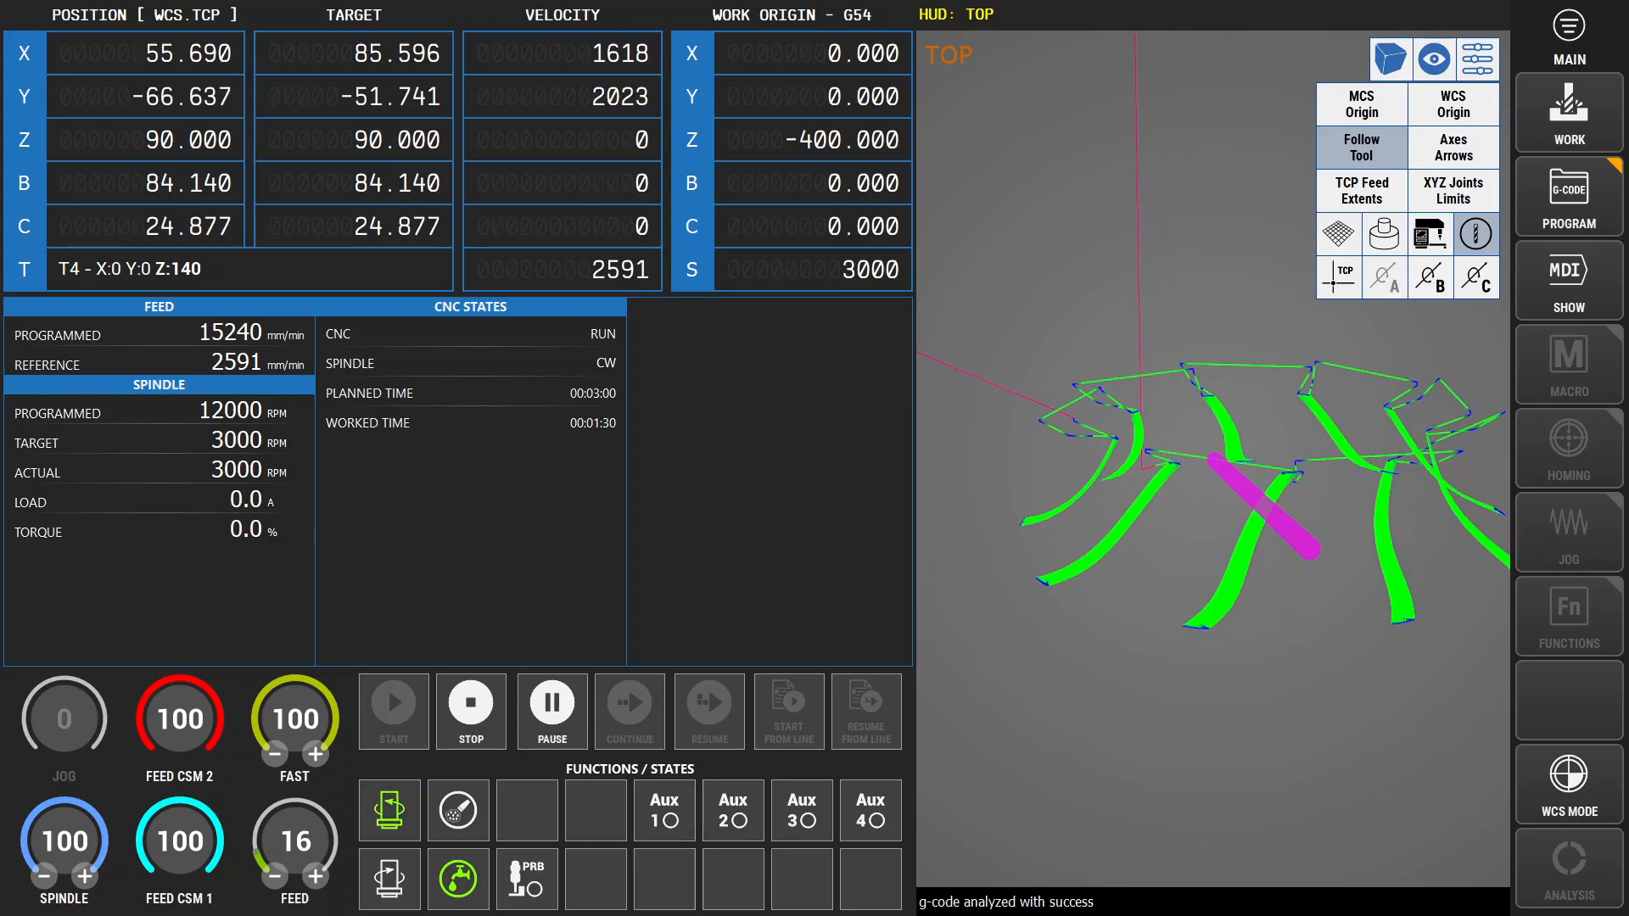
Show the machine and impeller models again and return to the home page with the program running.
click(1429, 234)
scroll(1214, 460, down, 3)
scroll(1214, 460, down, 3)
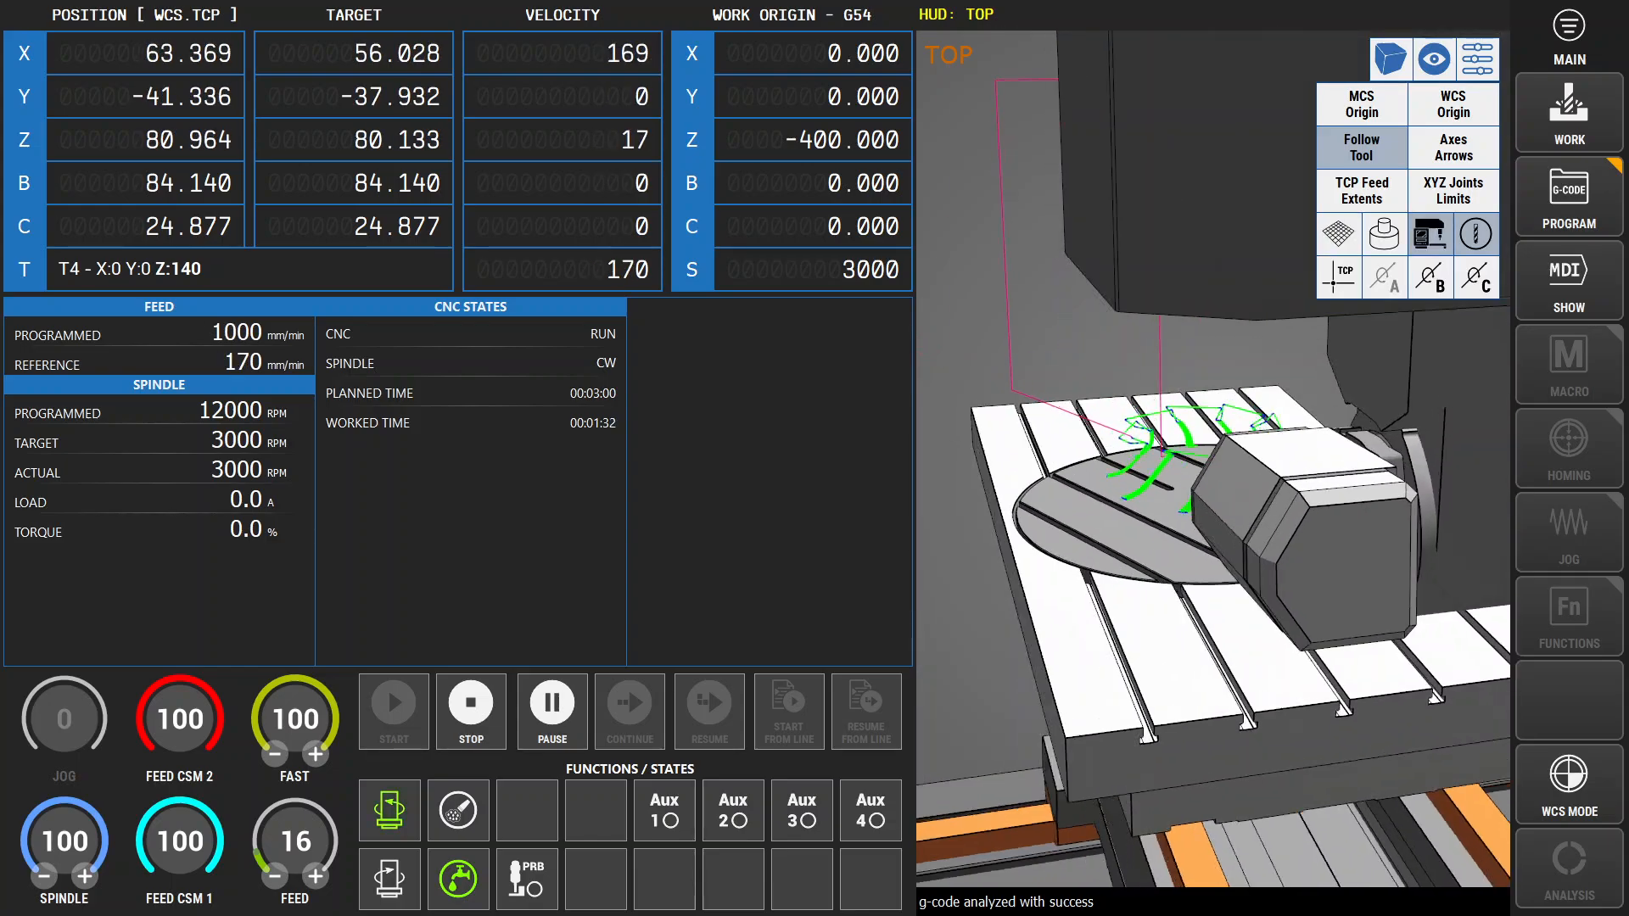
drag(1214, 459, 1367, 450)
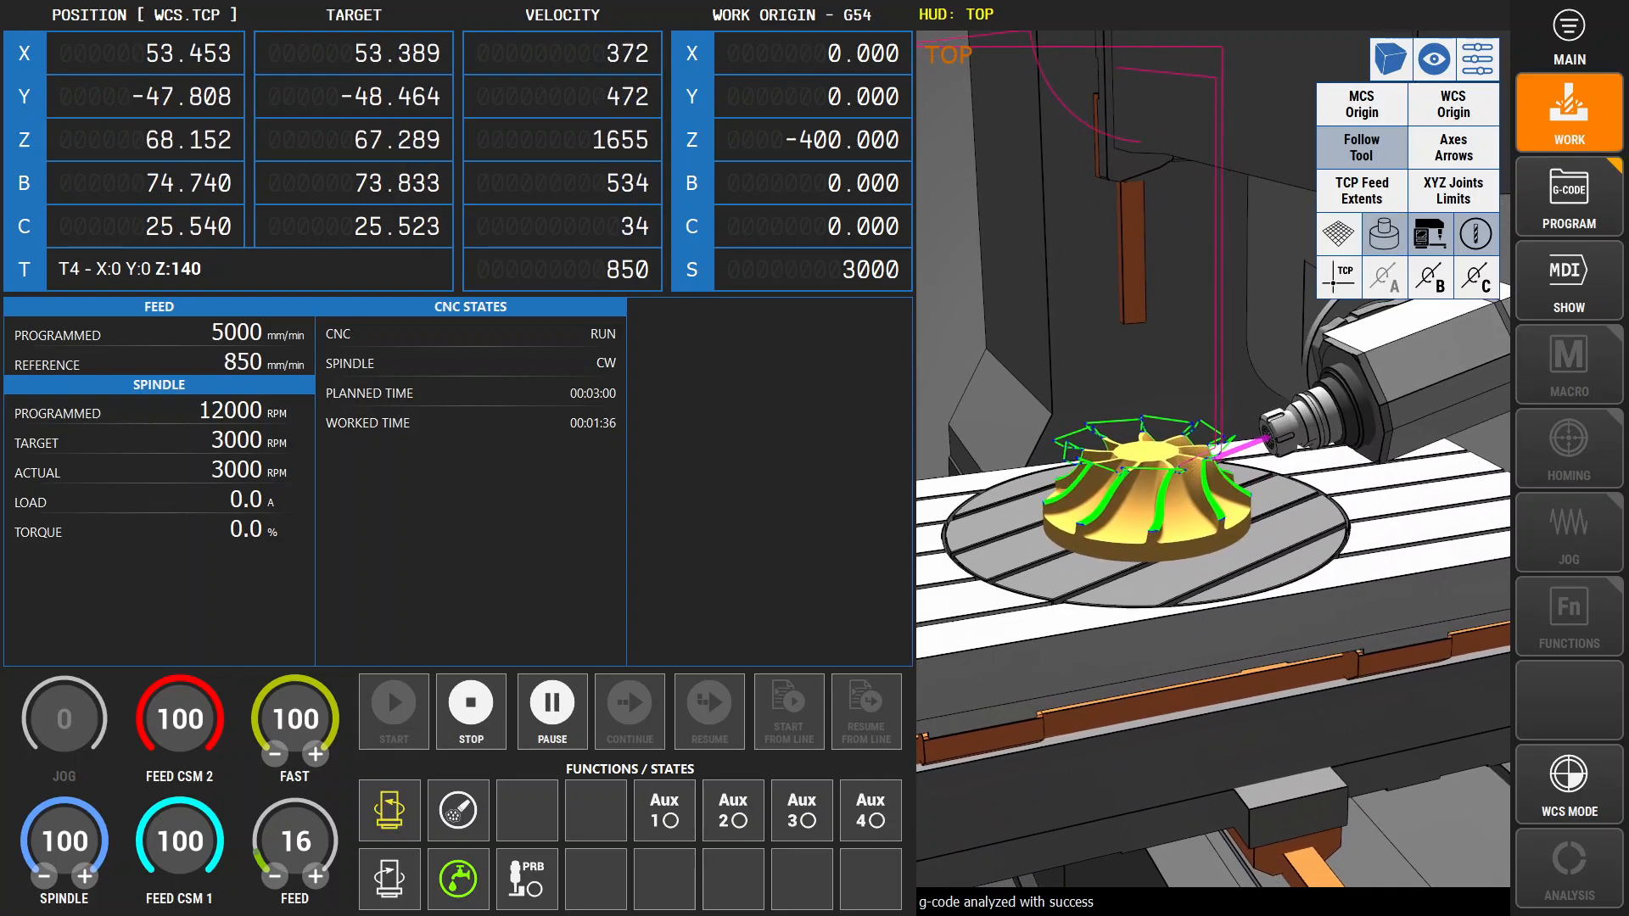
click(1569, 32)
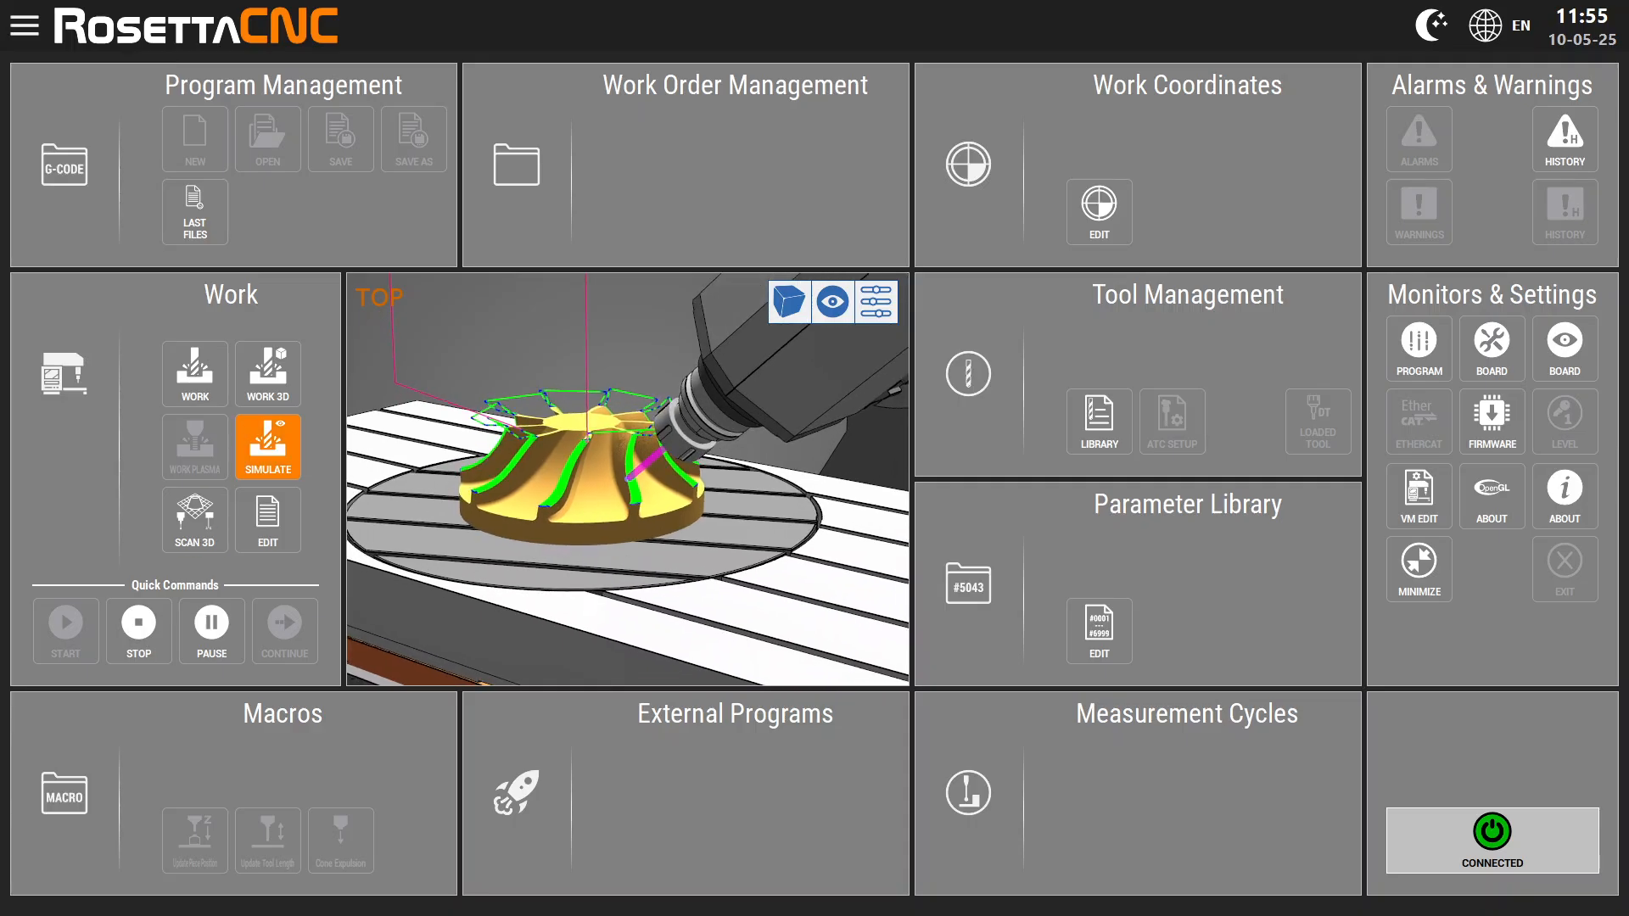
Watch the running program on the work page in both the 3D and G-code views, and return to the home page.
click(195, 374)
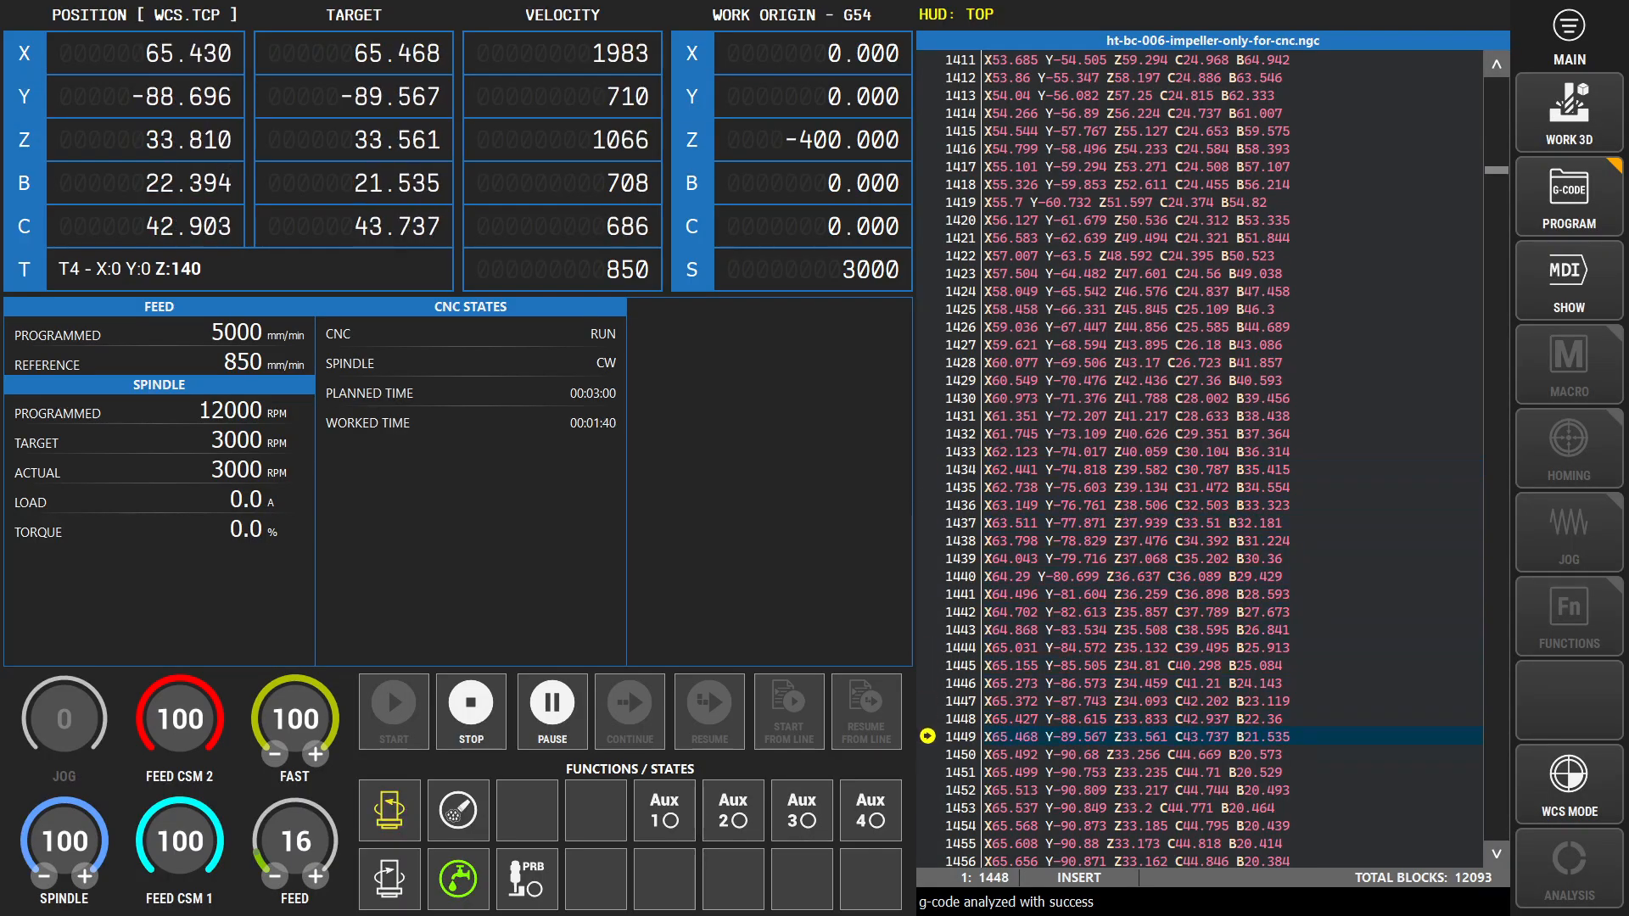
click(1569, 113)
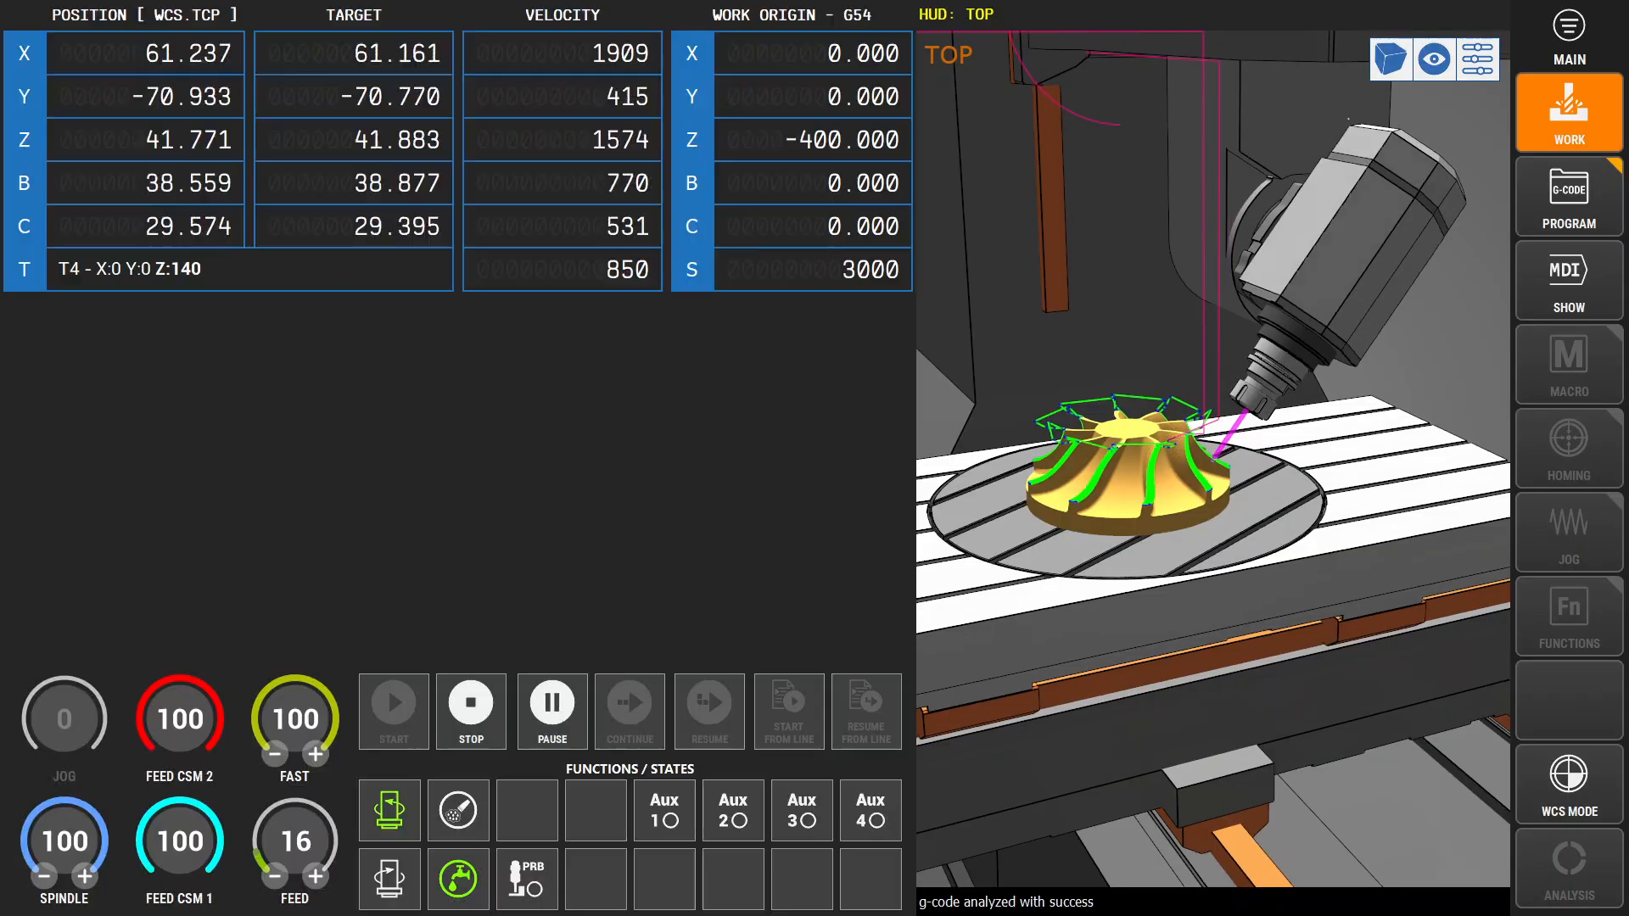
click(1569, 113)
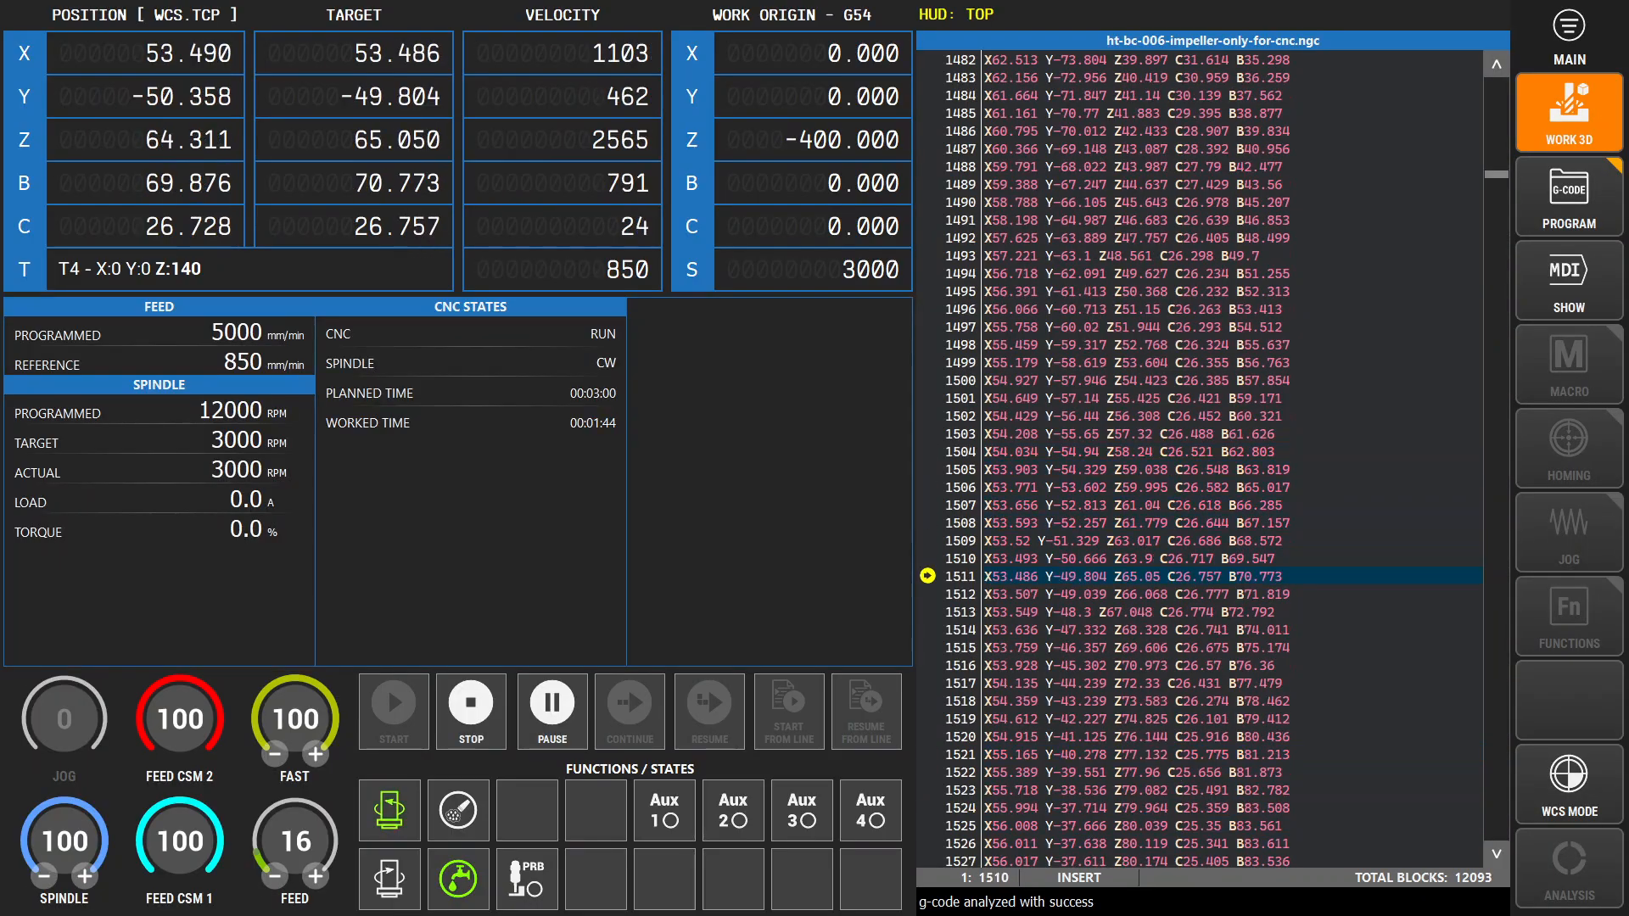
click(1569, 281)
click(1569, 281)
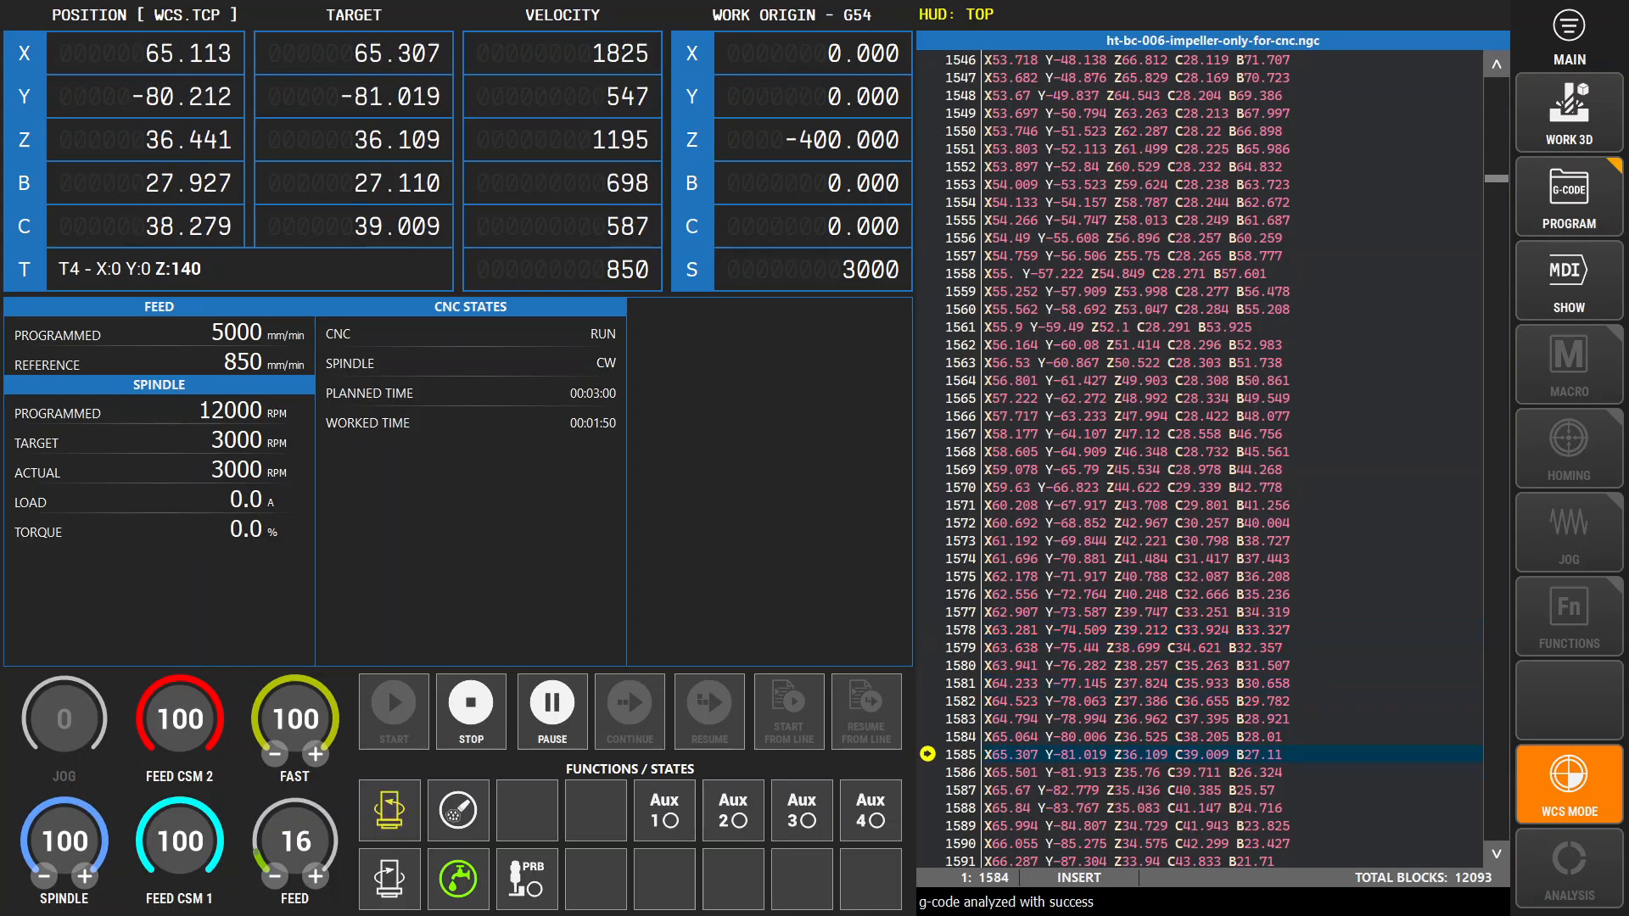
click(1569, 36)
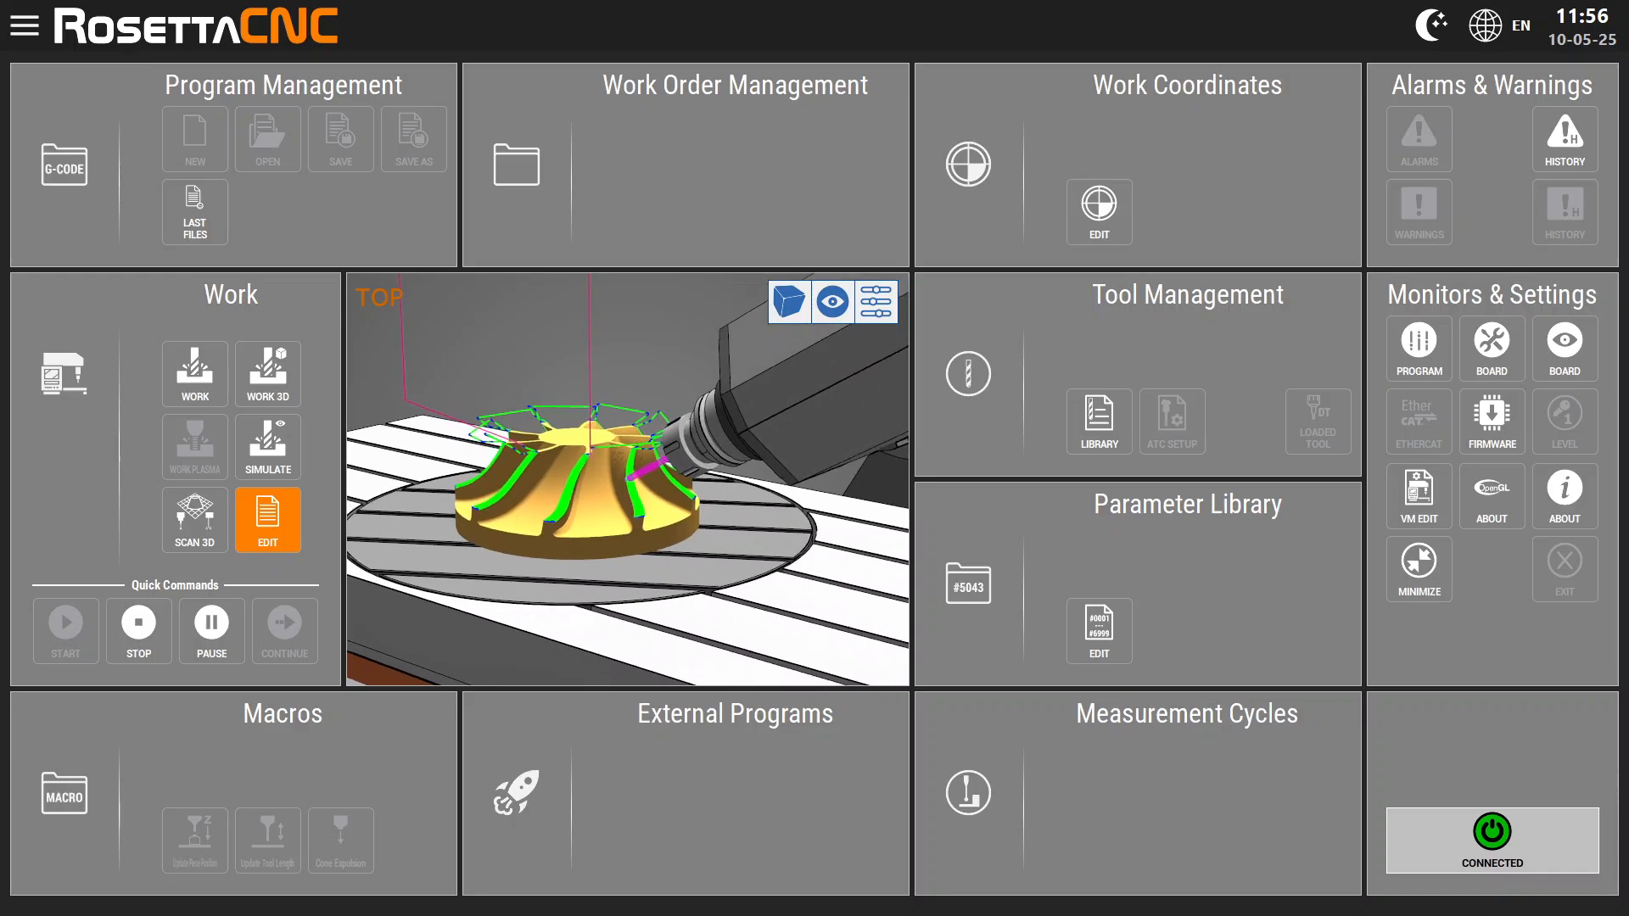
Examine the joint and TCP extents in the G-code editor's machining info with the edit tools shown, and view the simulator page before returning home.
click(267, 519)
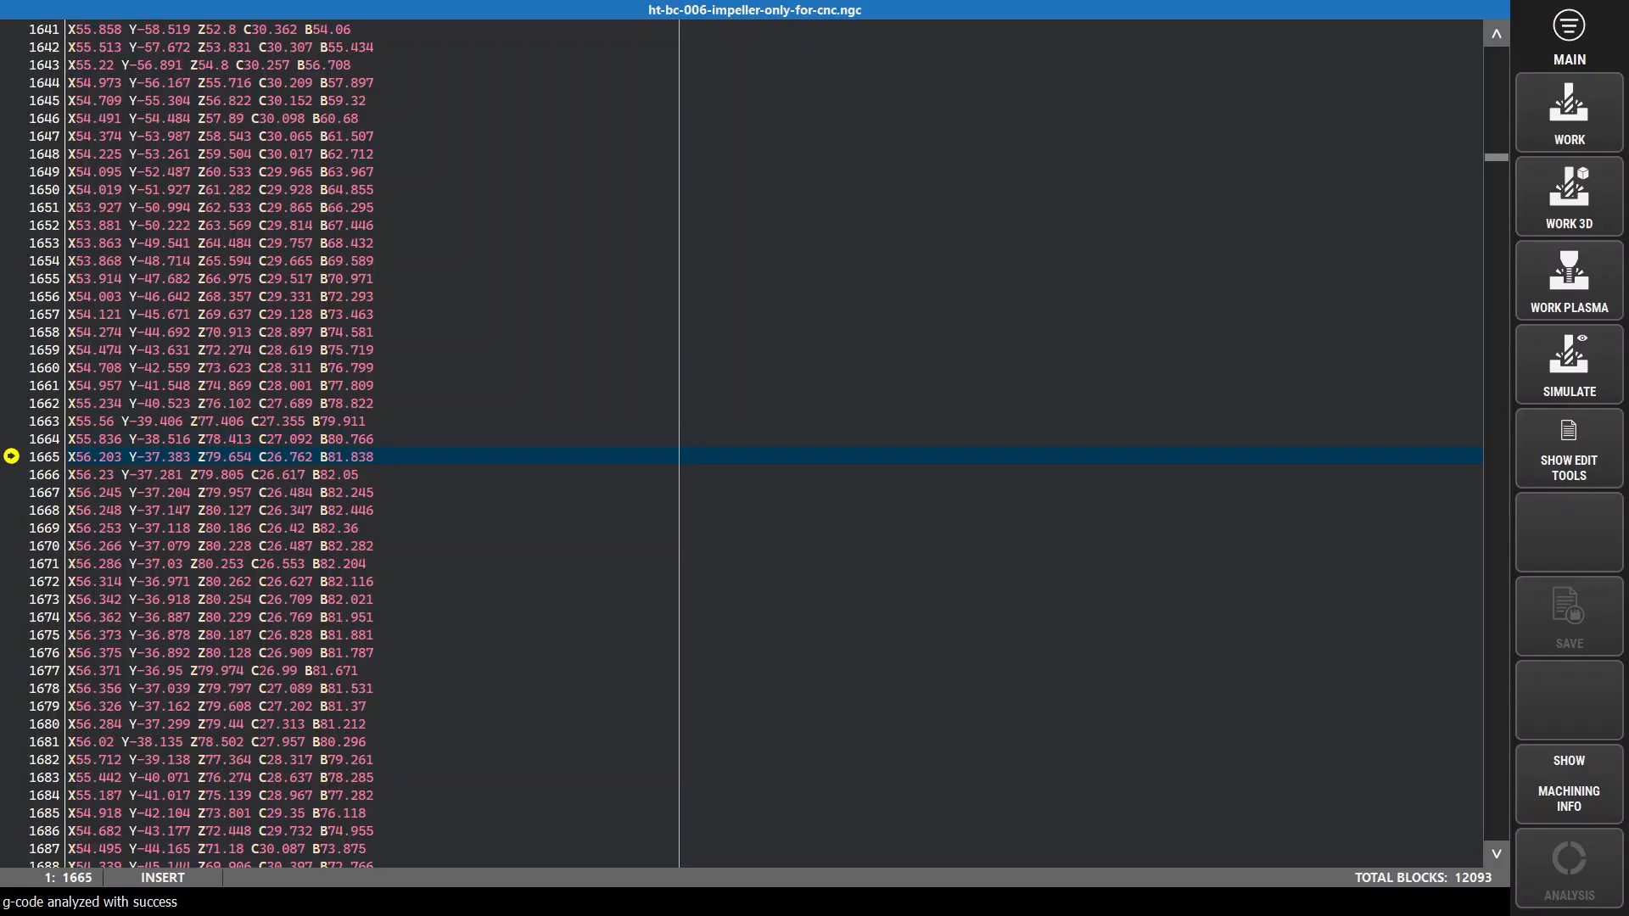
click(1569, 448)
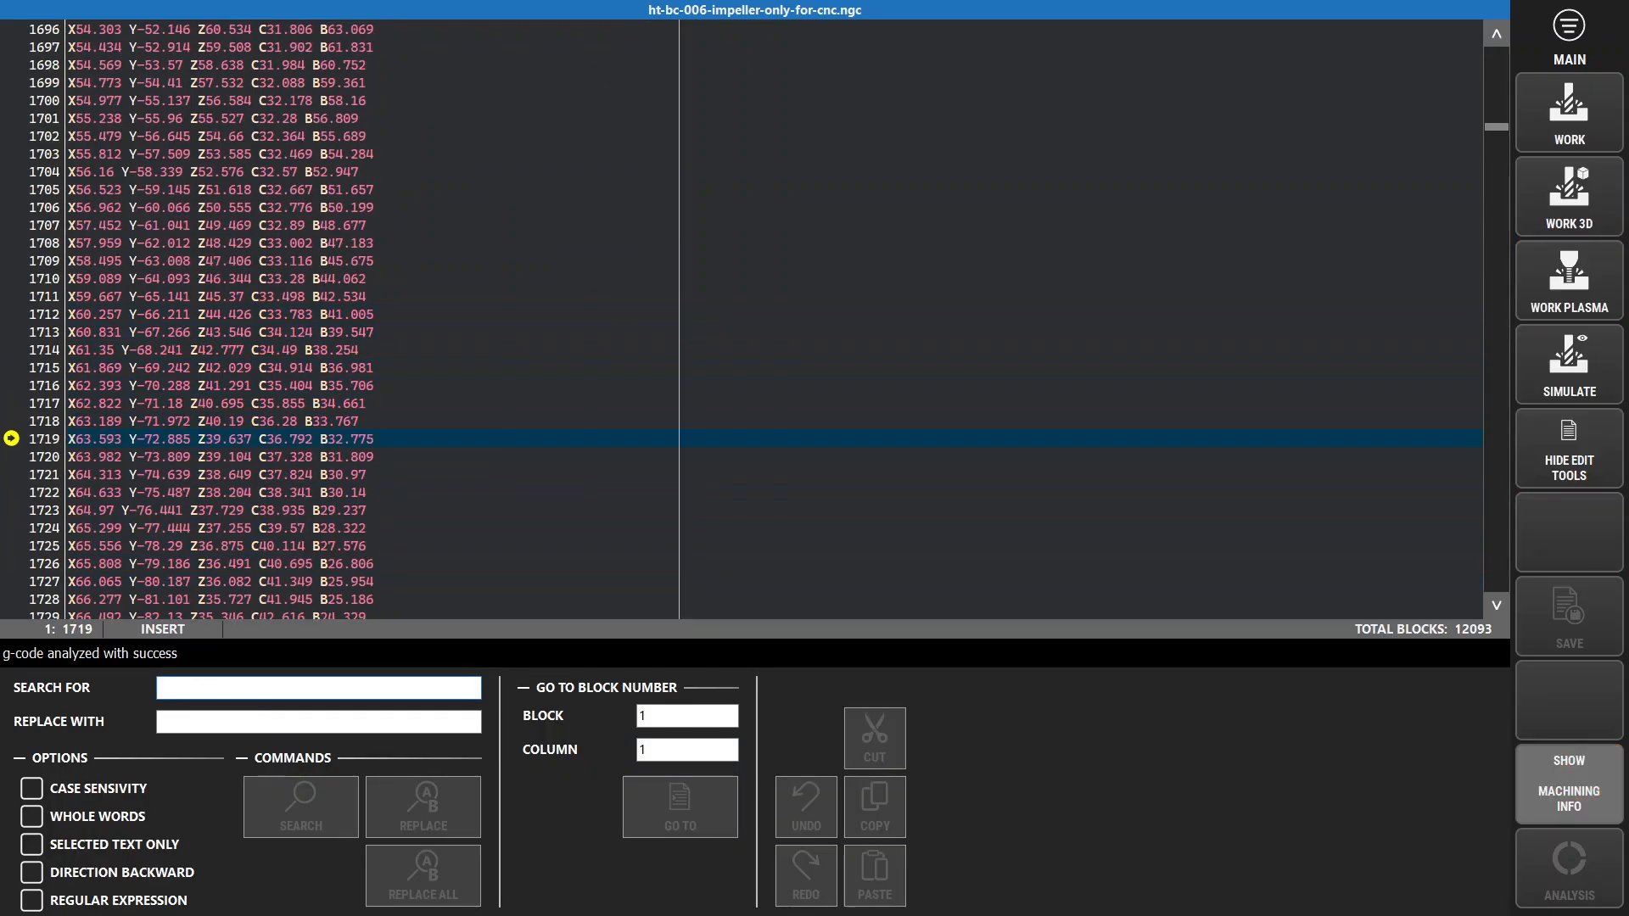
click(1569, 785)
click(1322, 199)
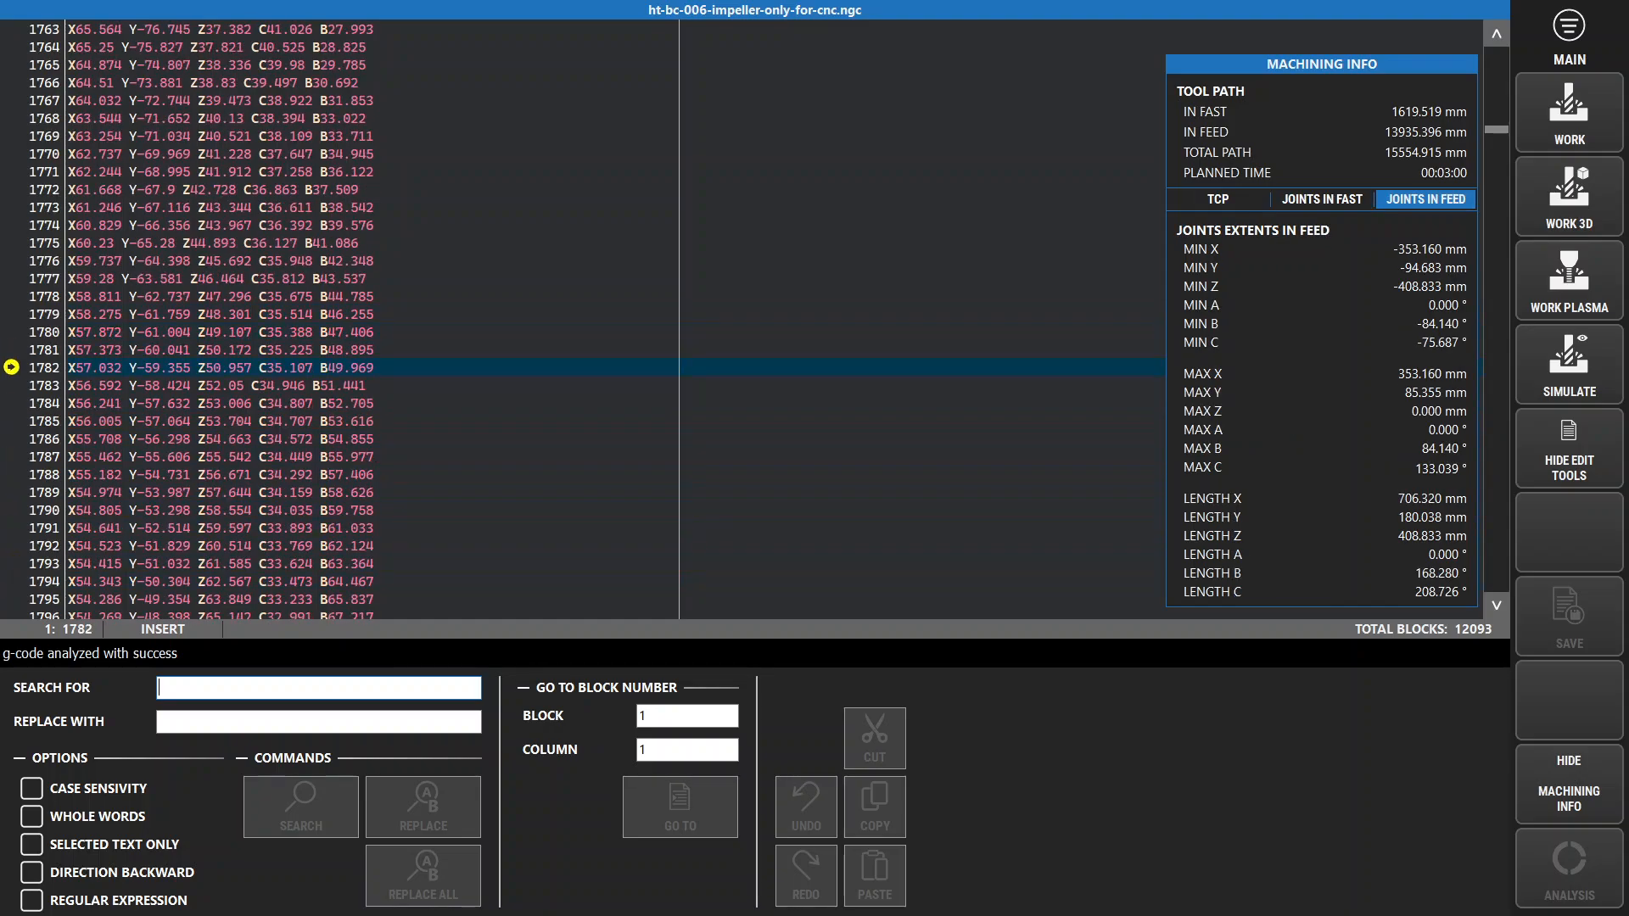
click(1218, 199)
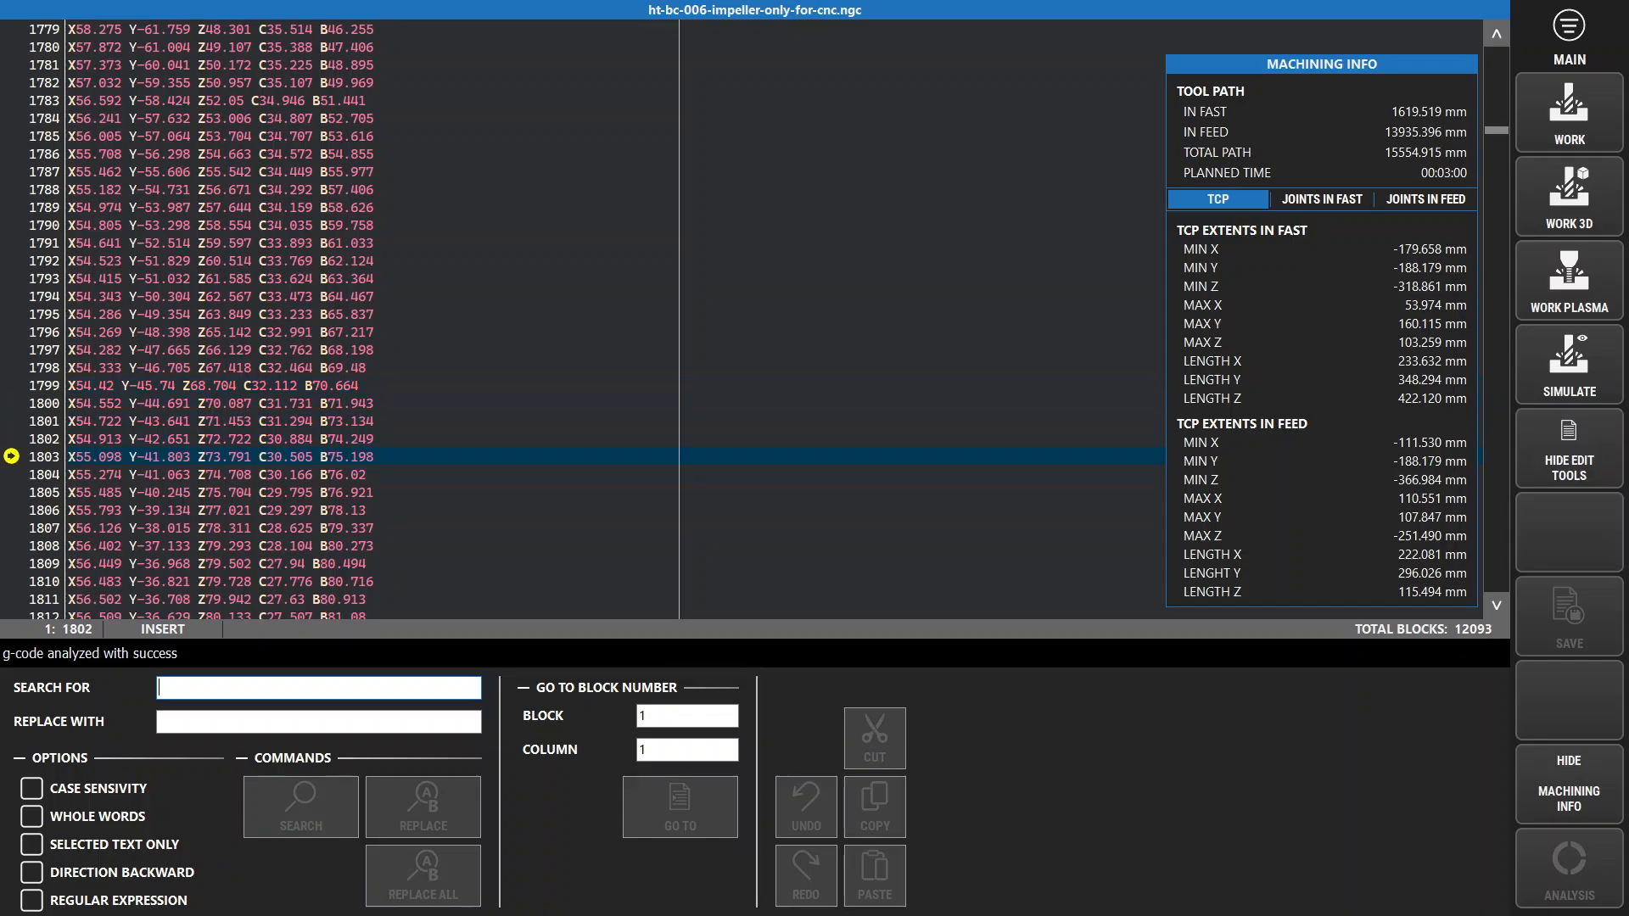
click(1569, 784)
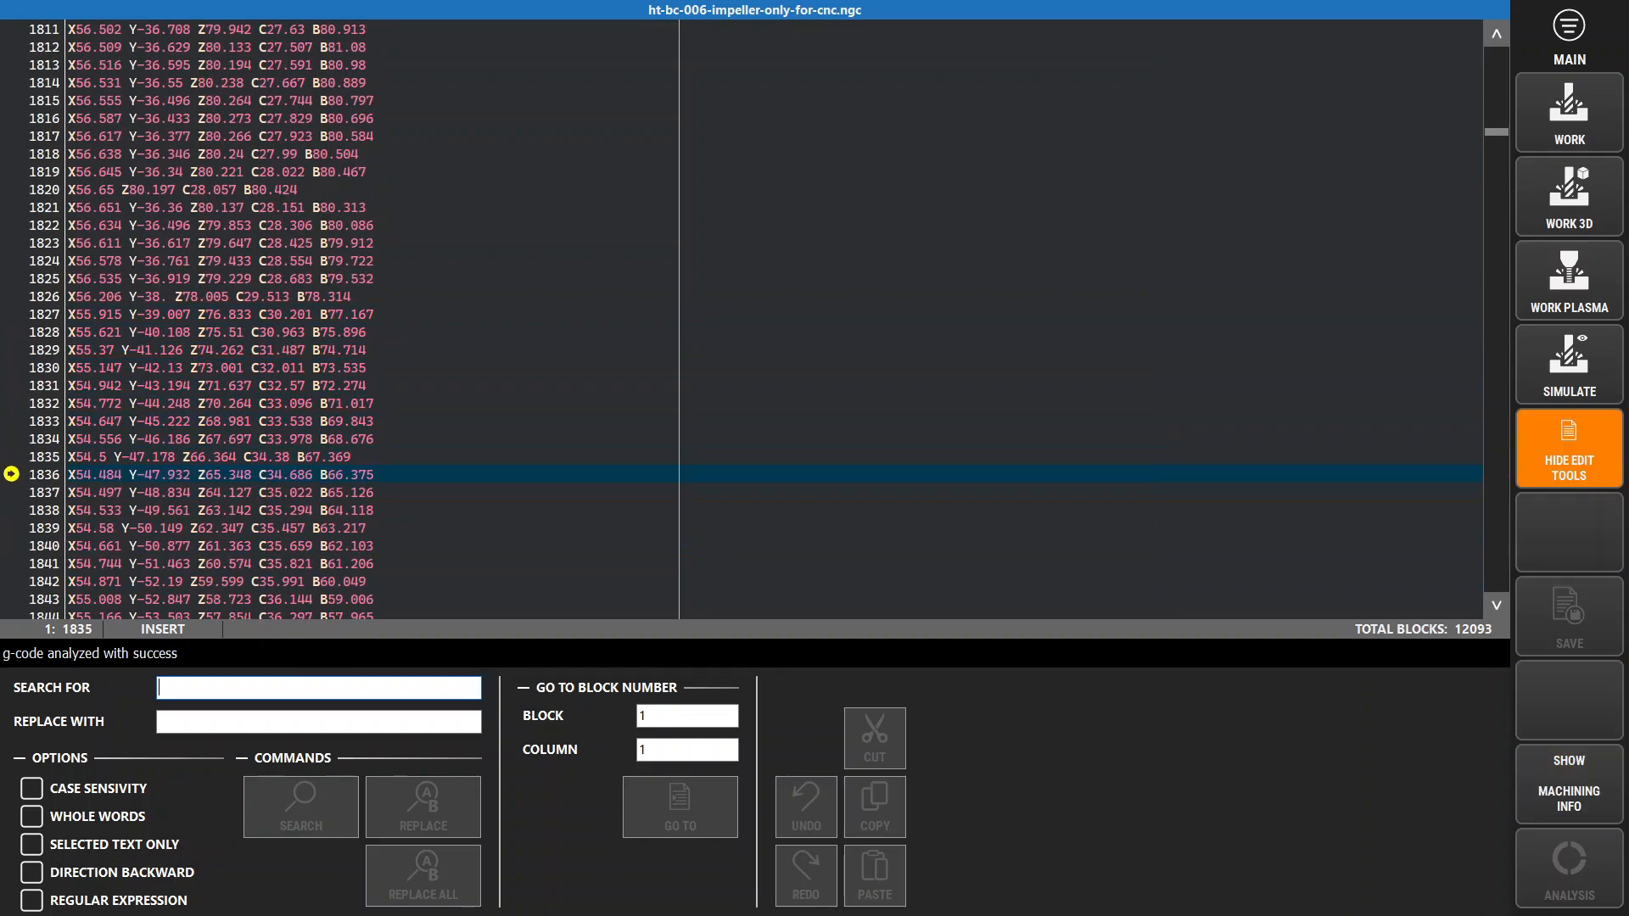
click(1568, 365)
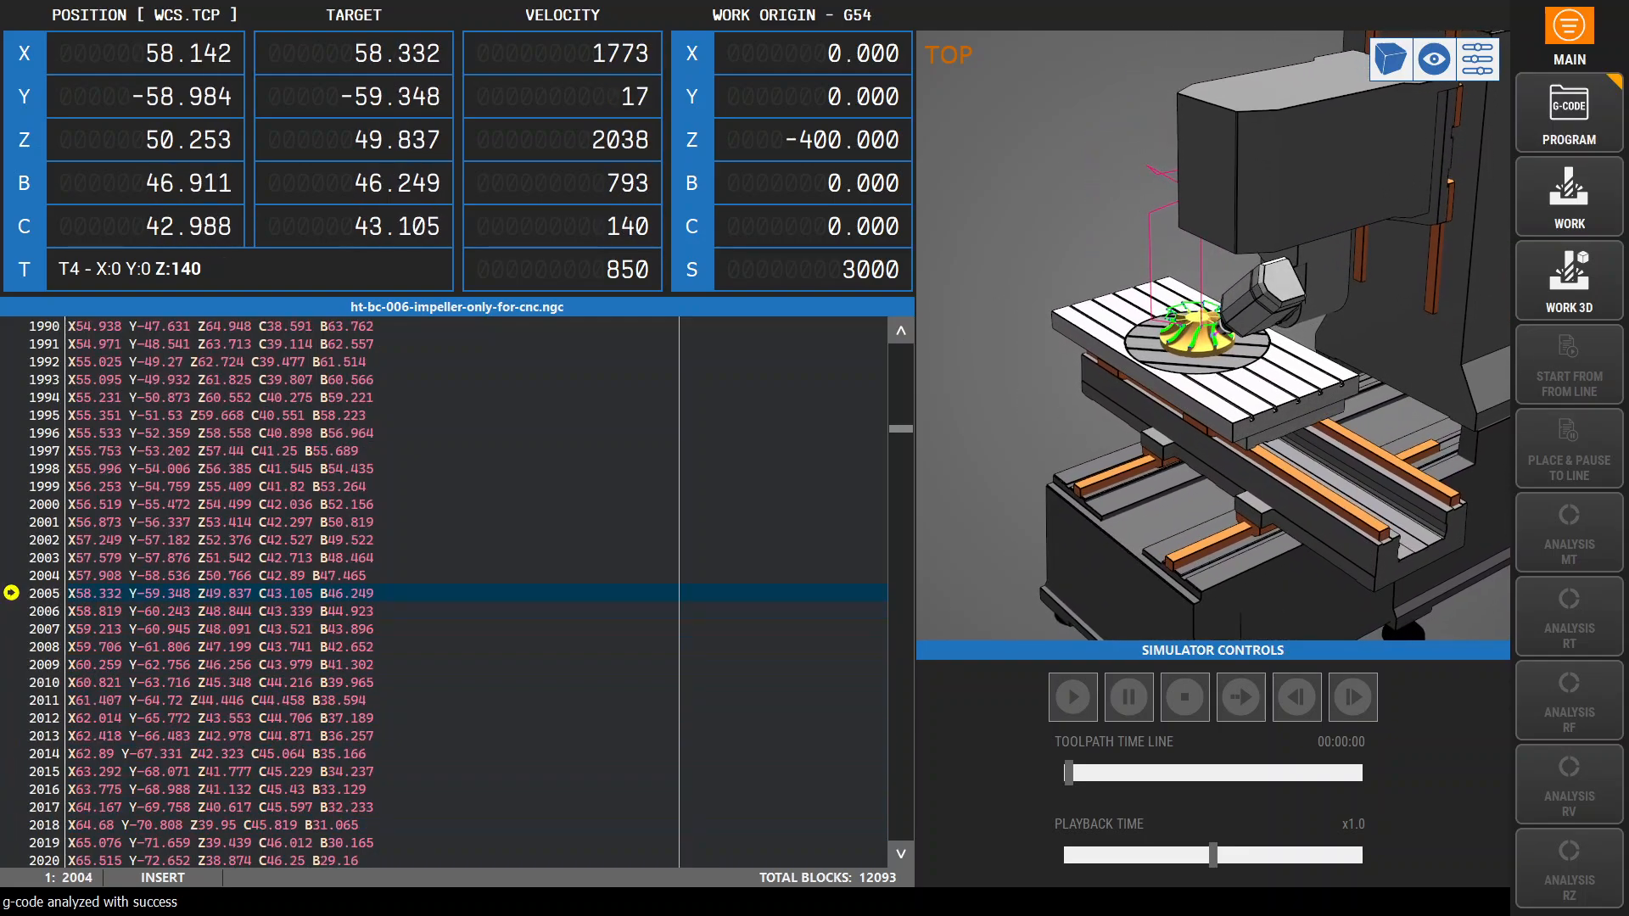
click(1569, 34)
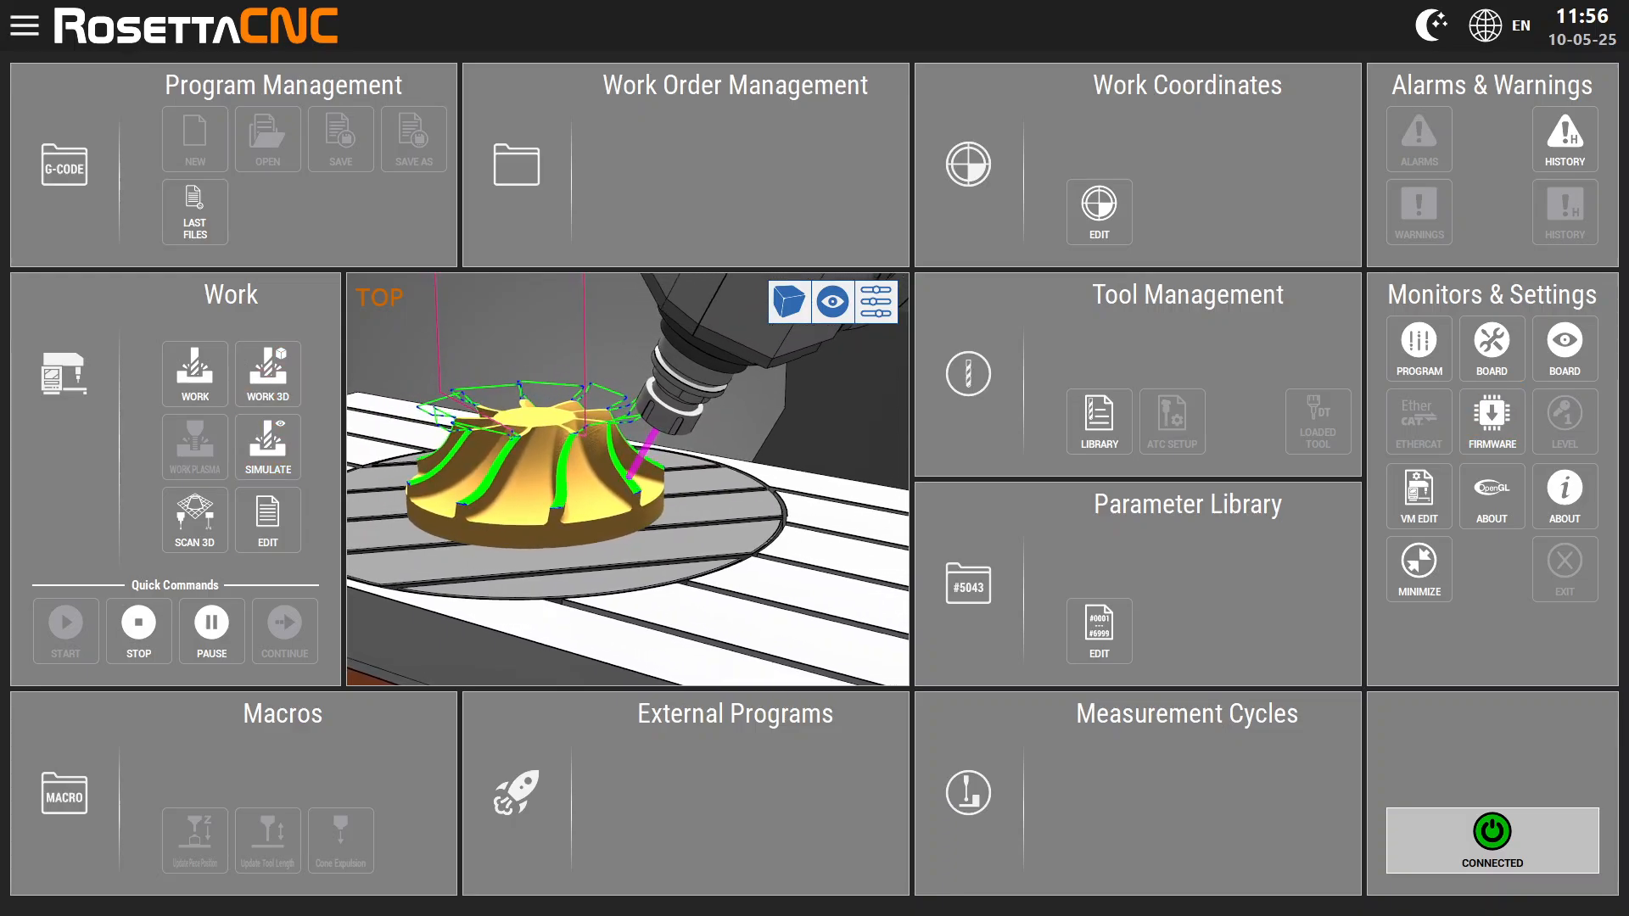
Inspect the f-basament and c-plate geometries in the virtual machine editor, hiding c-plate and showing it again.
click(1419, 496)
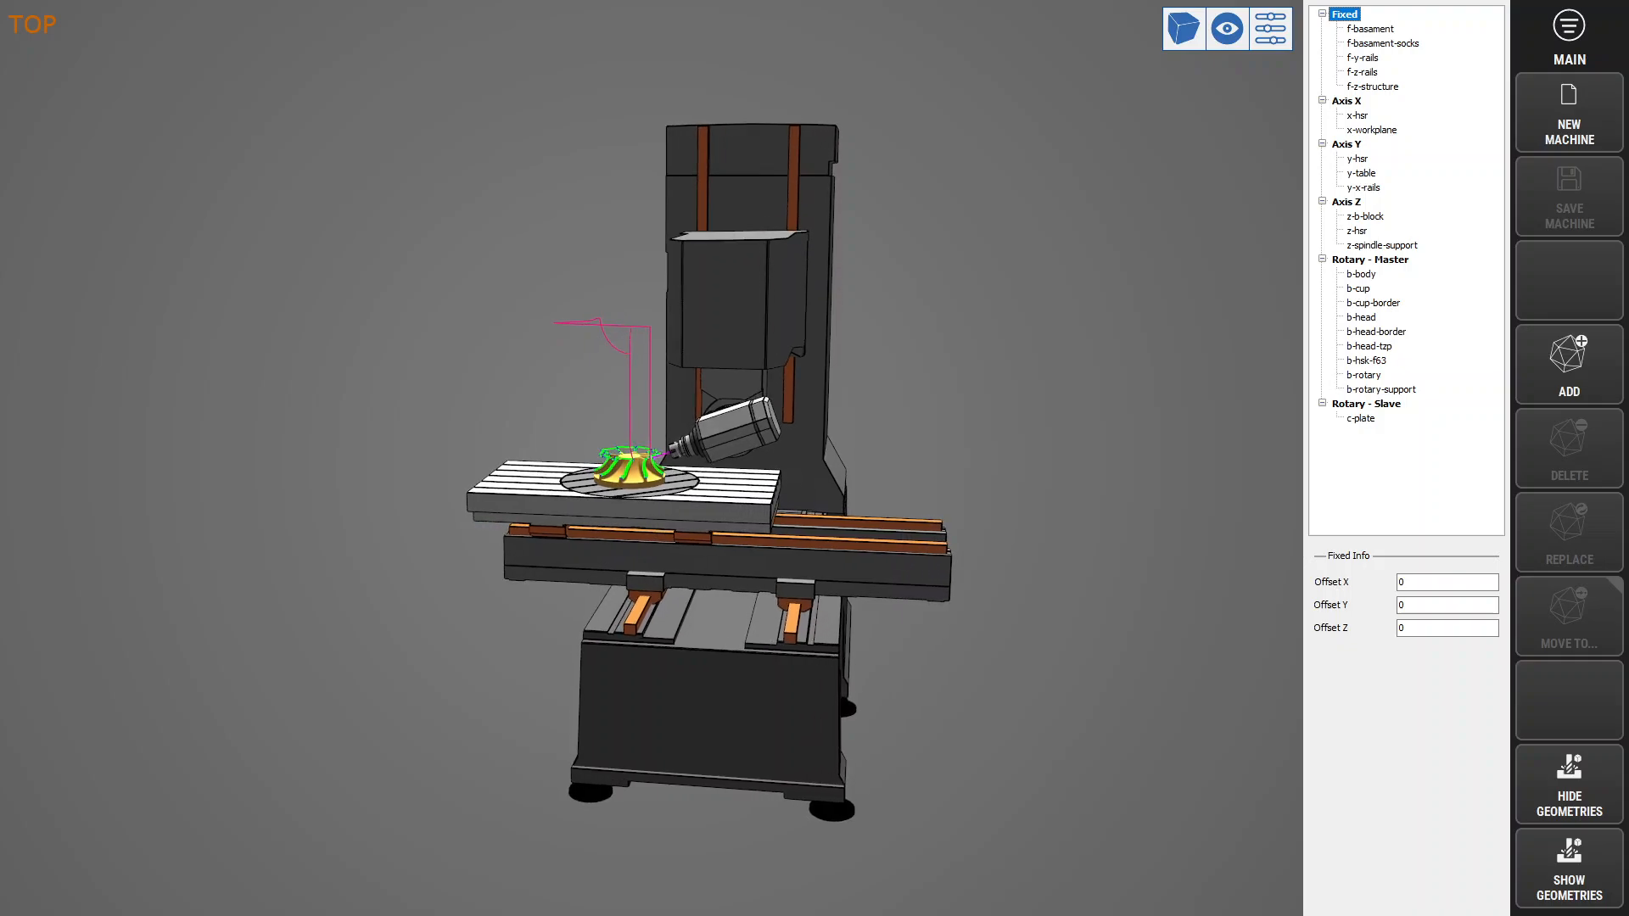
click(1370, 29)
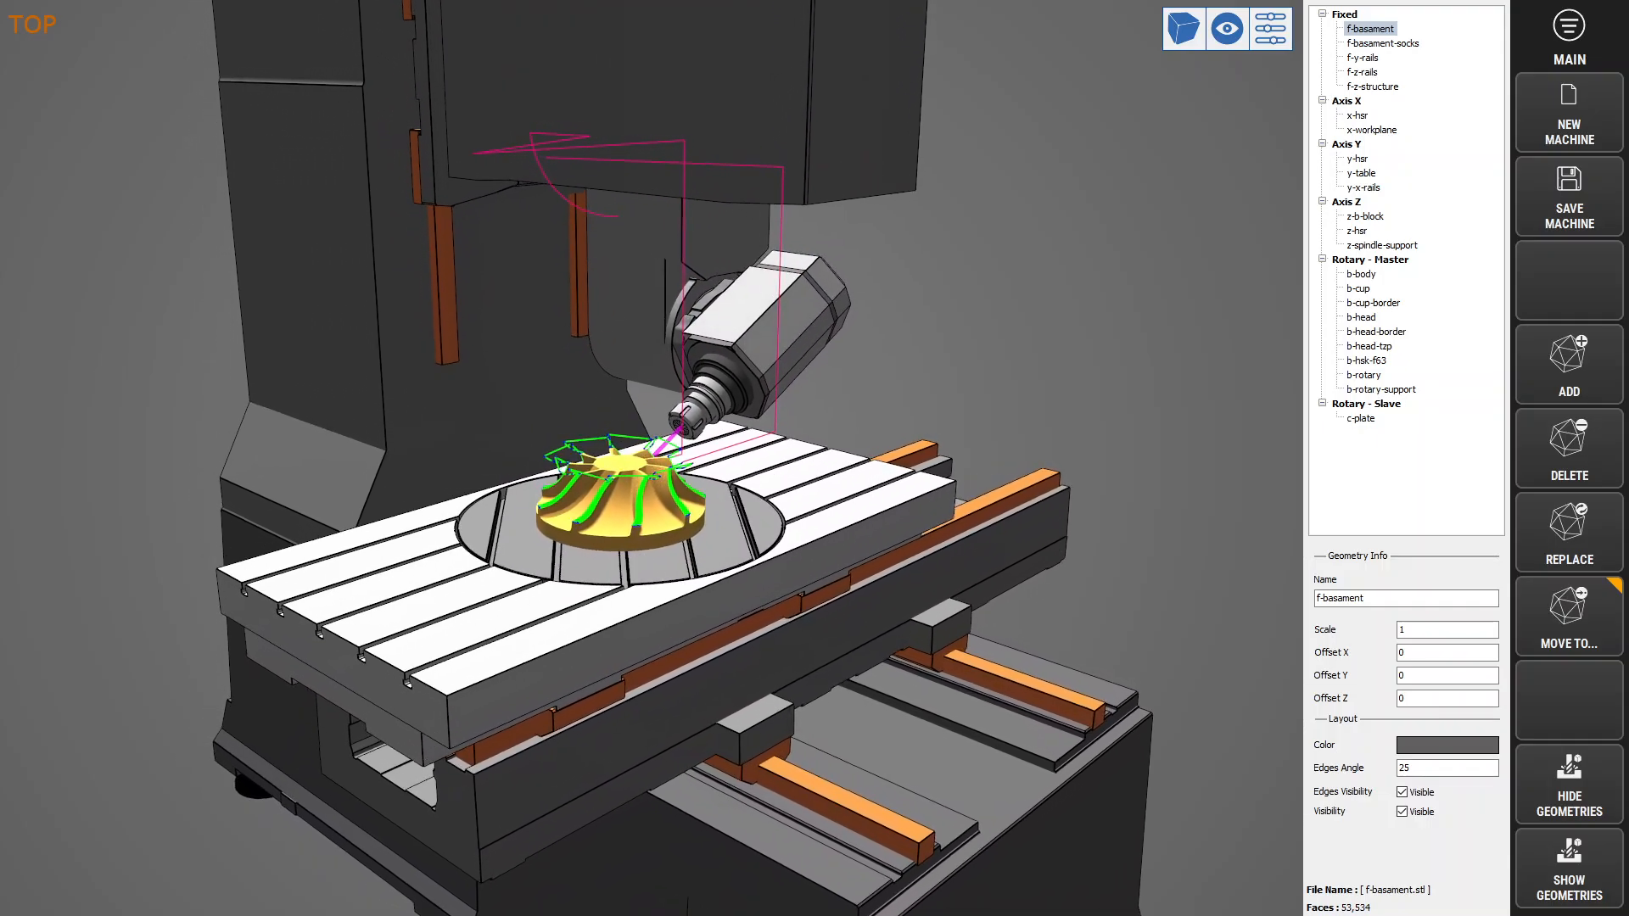
click(1361, 419)
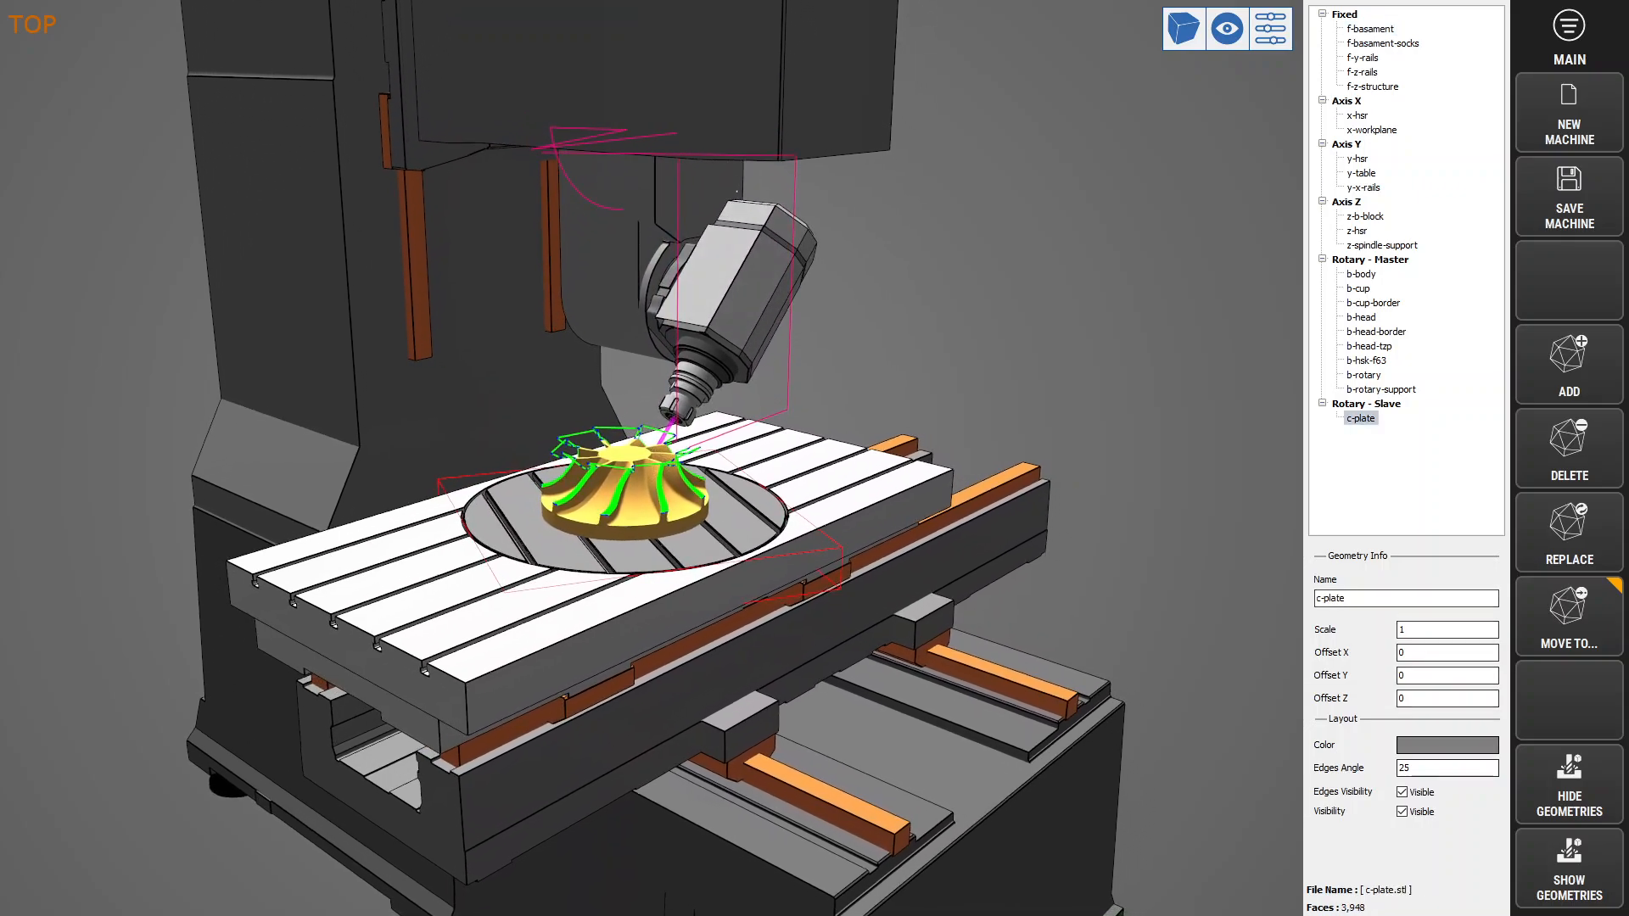
click(1402, 812)
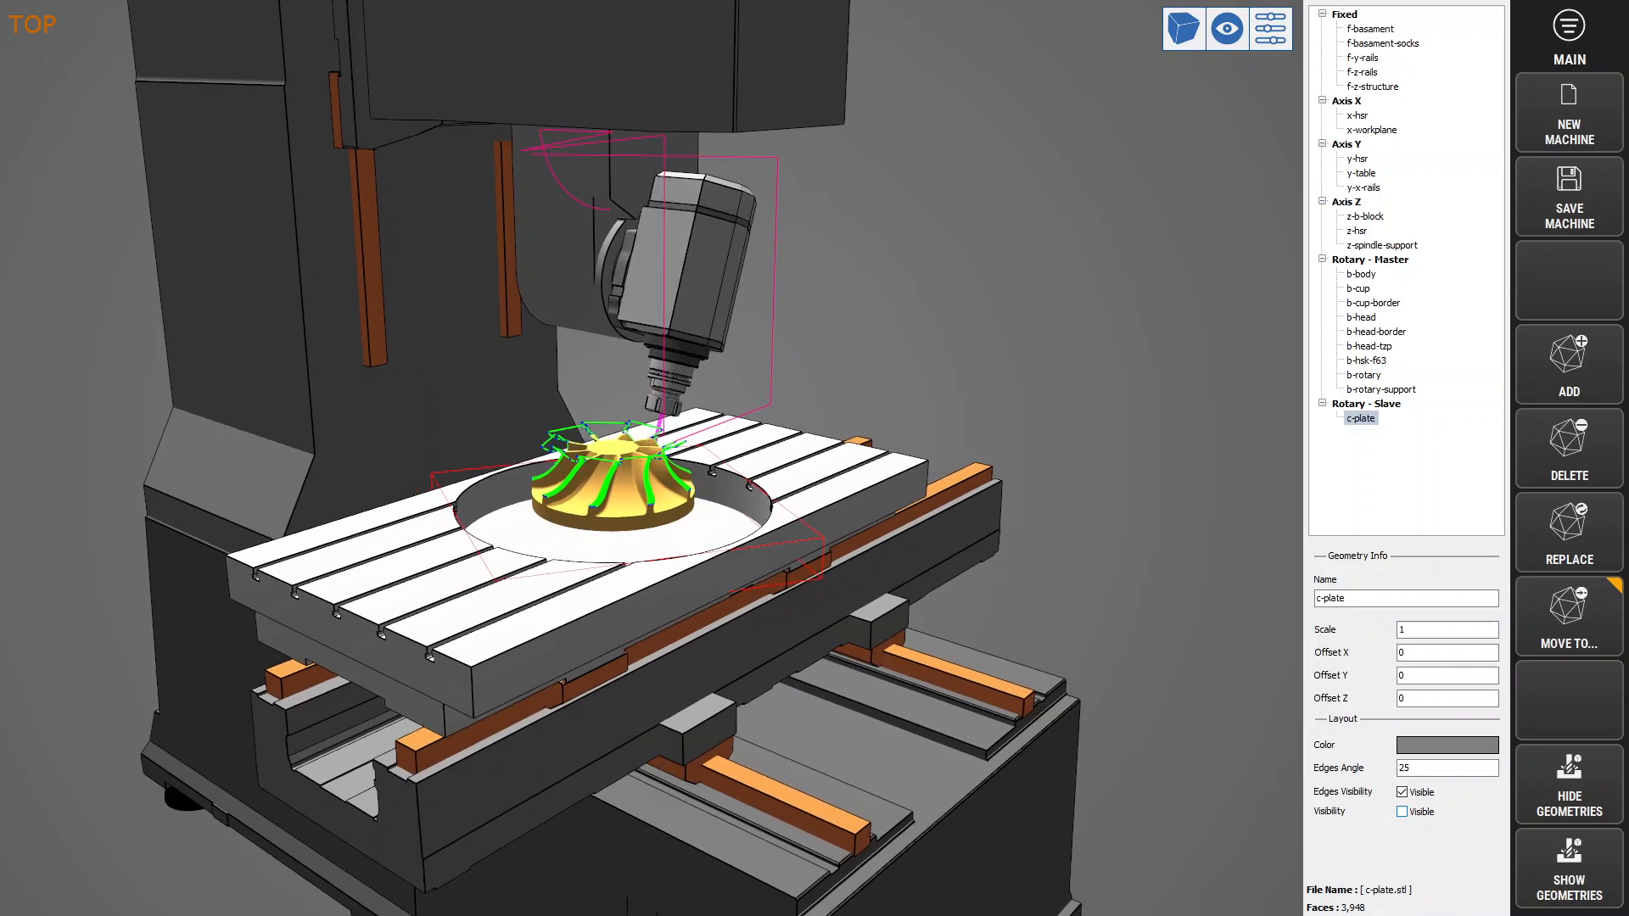
click(1402, 812)
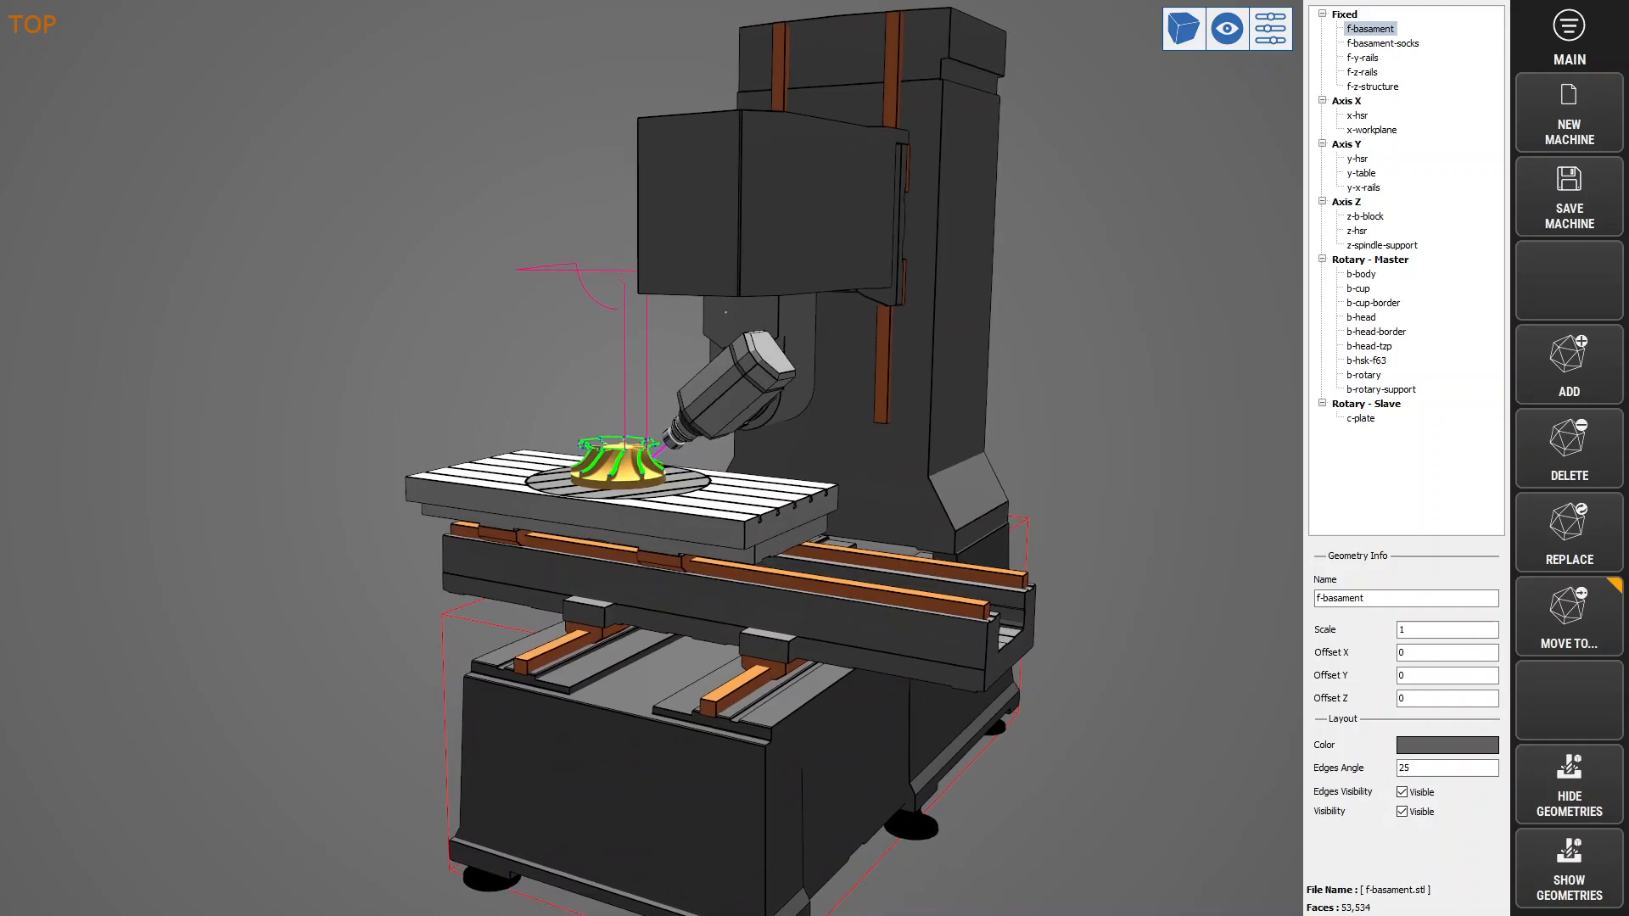
Recolour the f-basament geometry light grey, and replace that with a custom dark grey of RGB 65, 65, 65.
click(1447, 746)
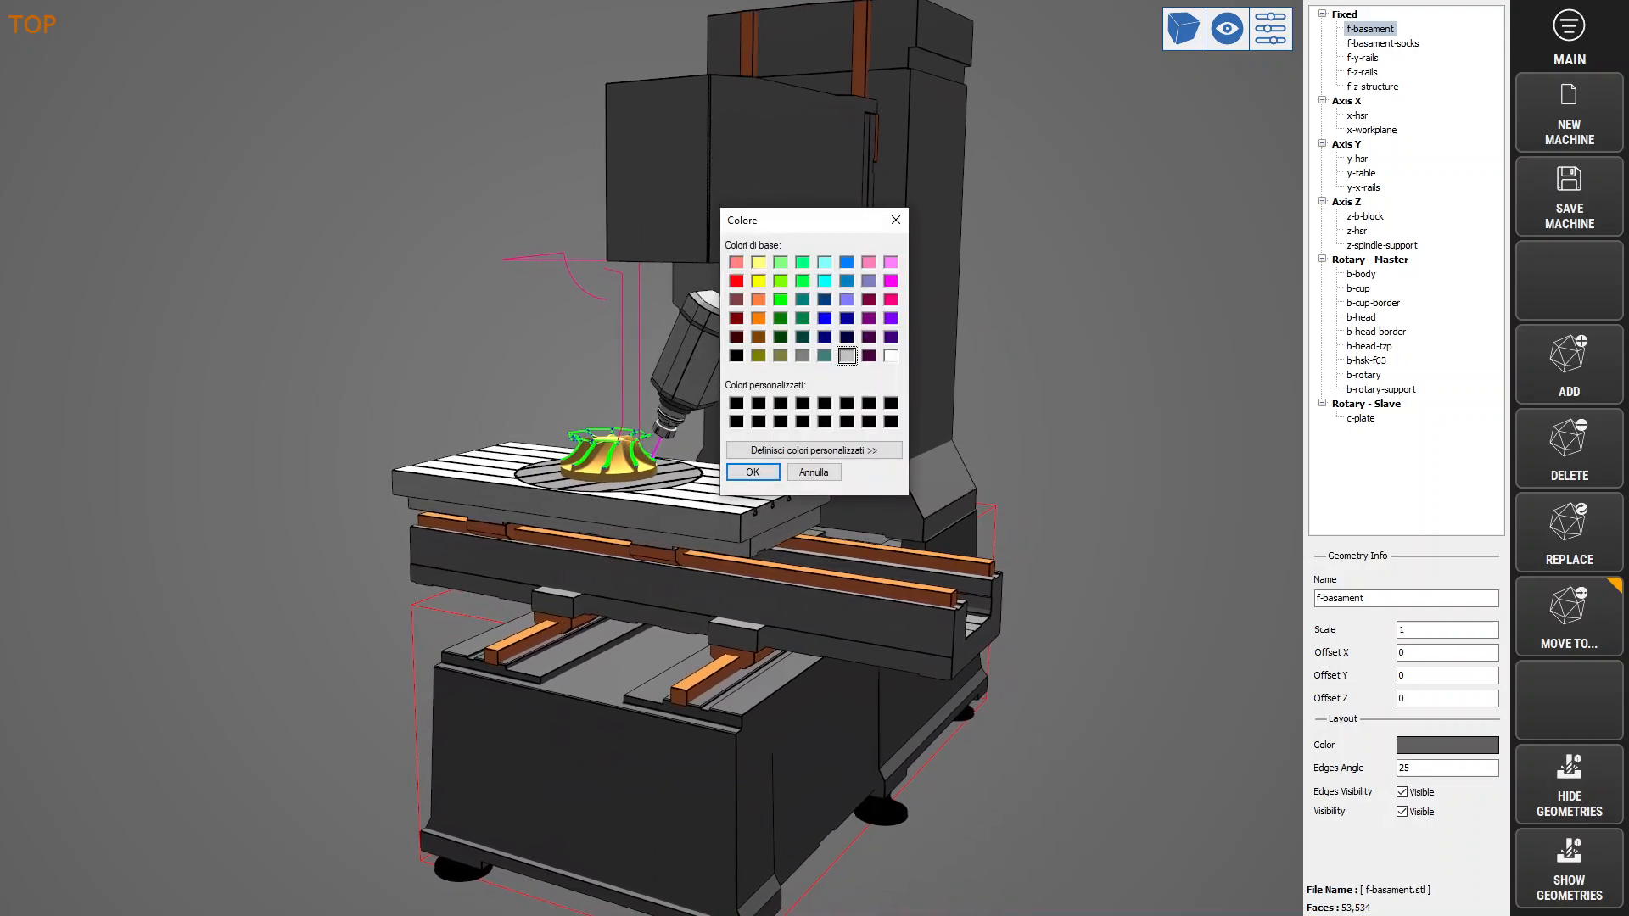
key(Return)
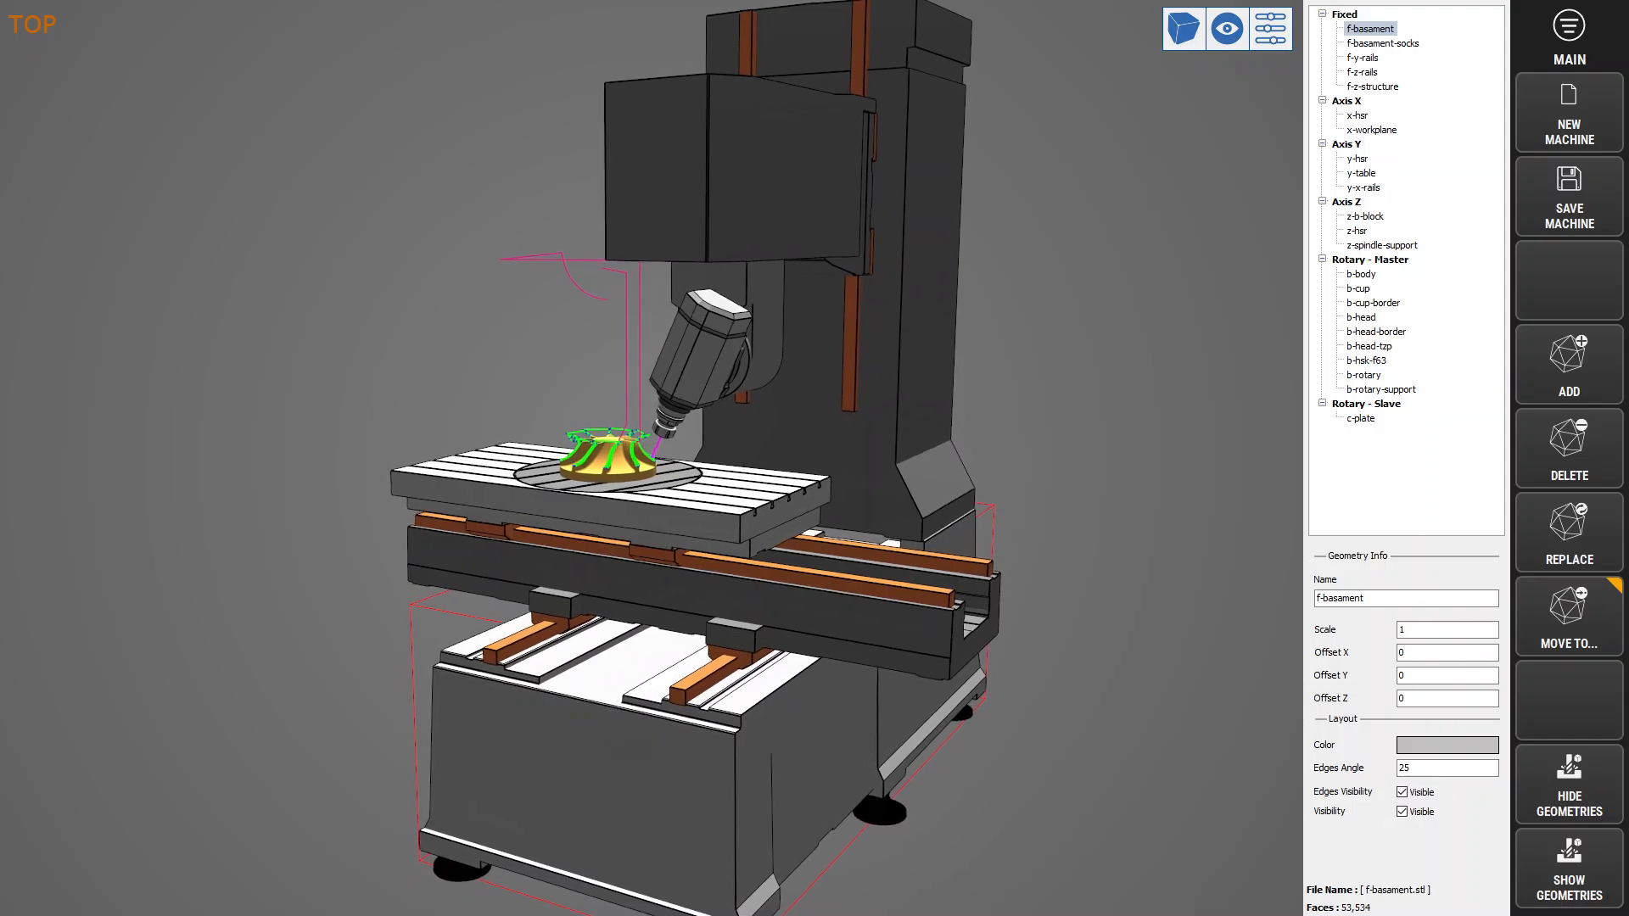
click(1448, 746)
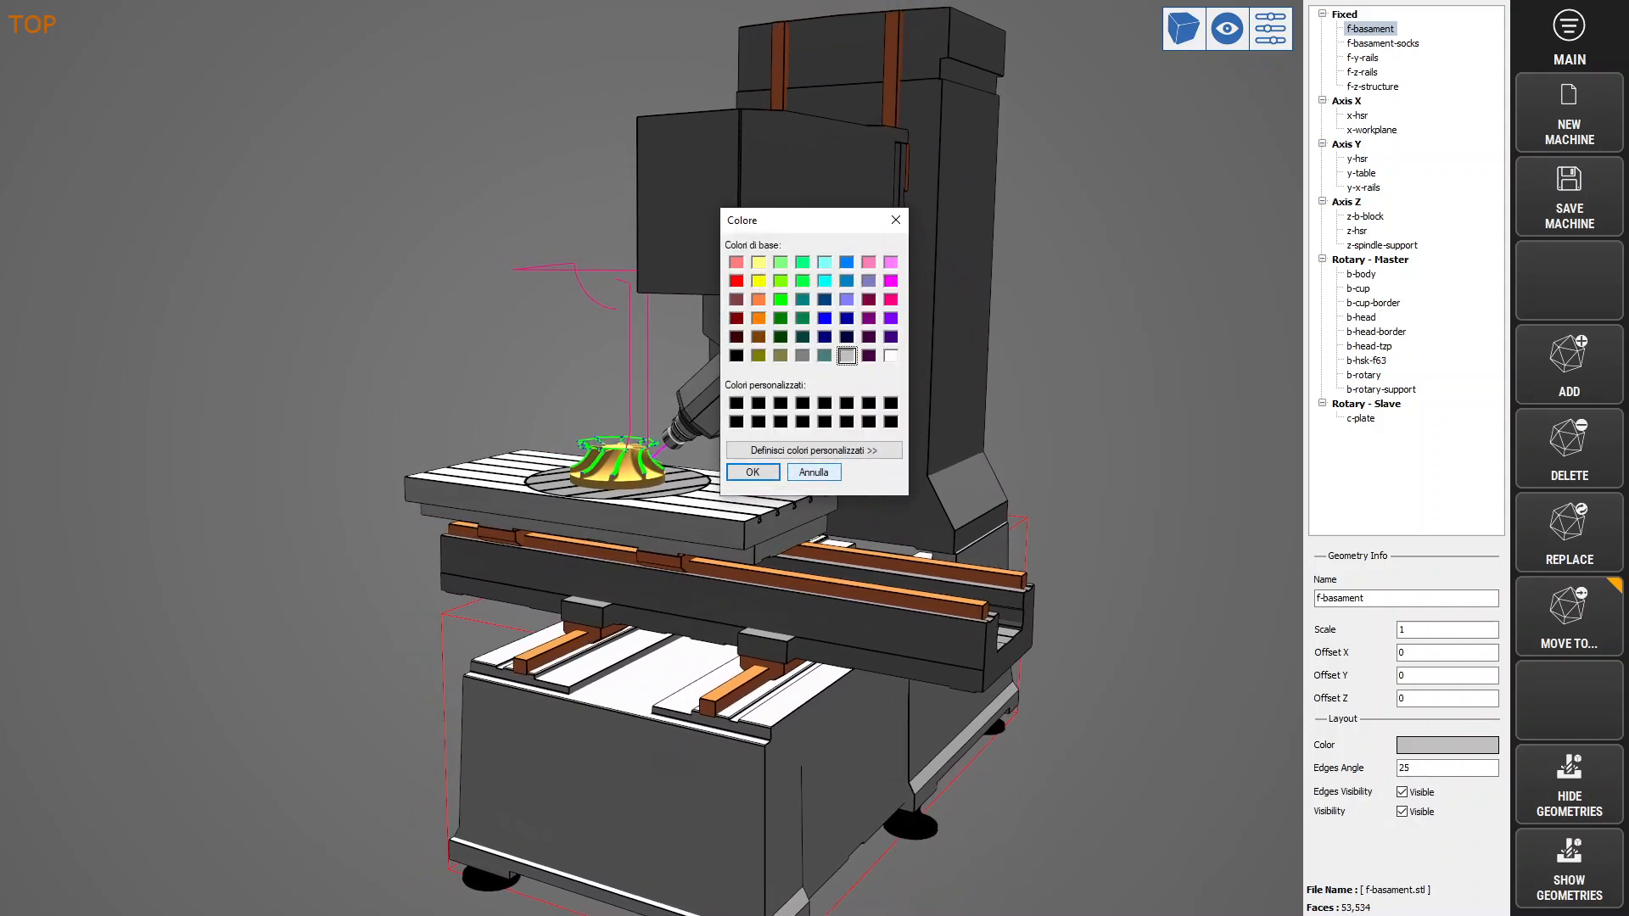
click(814, 451)
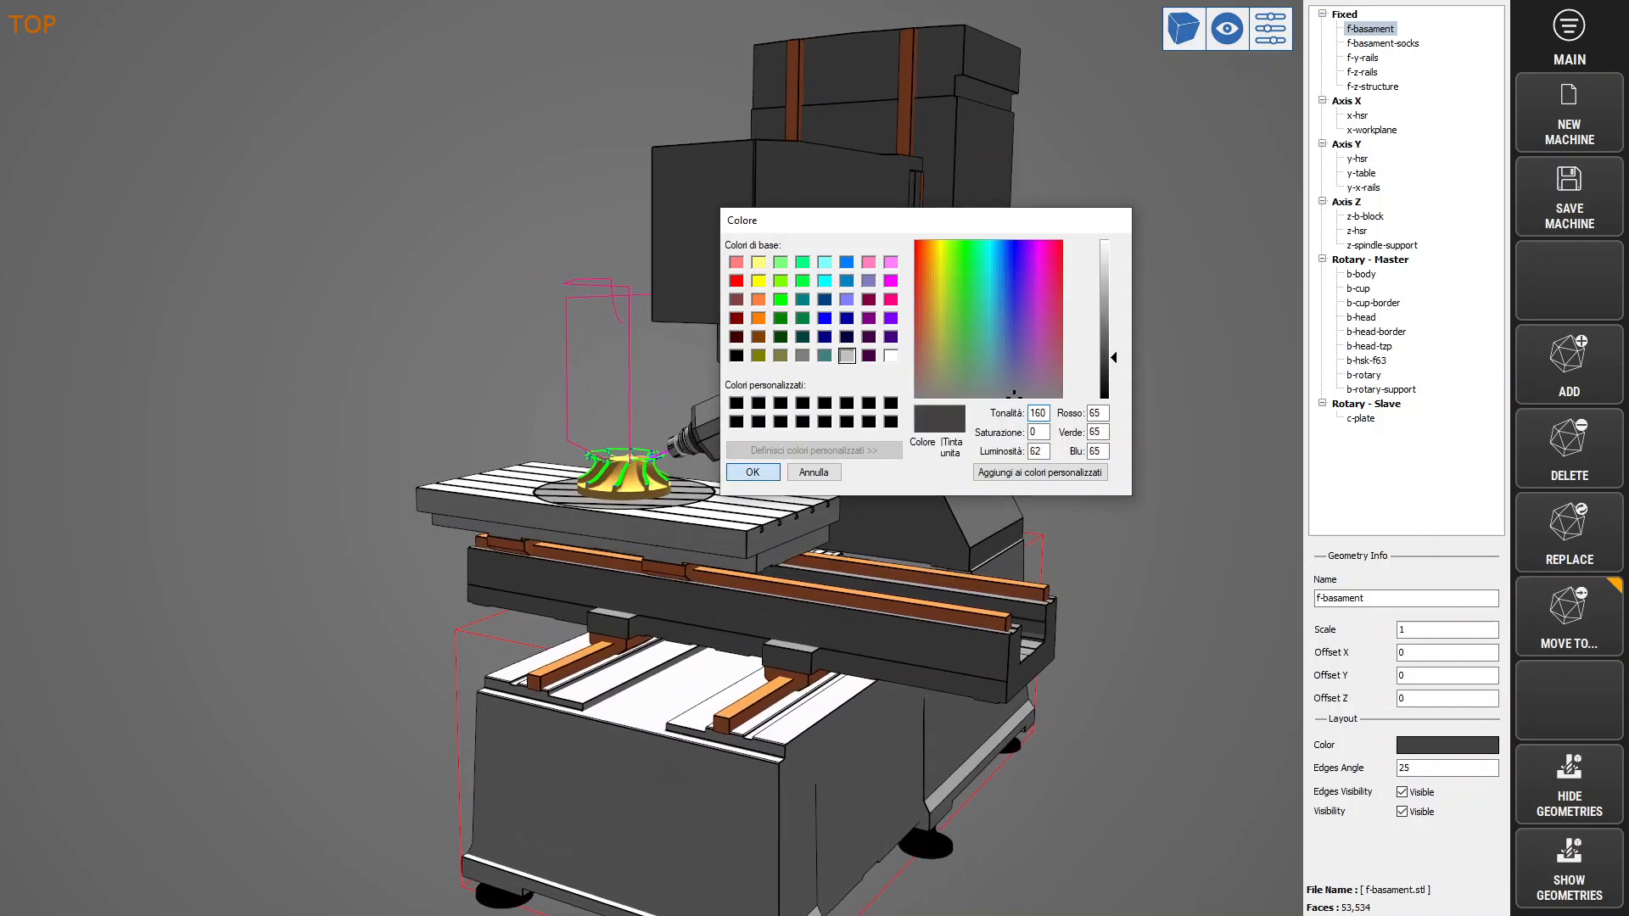
key(Return)
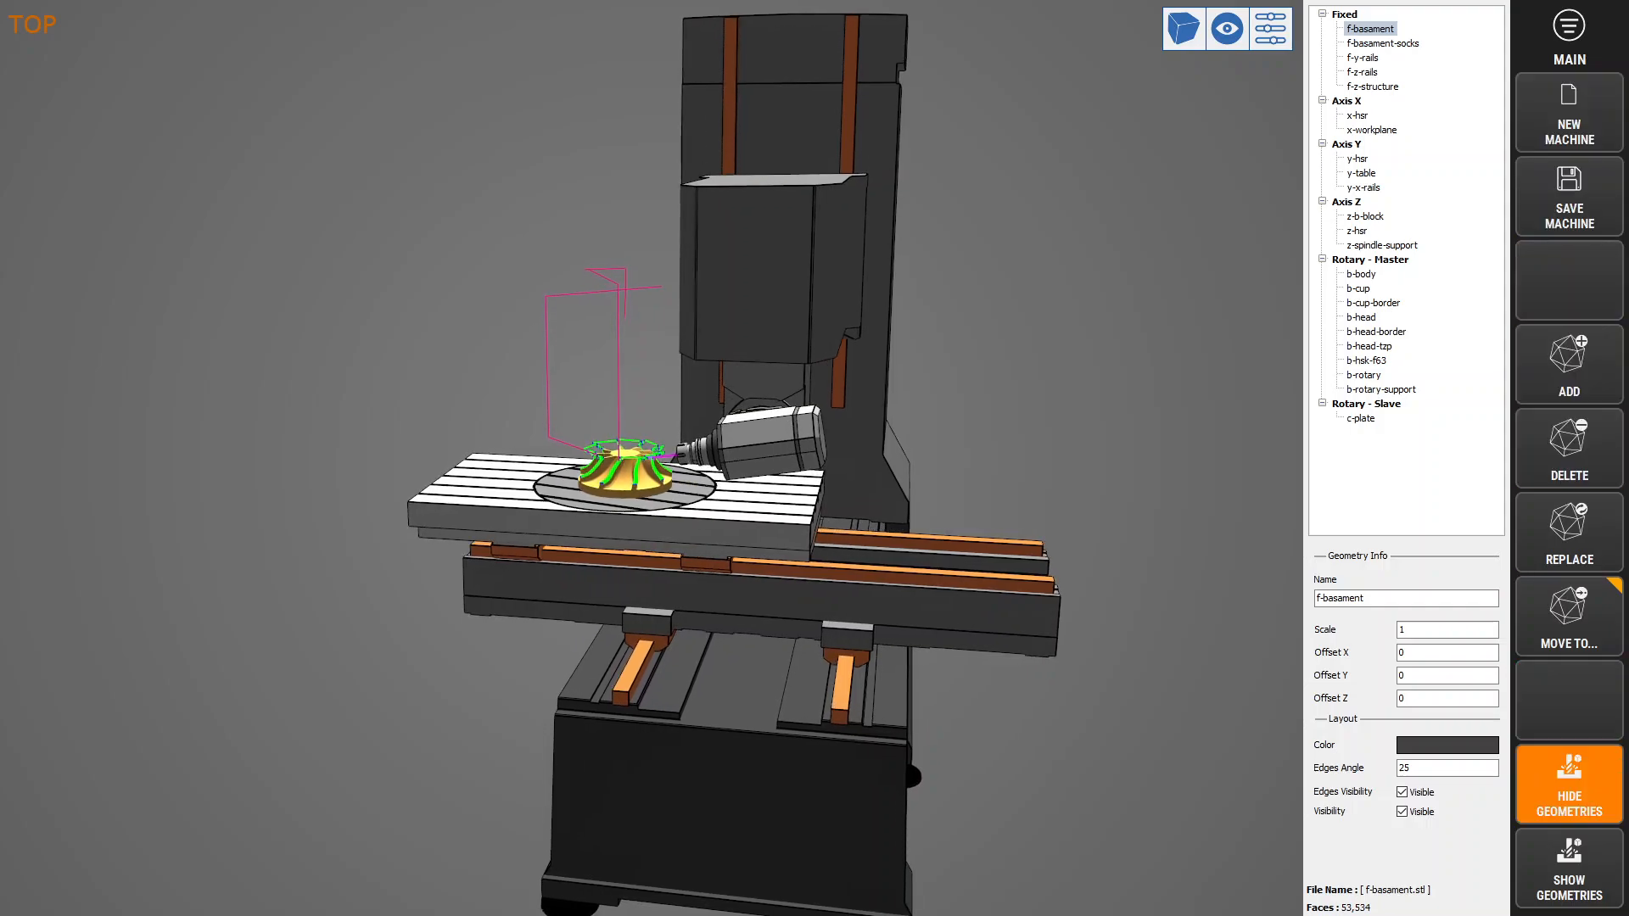
Hide the geometries of the Fixed group, show them again and select the Axis X group.
click(1569, 785)
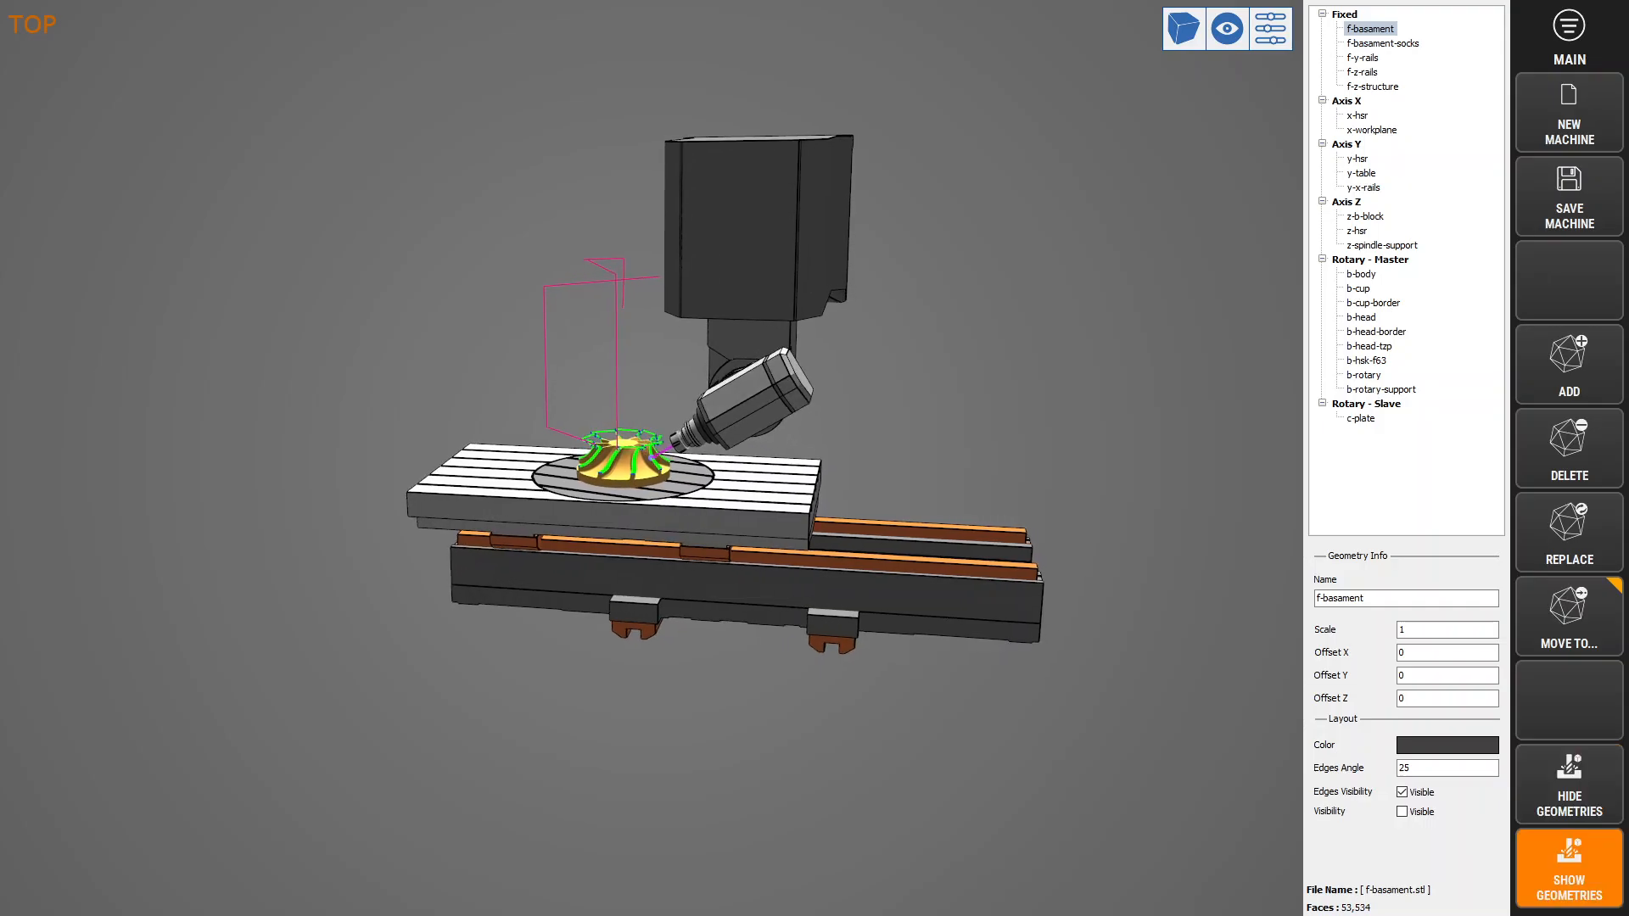
click(1569, 869)
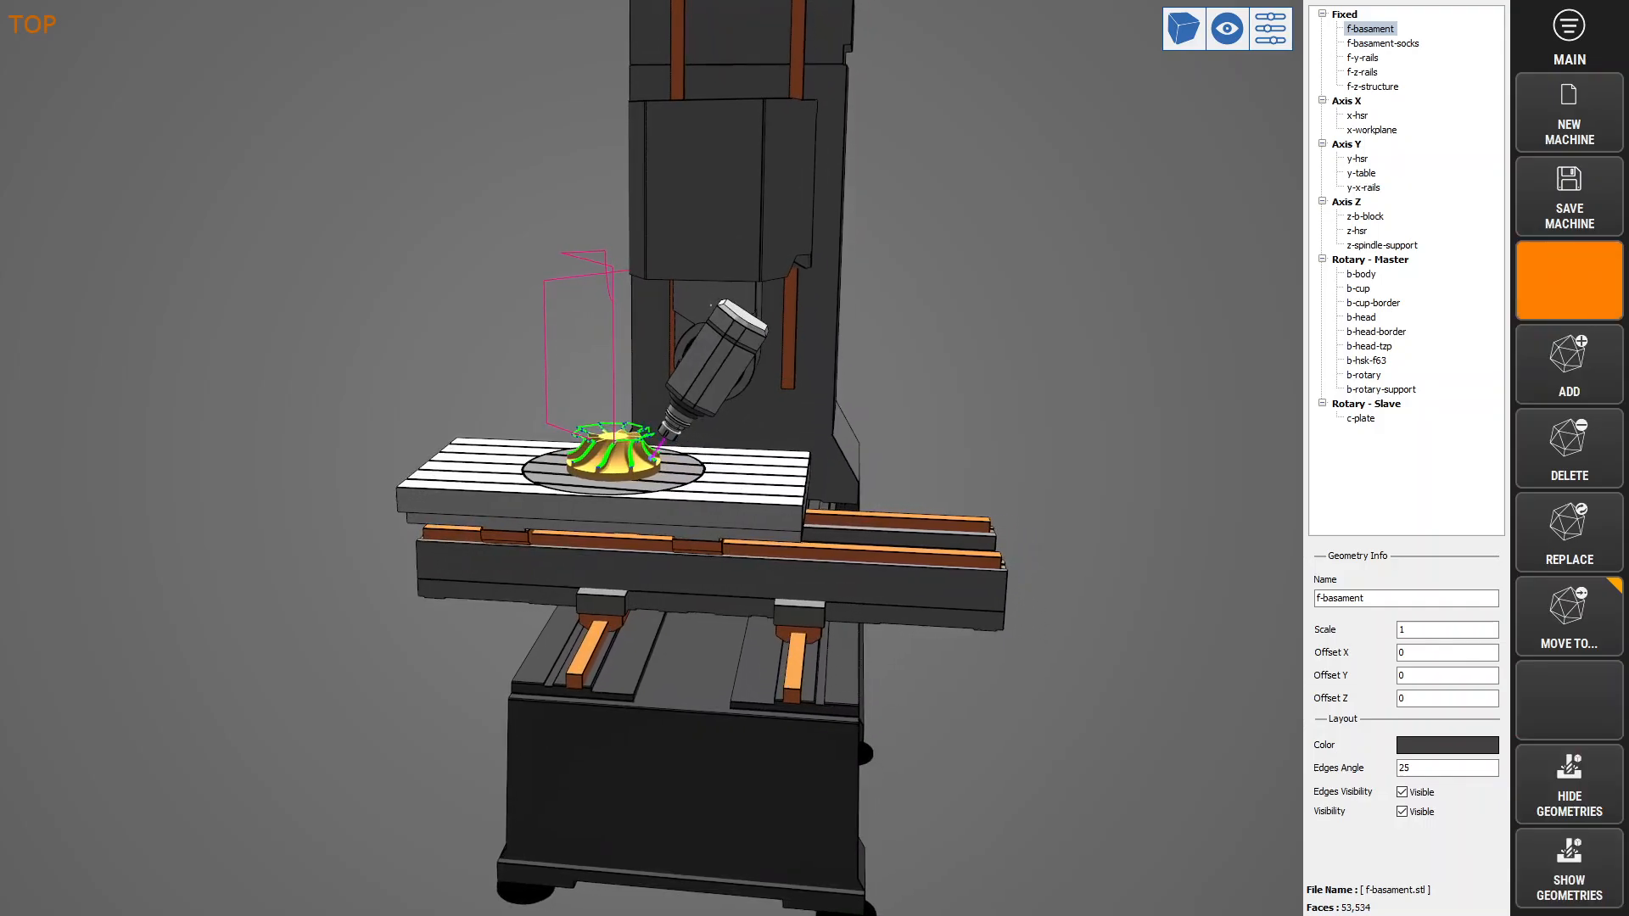
click(1347, 101)
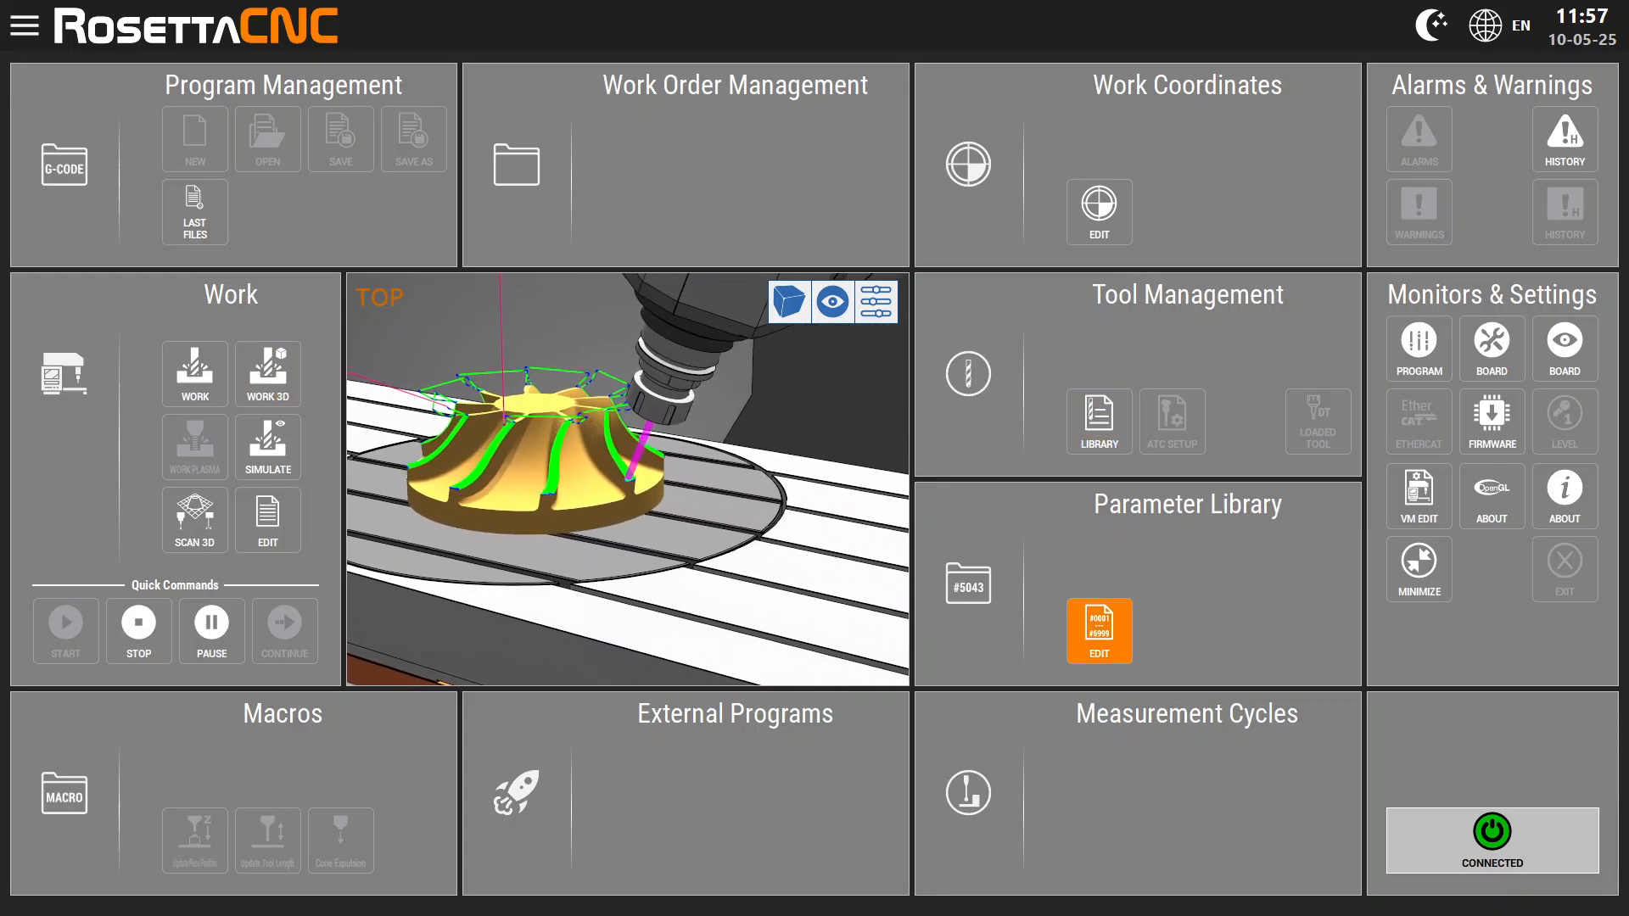
Browse the system parameters from 5000 onwards in the parameter library and return to the home page.
click(1100, 631)
click(193, 19)
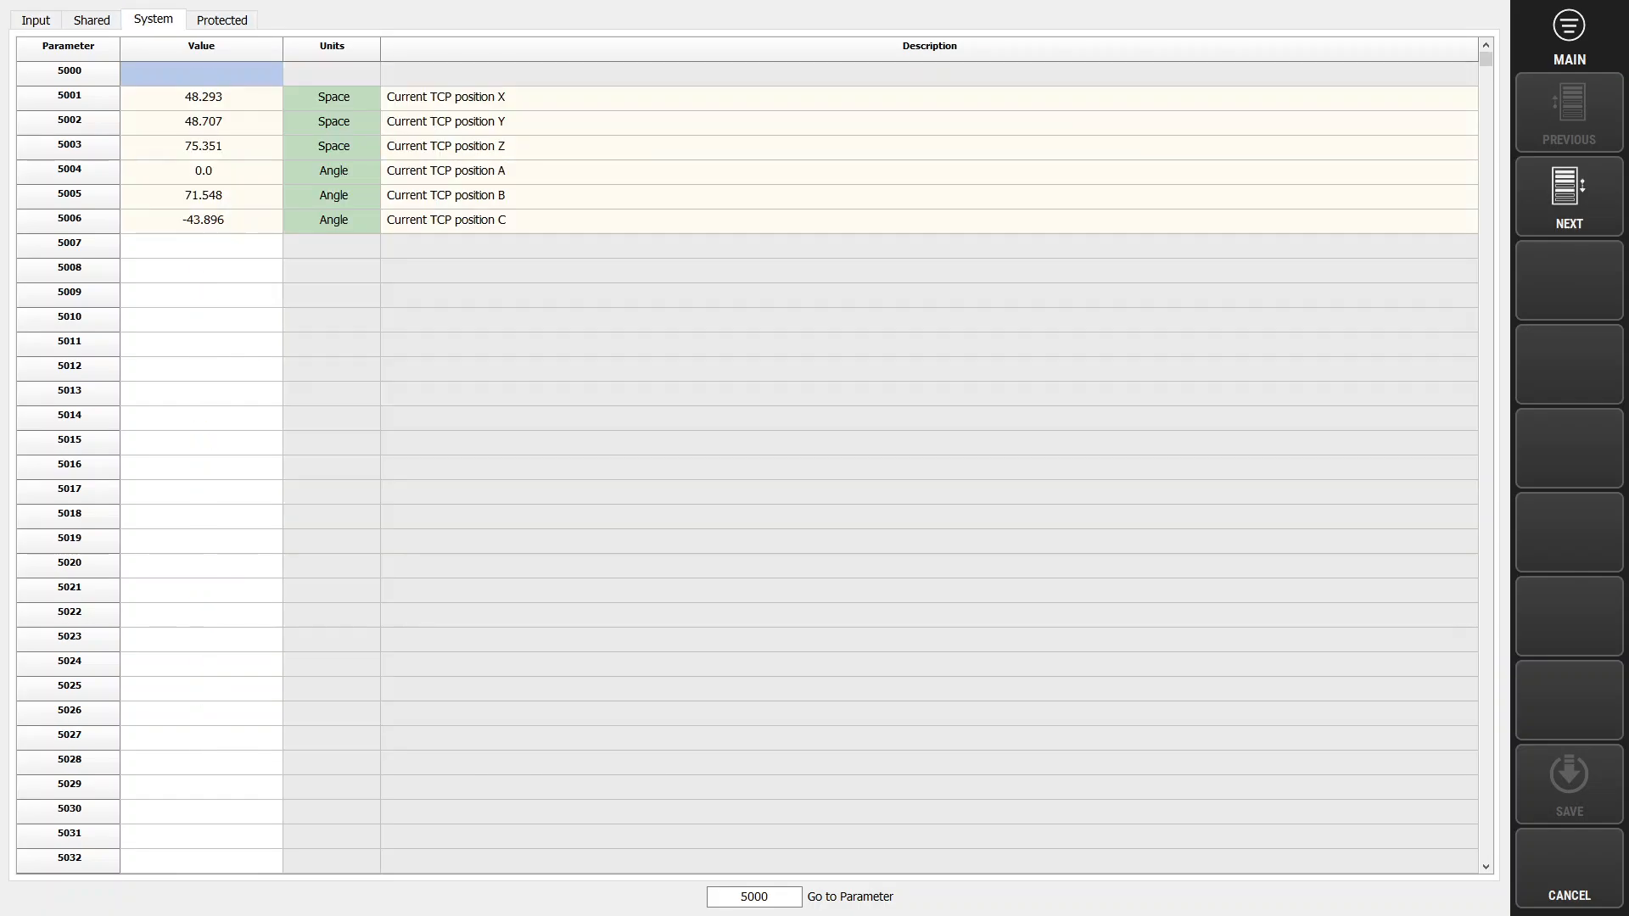
click(201, 196)
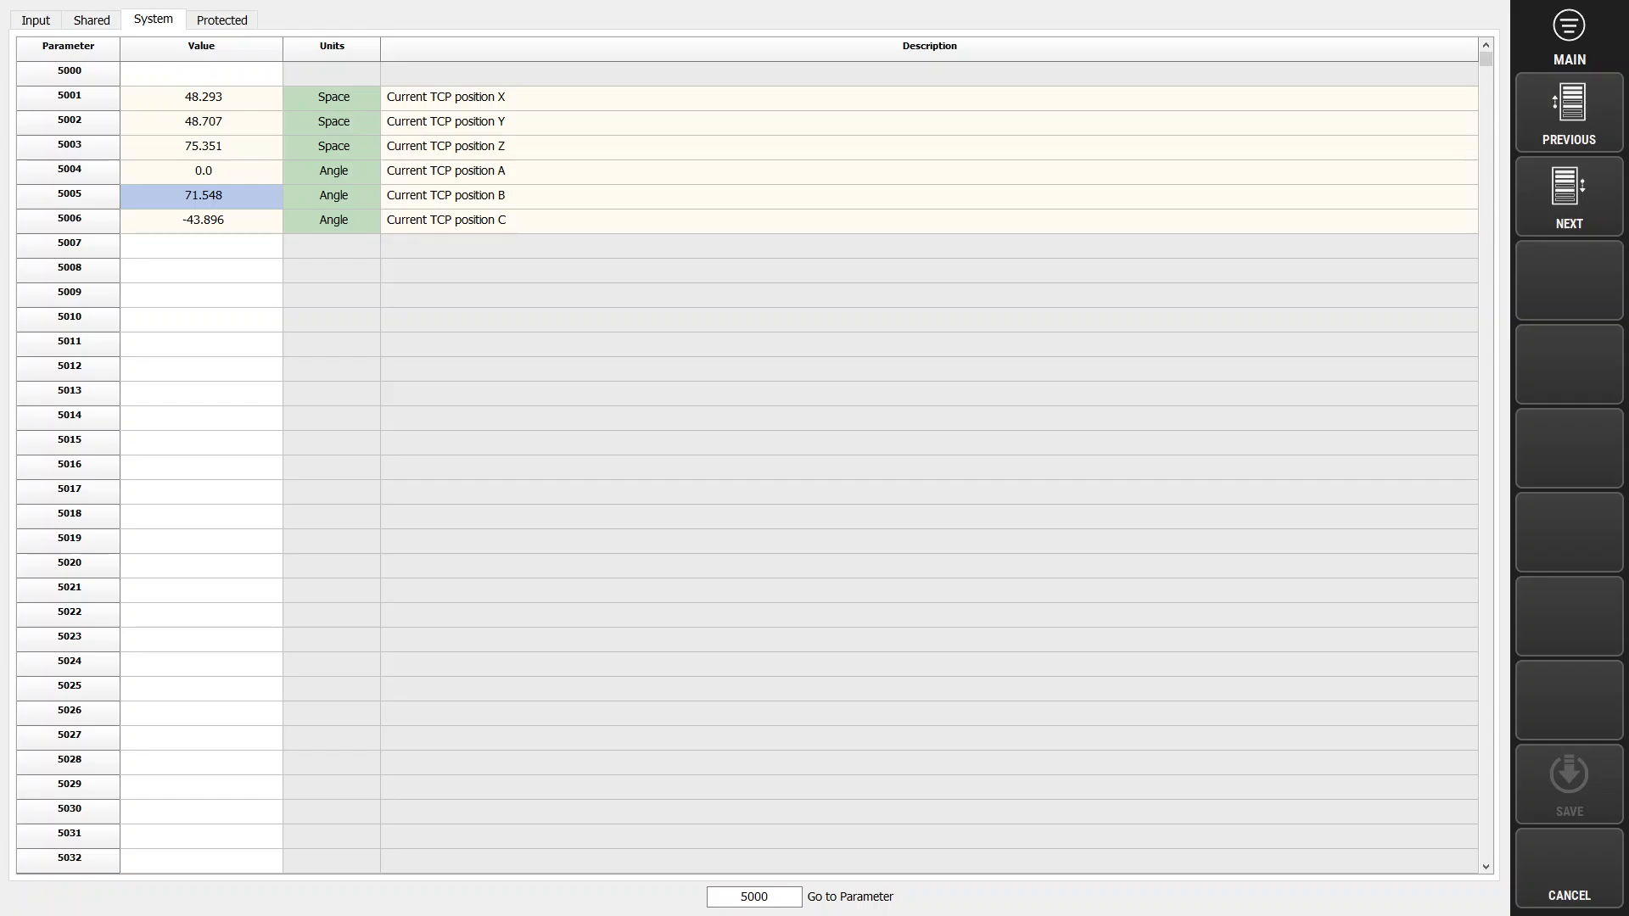
drag(1485, 59, 1485, 145)
click(1569, 26)
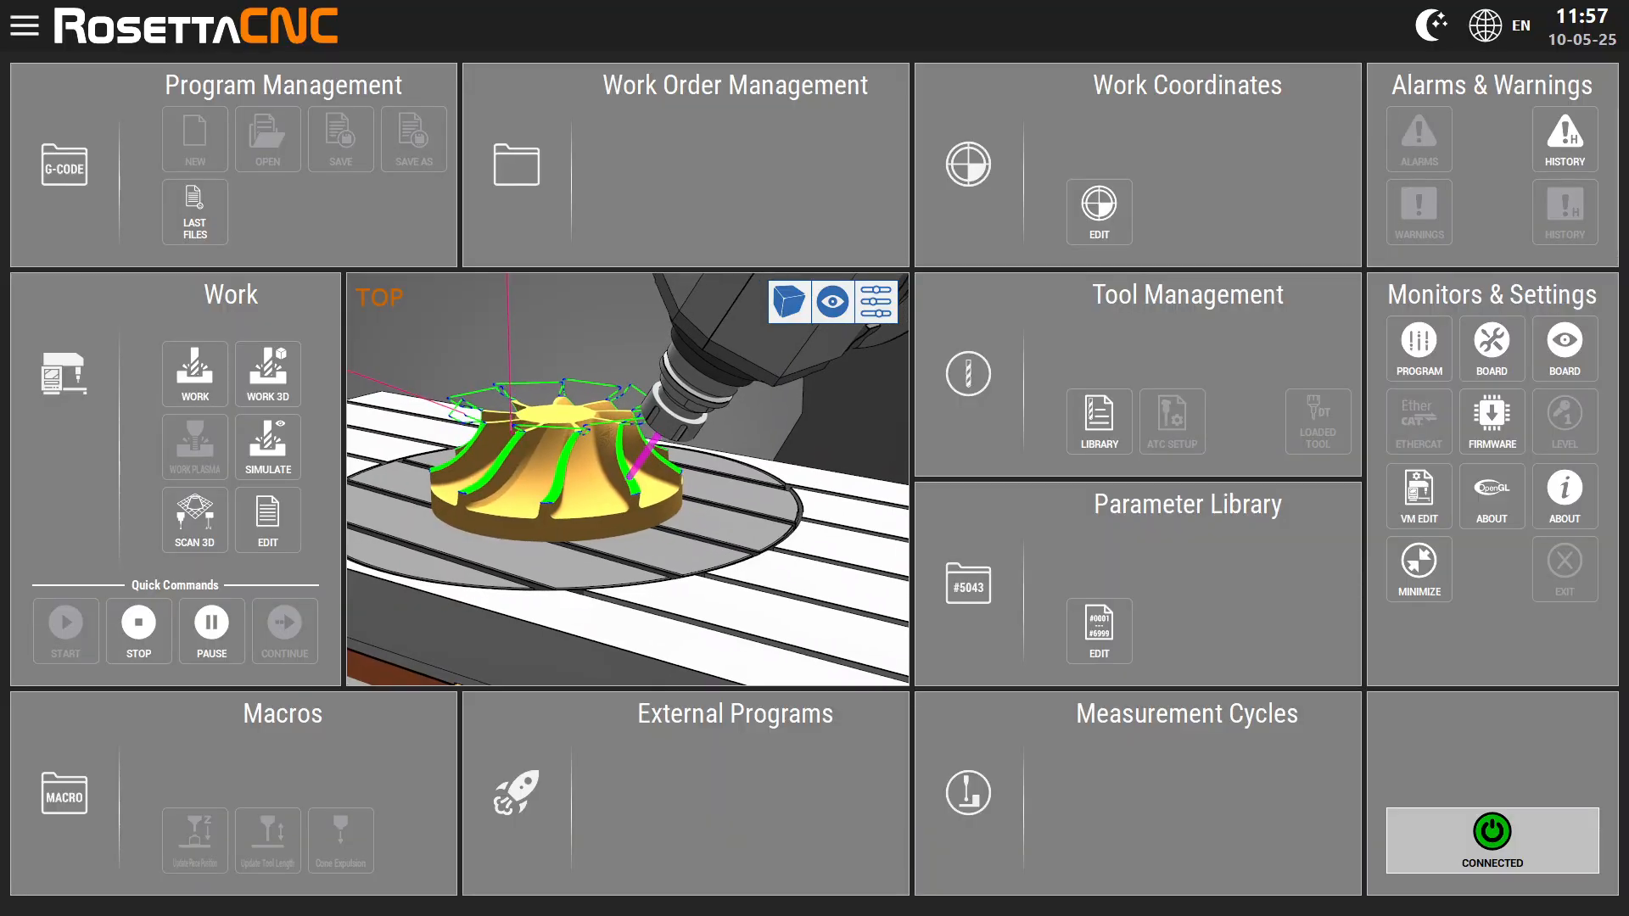
Reset the alarms history, check the current alarms, current warnings and warnings history, and close the list.
click(1566, 138)
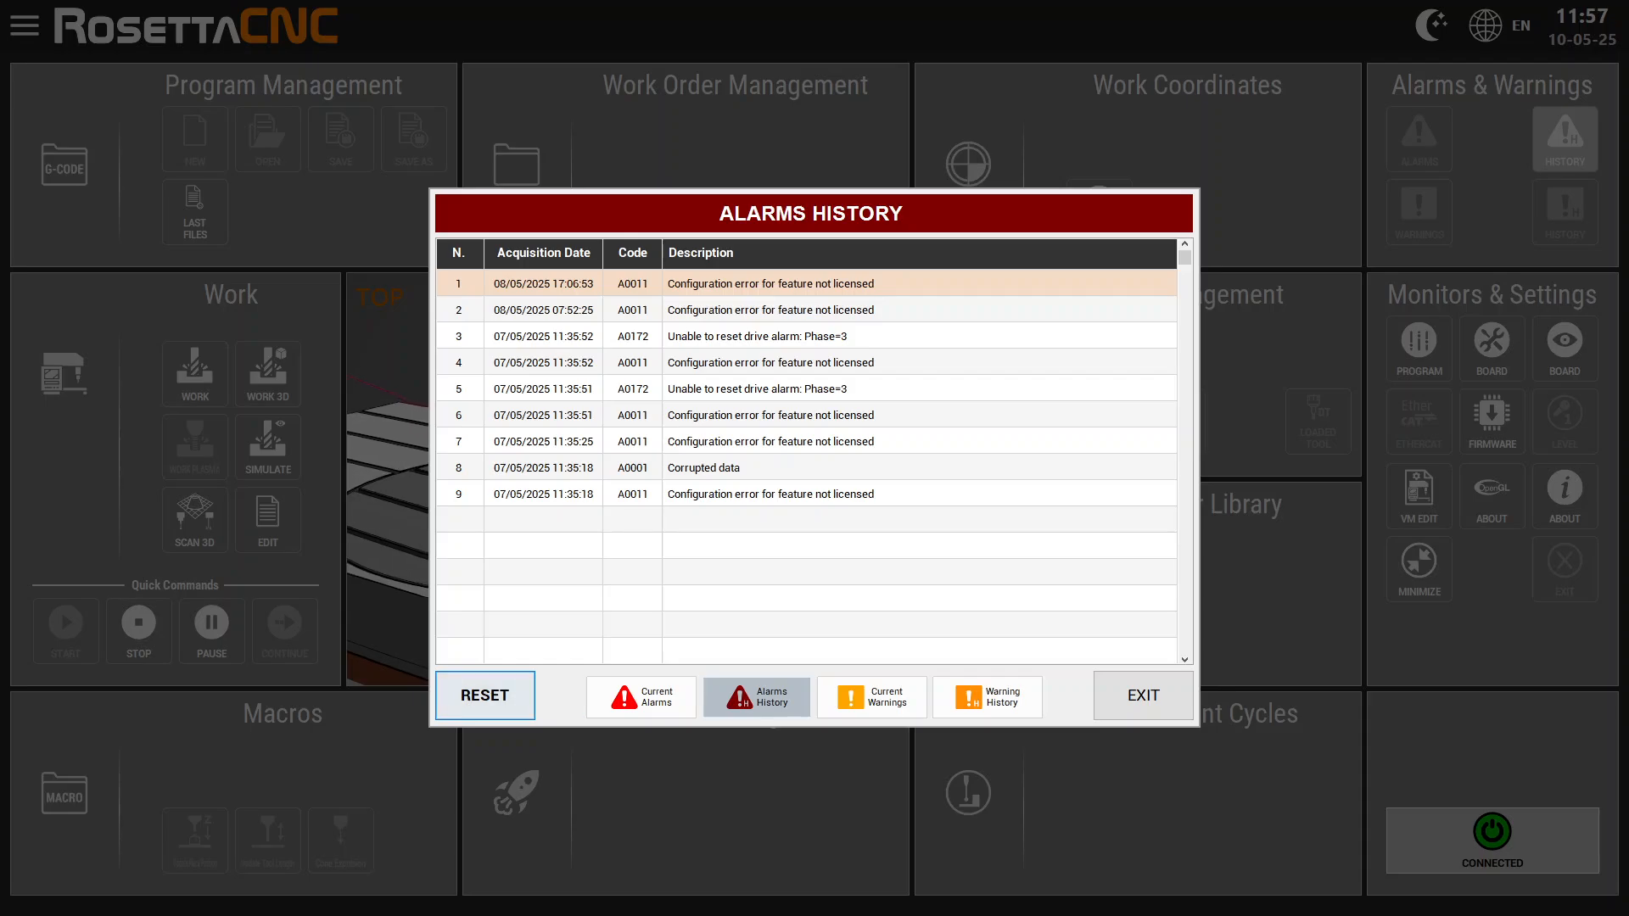
click(486, 696)
click(642, 697)
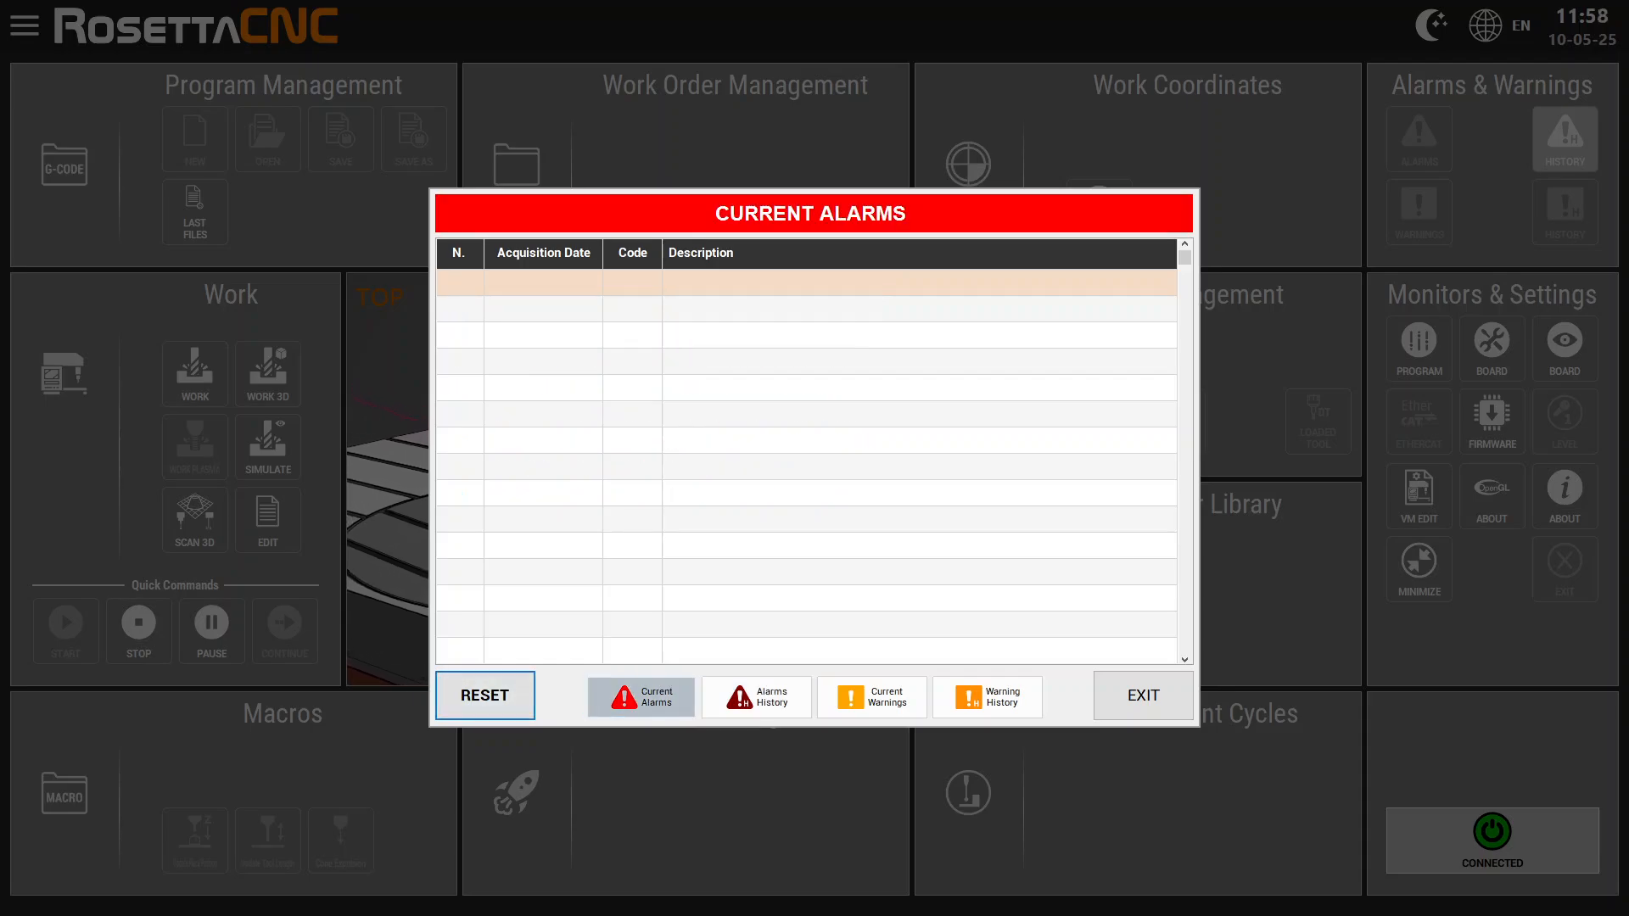
click(872, 697)
click(988, 698)
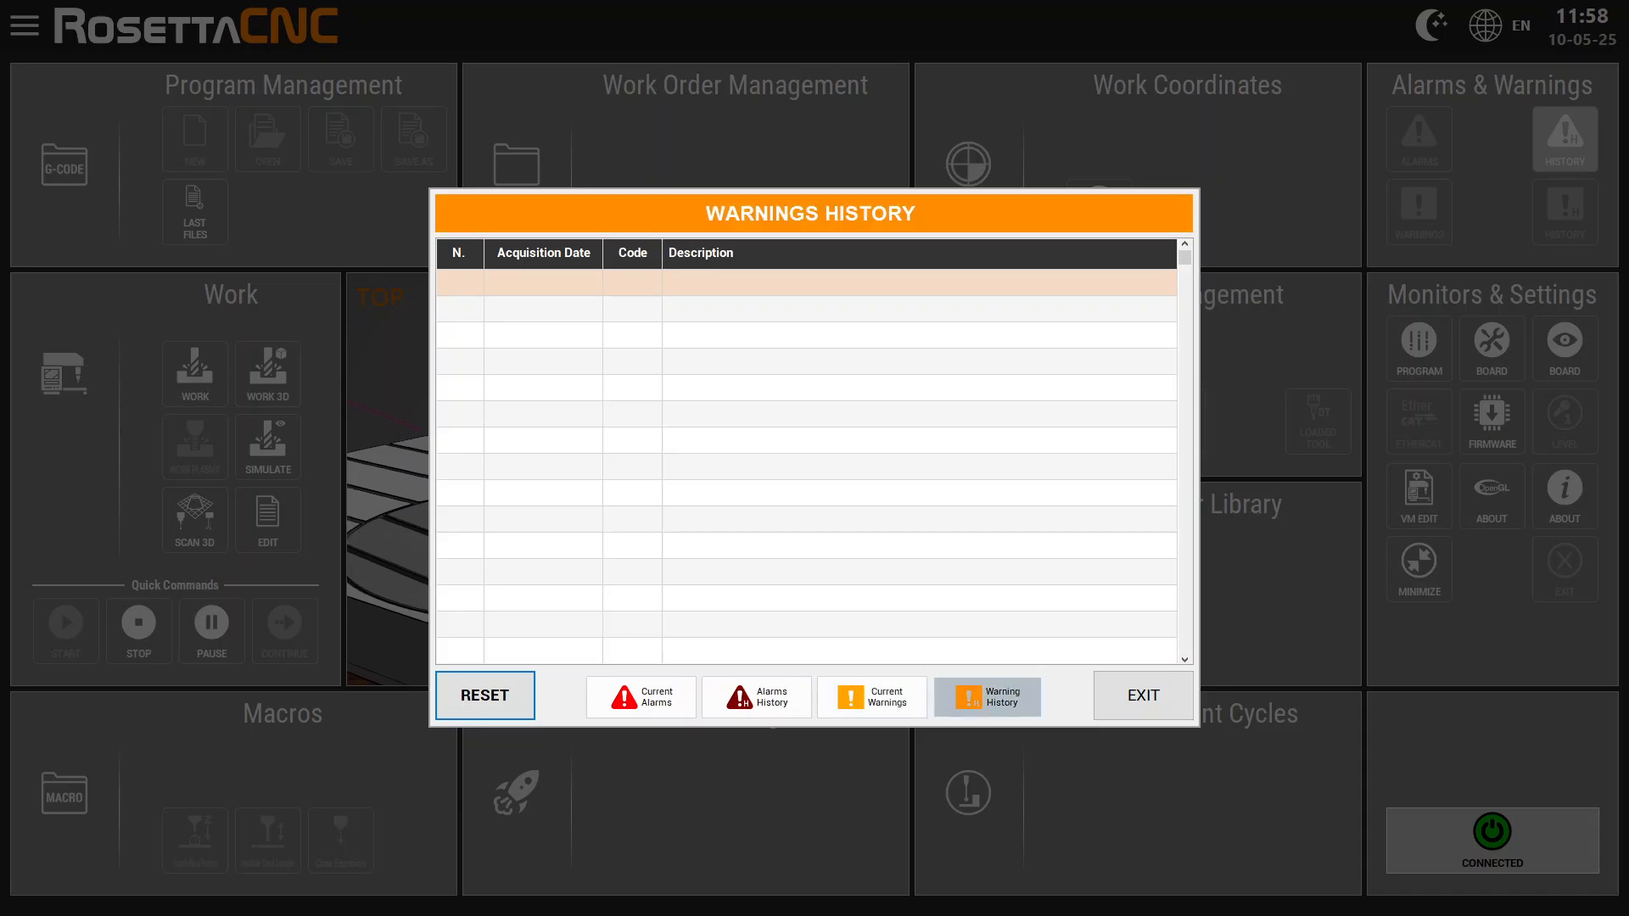
click(1143, 694)
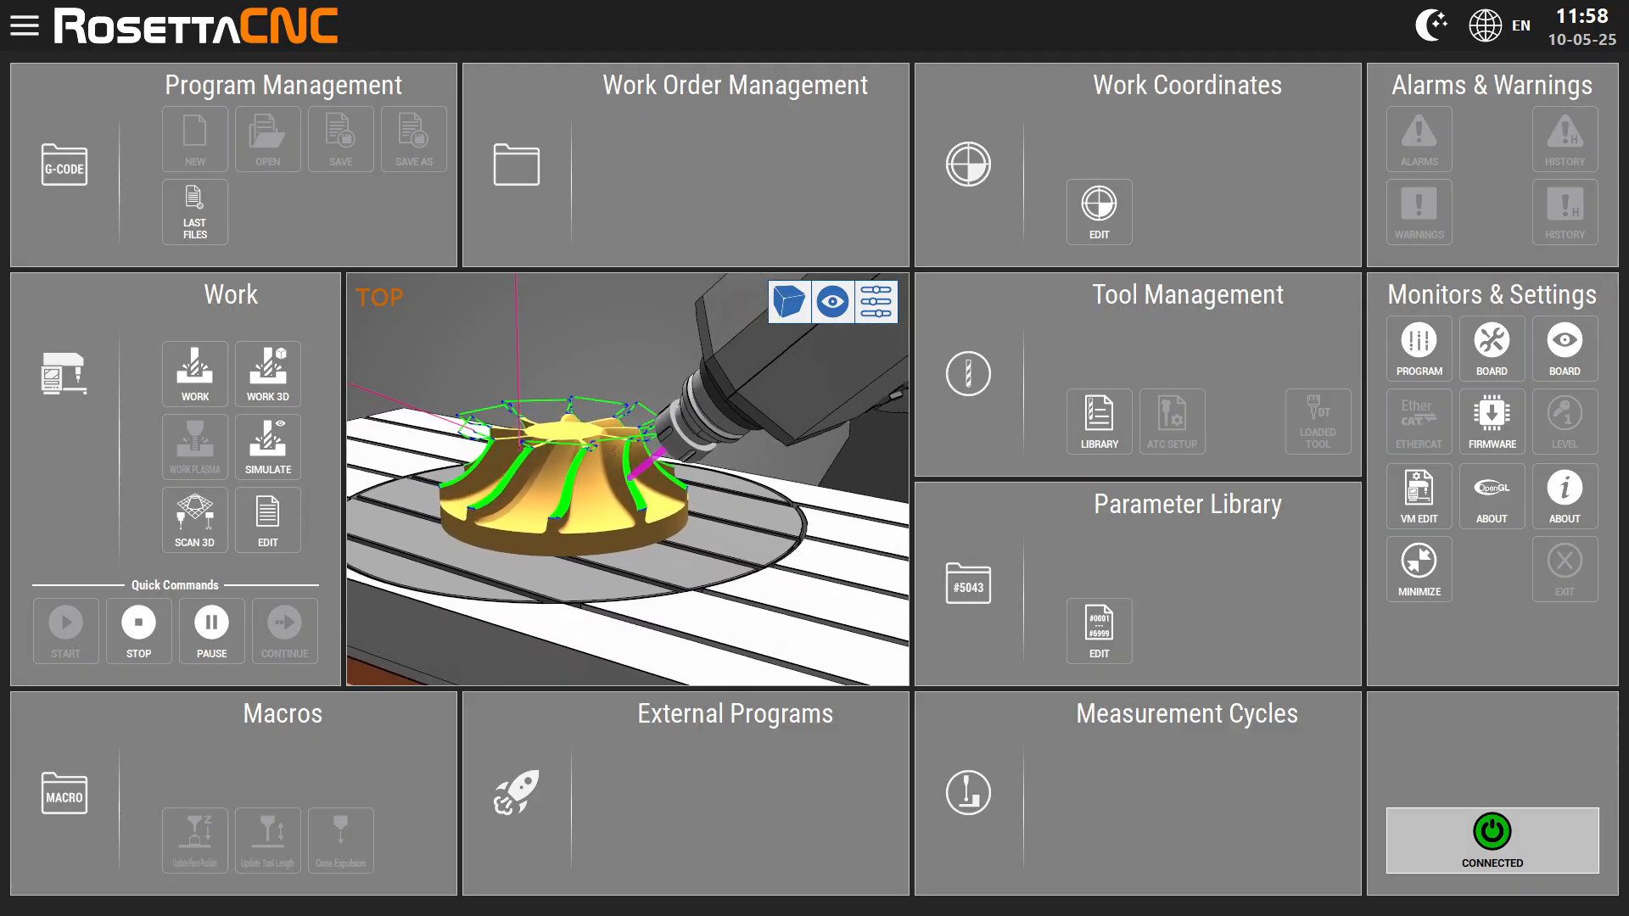
Review the board monitor's user inputs and outputs, analog inputs and outputs, and override inputs, and return to the home page.
click(1565, 348)
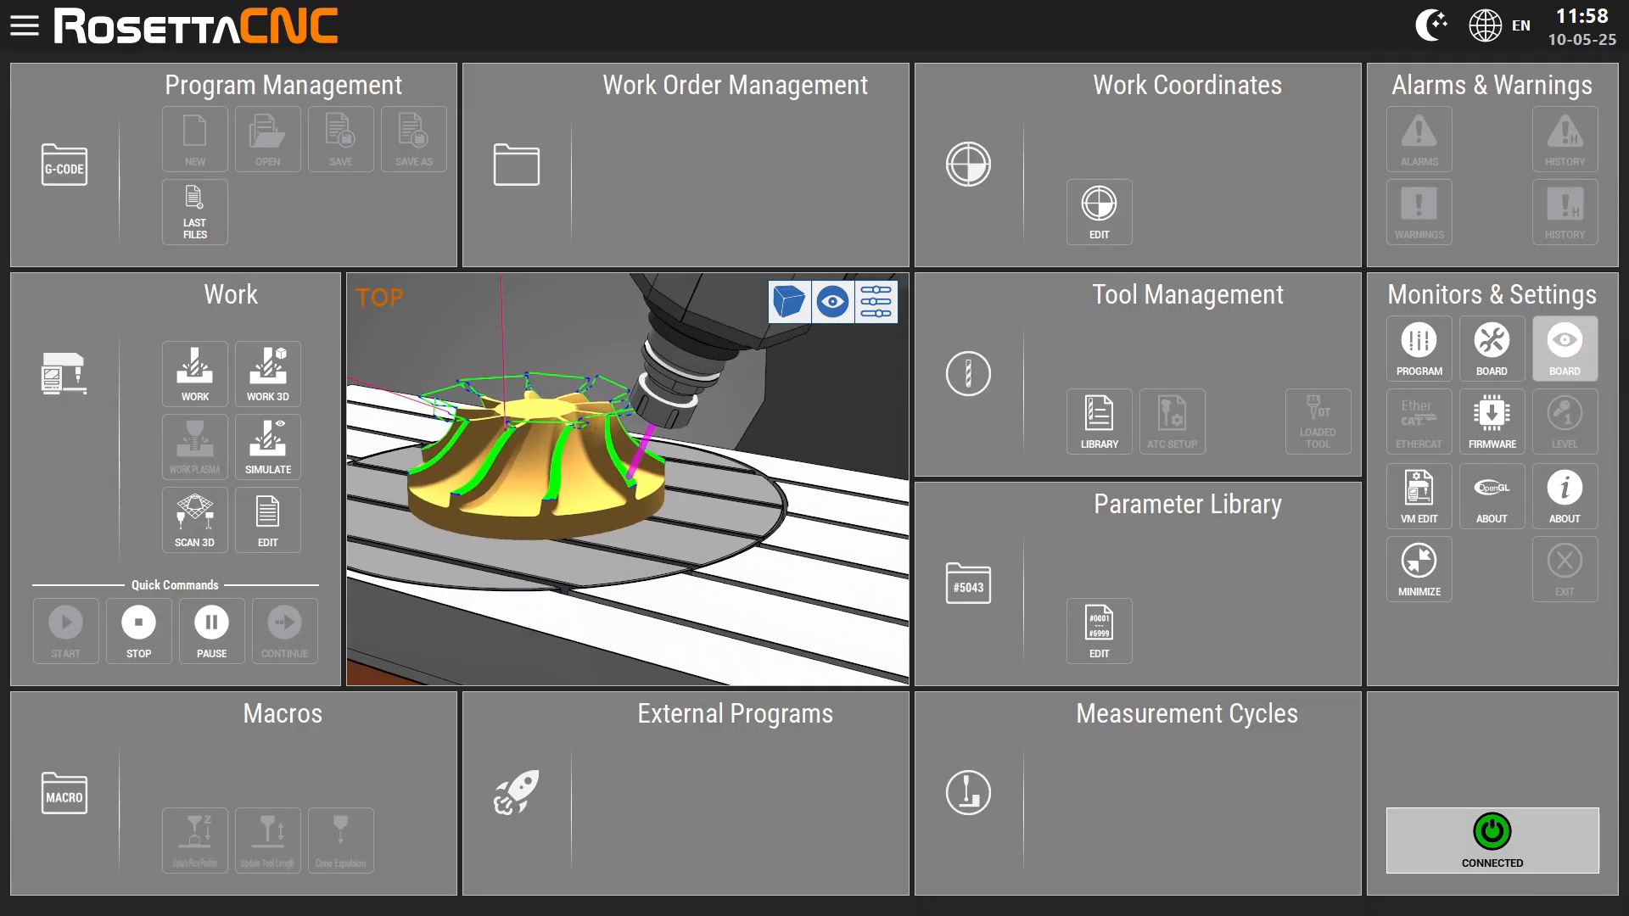
click(65, 36)
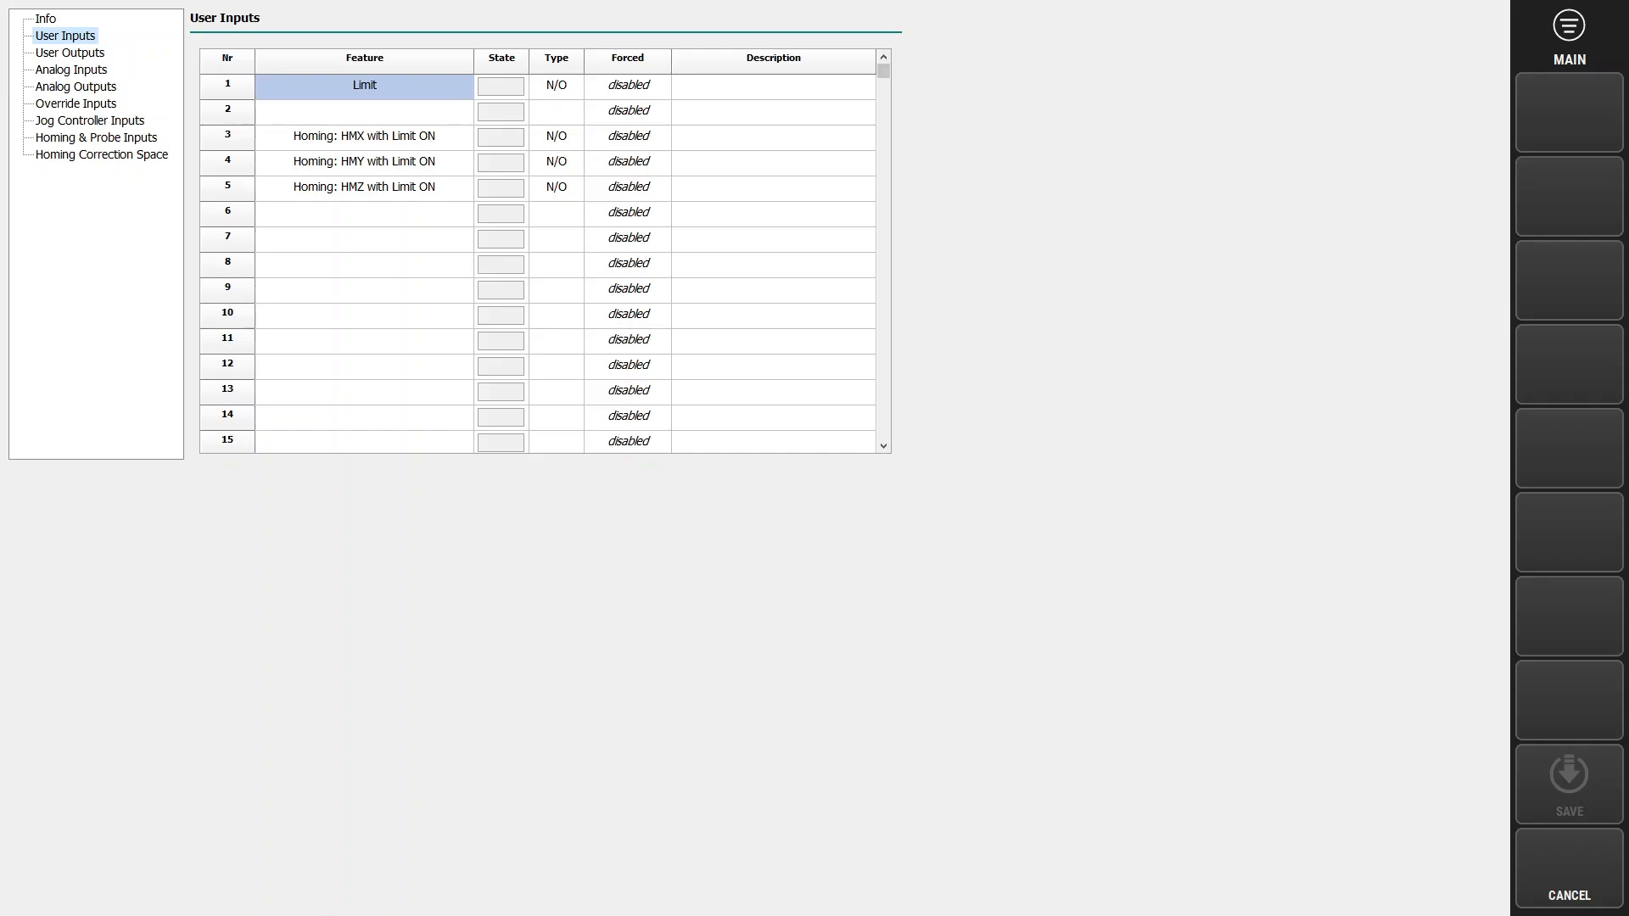
click(69, 53)
click(71, 70)
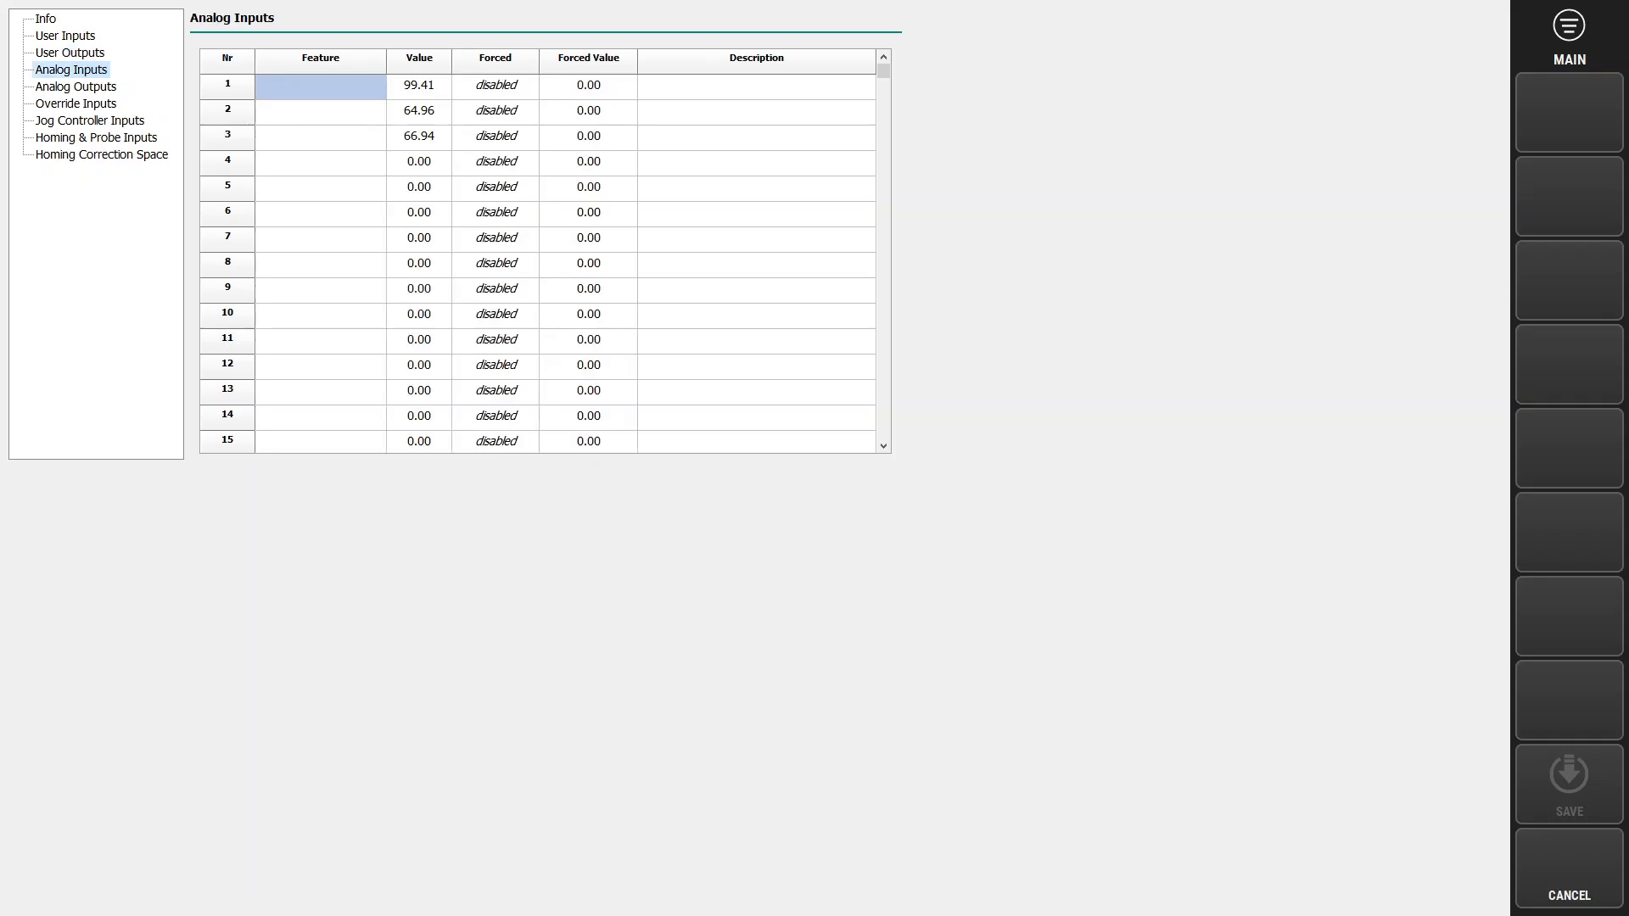
click(76, 86)
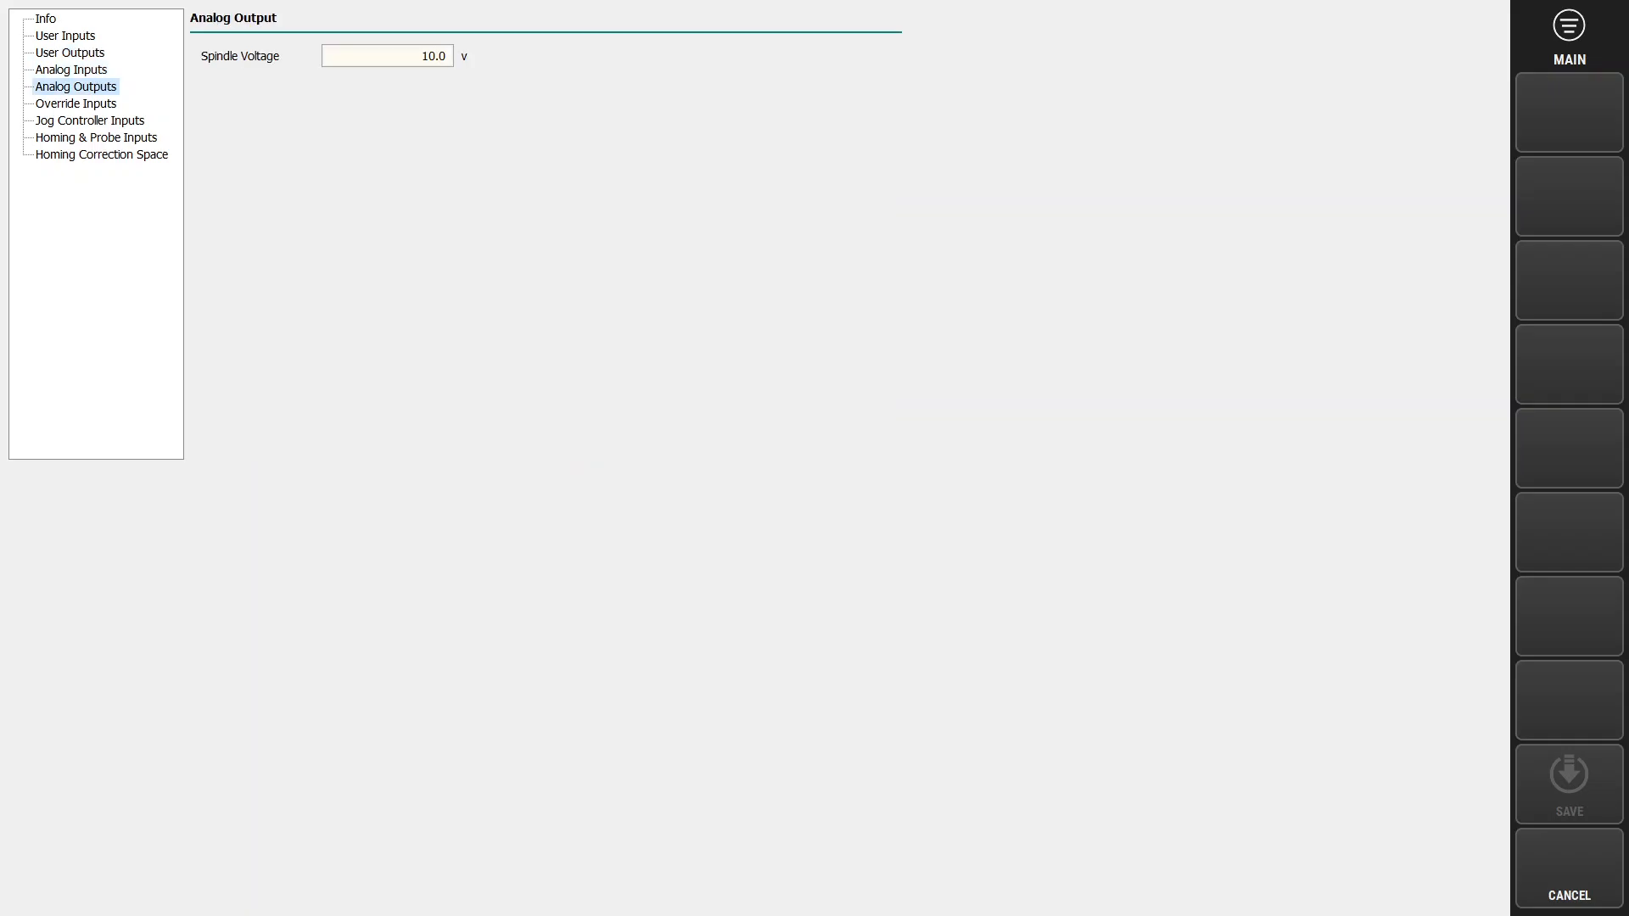
click(75, 104)
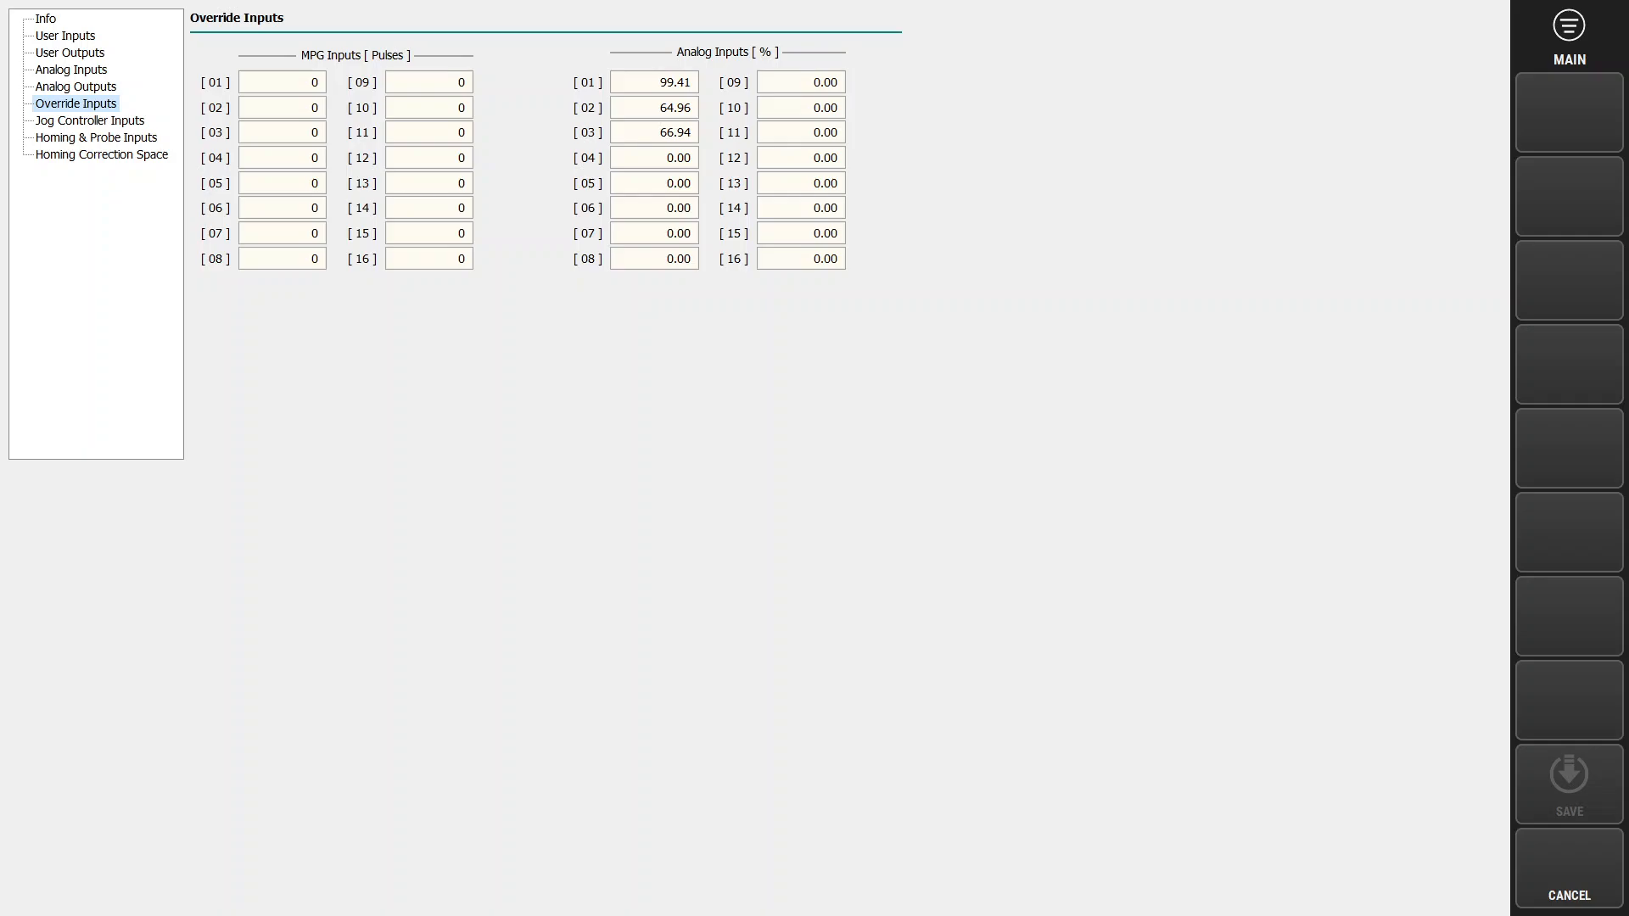
click(1569, 25)
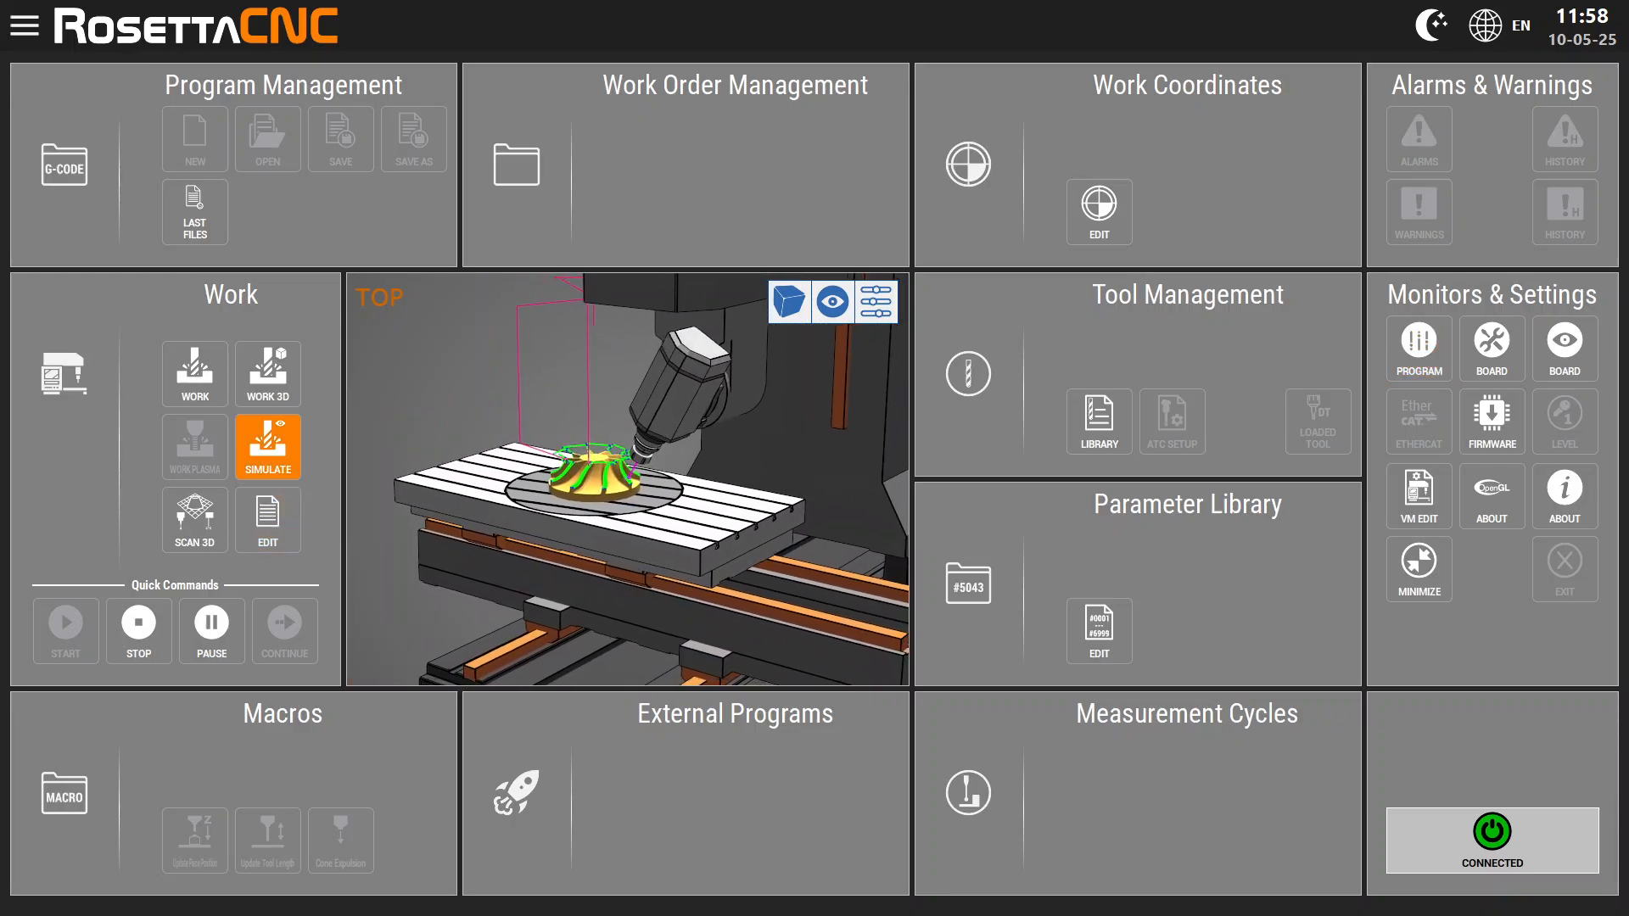
Open the 3D work page and raise the feed override to 100%.
click(268, 374)
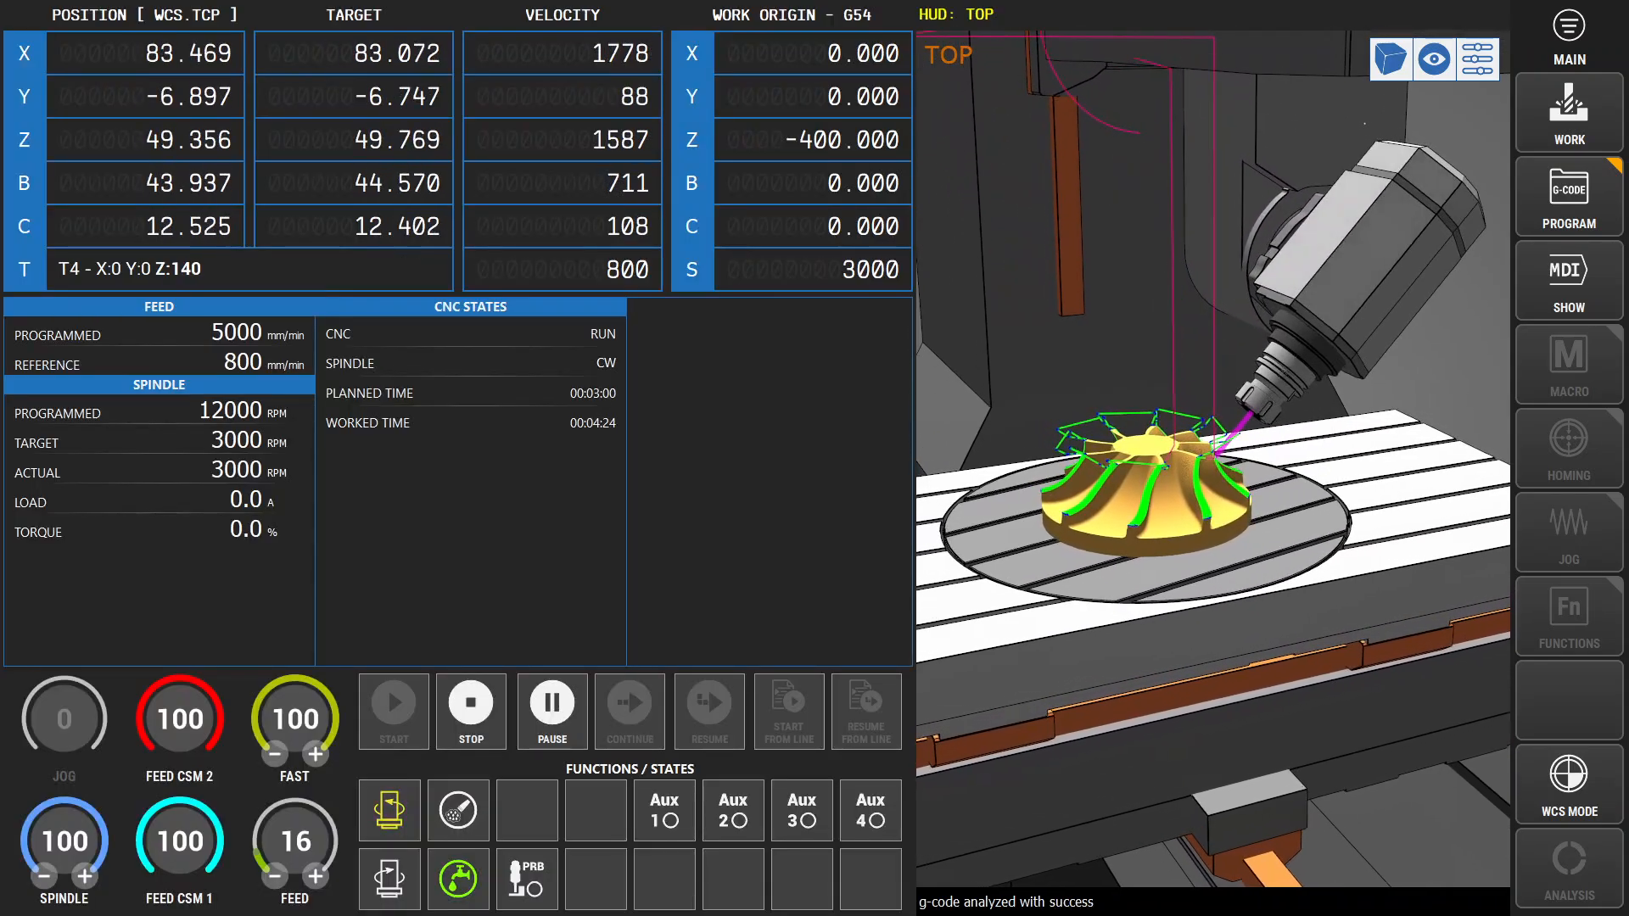
drag(267, 849, 318, 820)
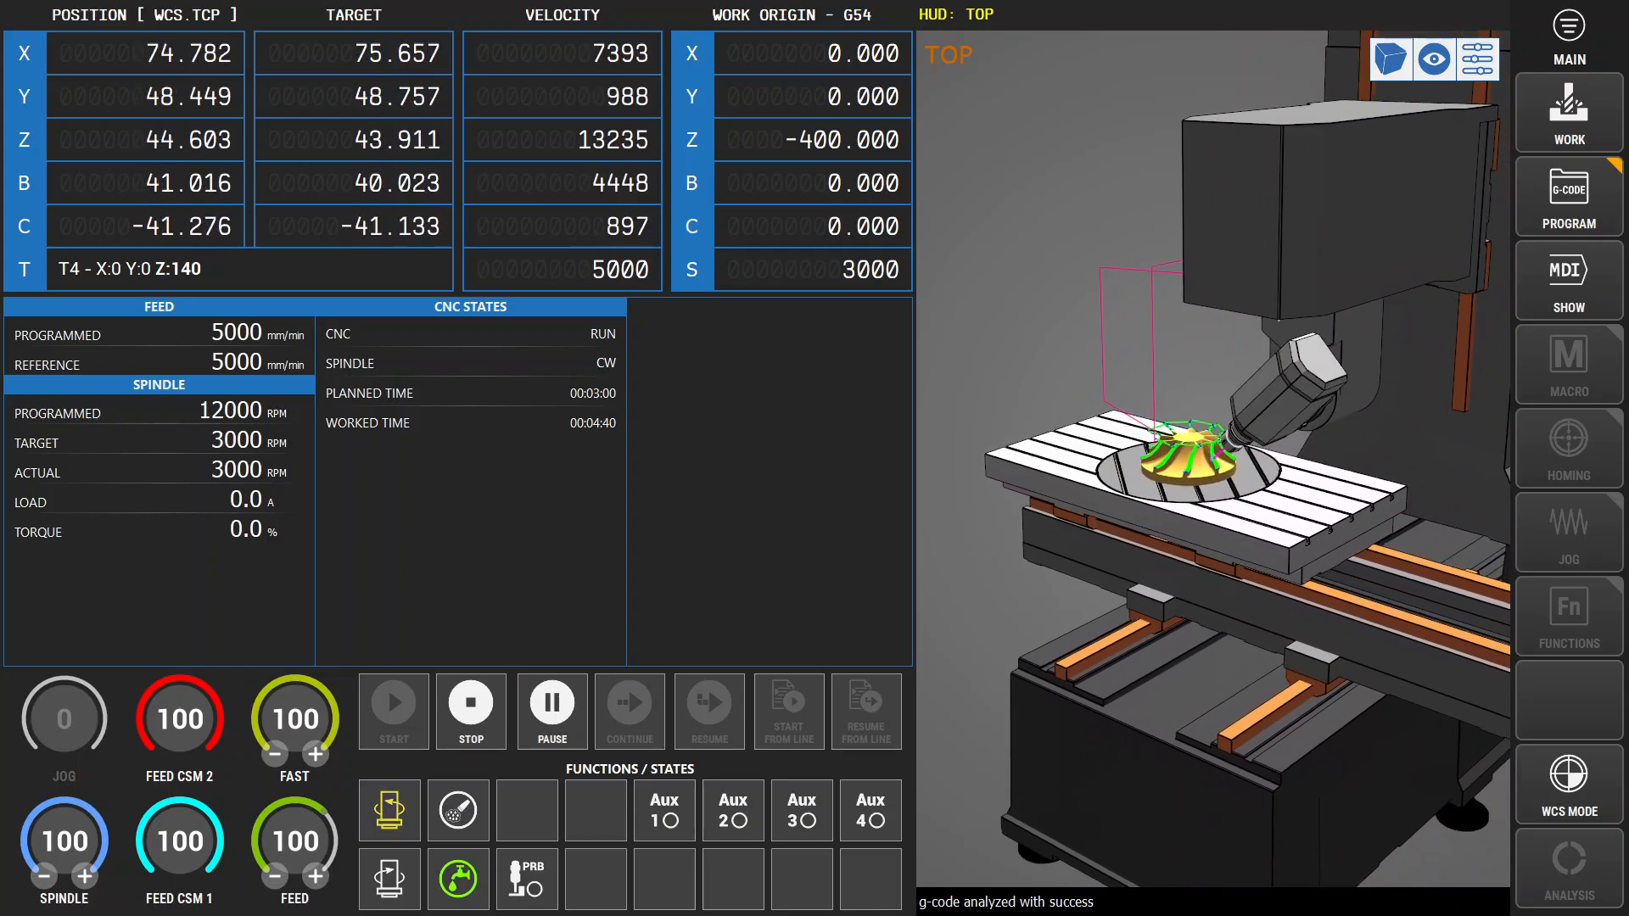
Examine the running G-code listing and the program management commands.
click(1570, 113)
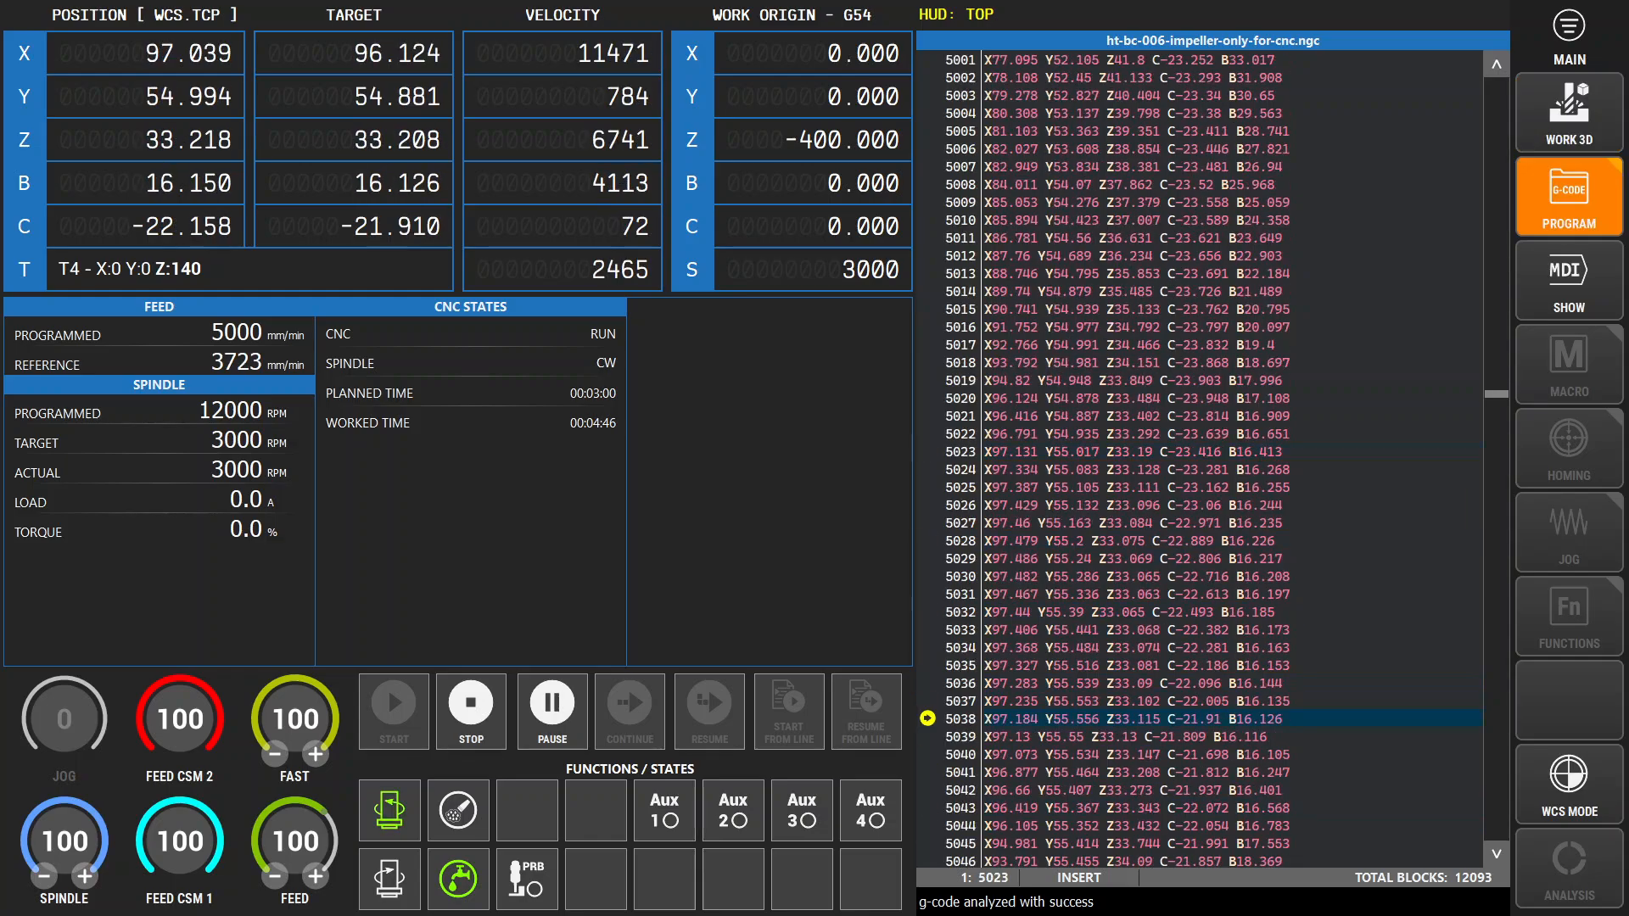
click(1569, 195)
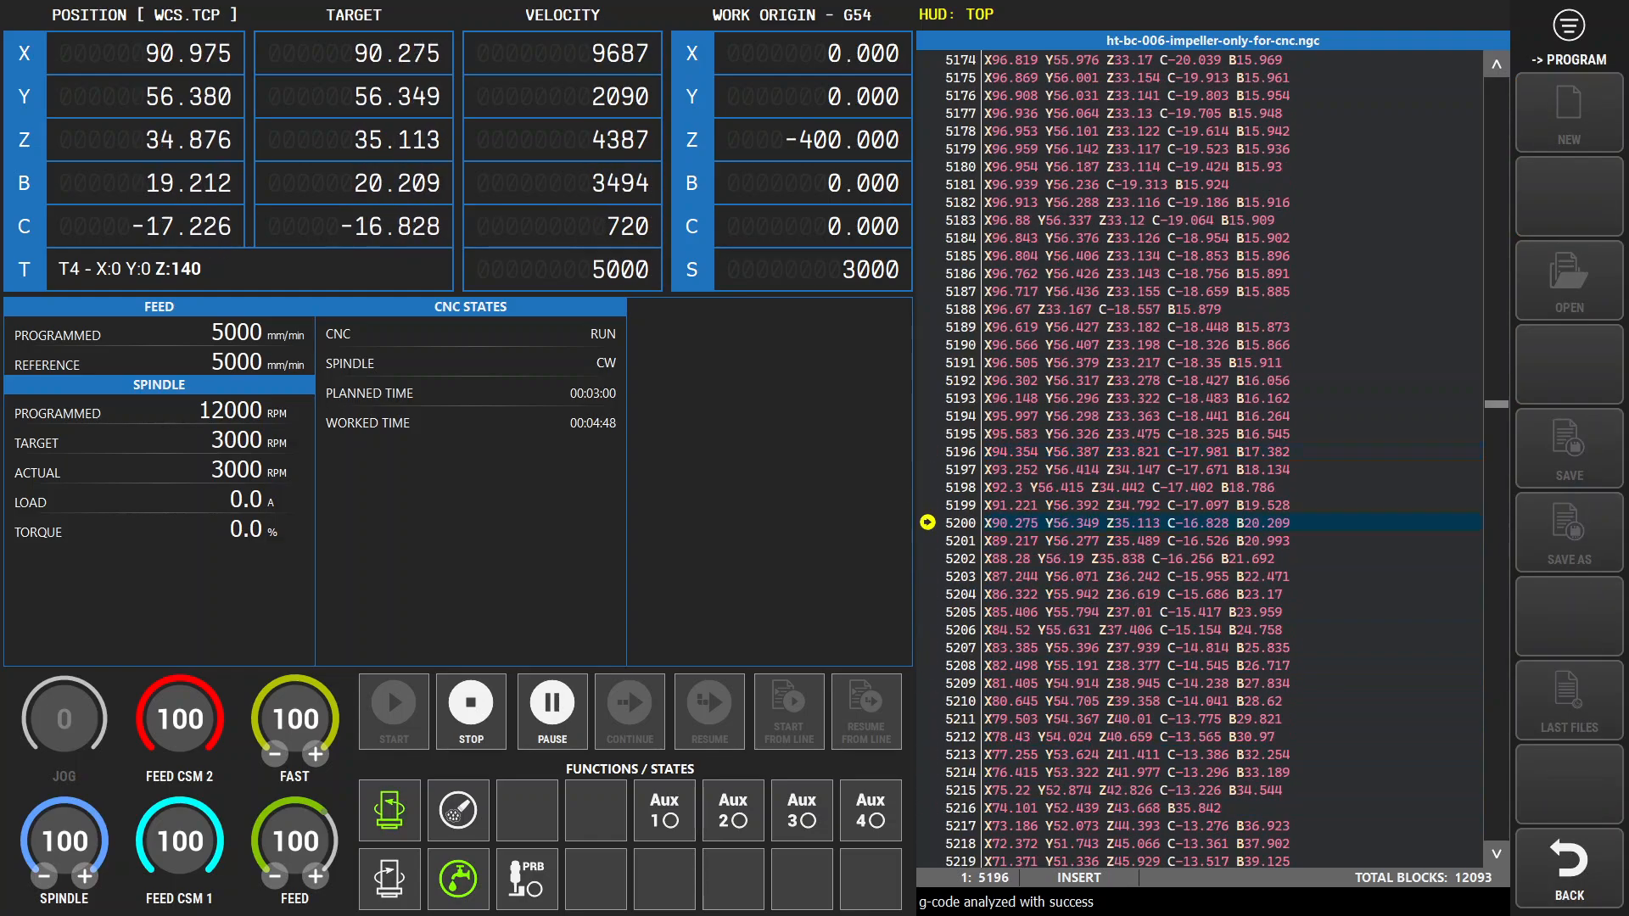
click(1569, 870)
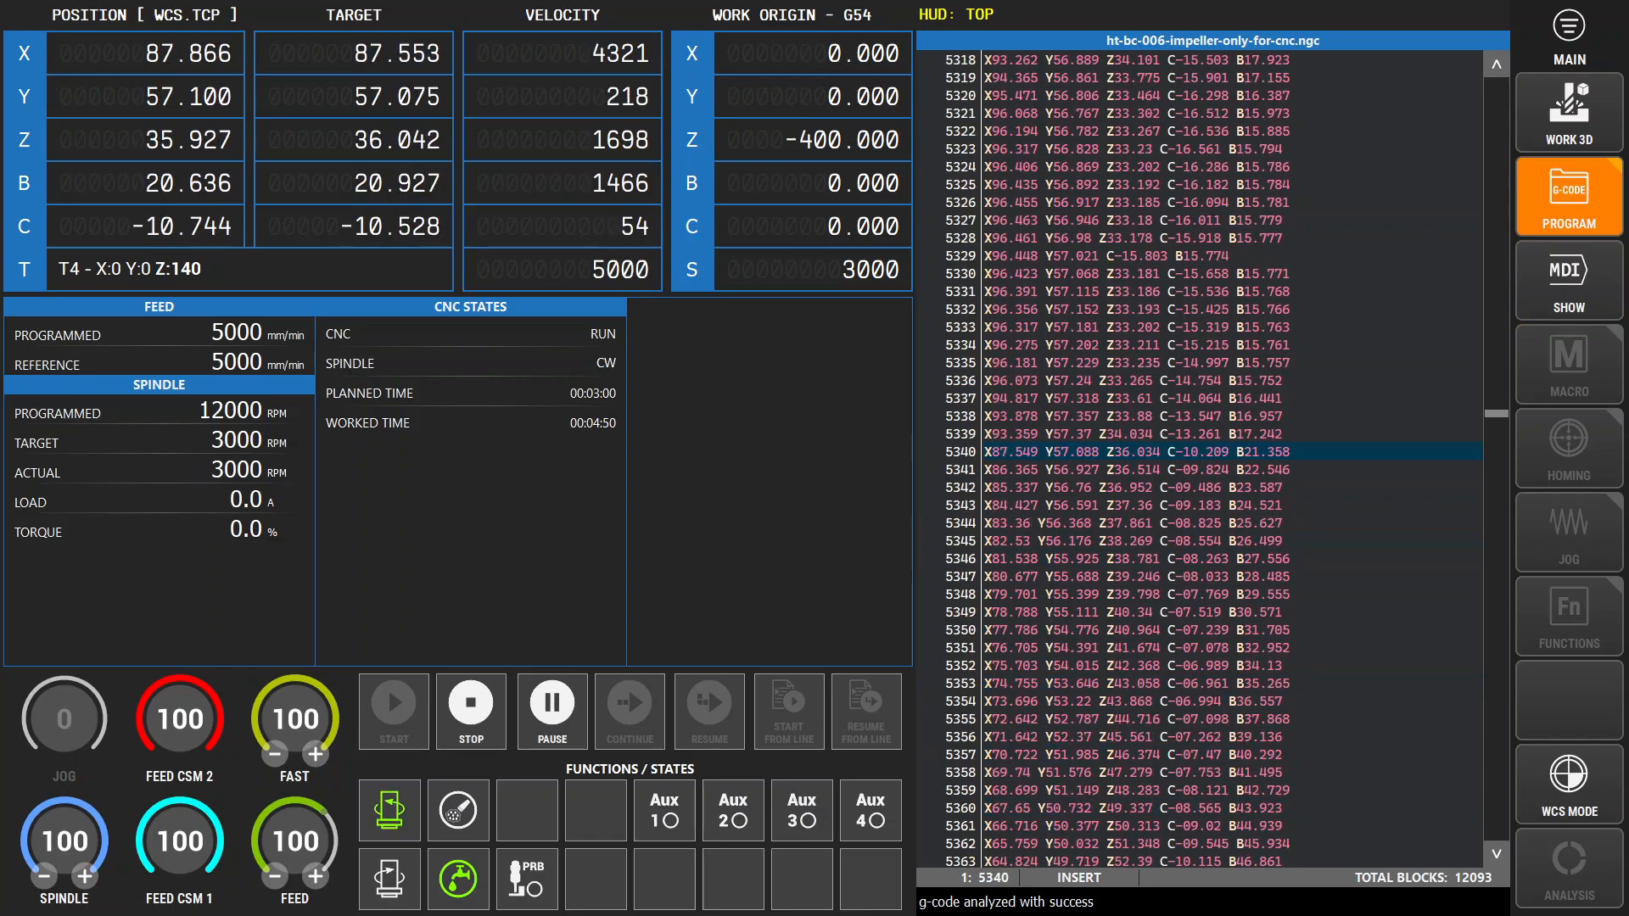
Return to the 3D machine view and stop the running program.
click(1570, 111)
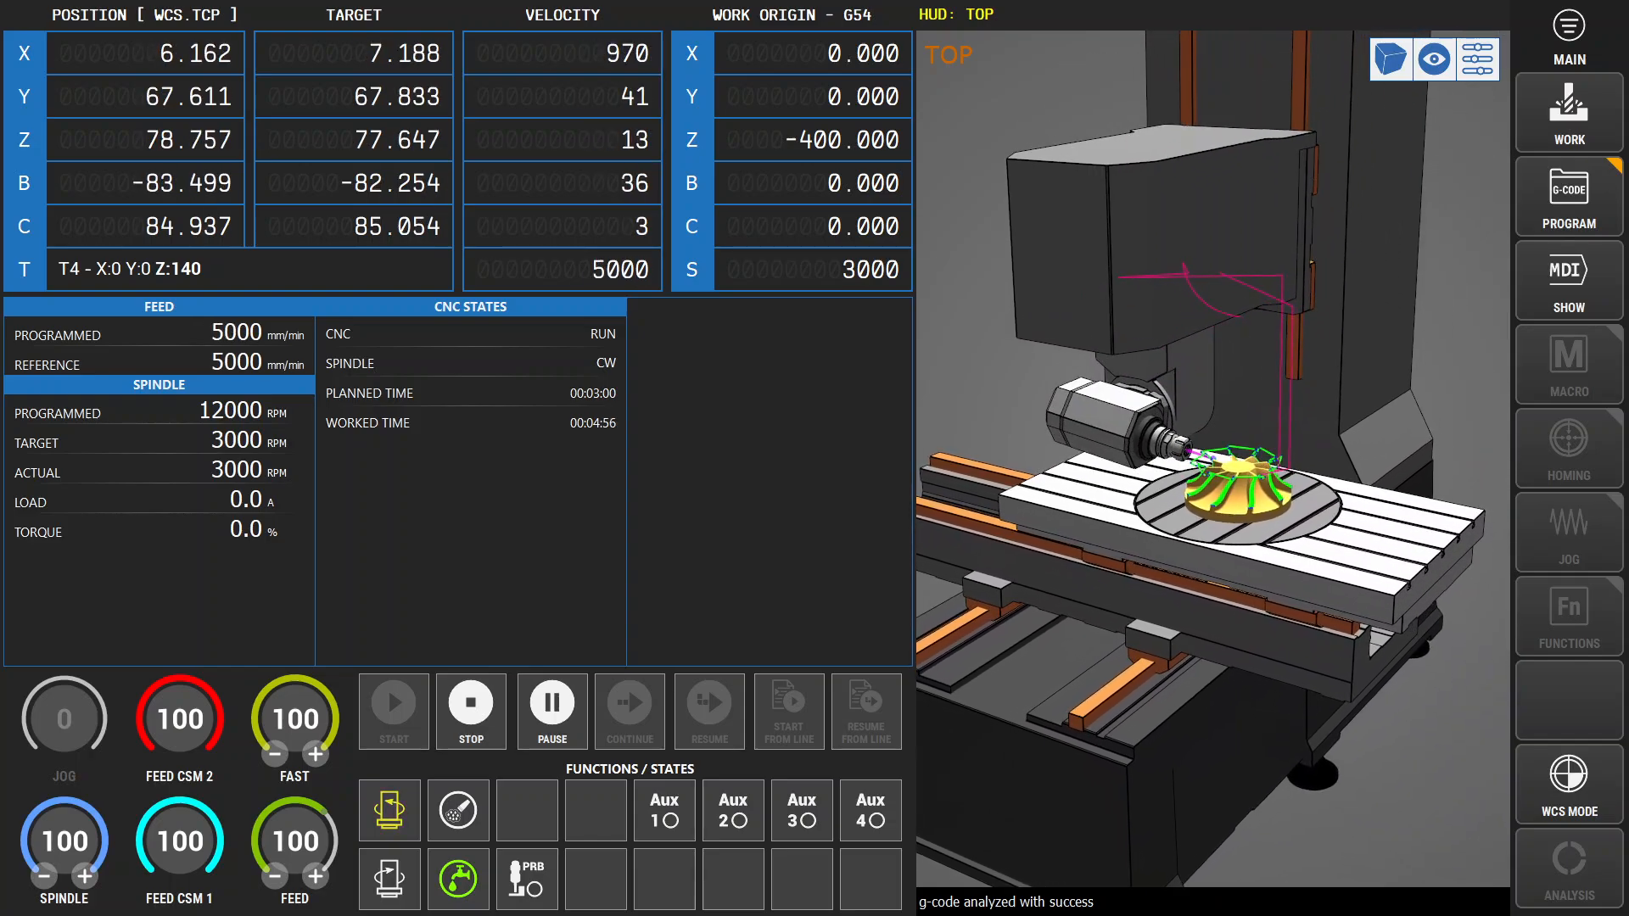
scroll(1213, 459, down, 5)
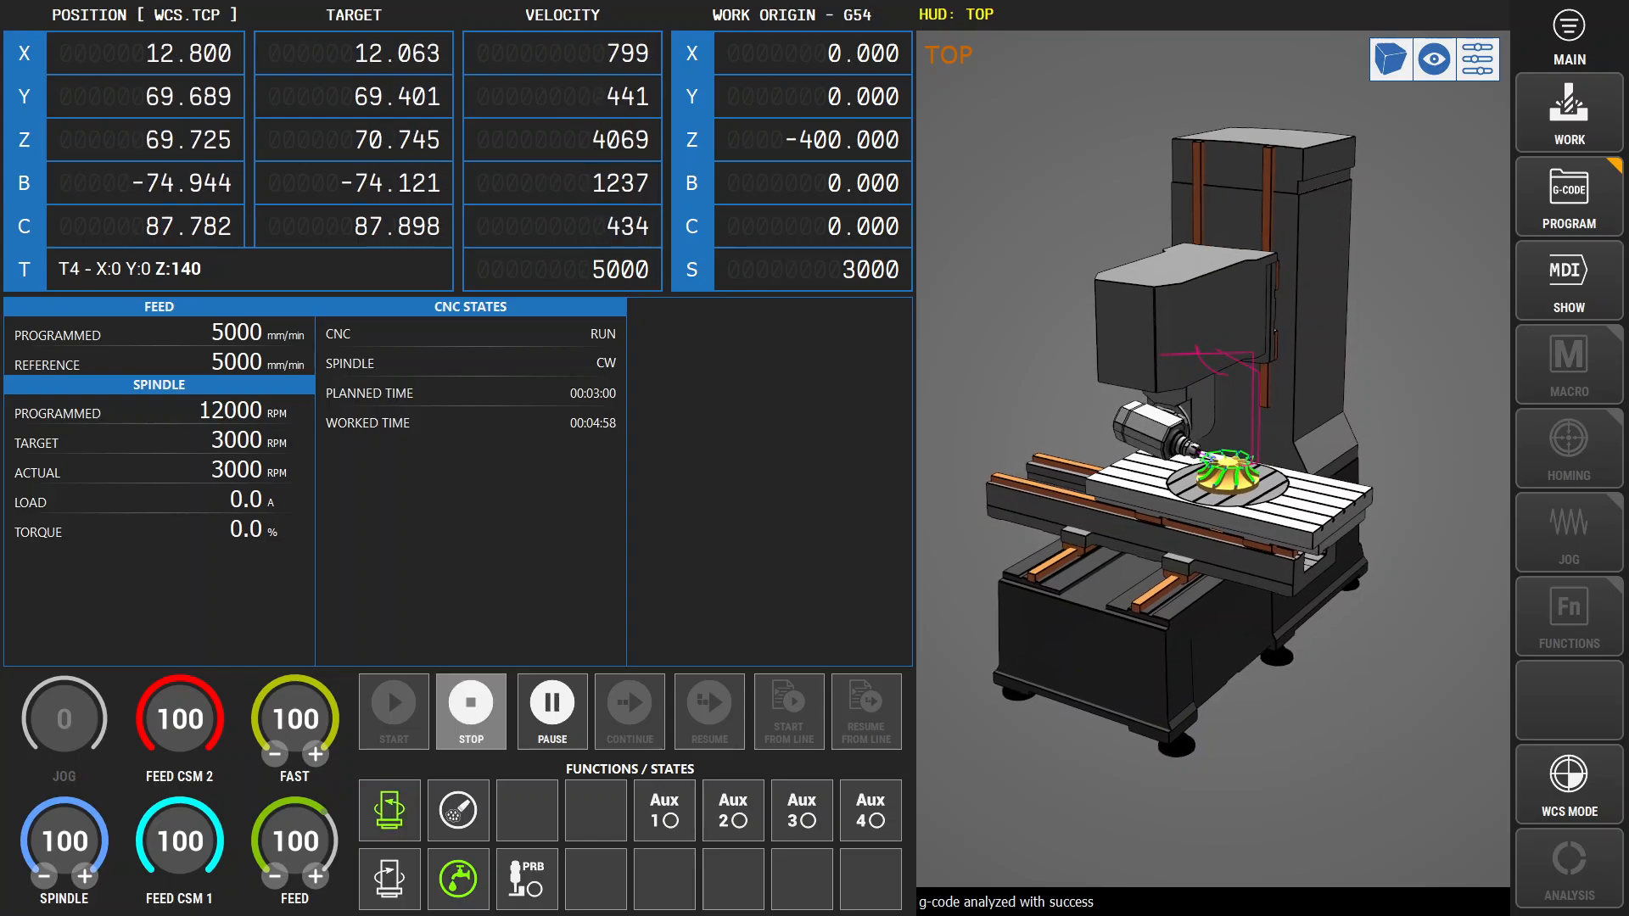
click(471, 711)
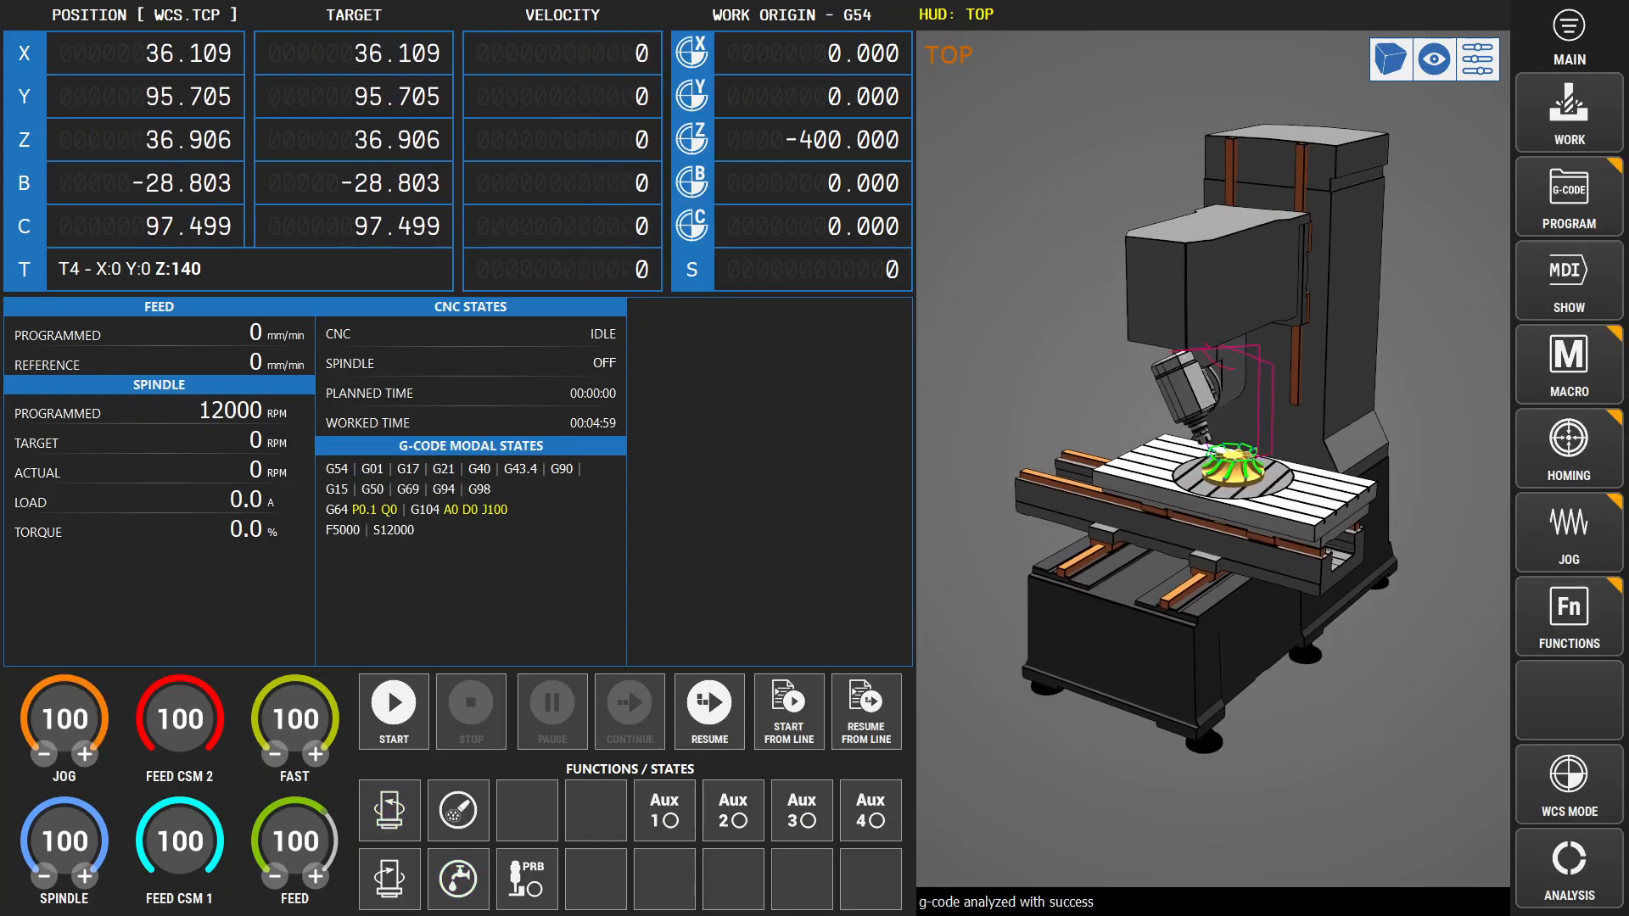
Jog the Z axis up, reduce the jog override to 46% and jog B negative and back to about -2.5.
click(1569, 532)
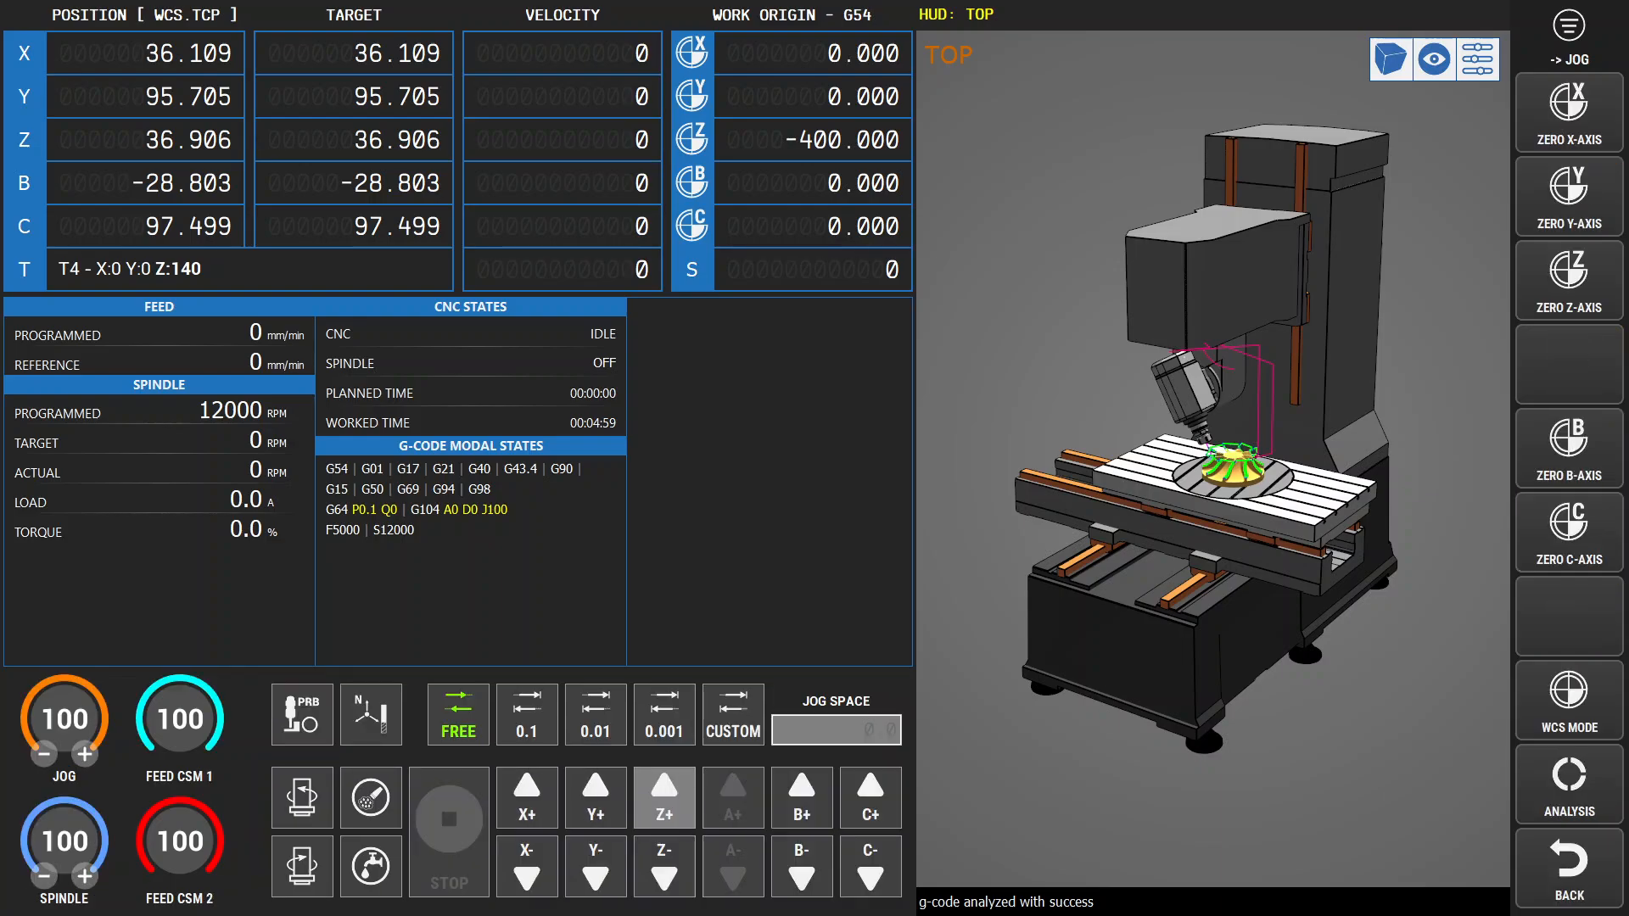
click(665, 797)
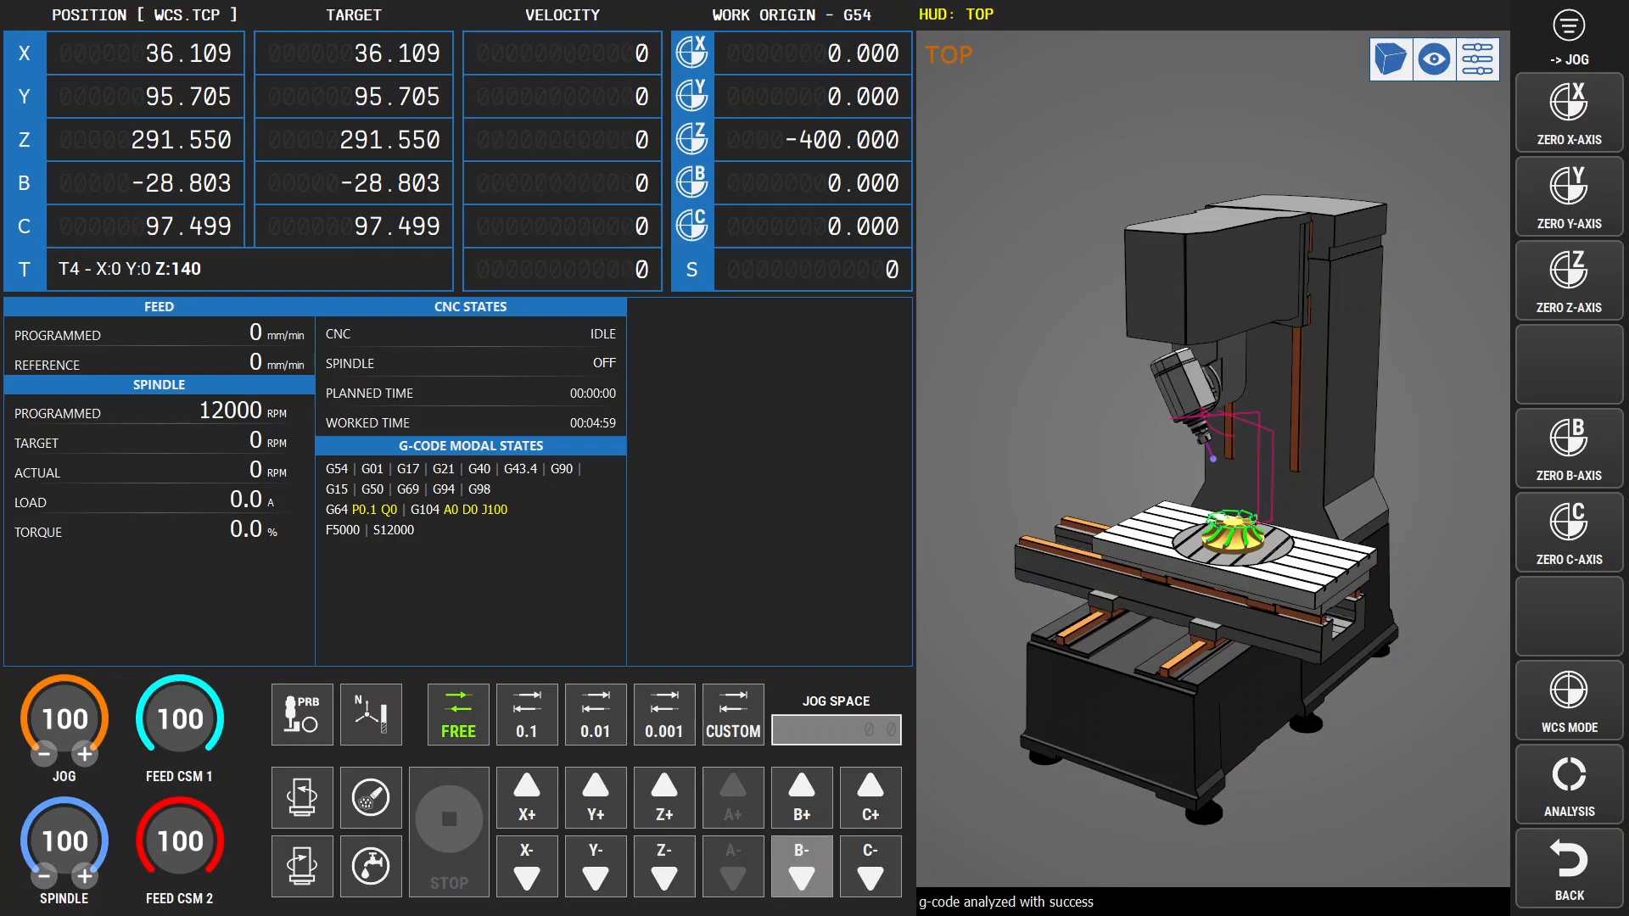
click(801, 866)
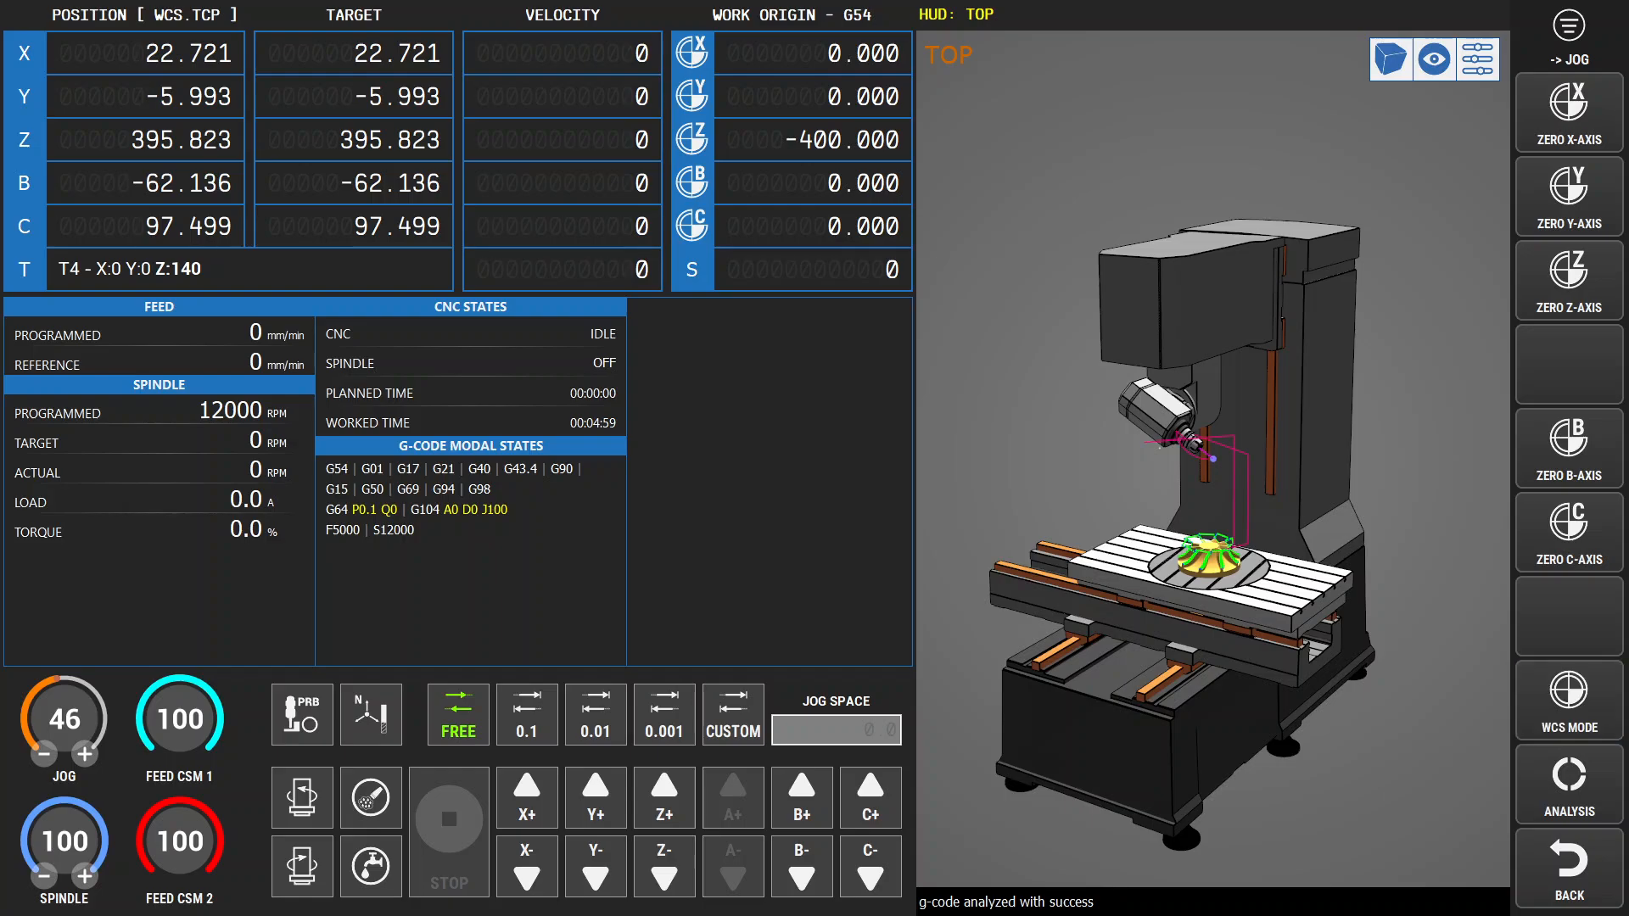
click(802, 798)
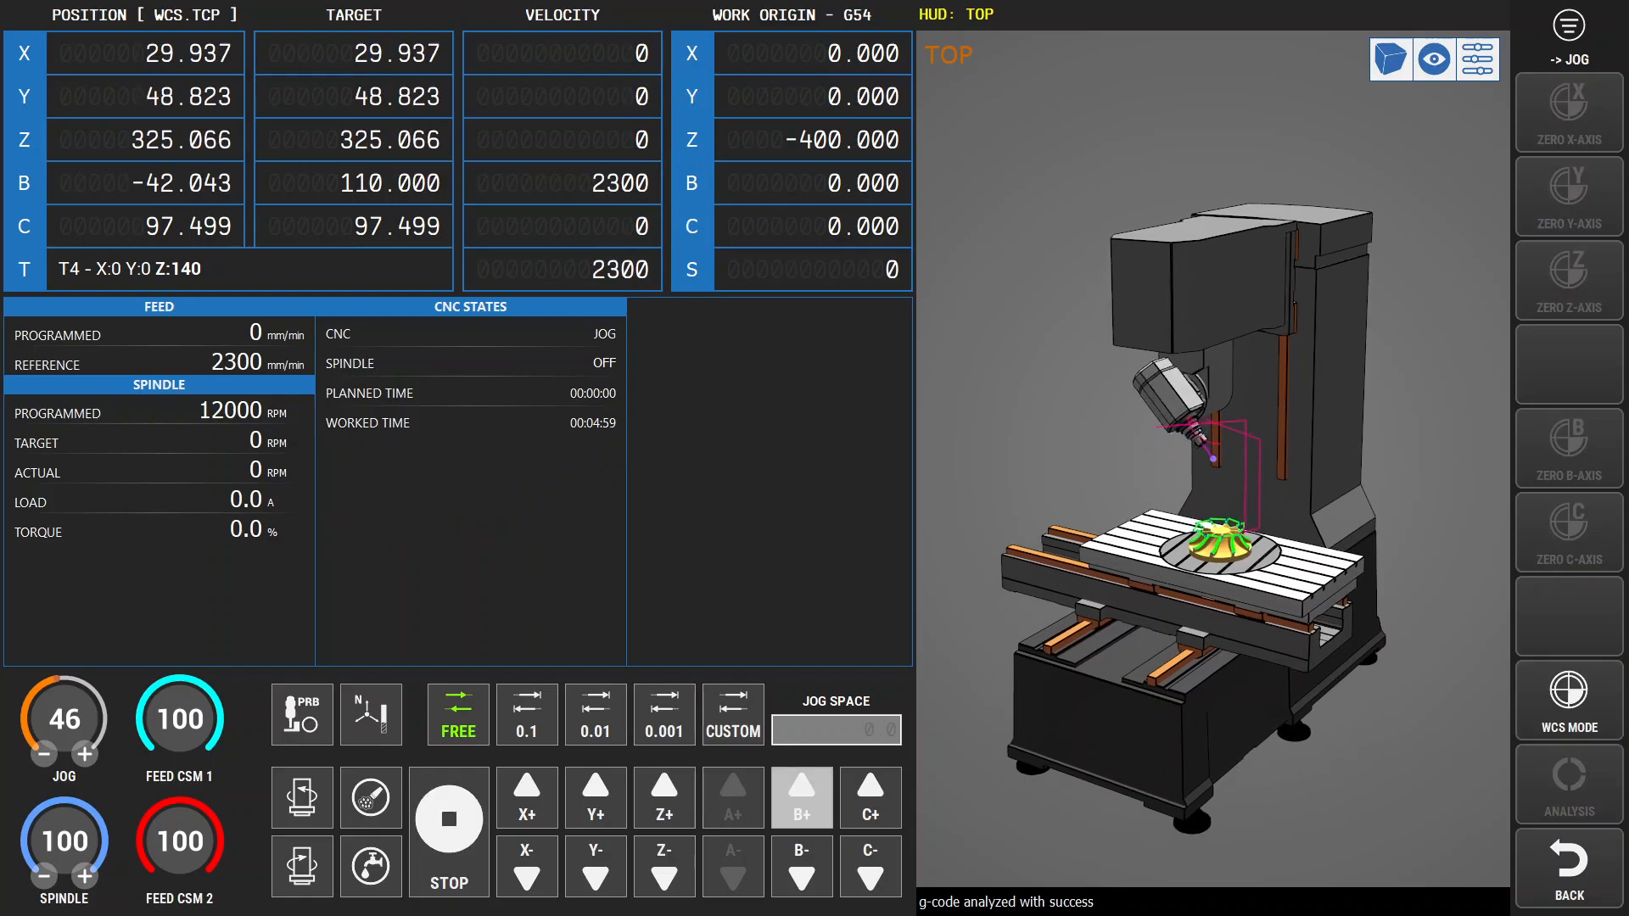
Turn off Follow Tool in the 3D view and check the transparency settings for grid, model, machine and tool.
click(1434, 60)
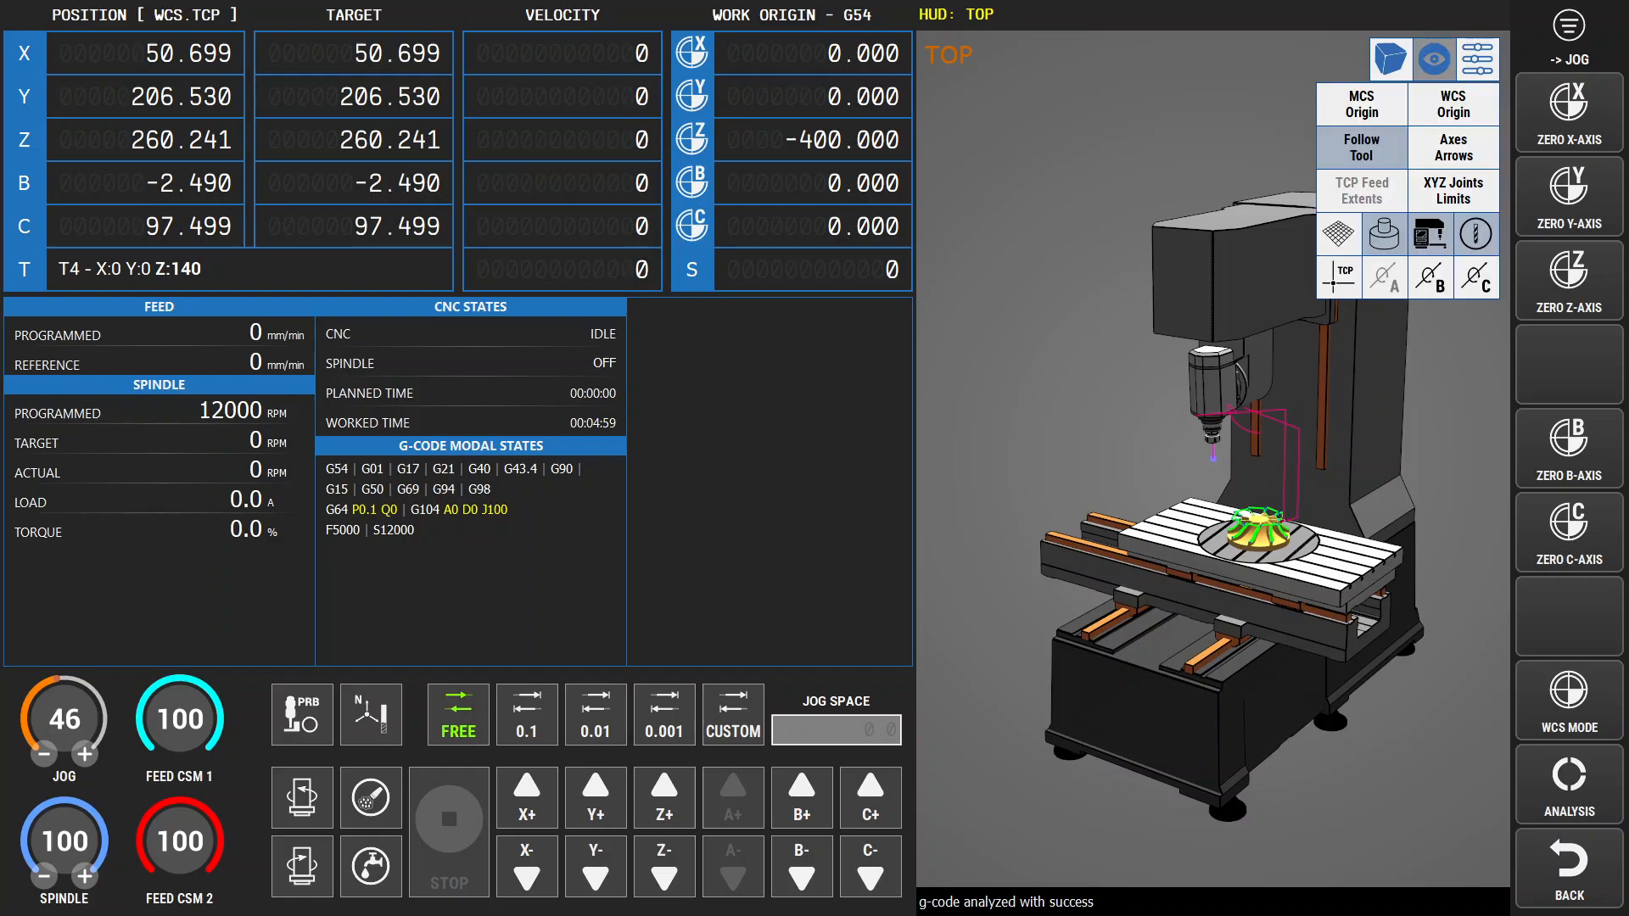
click(1362, 146)
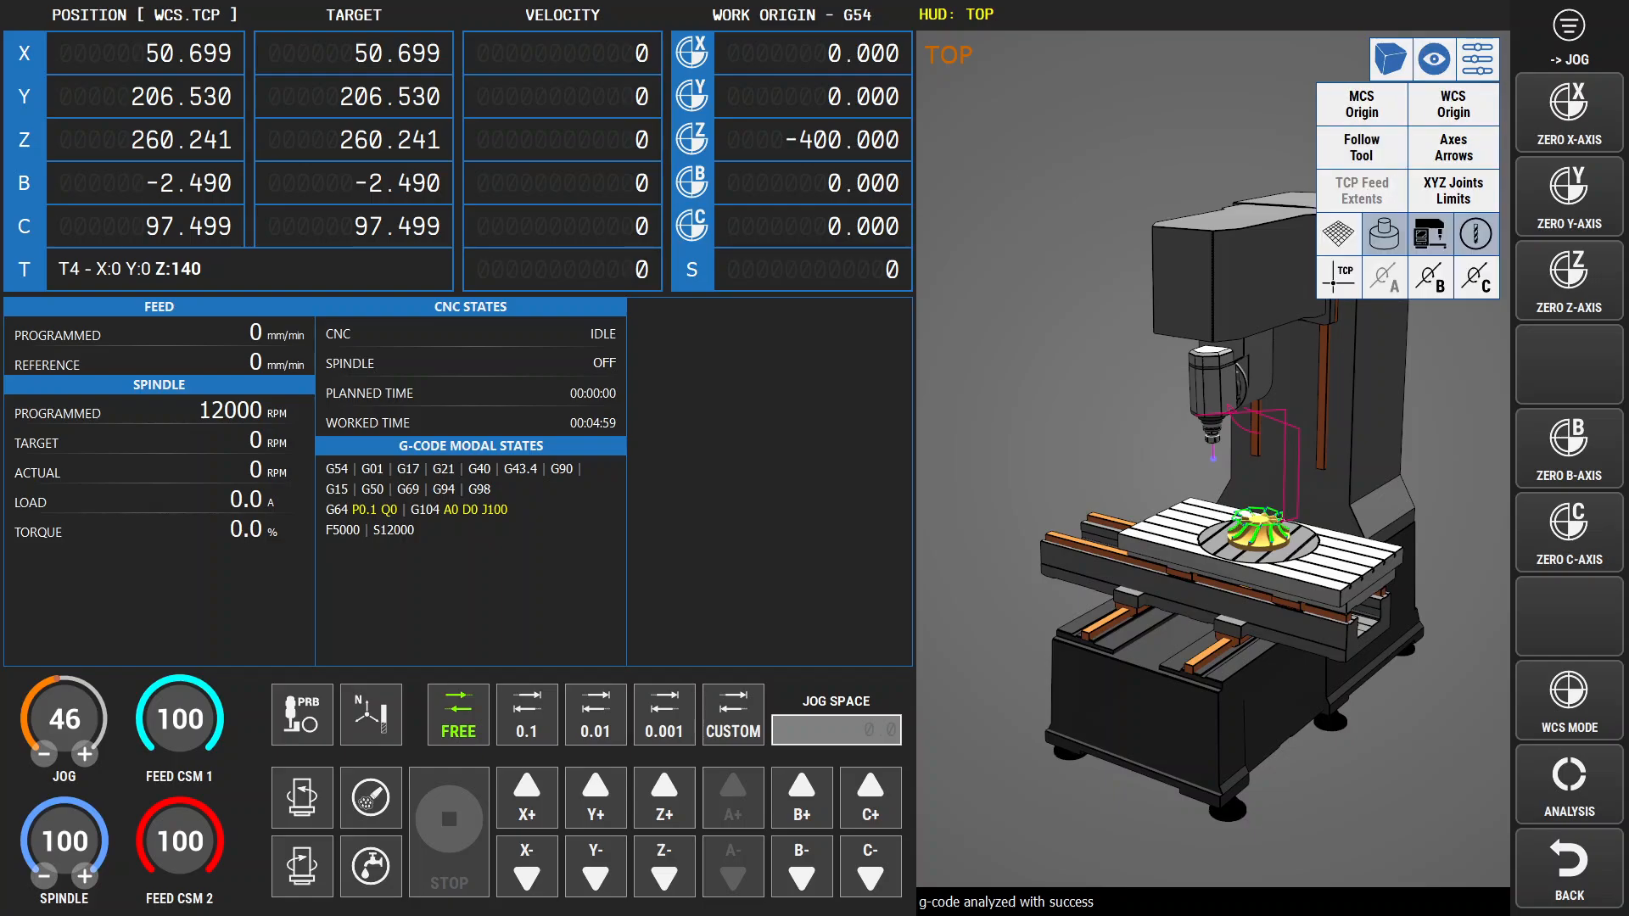
click(1477, 59)
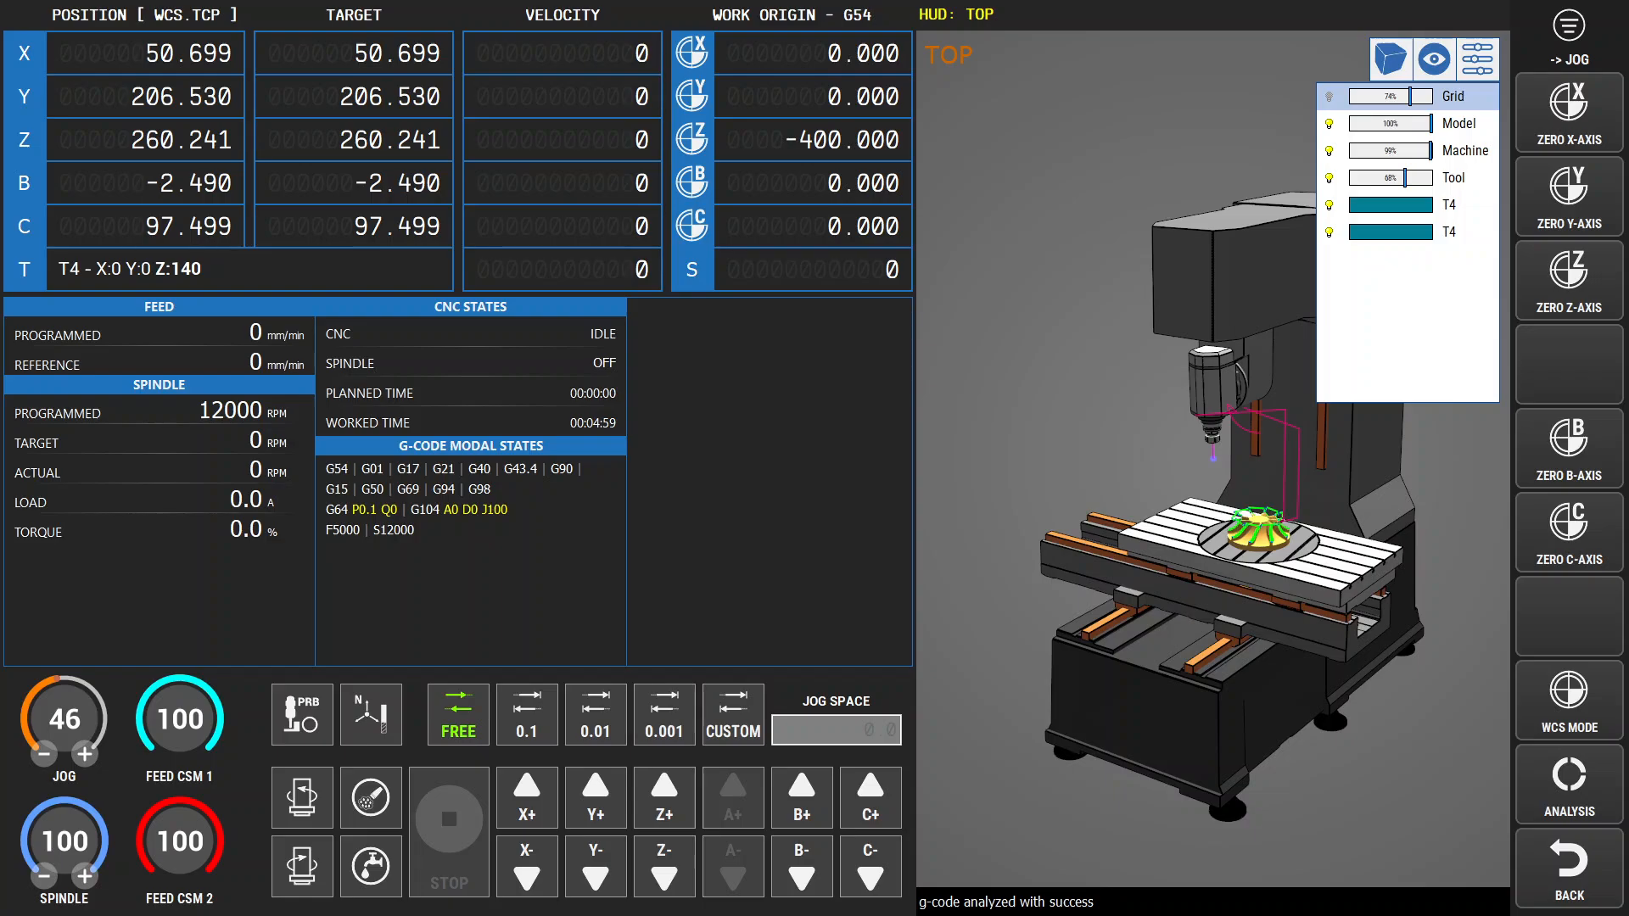
click(1477, 60)
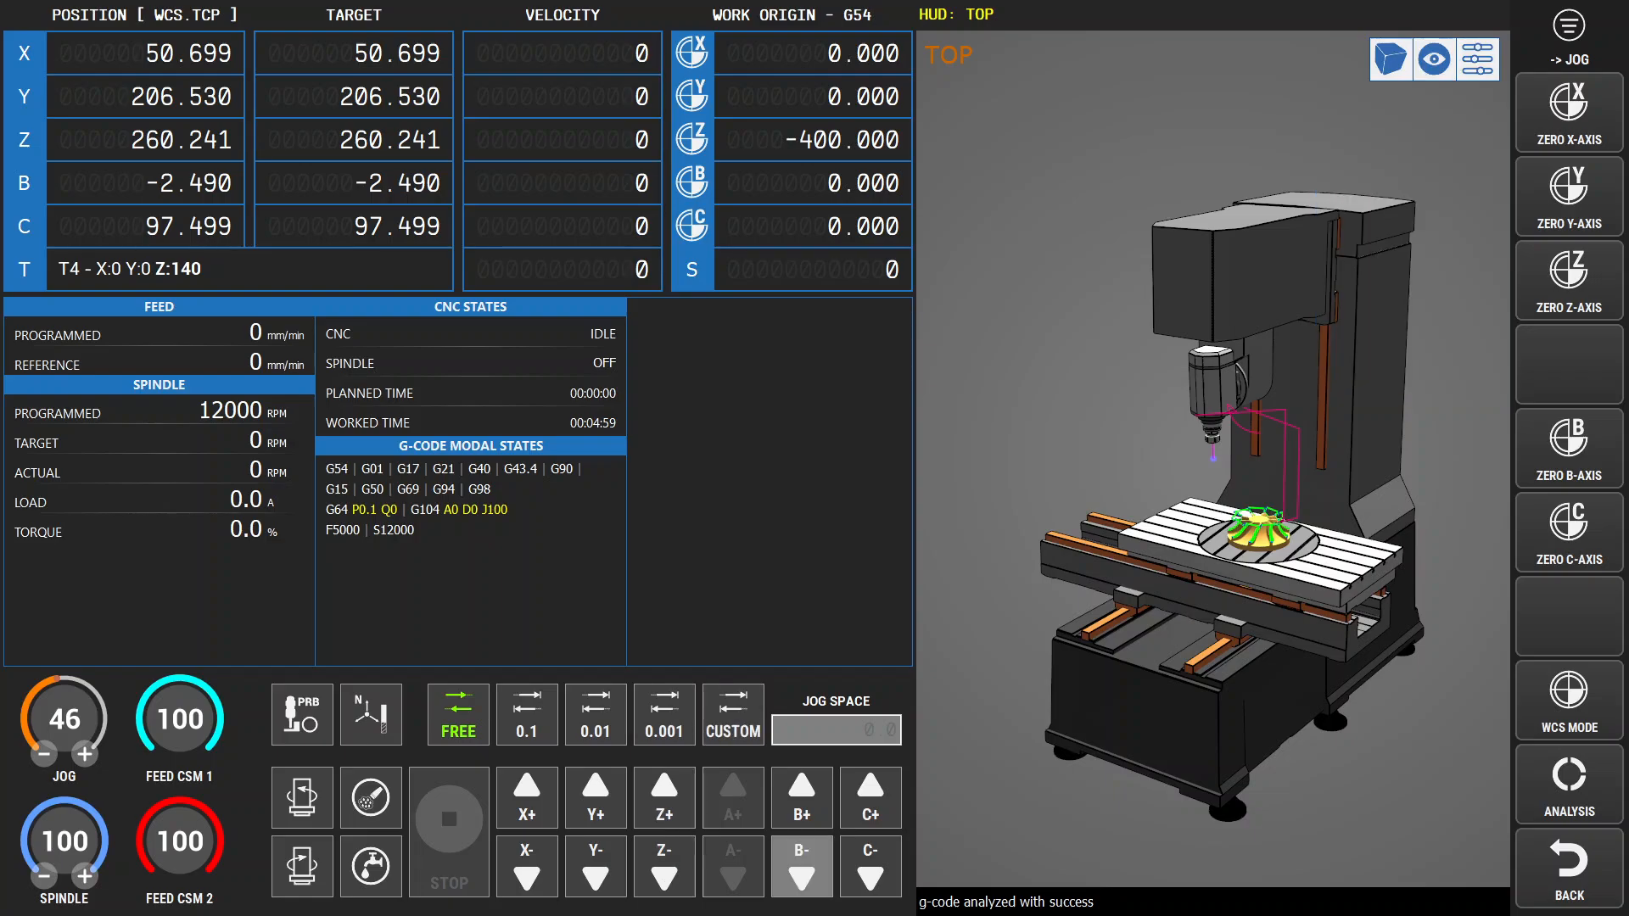
Jog the B and C axes in both directions, ending at about B 5.0 and C 121.7.
click(801, 866)
click(802, 793)
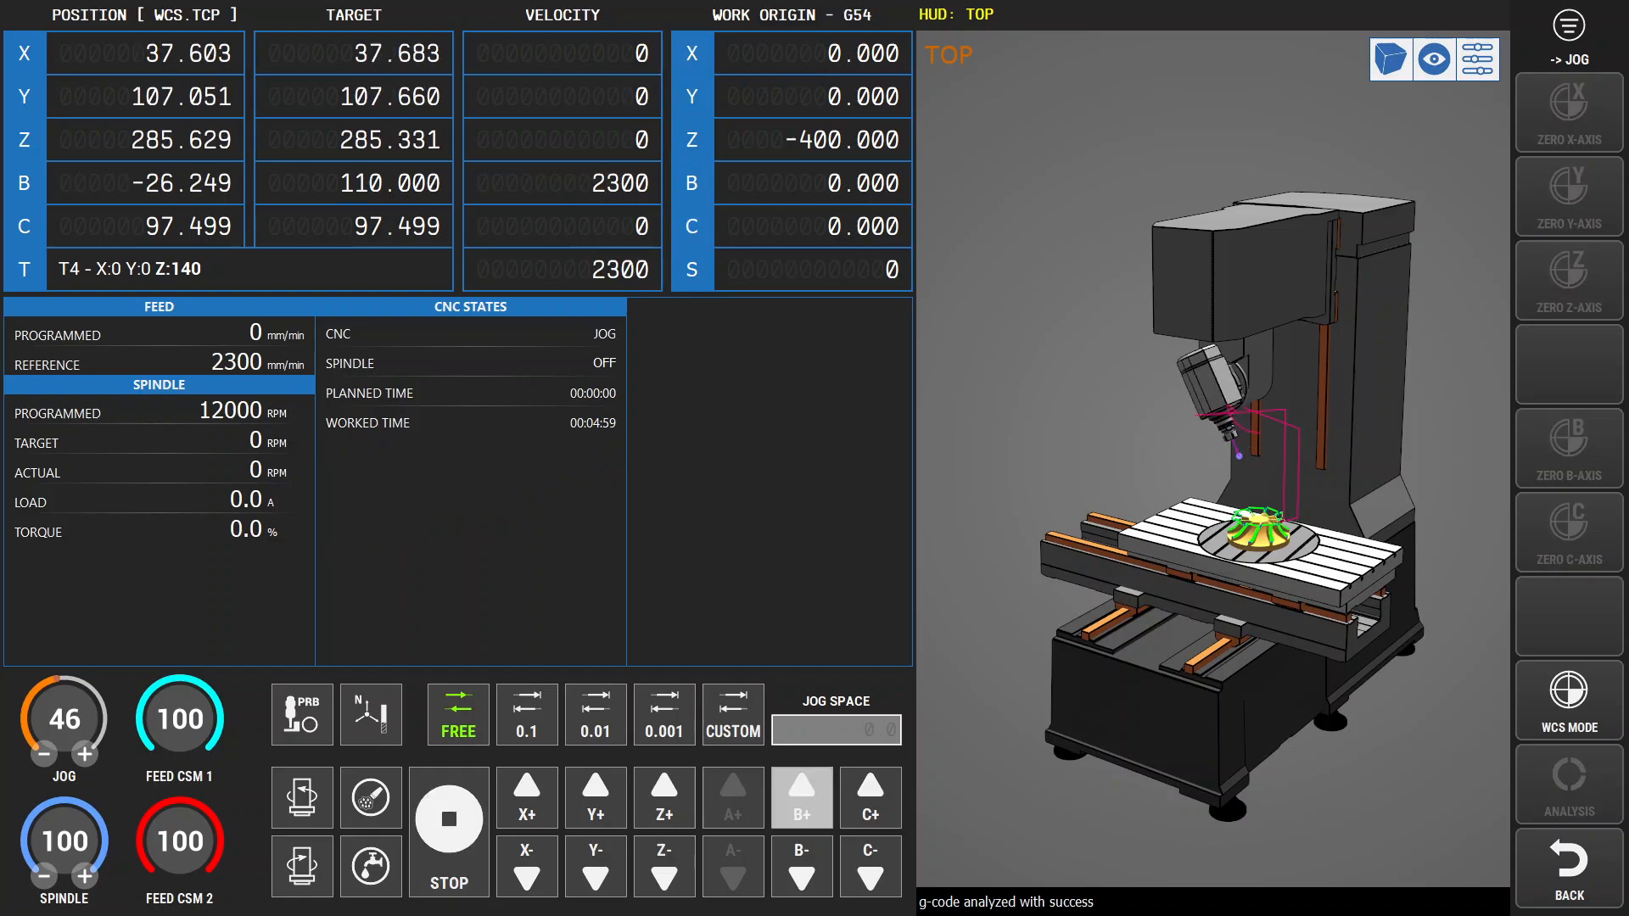
click(871, 798)
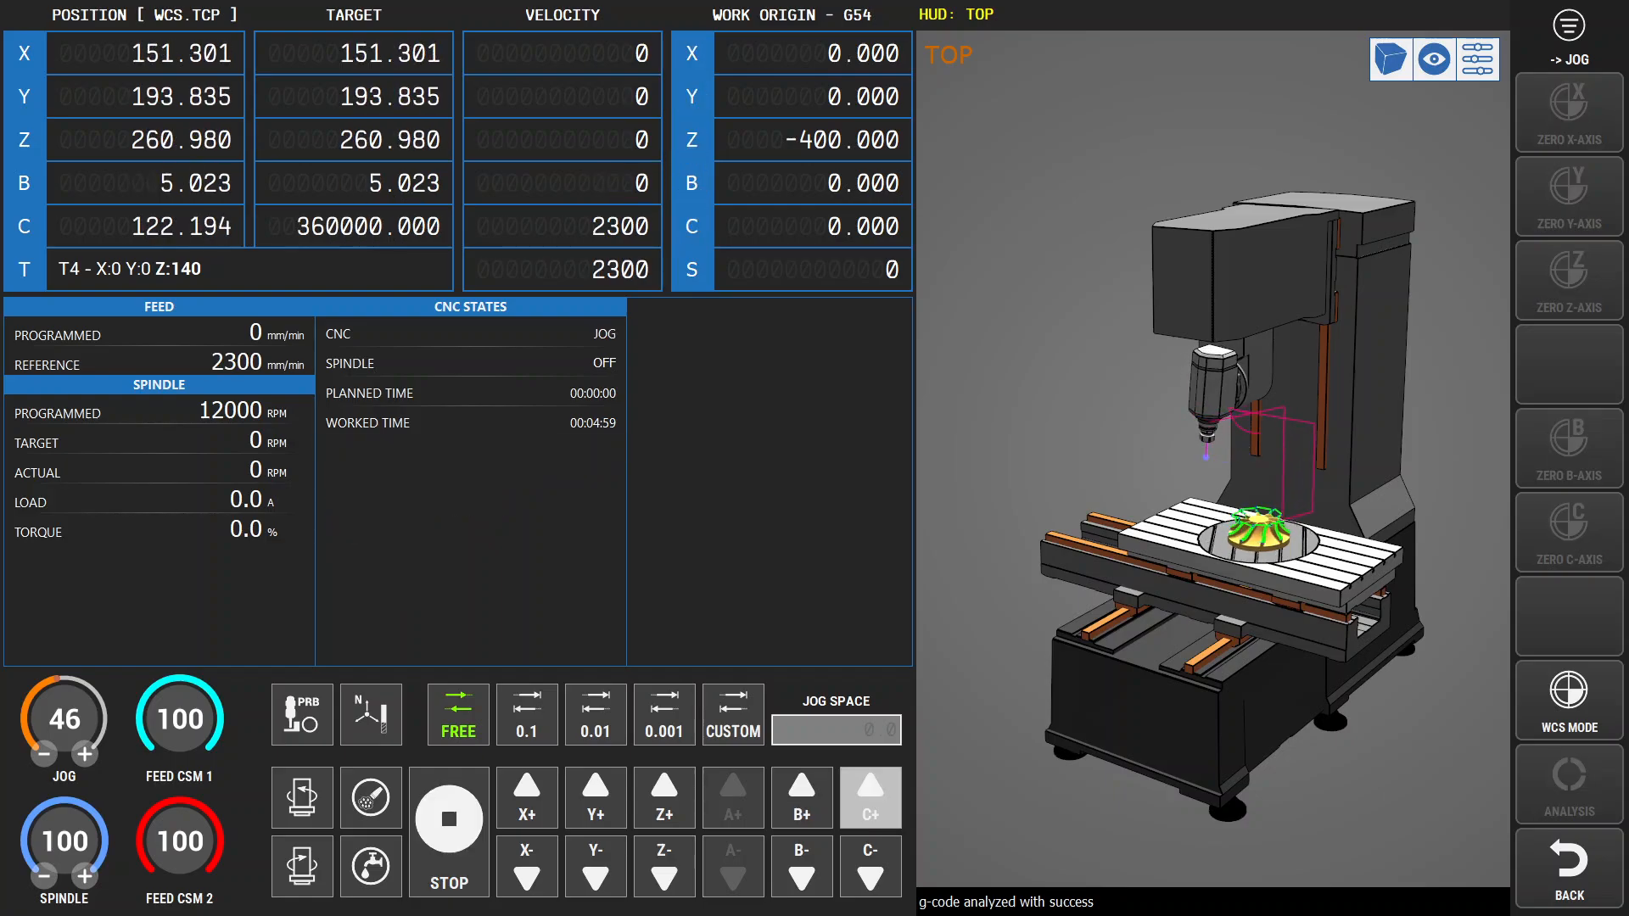
click(449, 819)
click(871, 866)
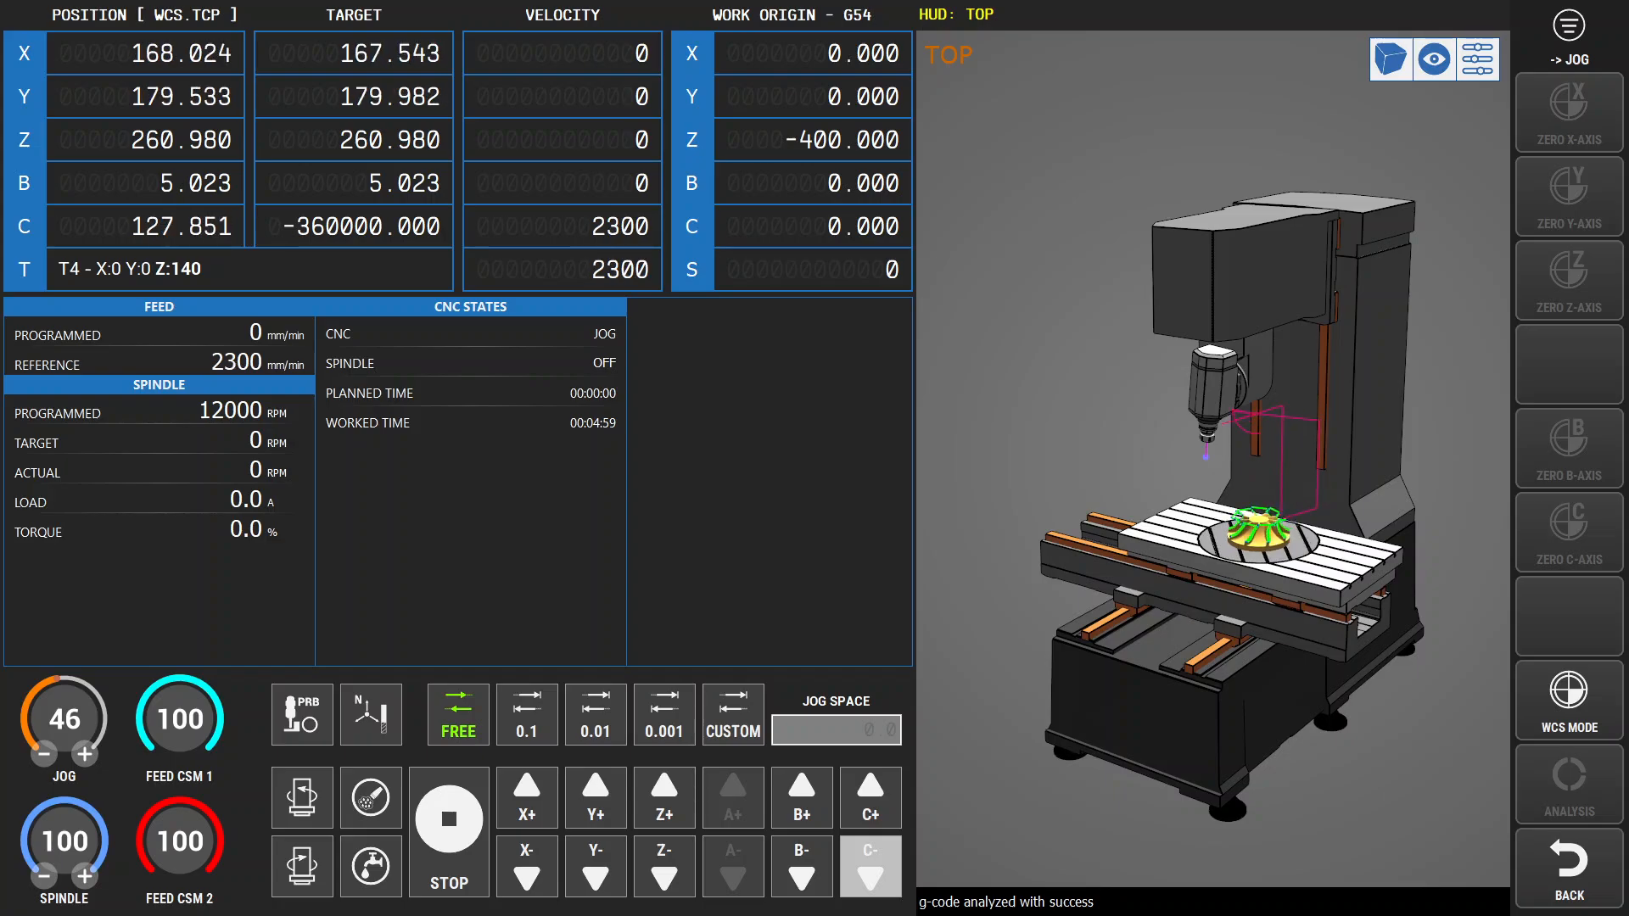
click(665, 798)
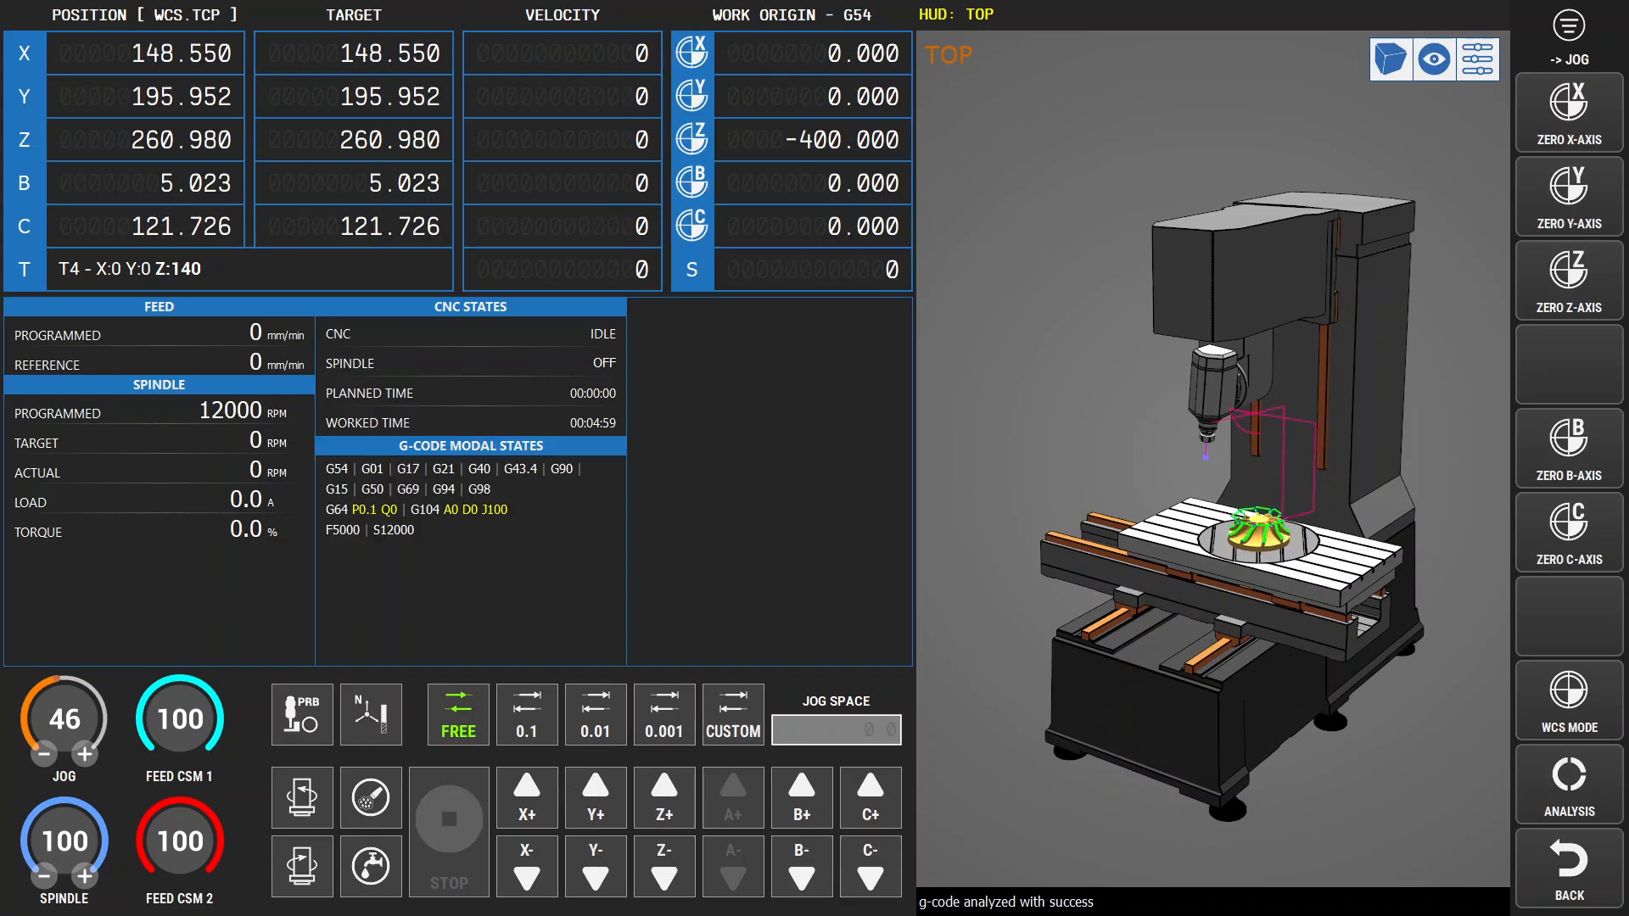
Analyse the loaded G-code program and leave jog mode.
click(1570, 784)
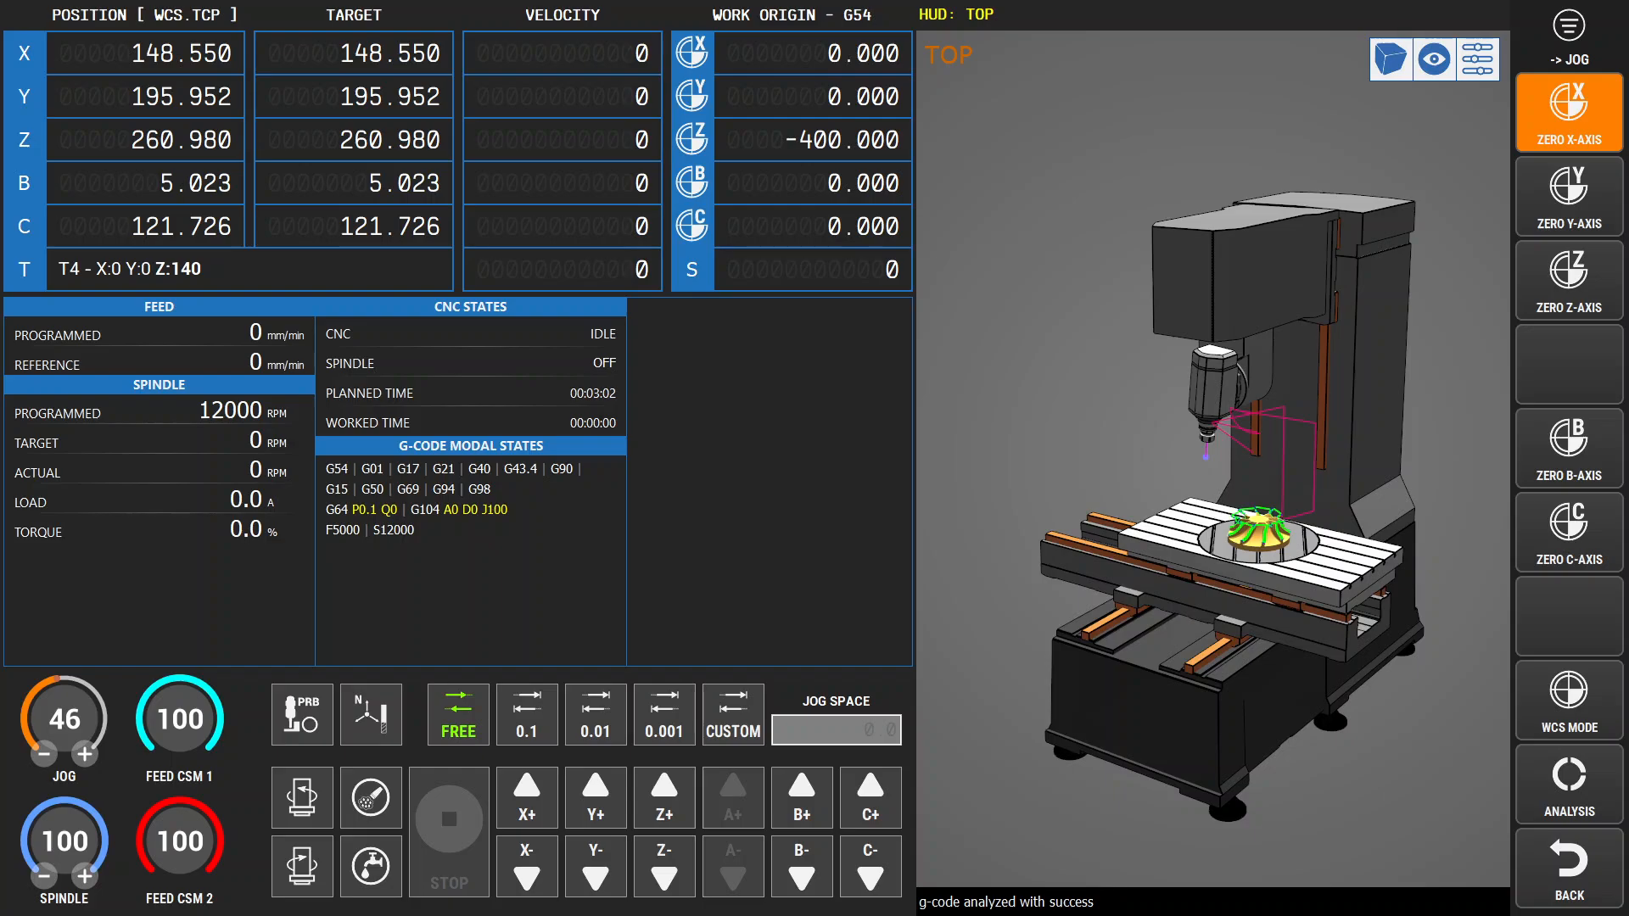
click(1569, 867)
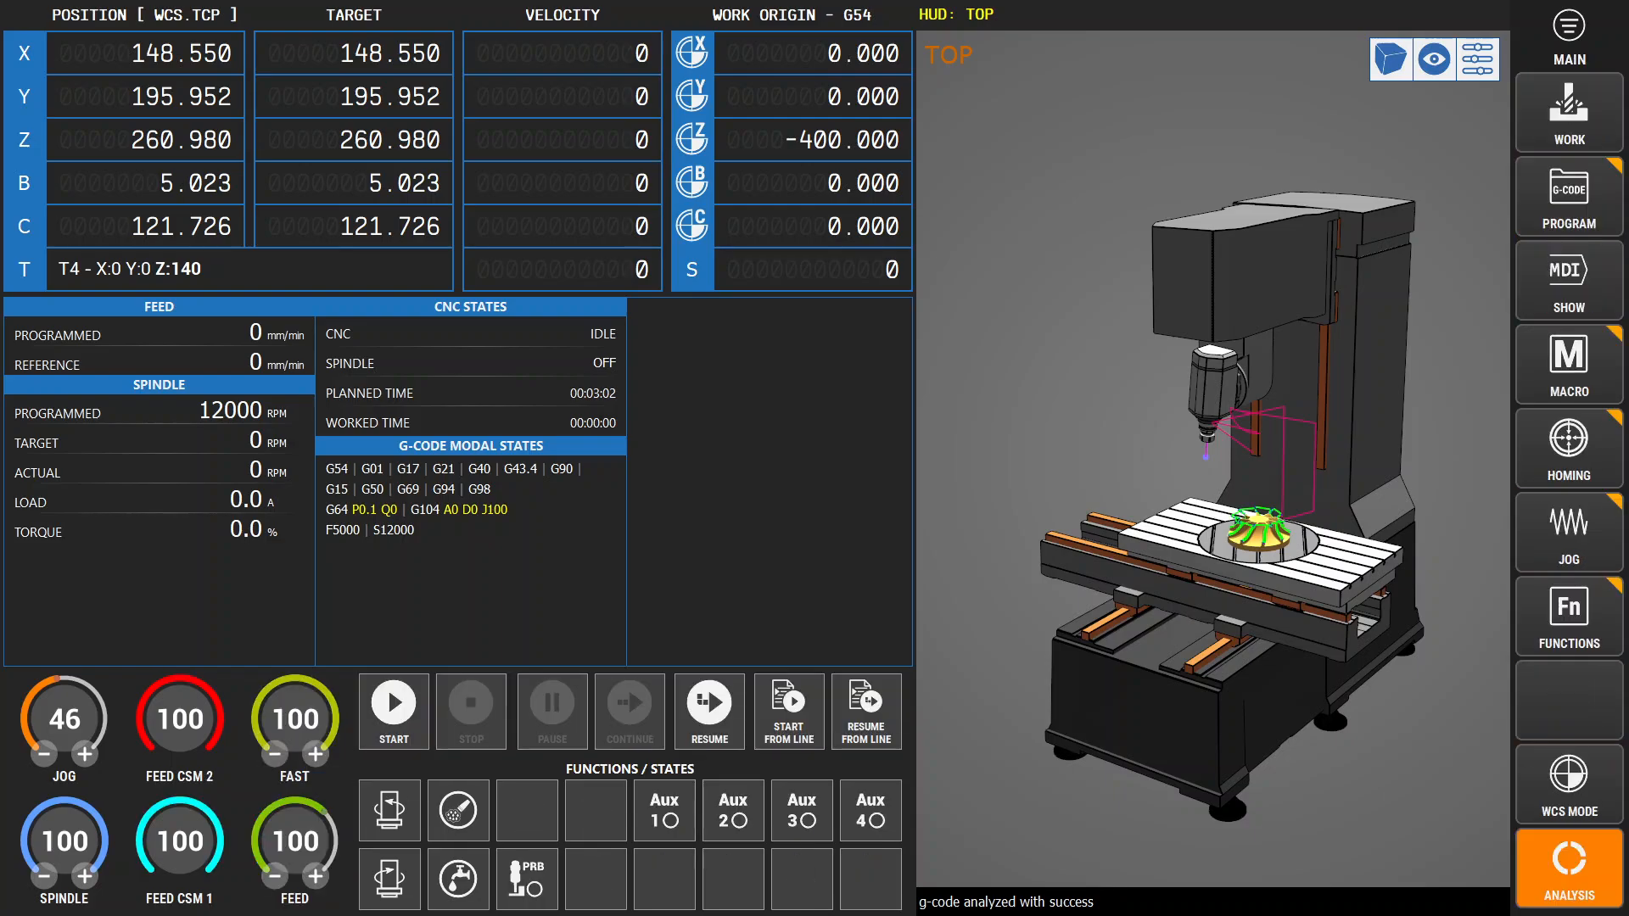
Run the impeller program from the start while watching the machine in 3D, and stop it.
scroll(1213, 459, up, 5)
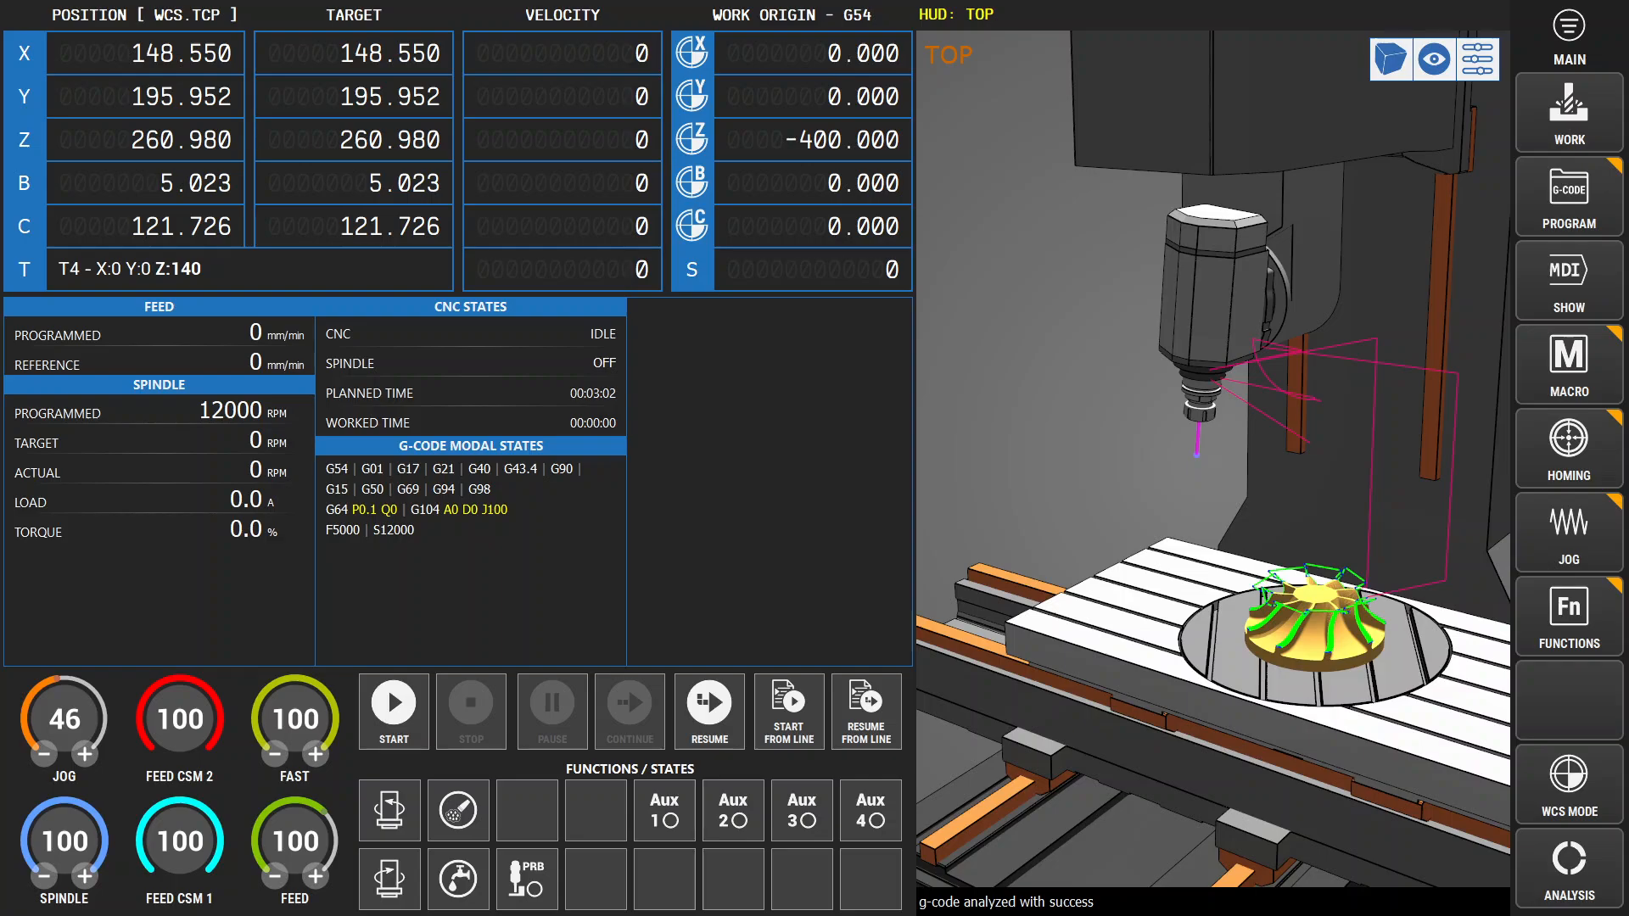
click(394, 711)
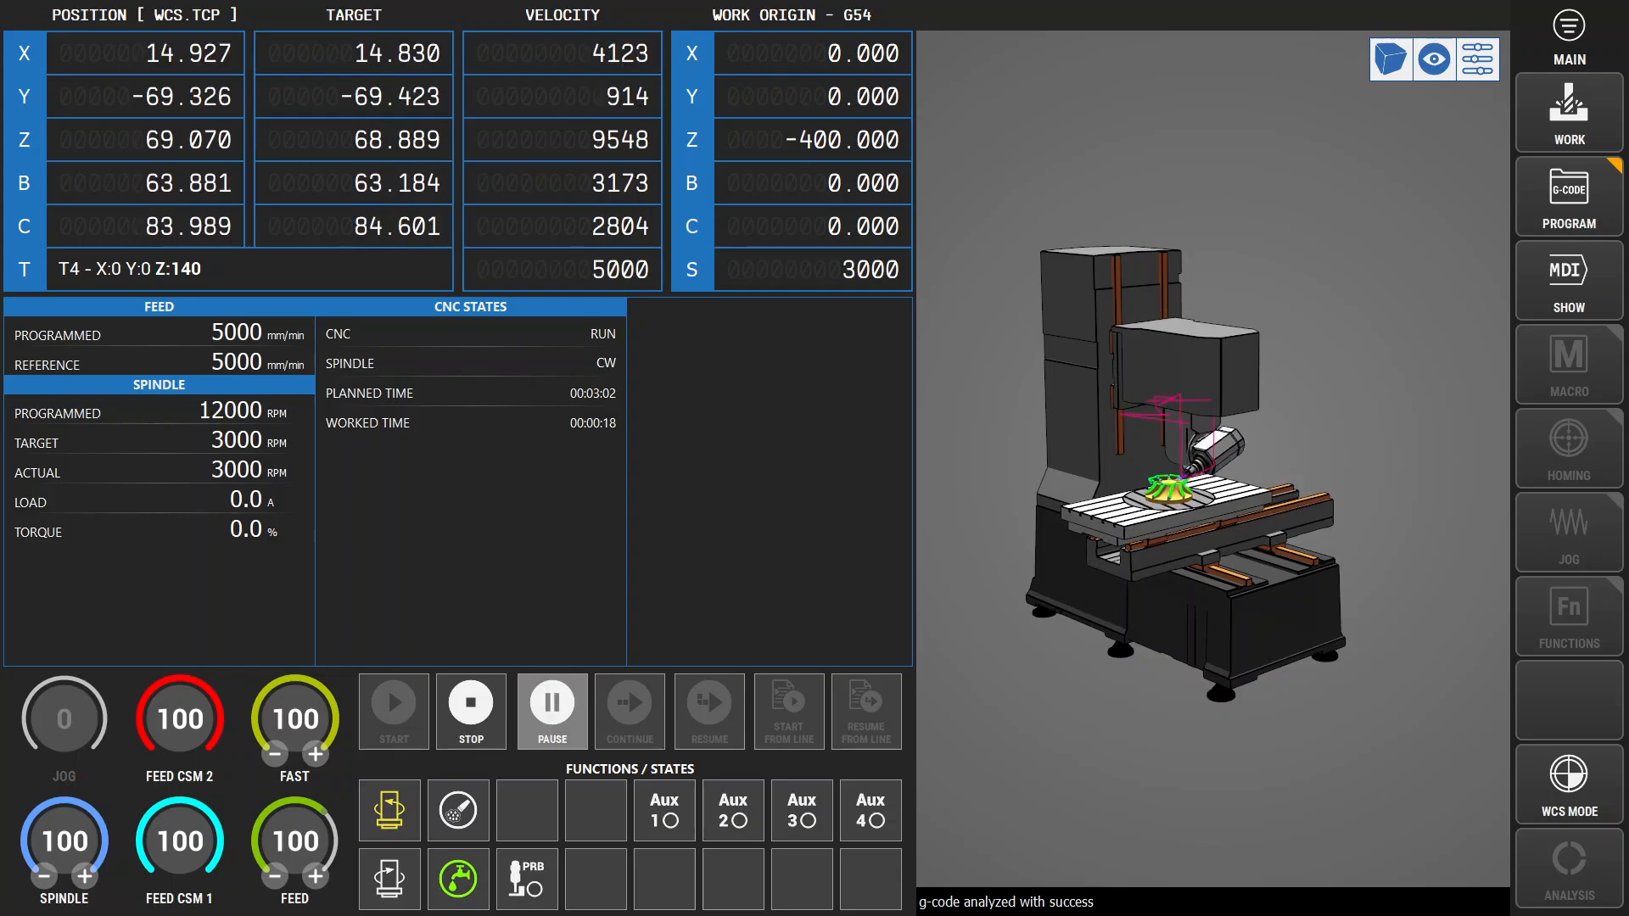
click(471, 712)
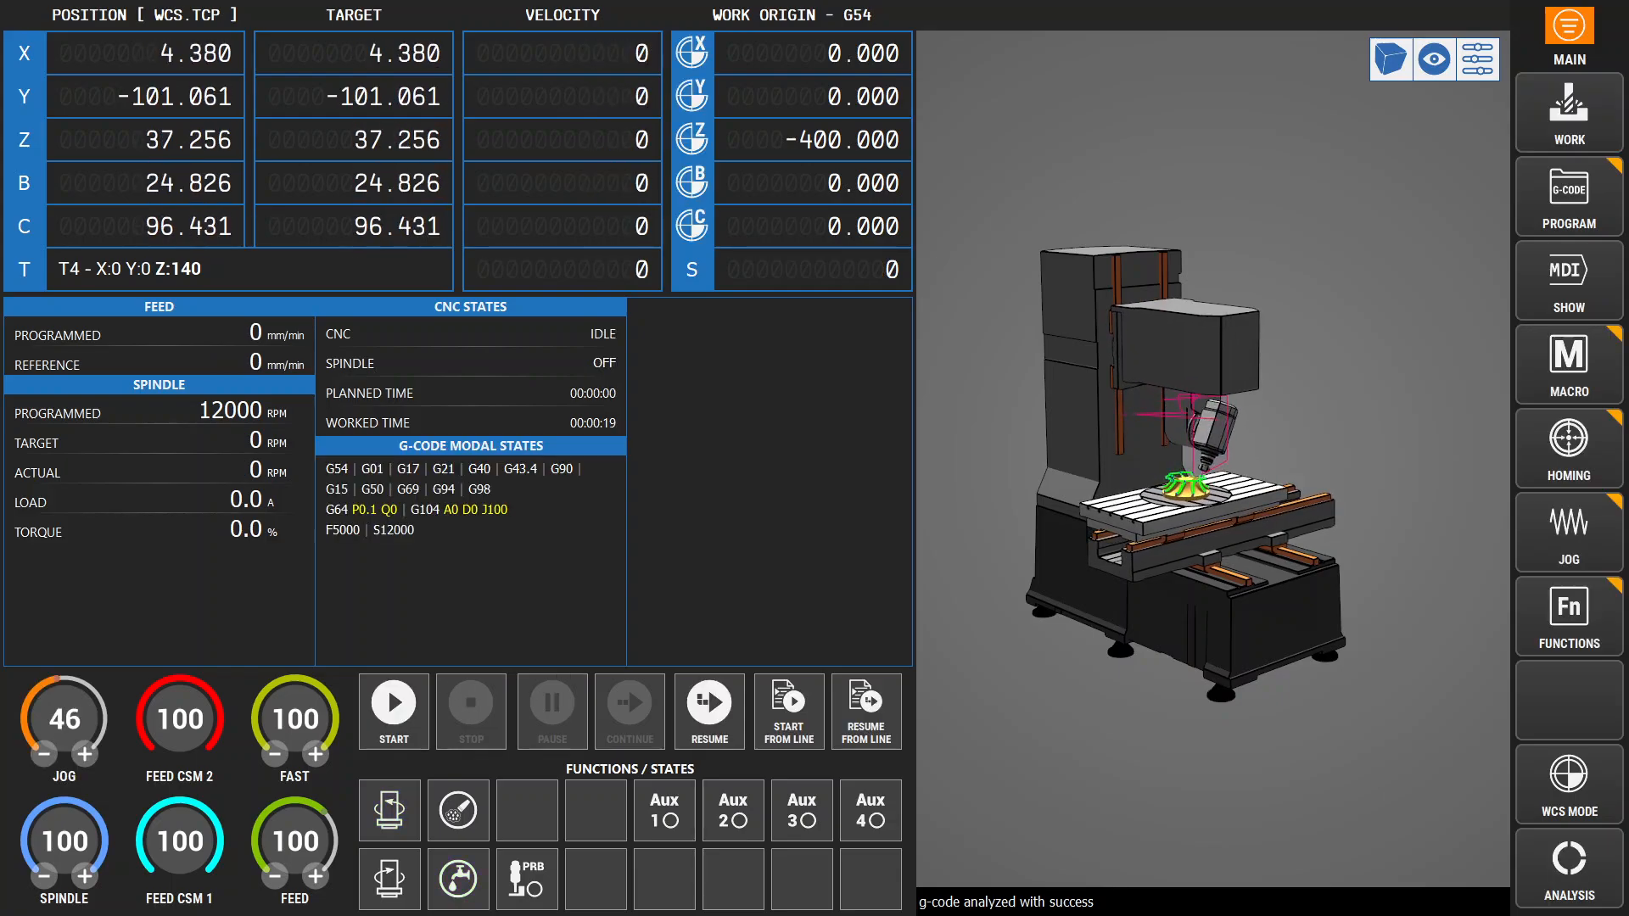
Set the X value of work origin G54 to 50.0 in the work coordinates table and save the change.
click(1569, 36)
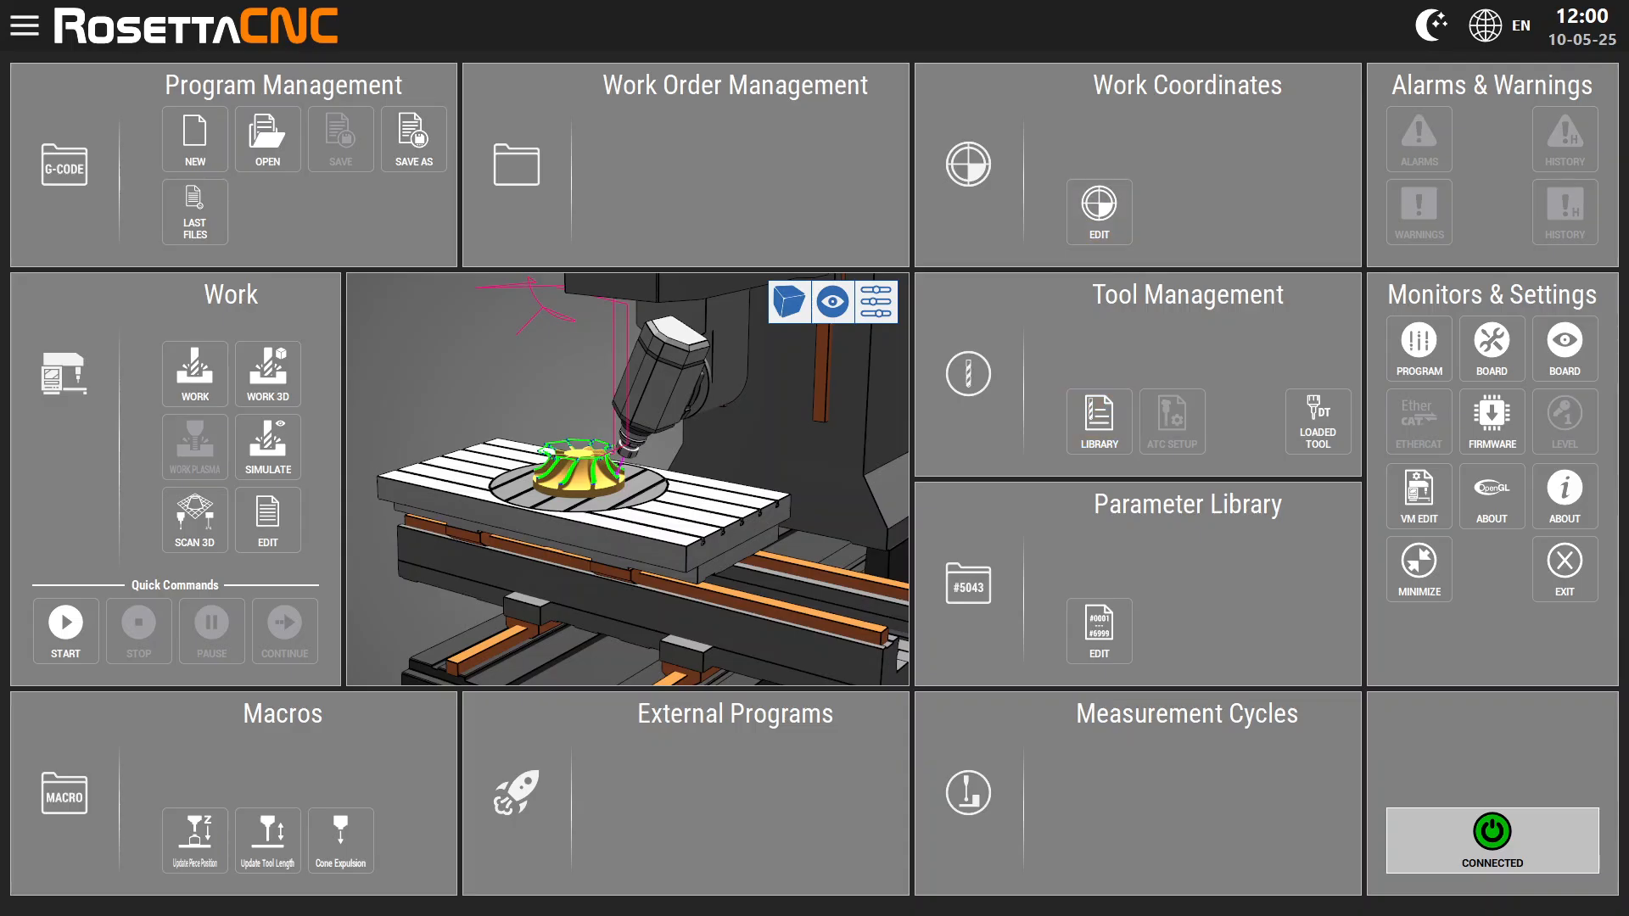
click(1099, 210)
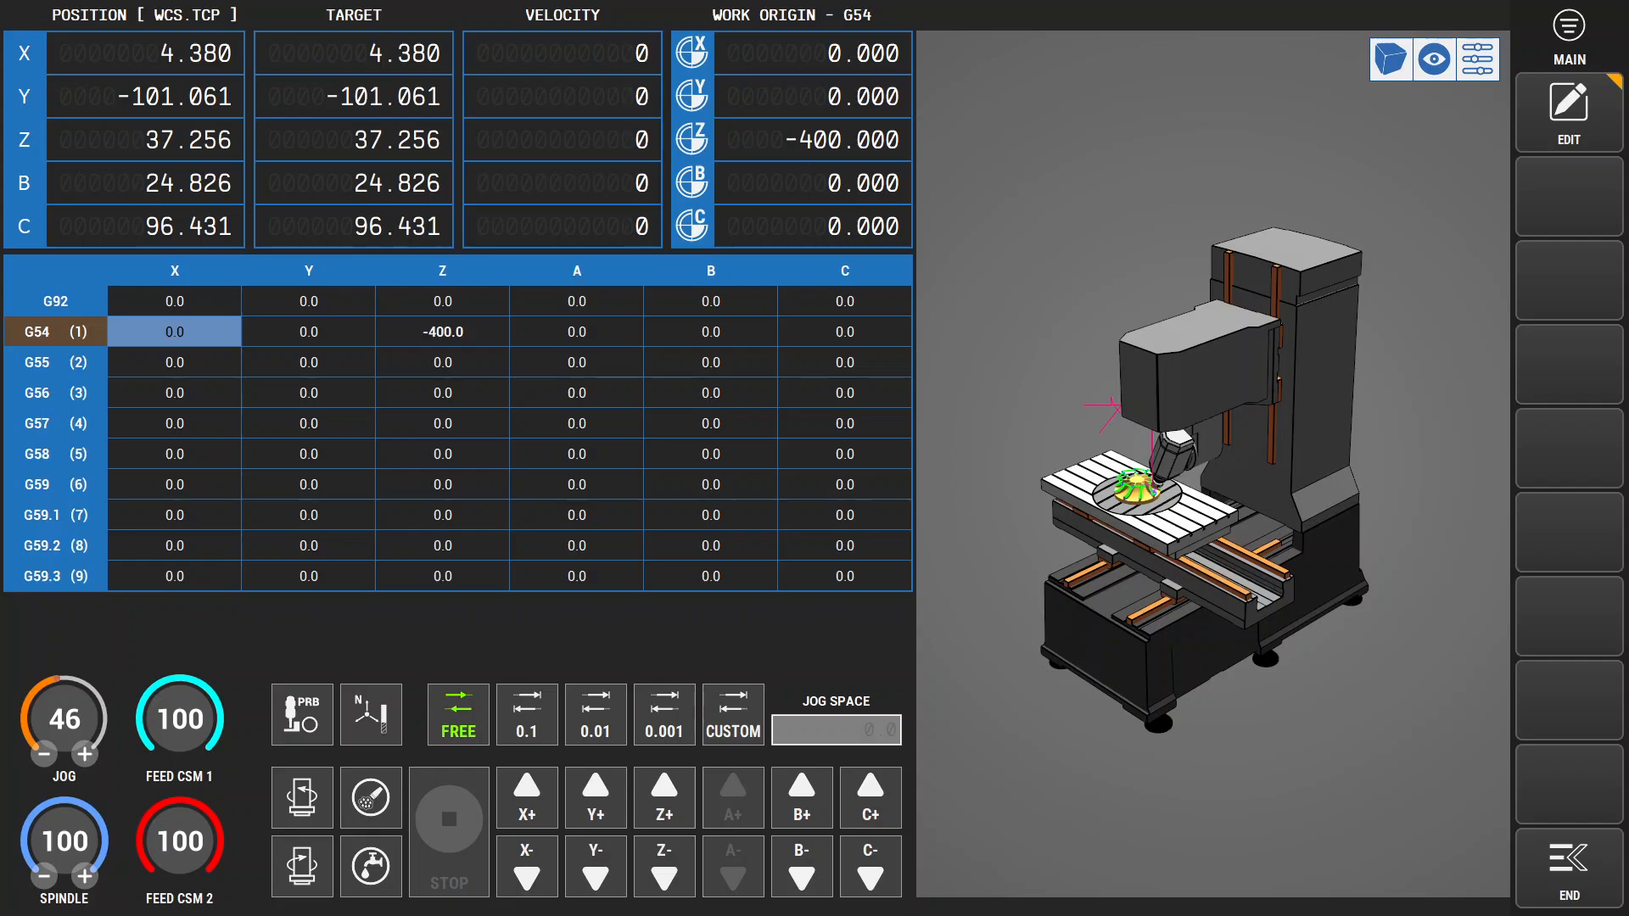
click(1569, 113)
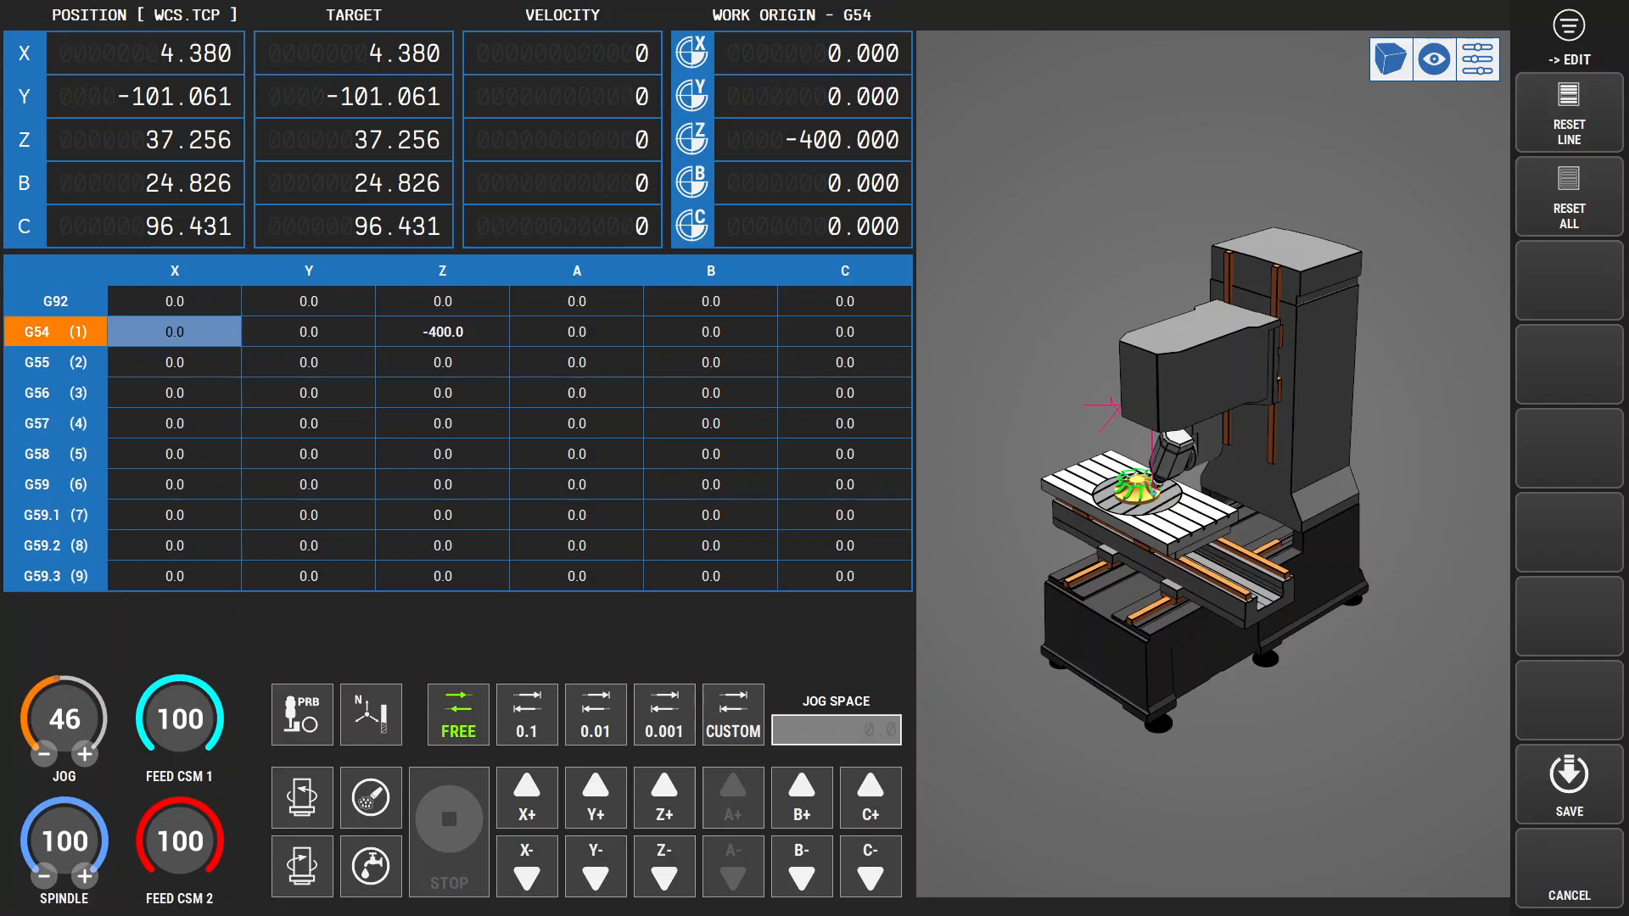
click(174, 363)
click(174, 332)
click(174, 332)
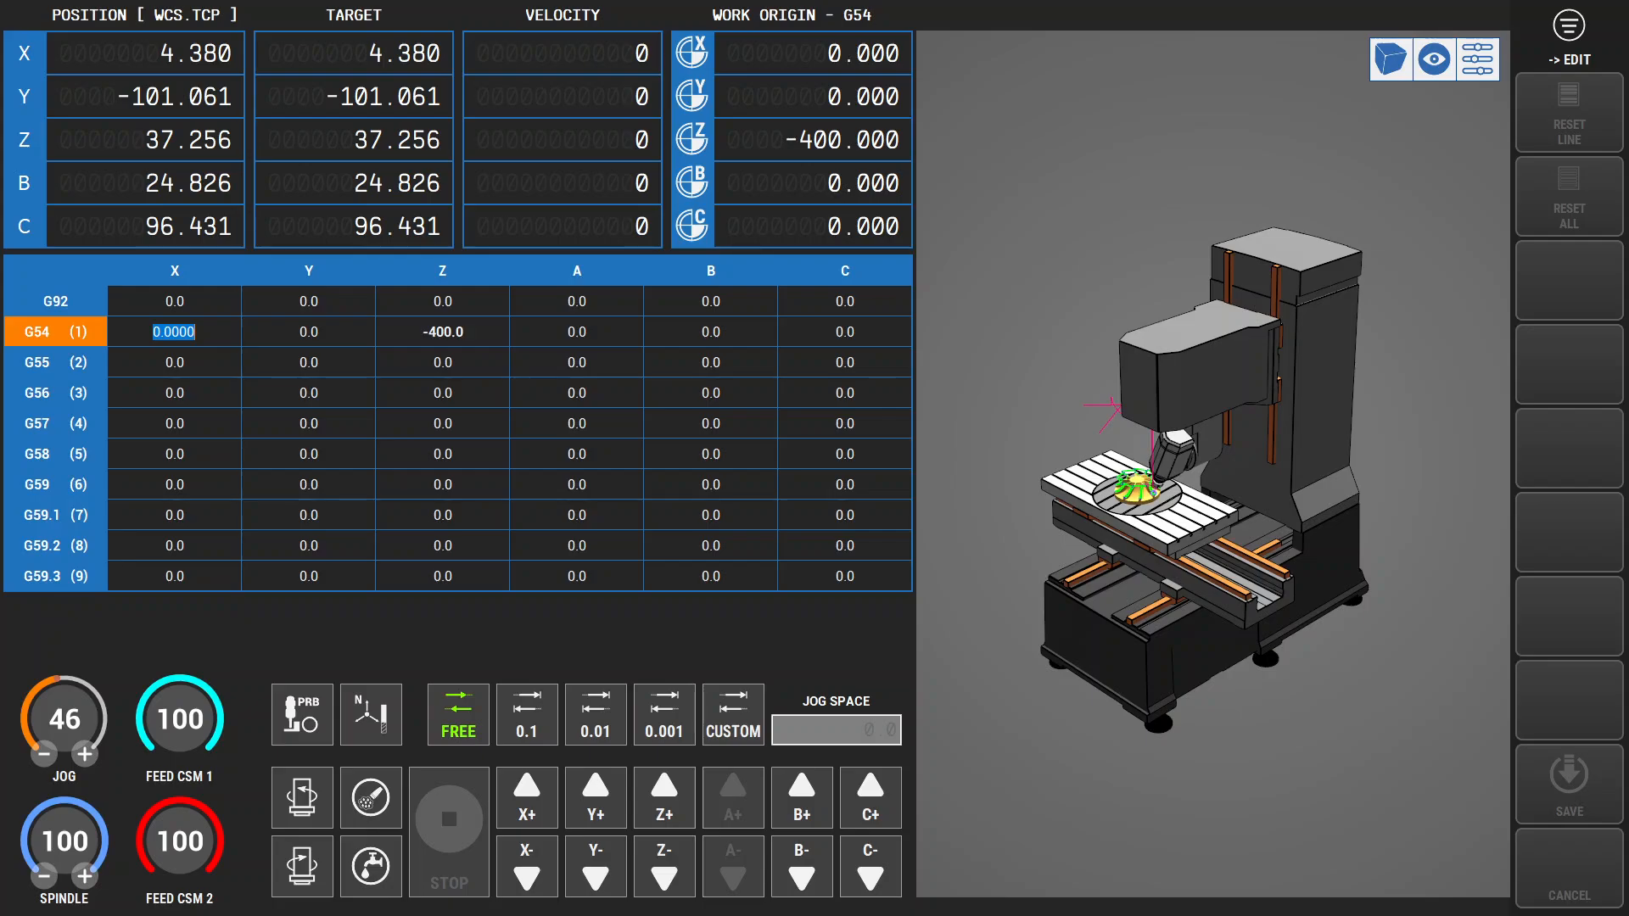
click(309, 332)
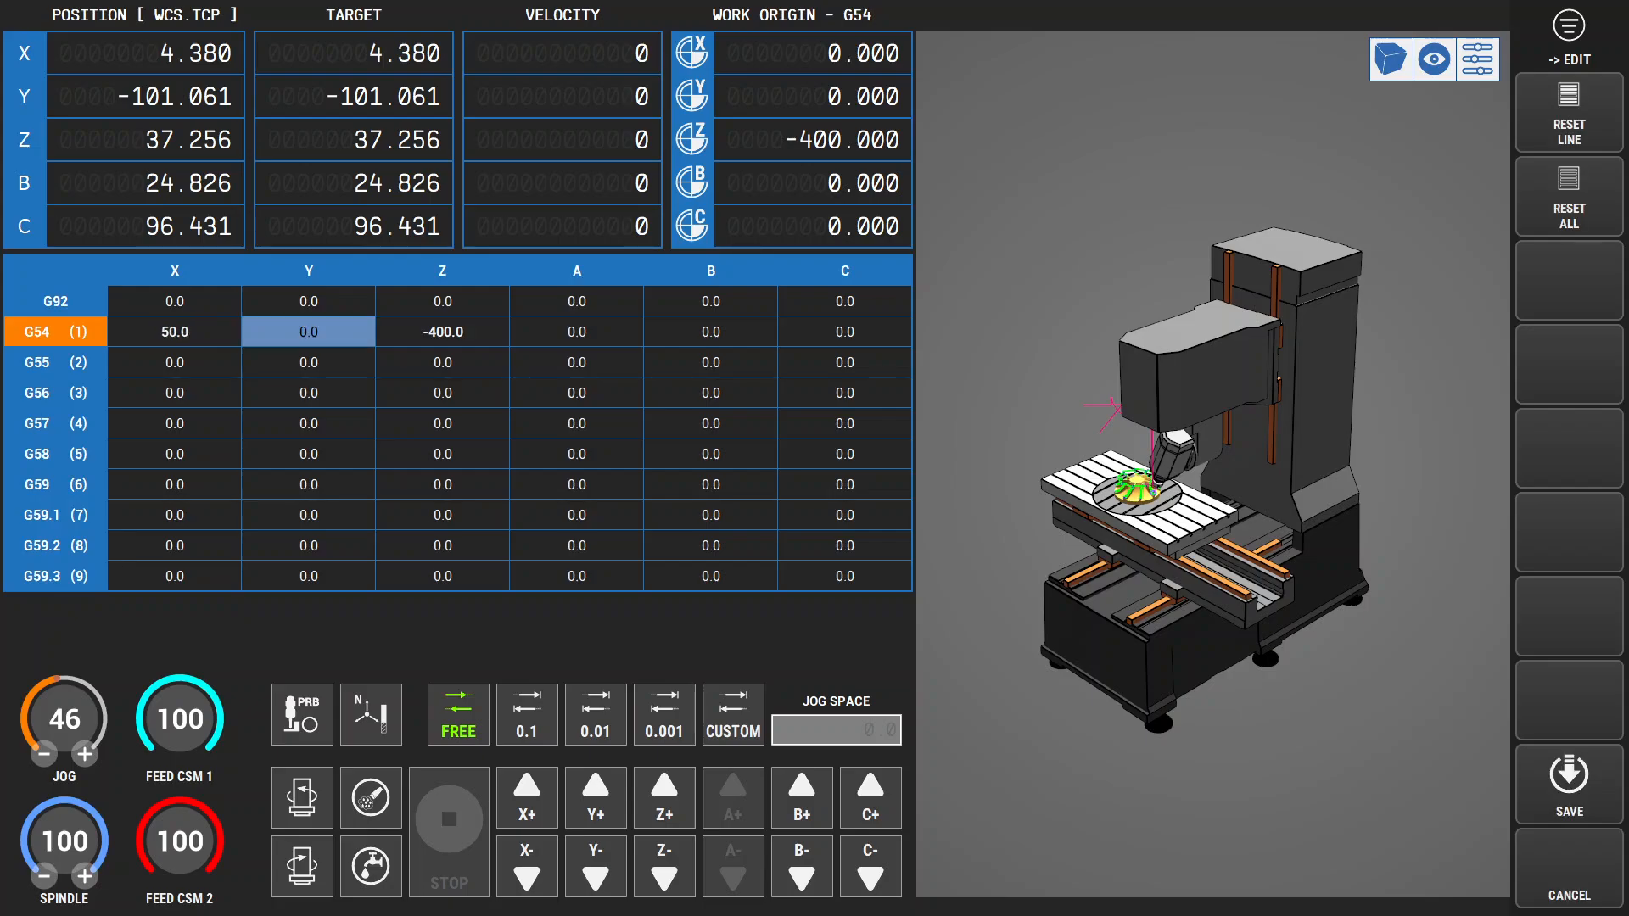
click(1569, 785)
click(1569, 785)
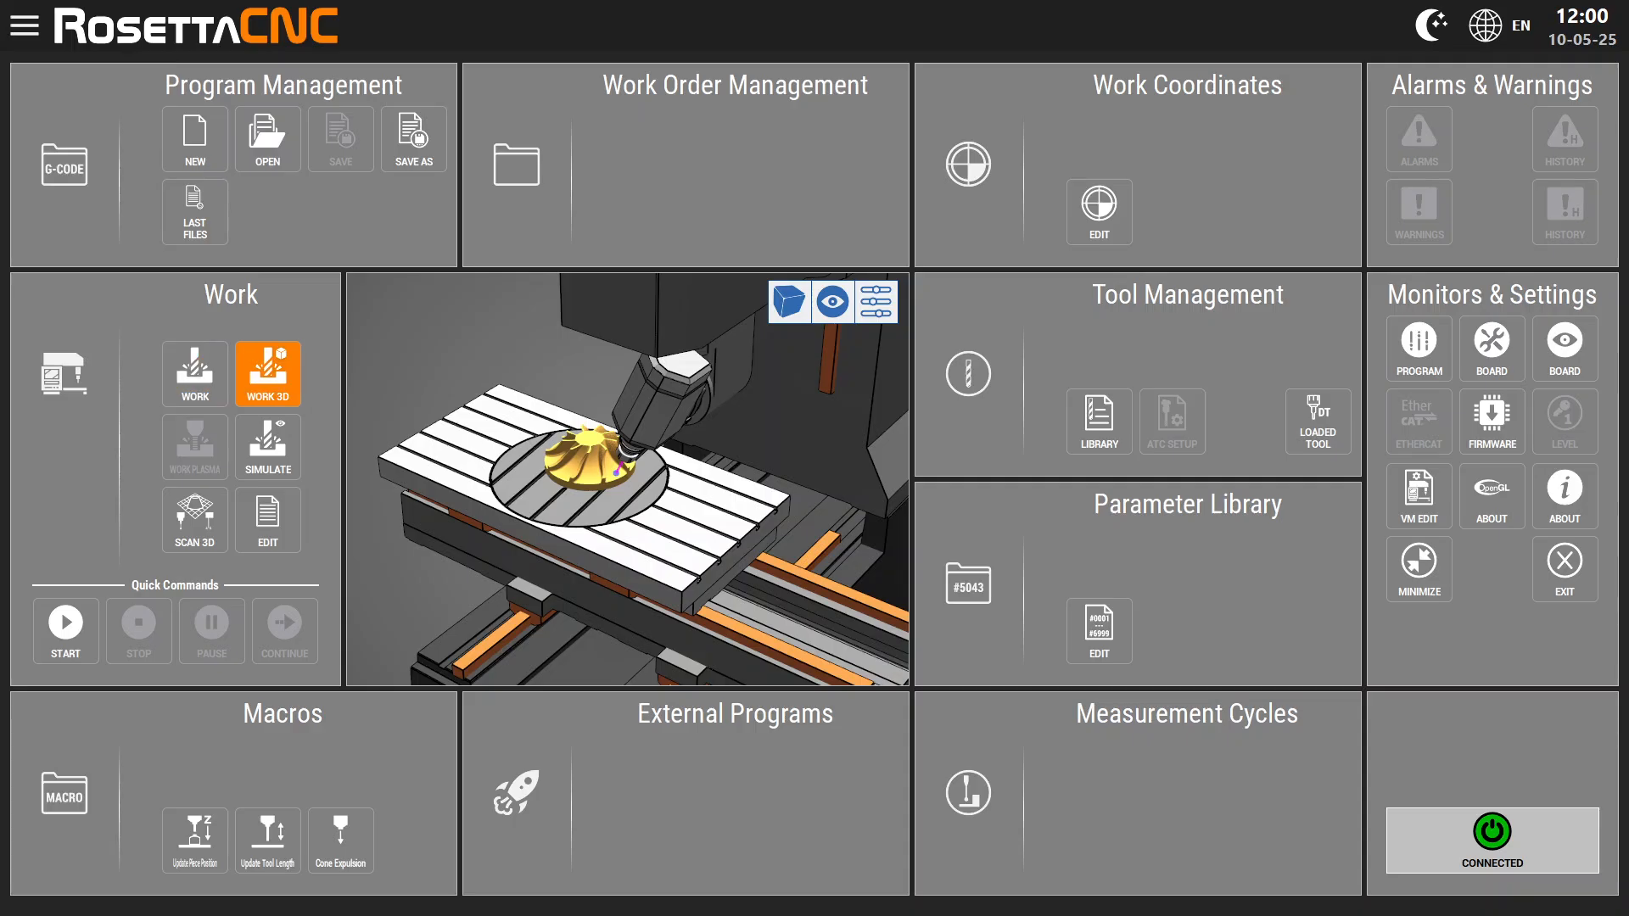
Open the 3D work page and use Go to Position to send the axes to X -50, Y 0, Z 260.001, B 0 and C 0.
click(195, 374)
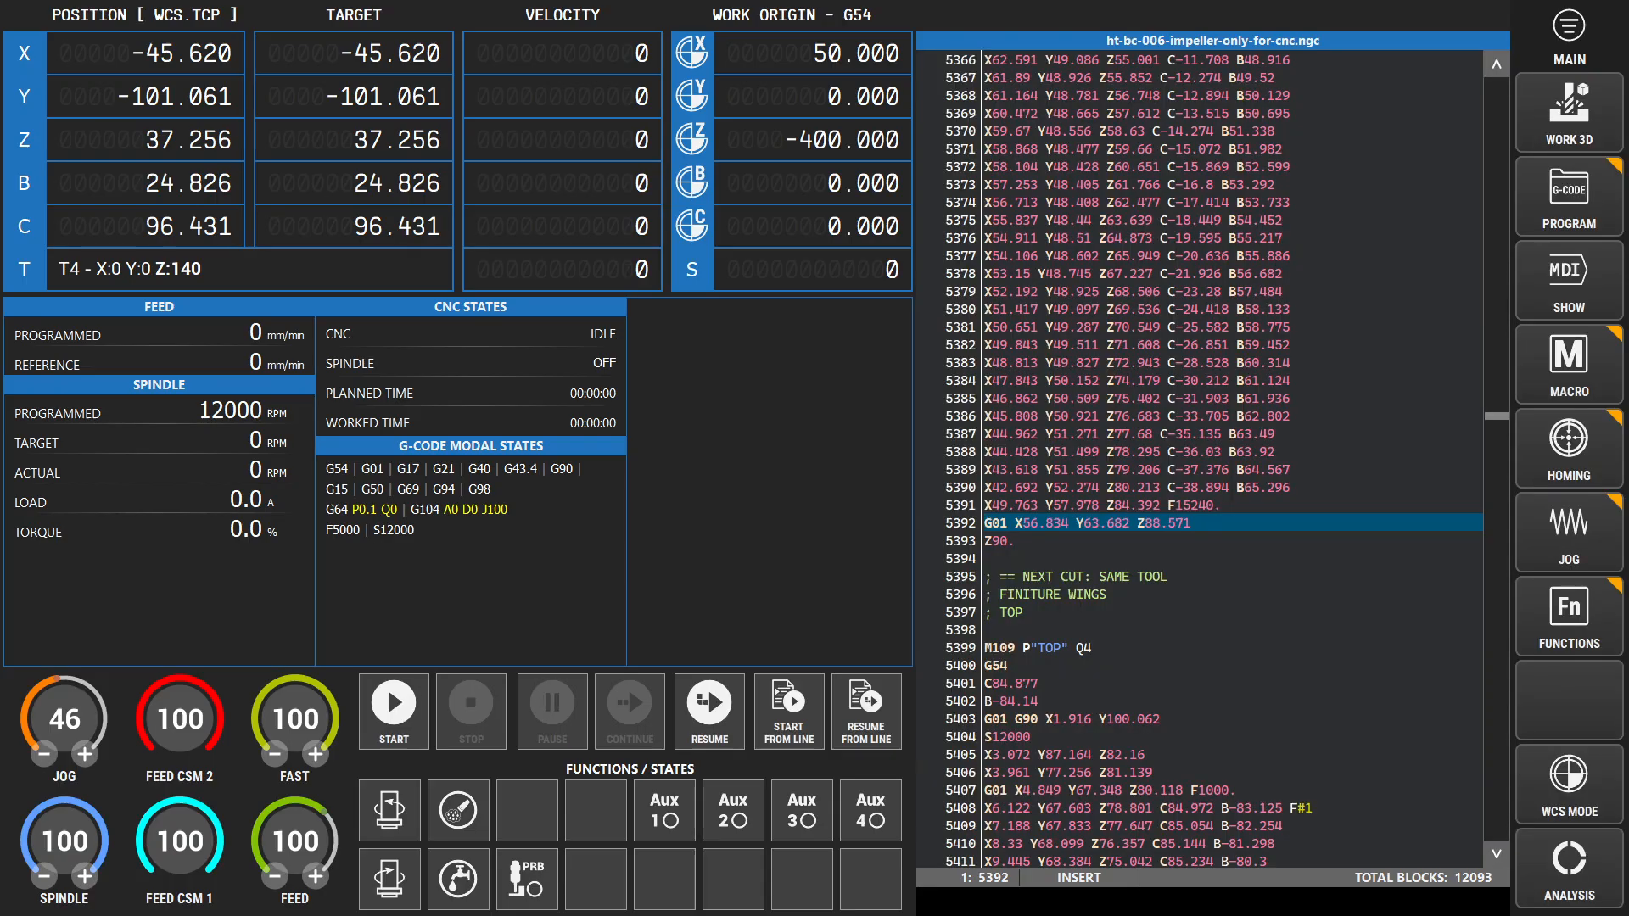
click(1569, 113)
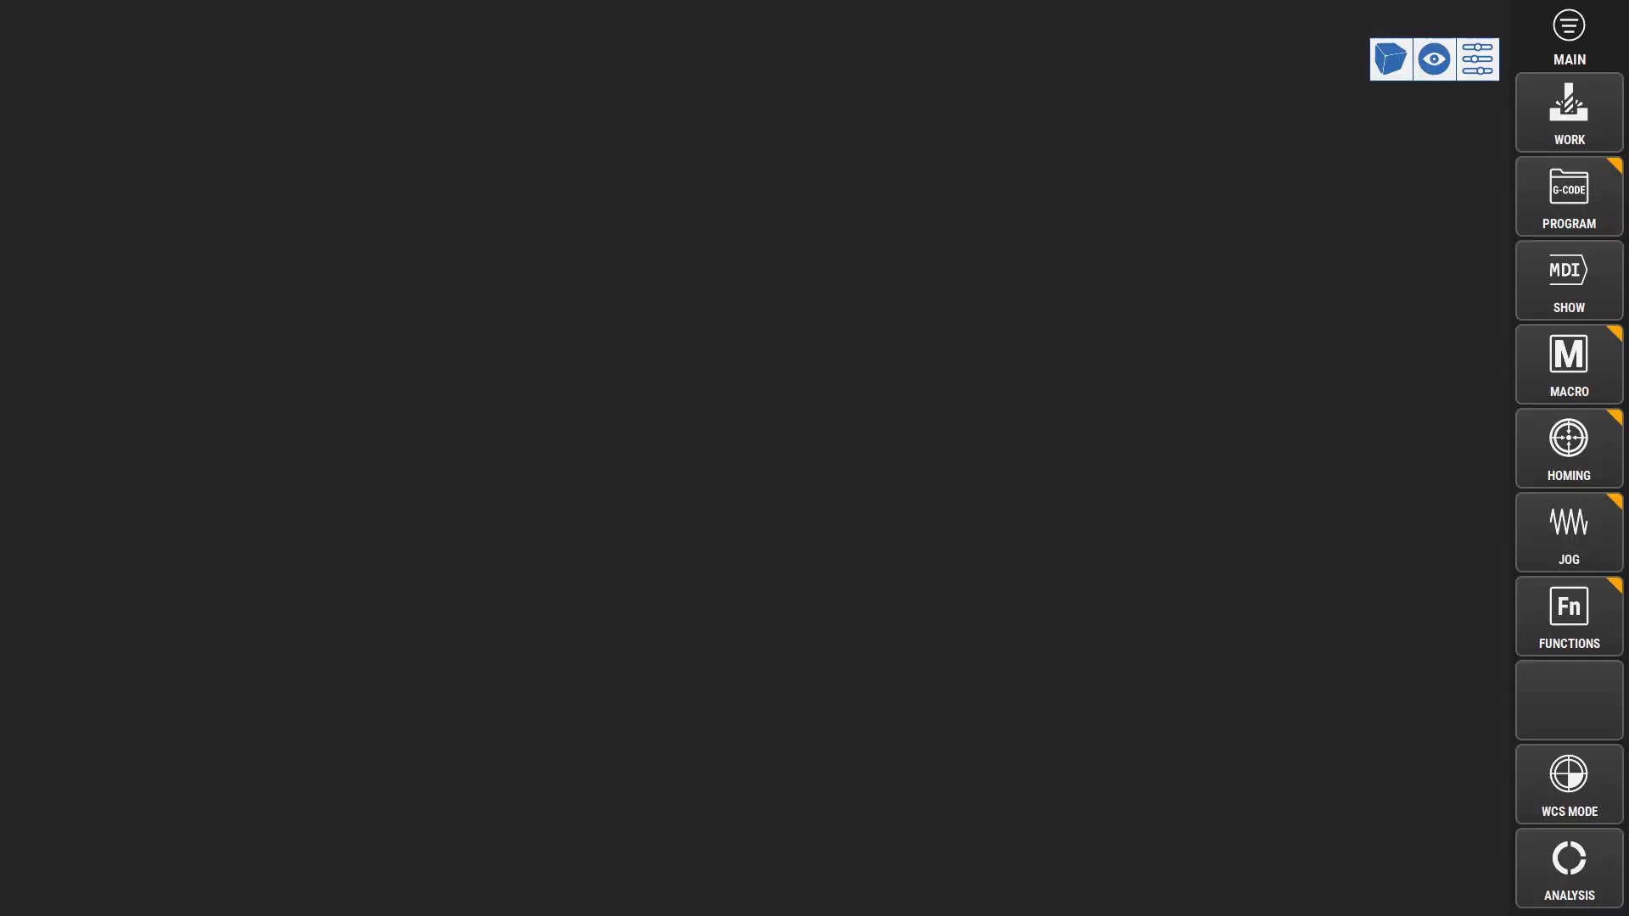
click(1568, 617)
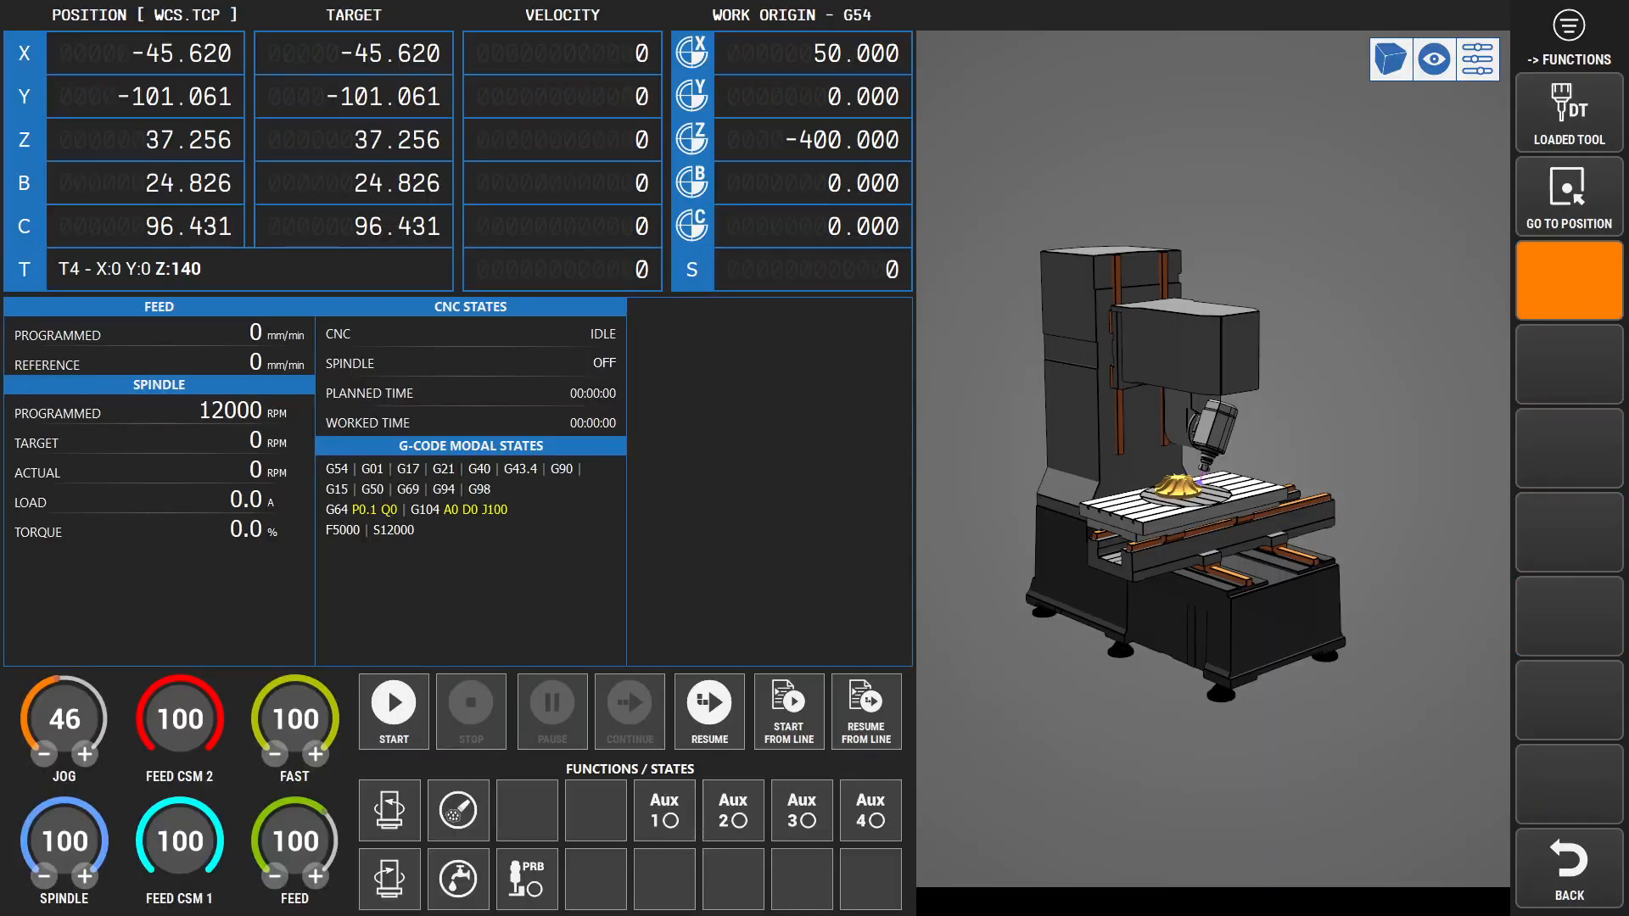
click(1569, 197)
click(733, 549)
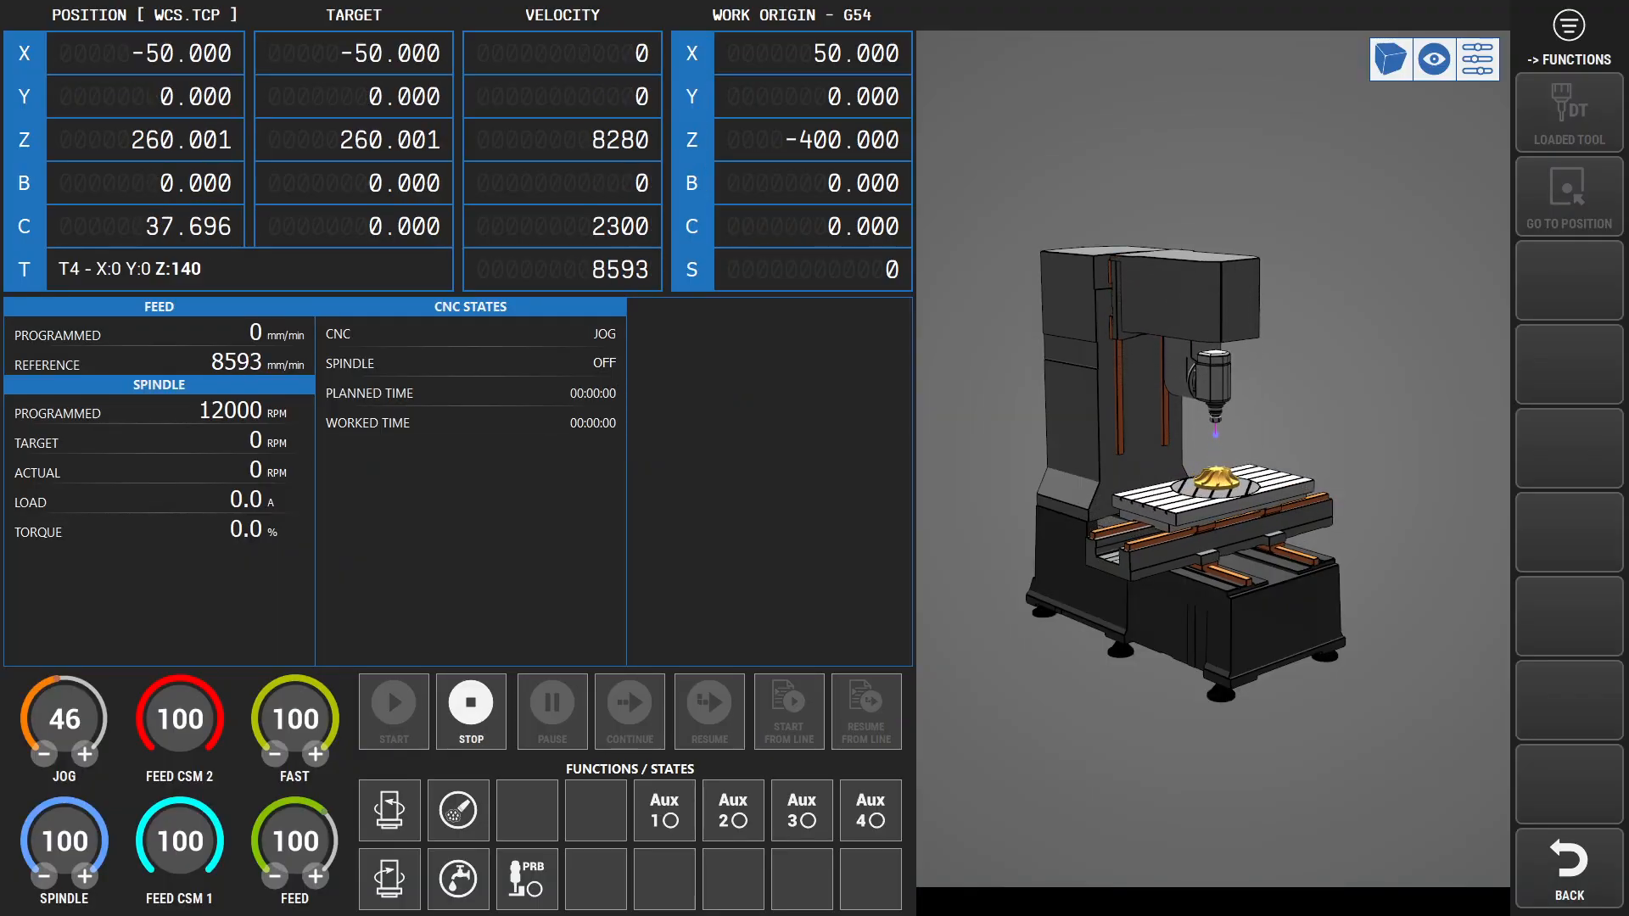
drag(1273, 526, 1052, 543)
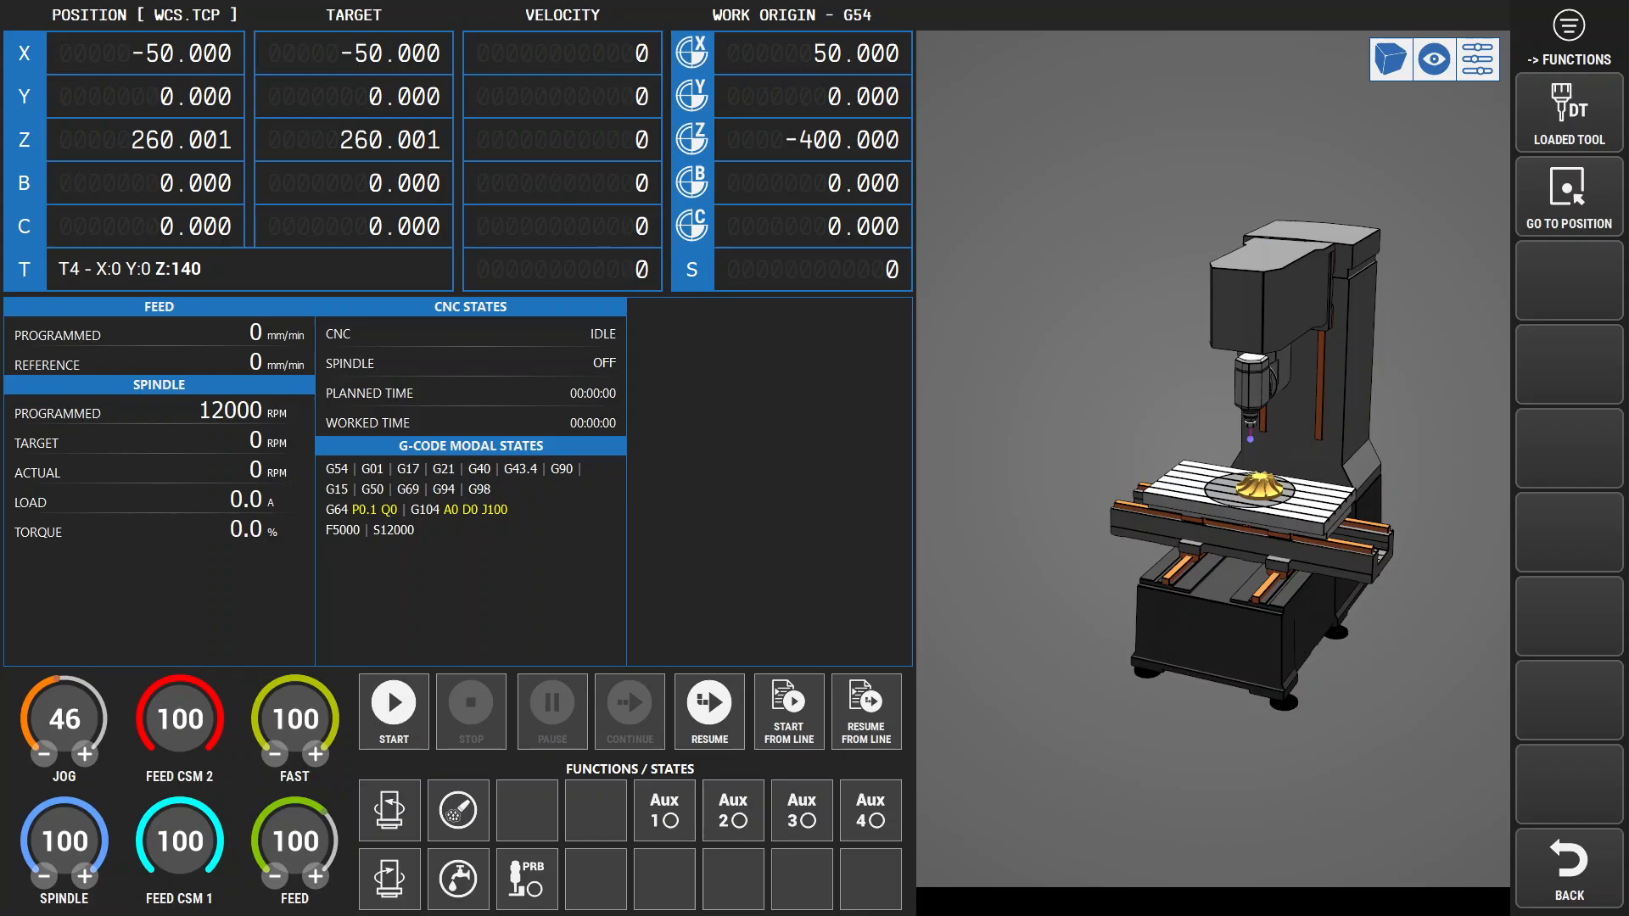
Set the current axis position in origin G54 to 70.0 for X and 20.0 for Y.
click(692, 52)
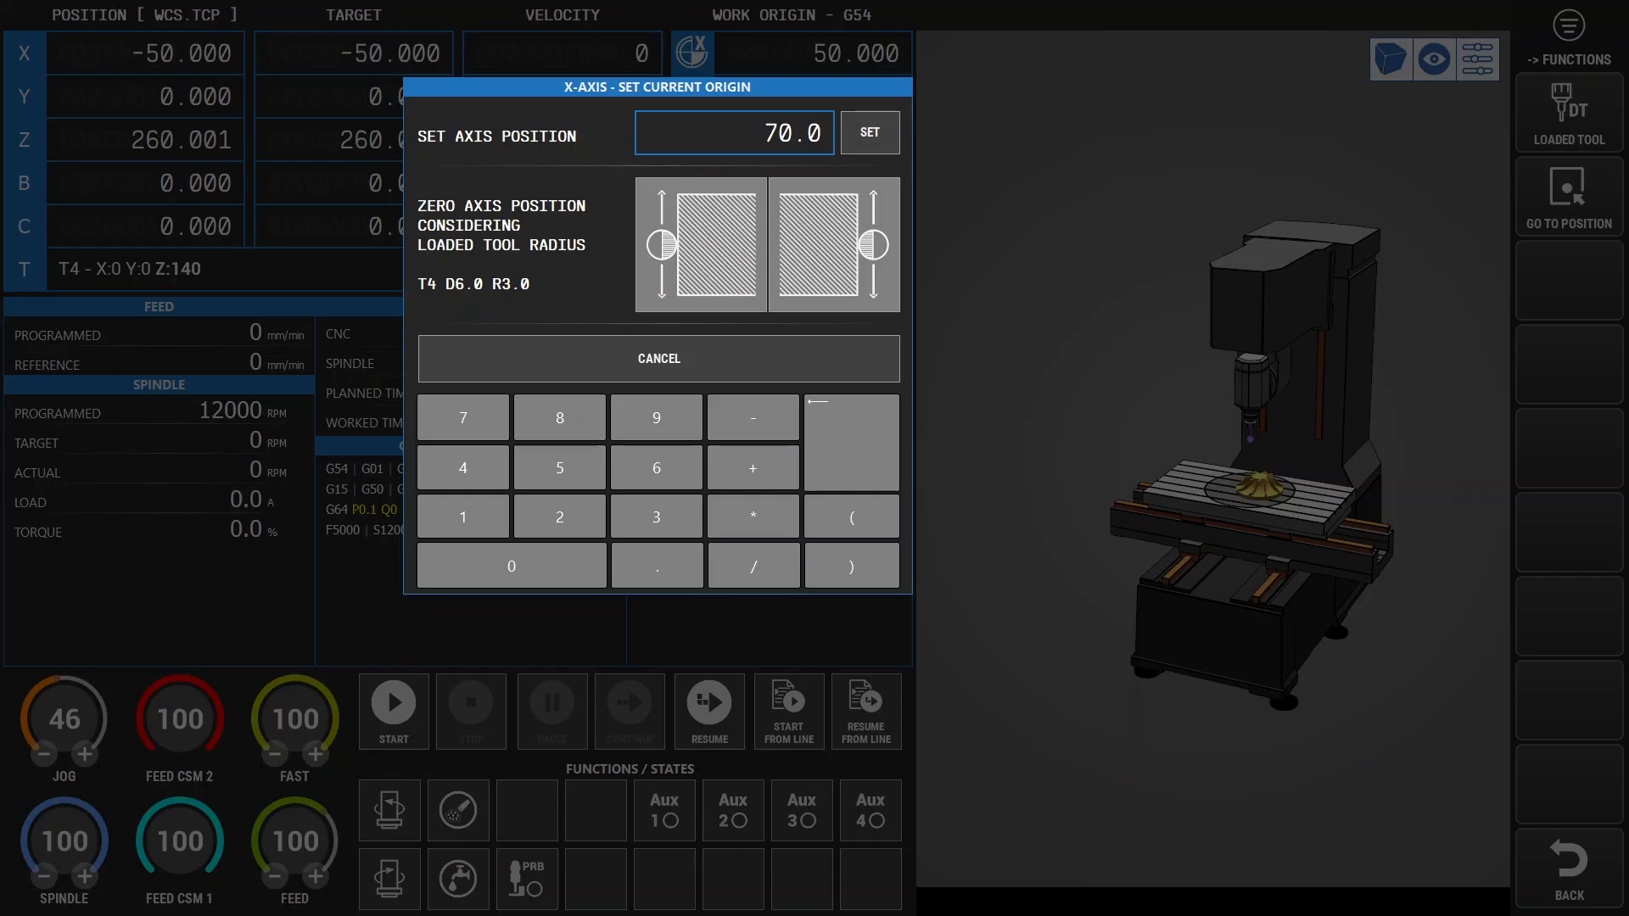
key(Return)
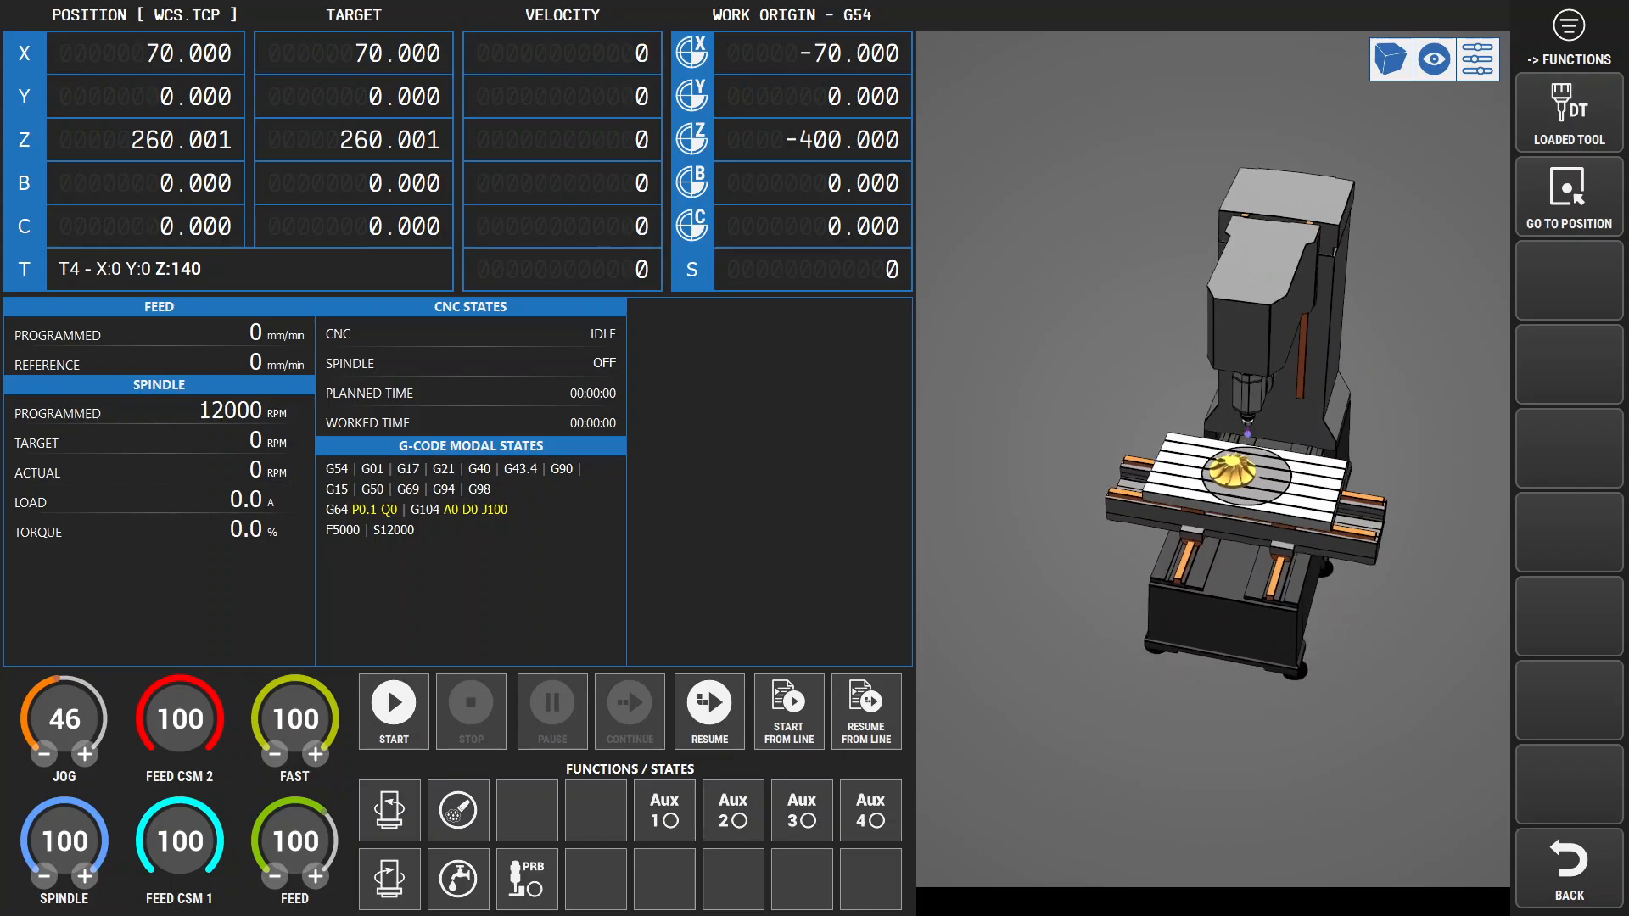
click(692, 95)
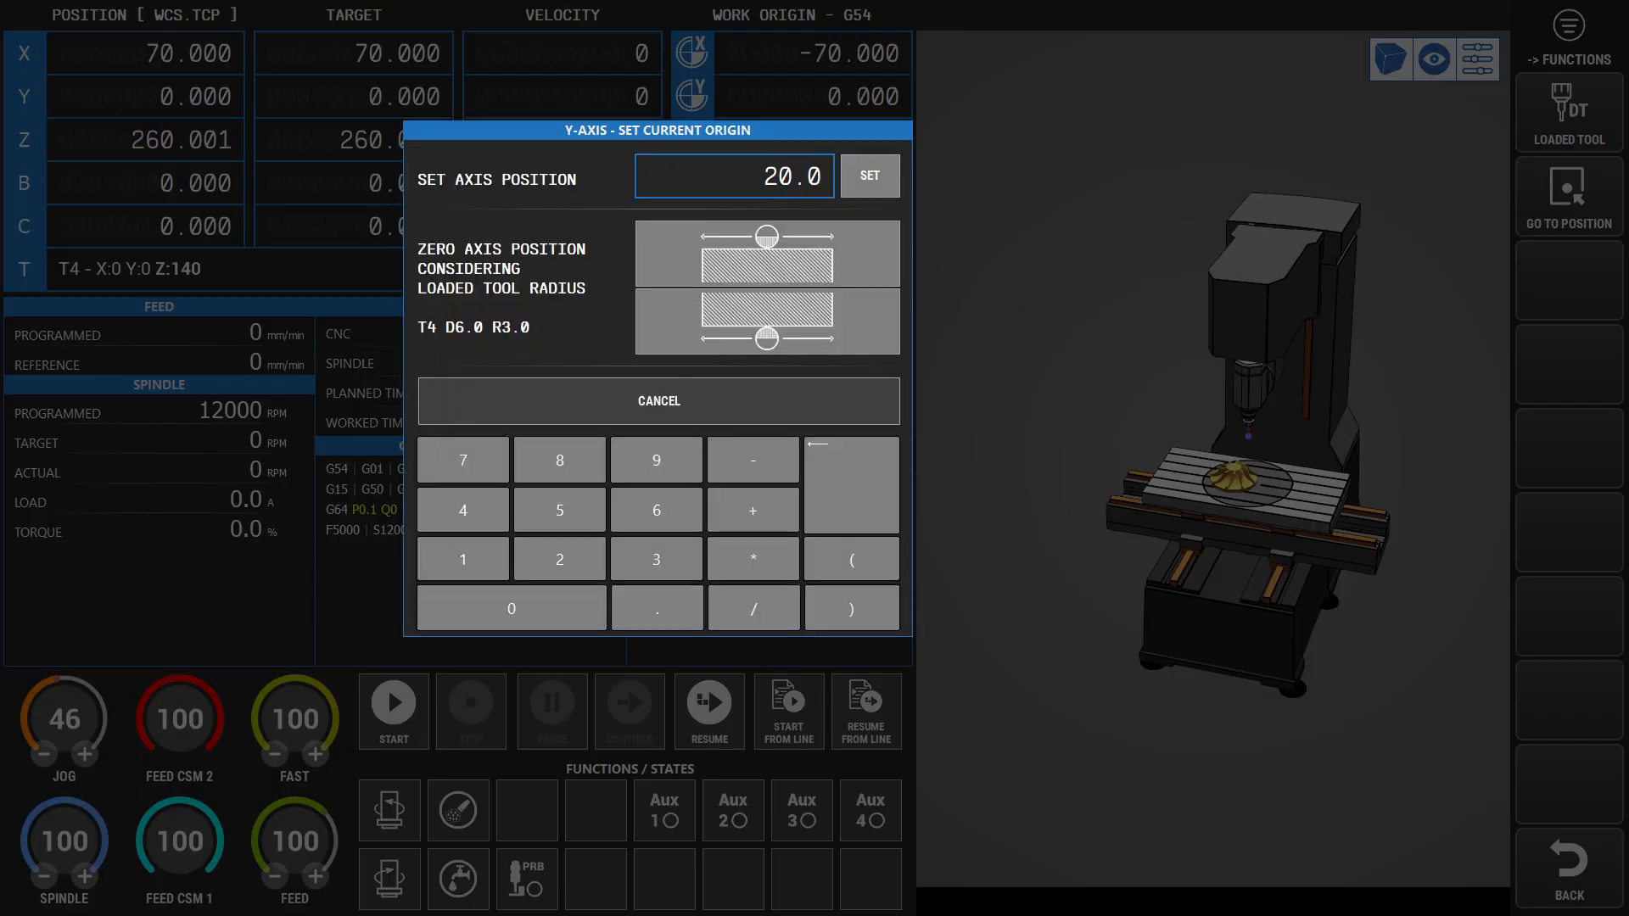
key(Return)
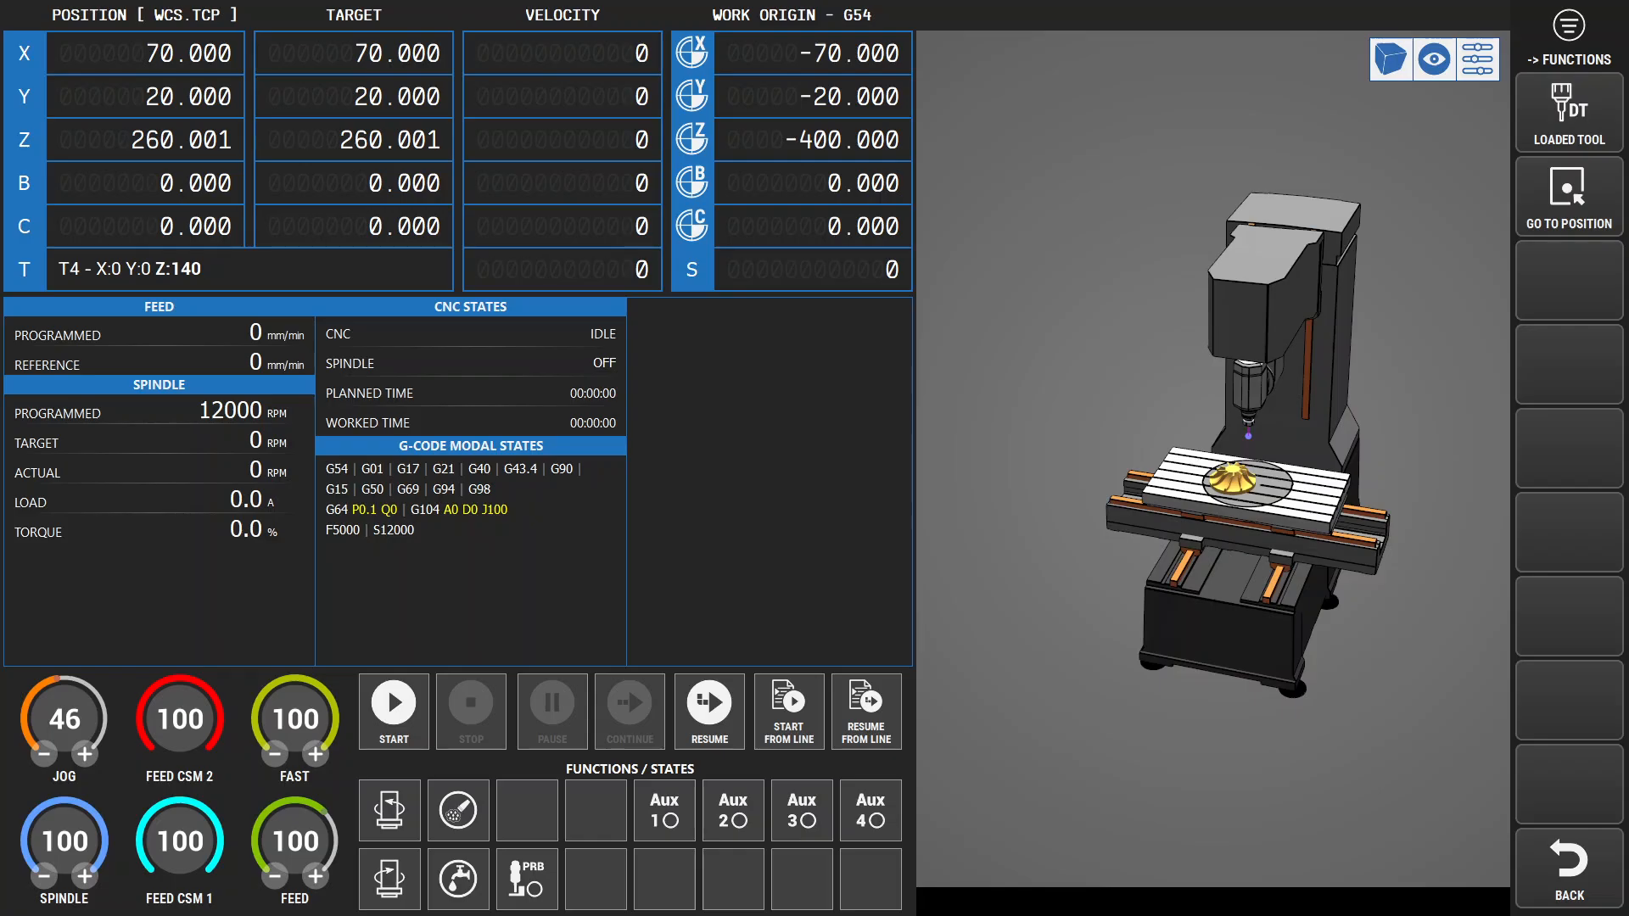
Zero the current Y-axis position in origin G54 and set it again to 20.0.
click(691, 95)
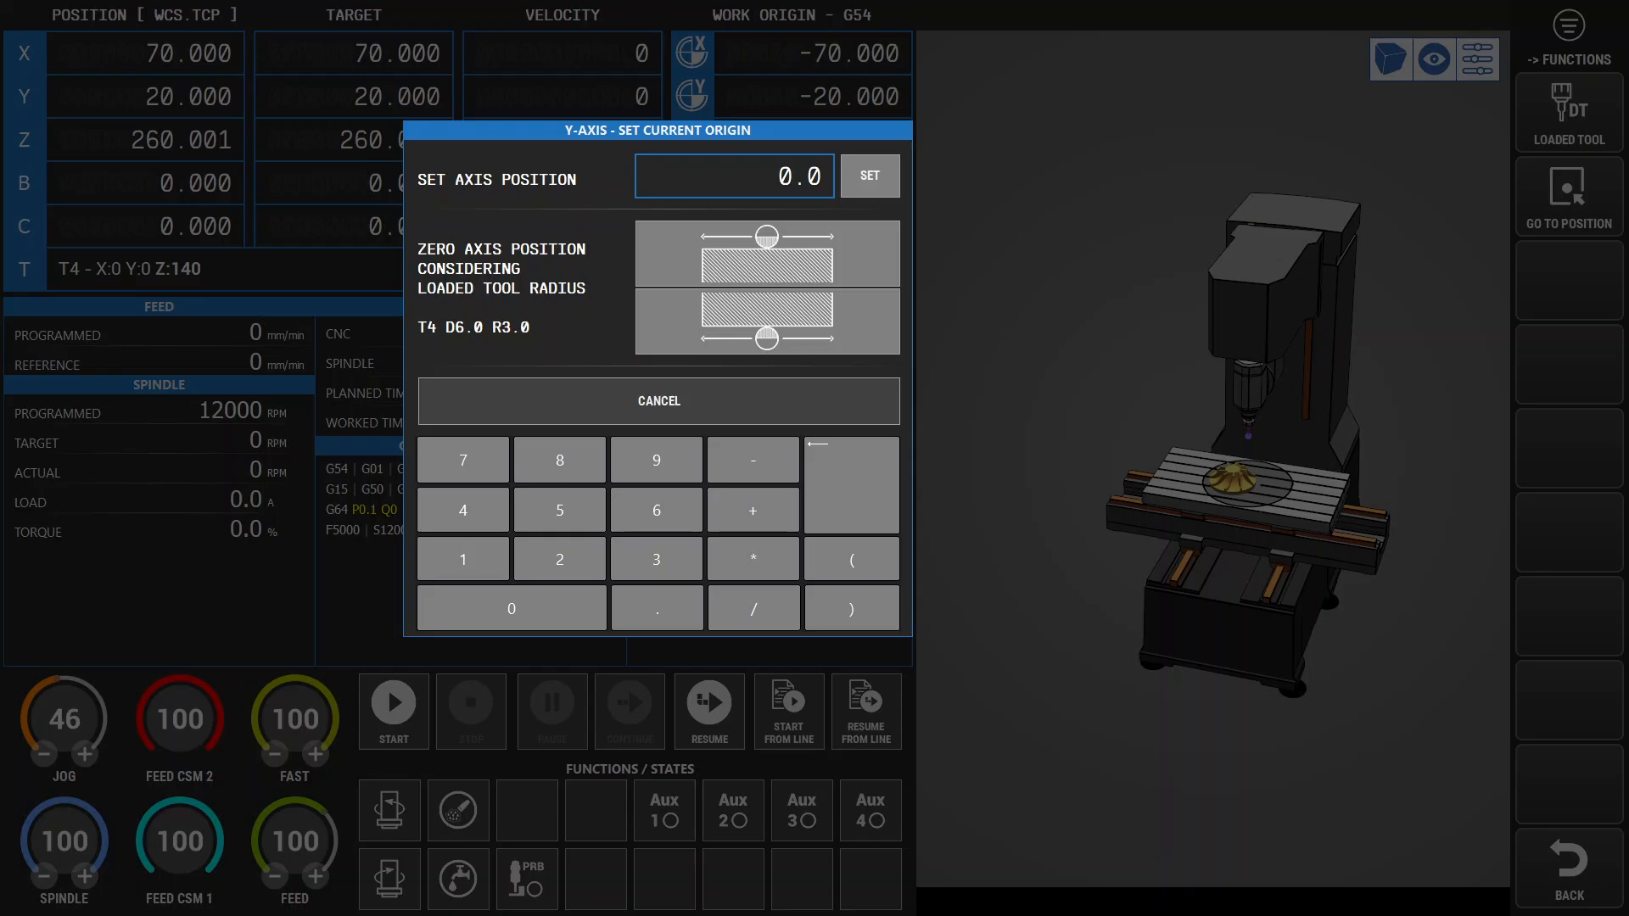
key(Return)
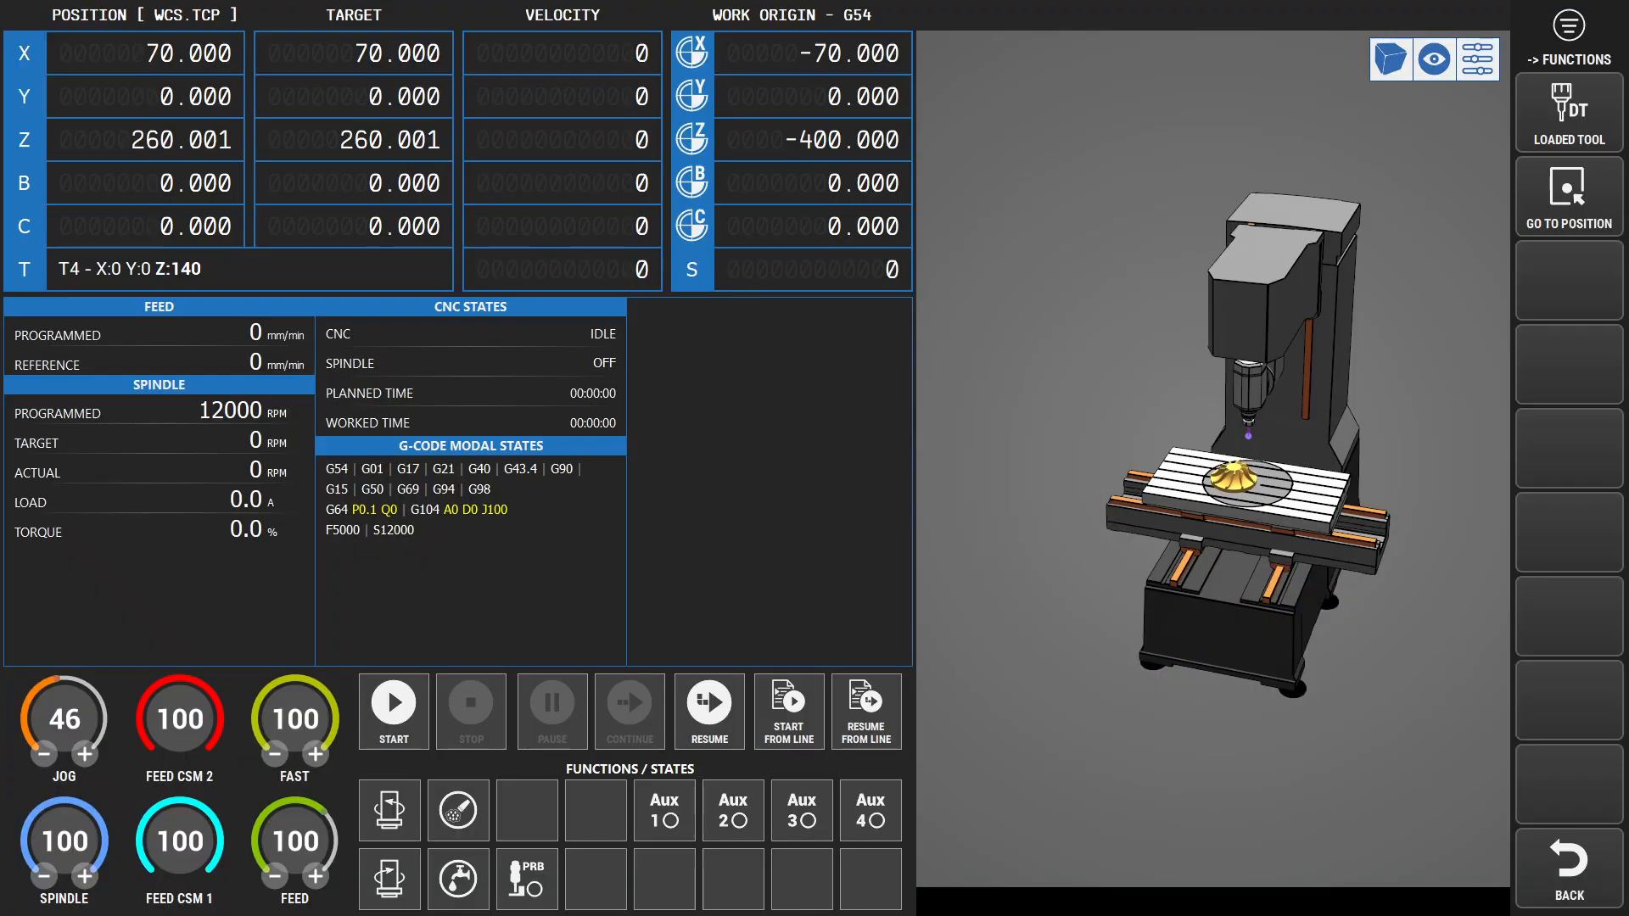
click(691, 96)
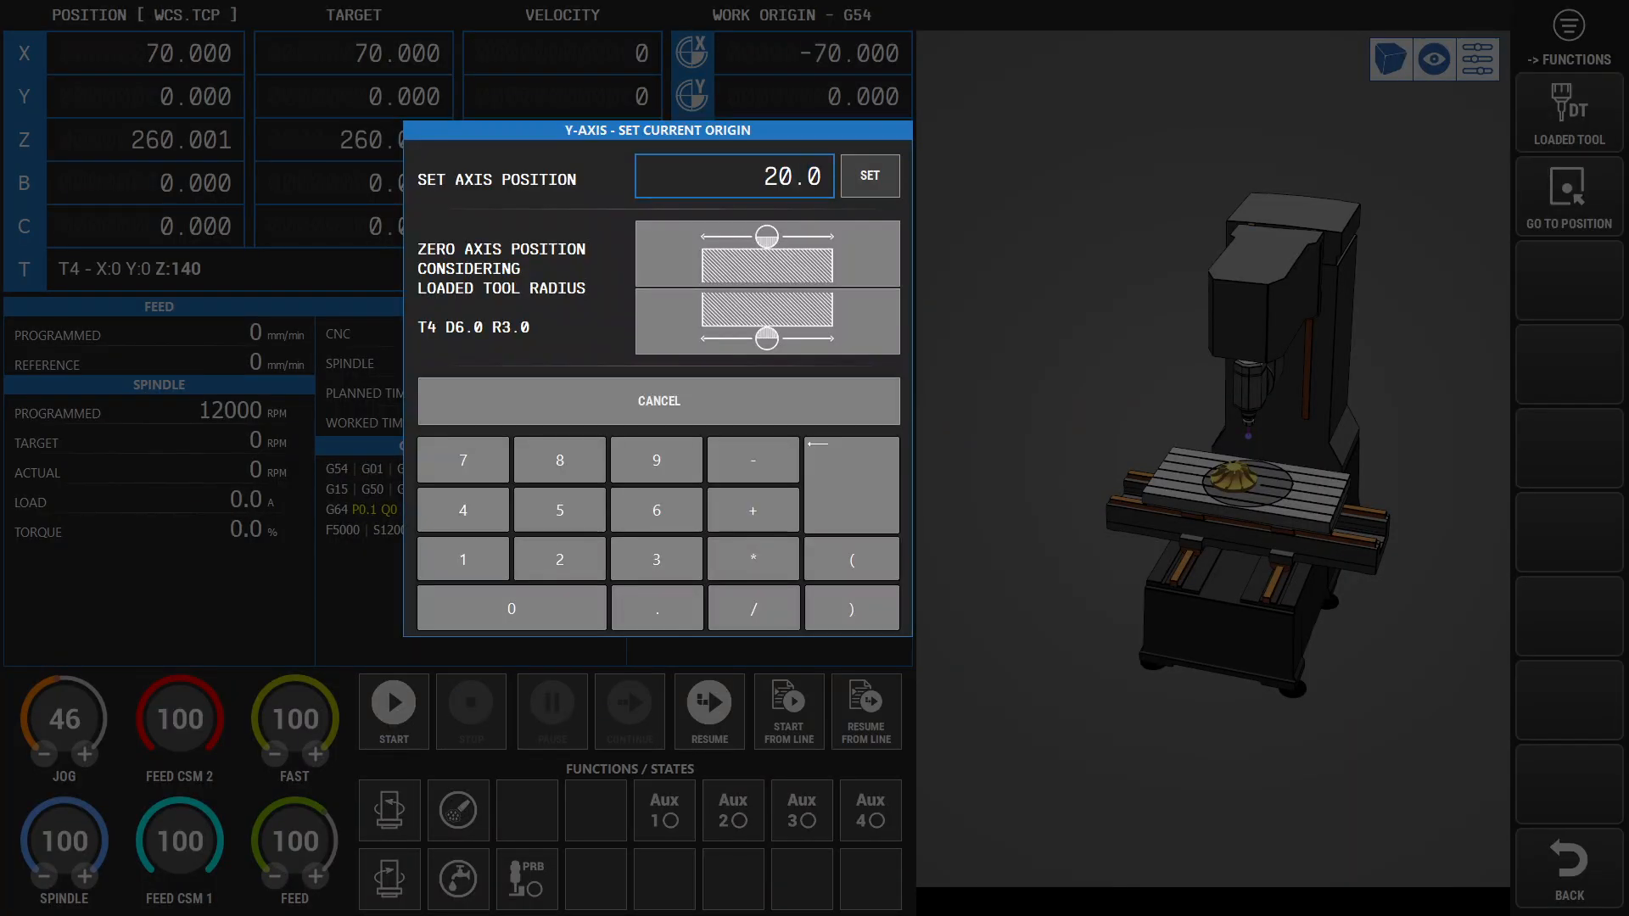
click(869, 175)
Analyse the impeller program with the changed G54 origin and start it with the 3D view close on the part.
drag(1213, 509, 1158, 490)
click(1570, 868)
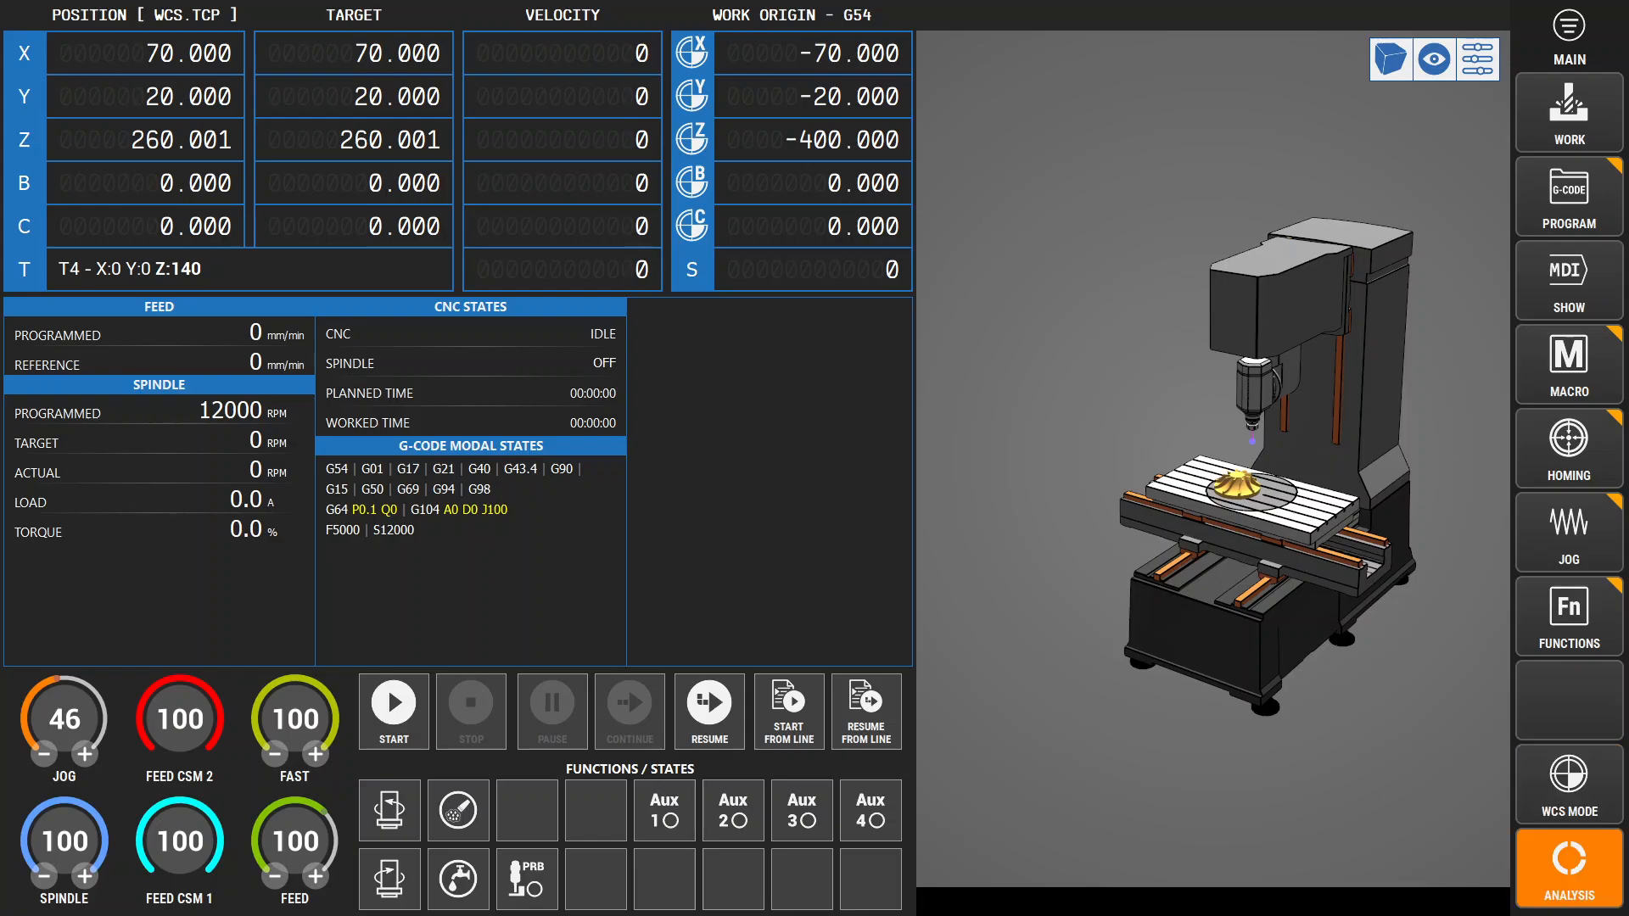
click(1569, 867)
scroll(1288, 462, up, 5)
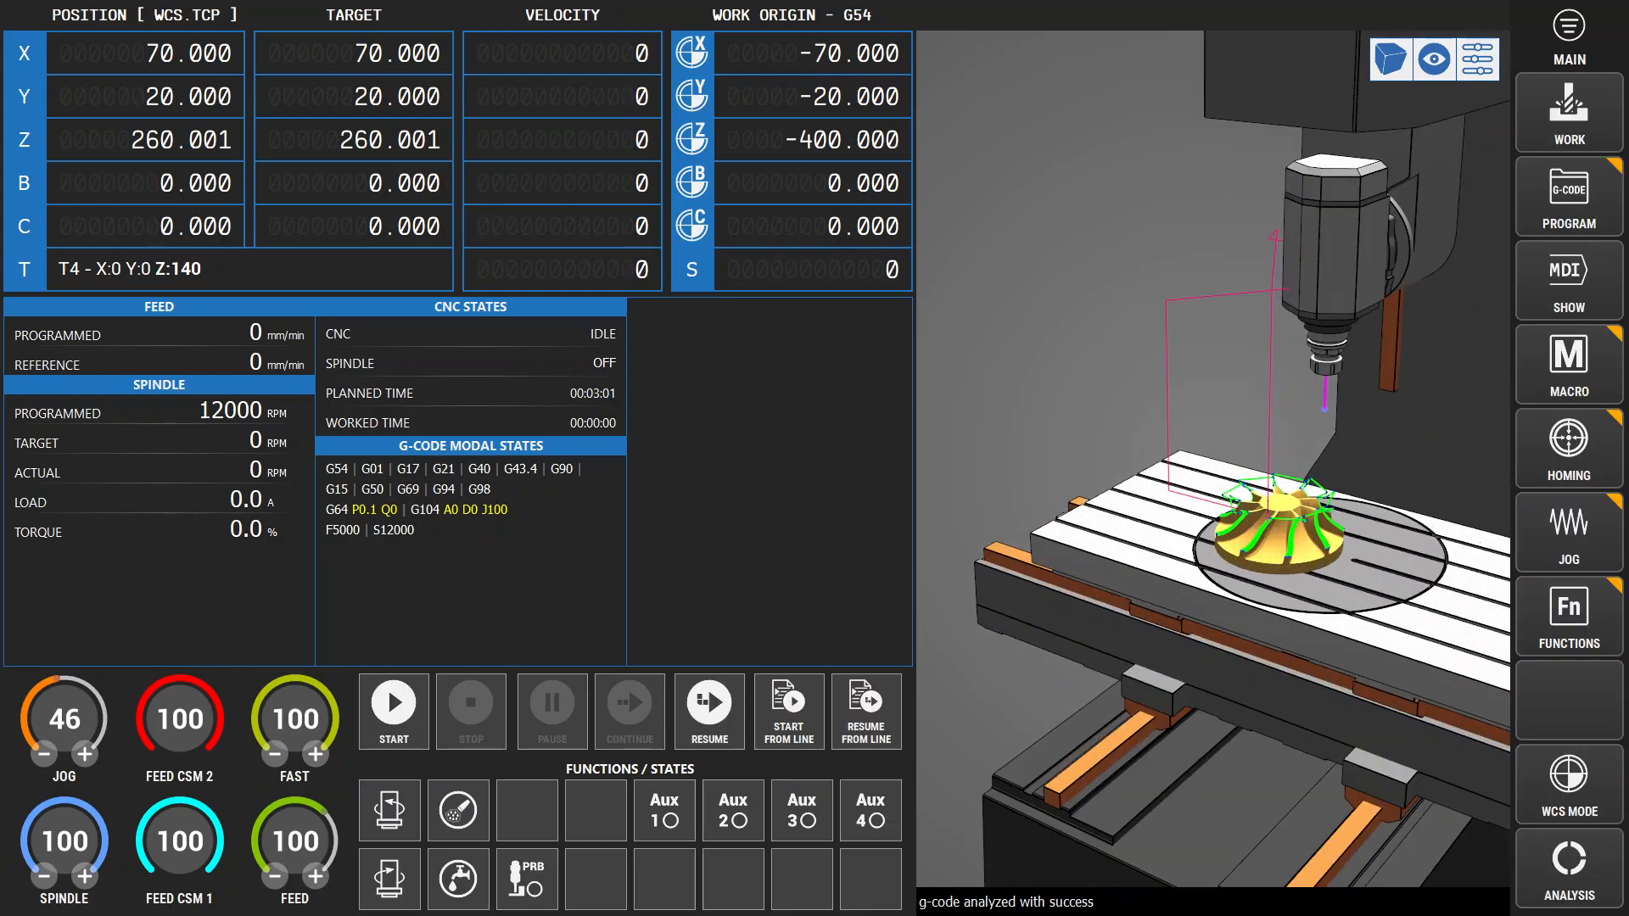
middle_drag(1214, 459, 1226, 452)
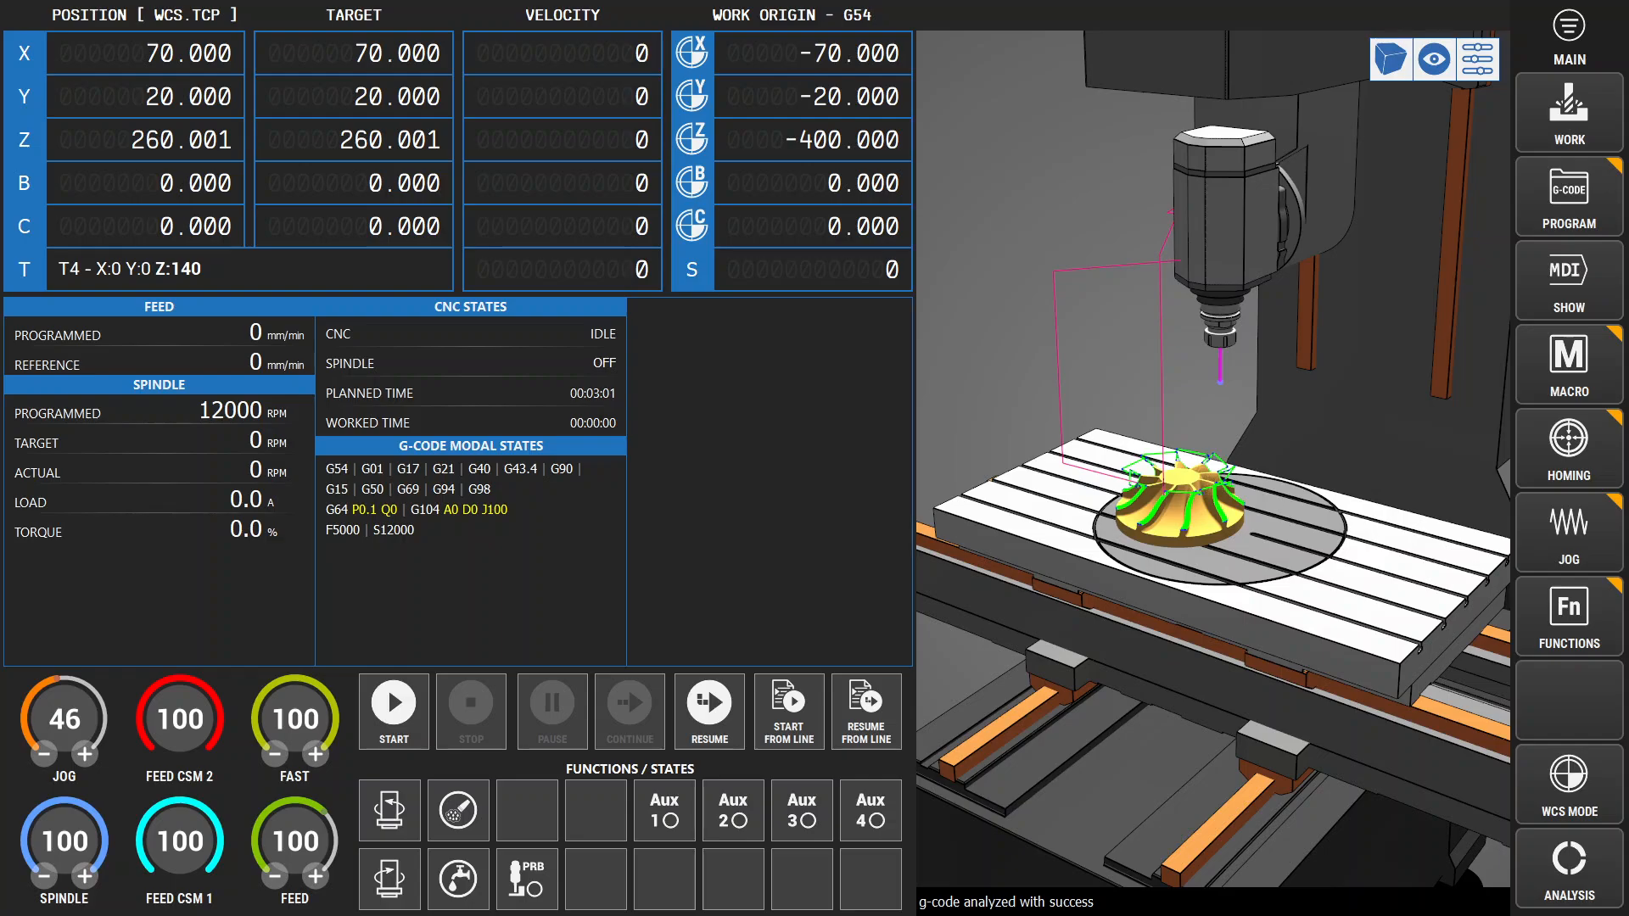
drag(1225, 452, 1234, 392)
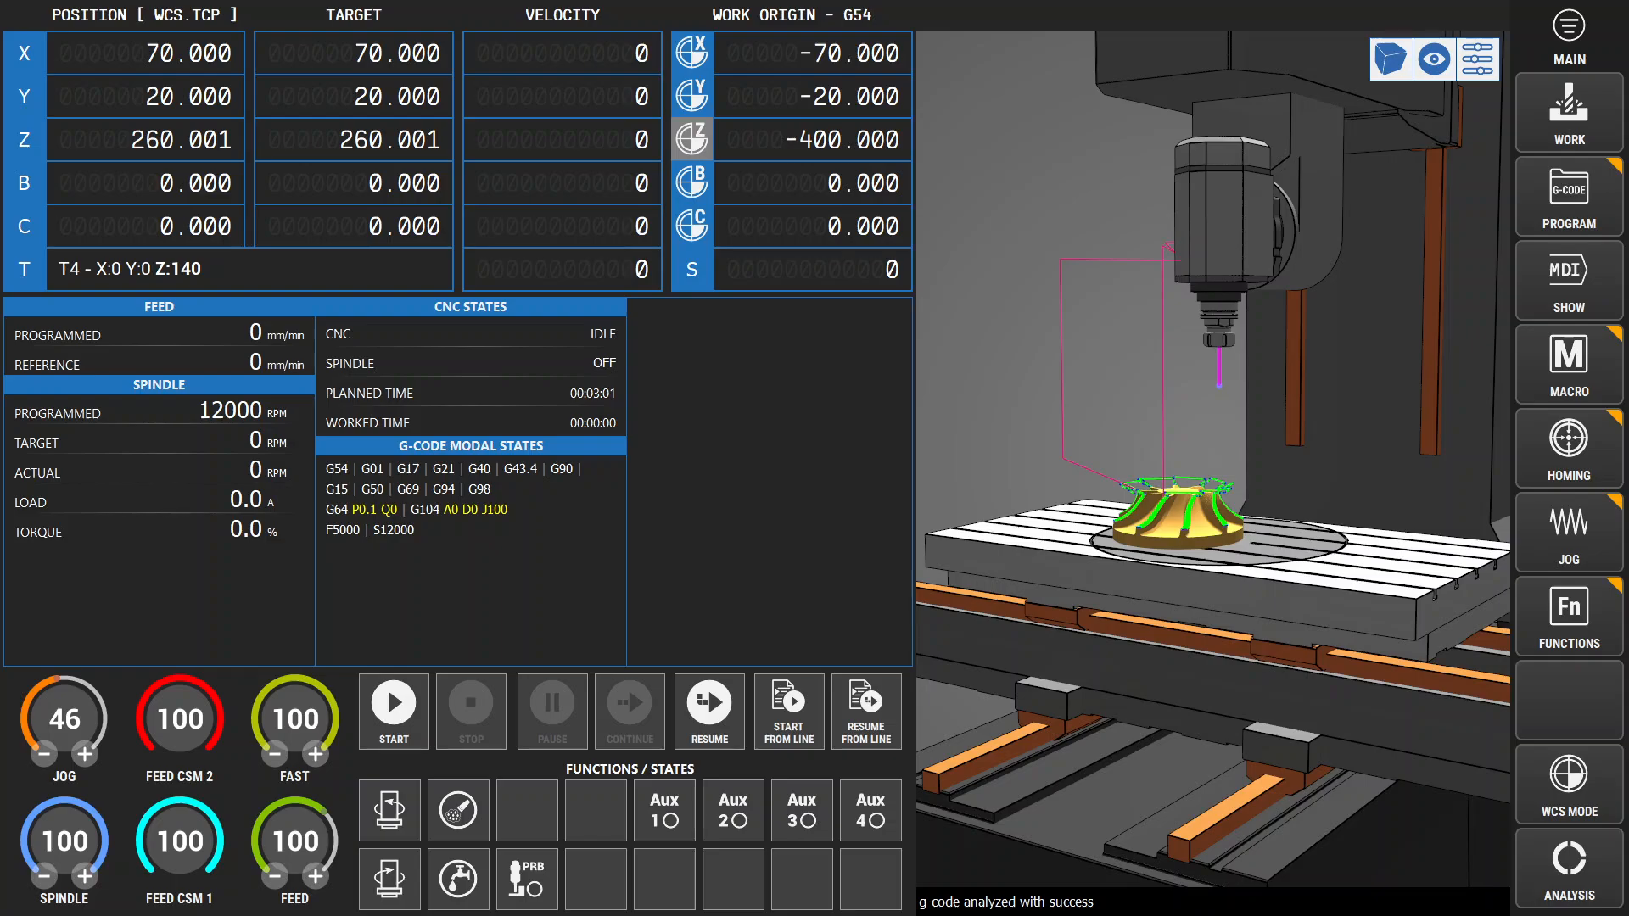
click(394, 711)
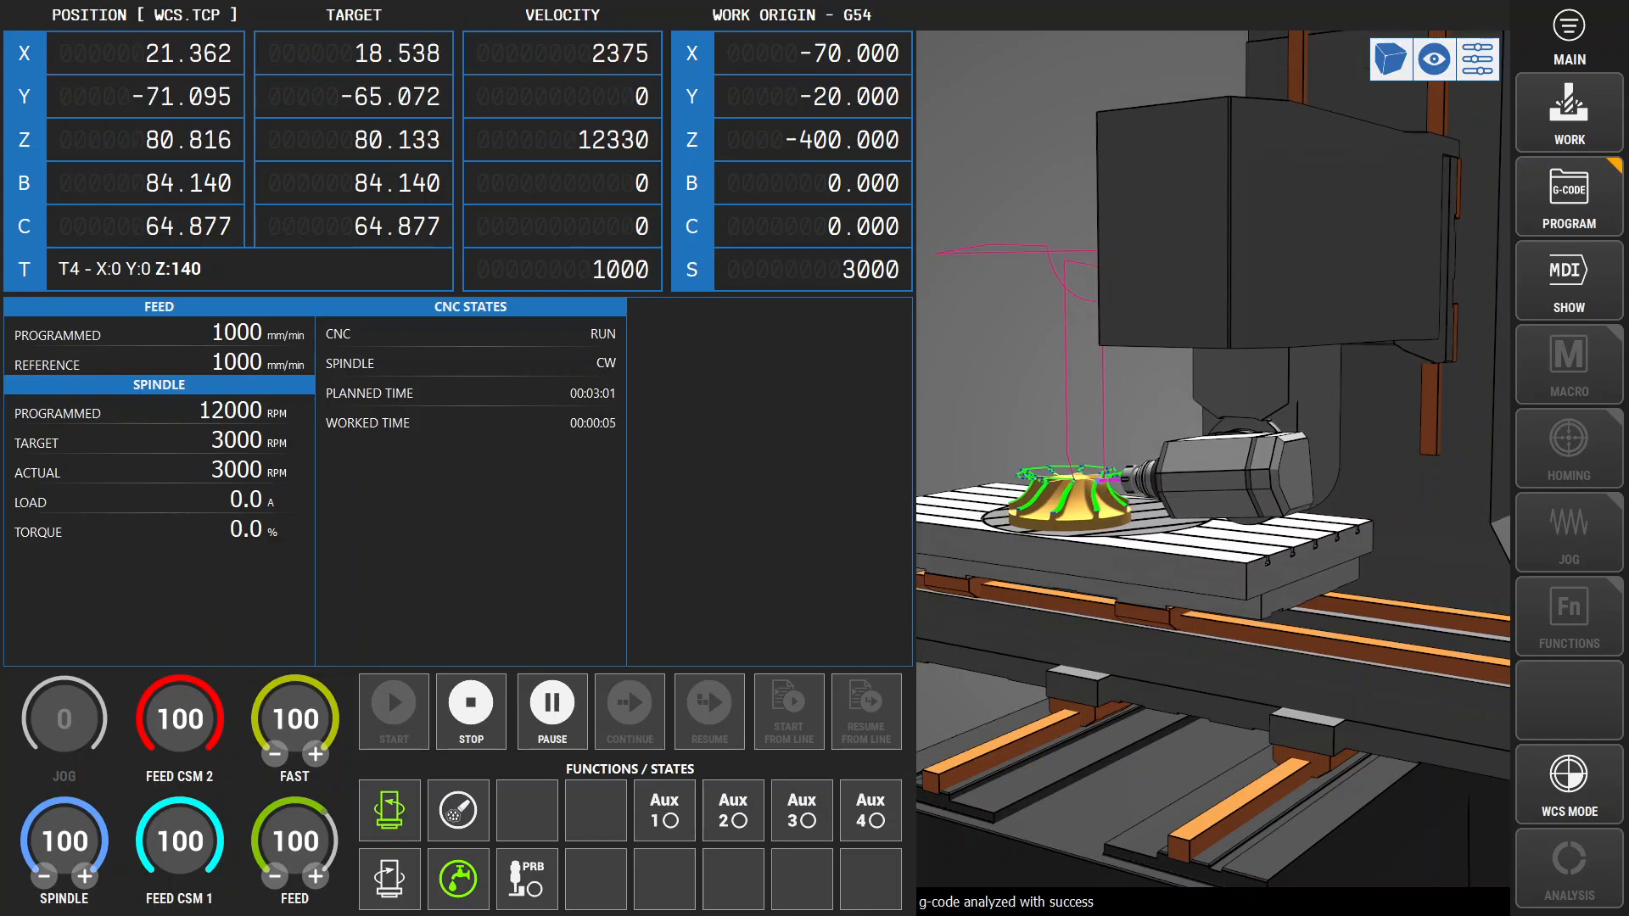
Set the machine's opacity to 100% and the tool's to 84%, and hide and re-show the second T4 toolpath.
click(1434, 59)
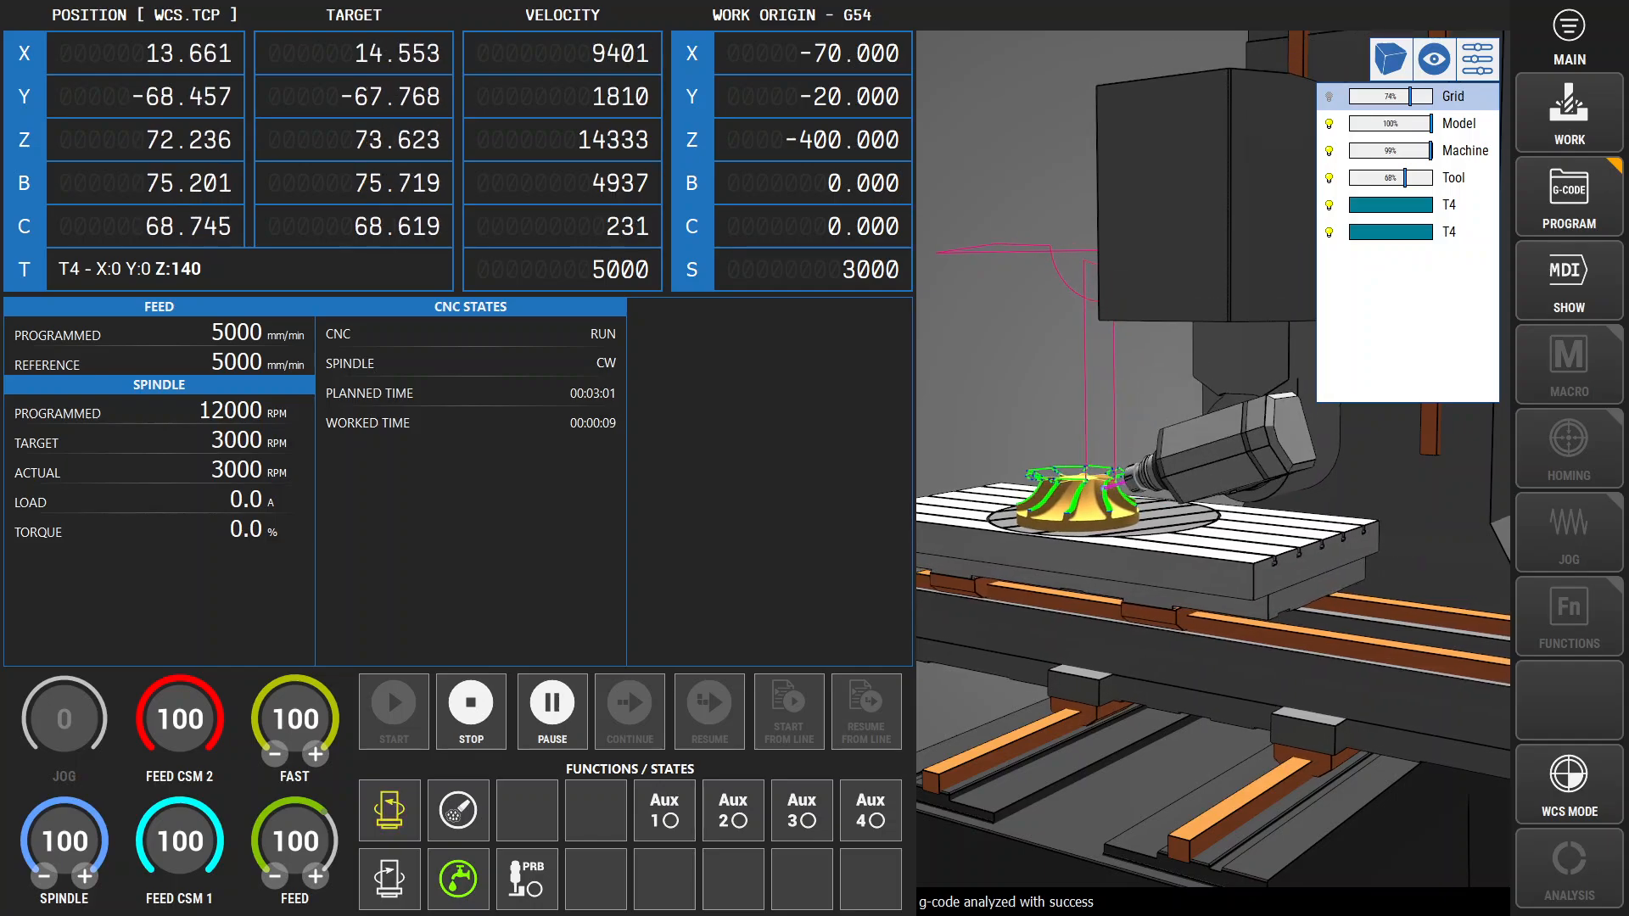
mouse_move(1430, 151)
mouse_down()
mouse_move(1351, 151)
mouse_move(1433, 151)
mouse_move(1351, 178)
mouse_move(1420, 178)
mouse_up()
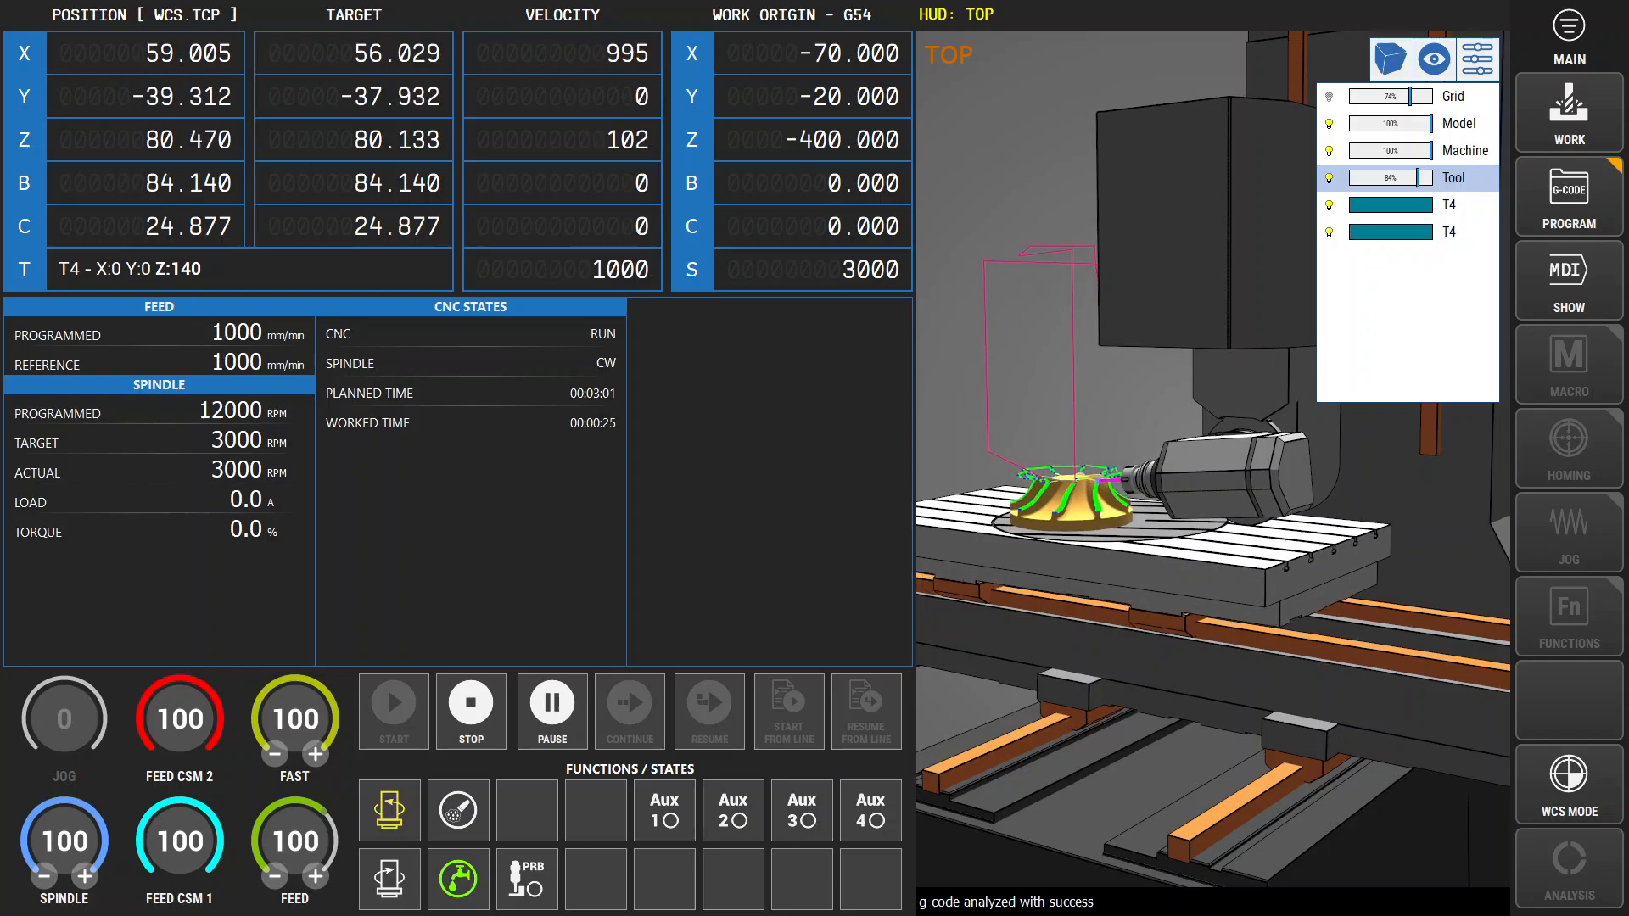
click(1329, 231)
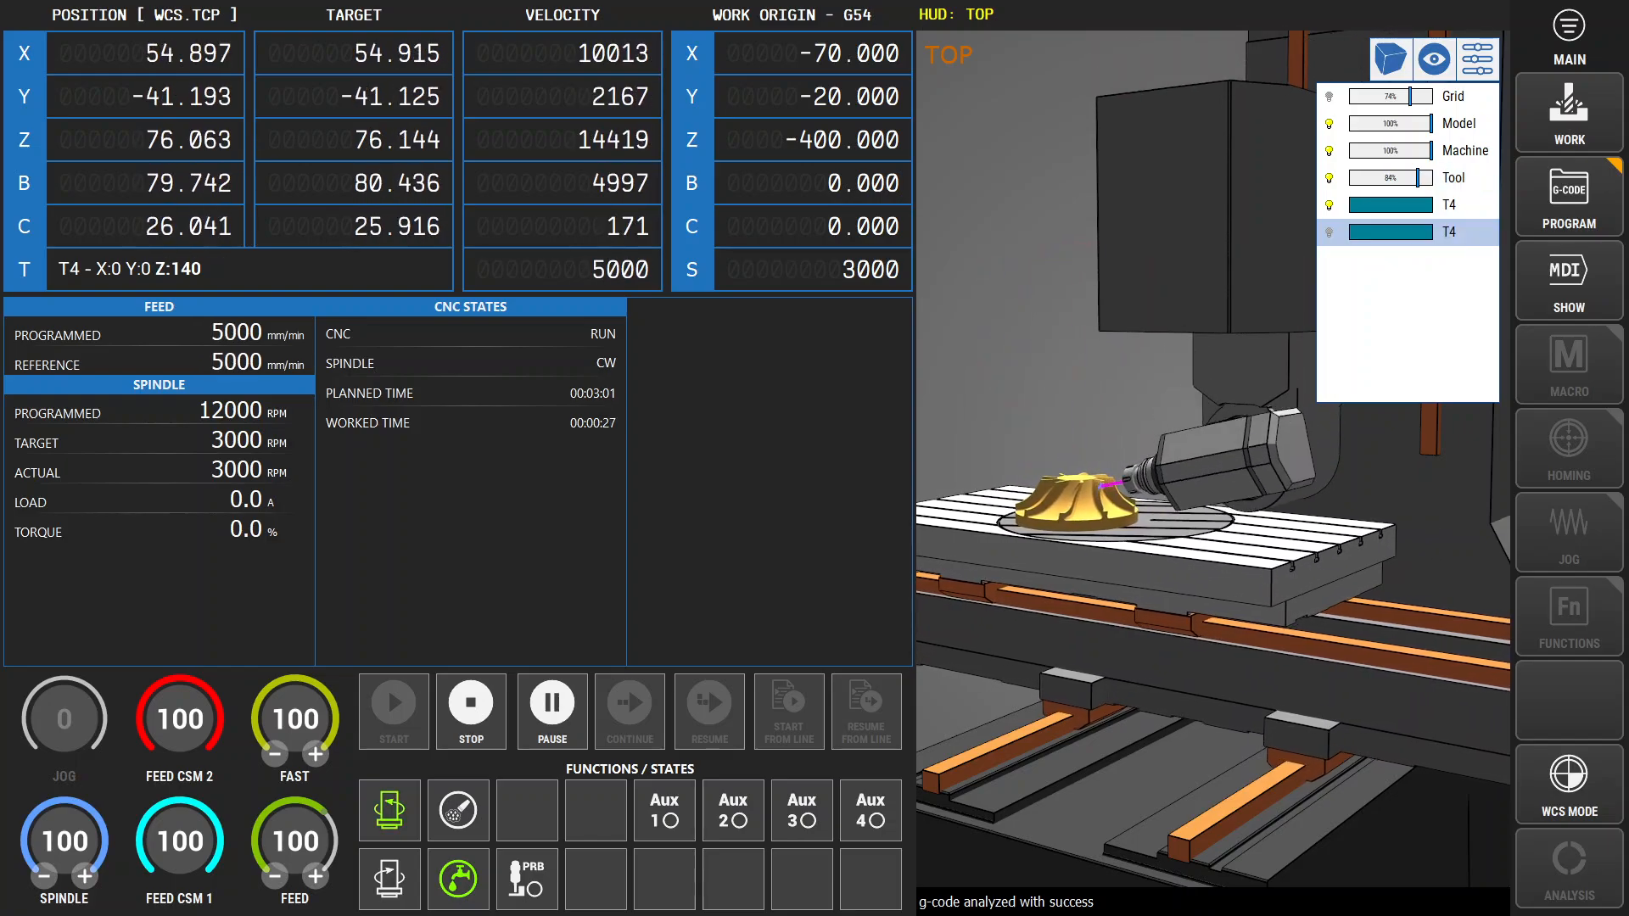
click(1329, 232)
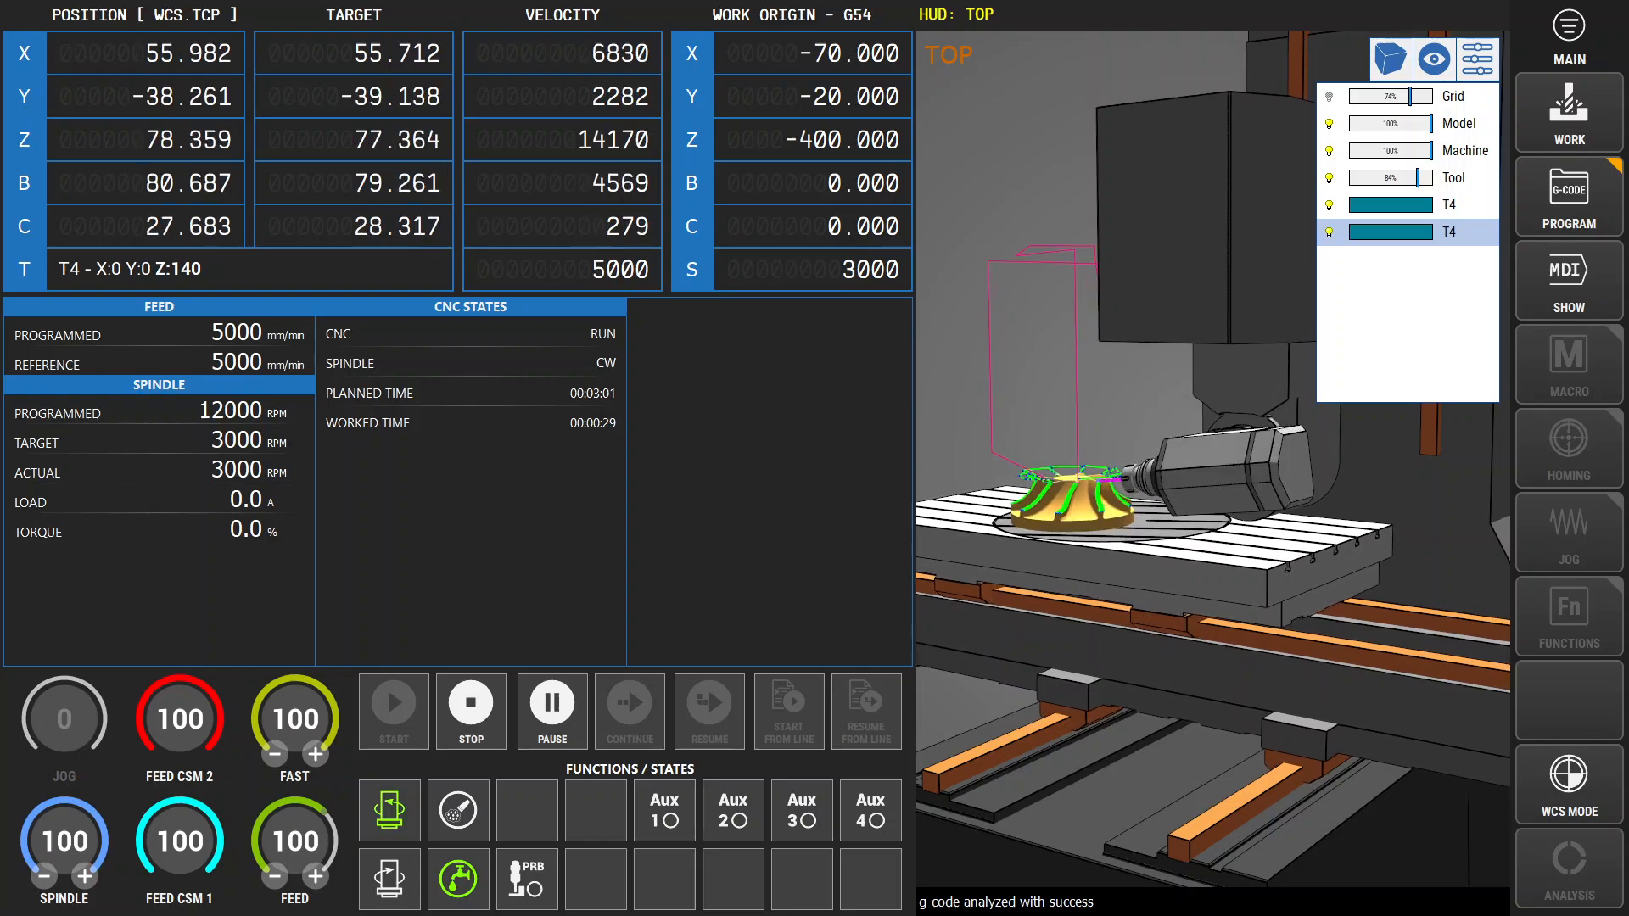
Show the grid in the 3D view, set its opacity to 22% and close the transparency settings.
click(1329, 96)
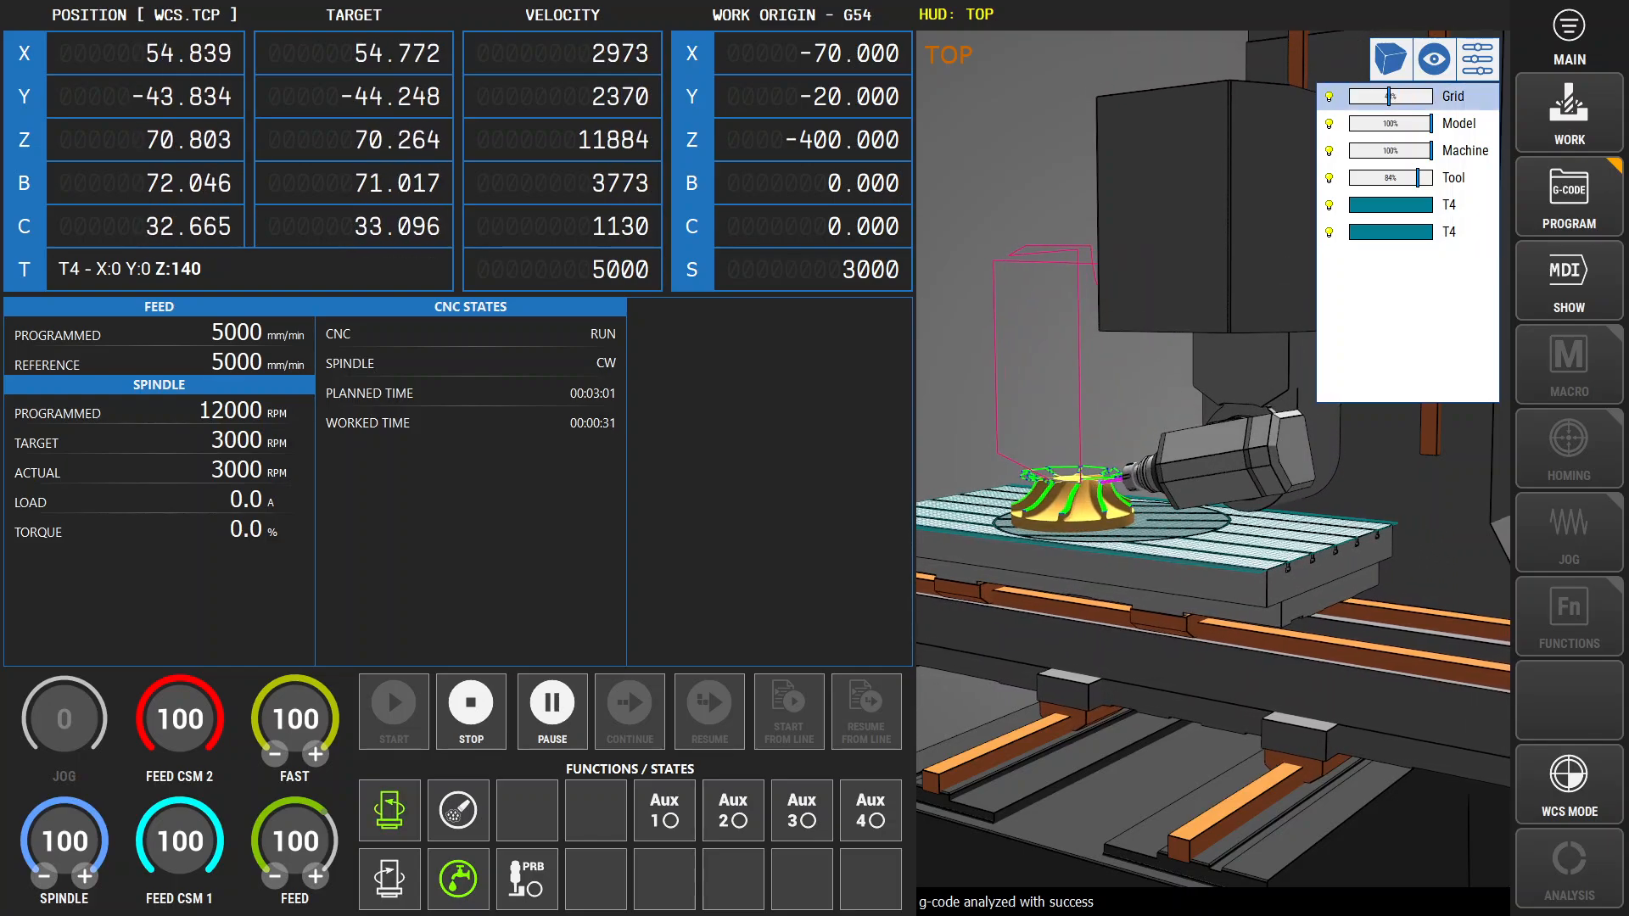
drag(1410, 96, 1368, 96)
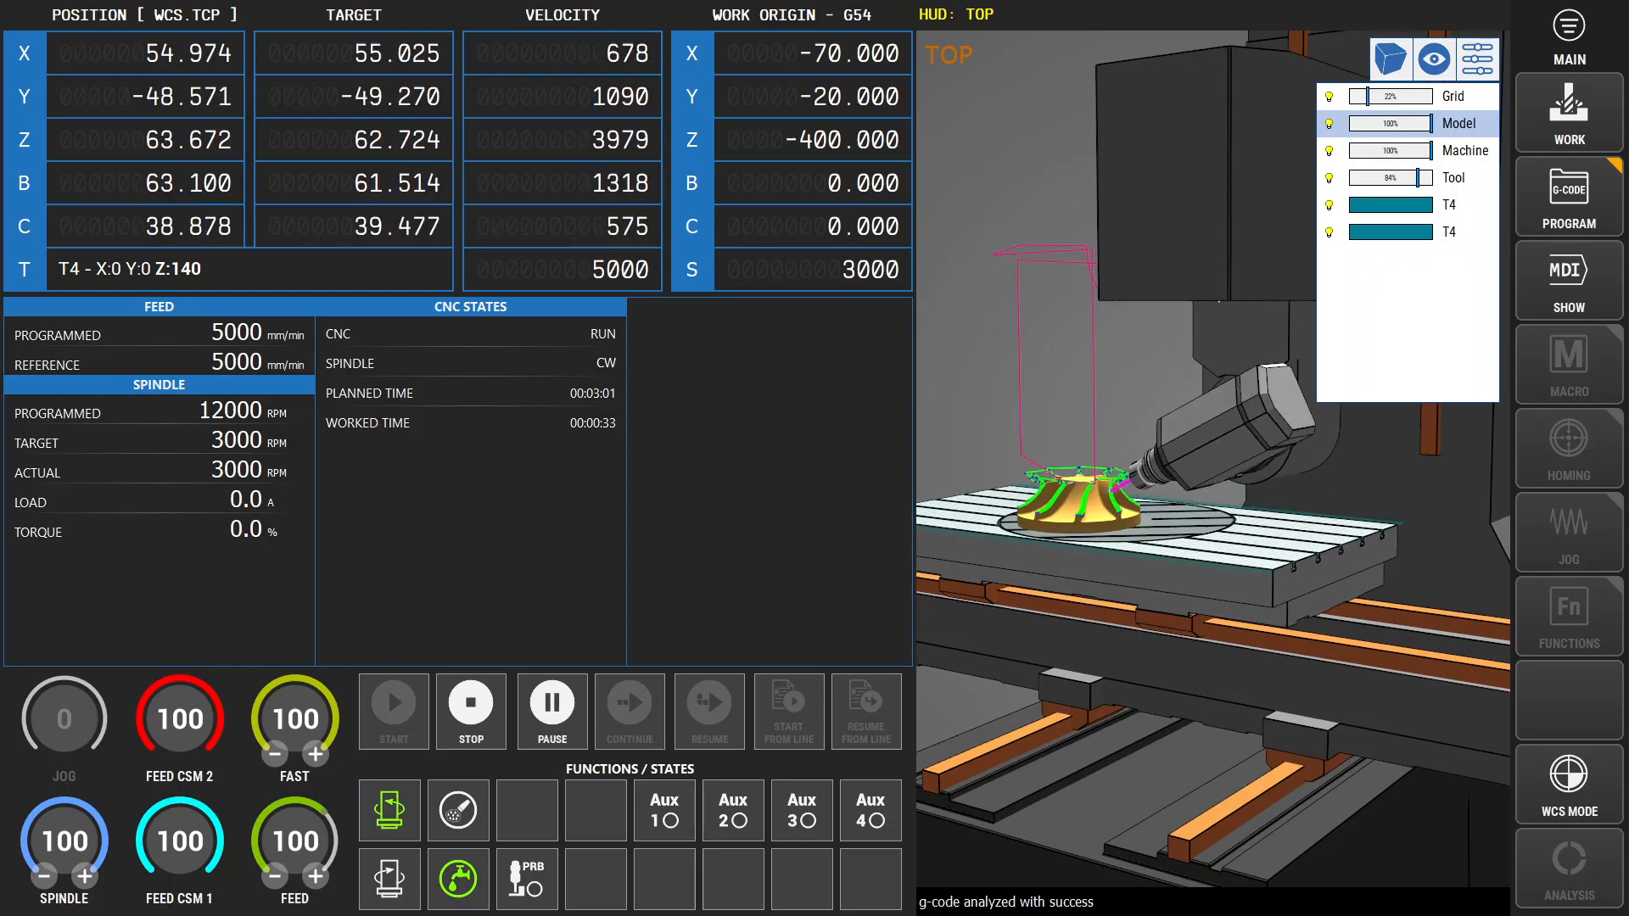
mouse_move(1188, 441)
mouse_down()
mouse_move(1243, 619)
mouse_move(1188, 462)
mouse_up()
scroll(1188, 462, down, 4)
click(1477, 59)
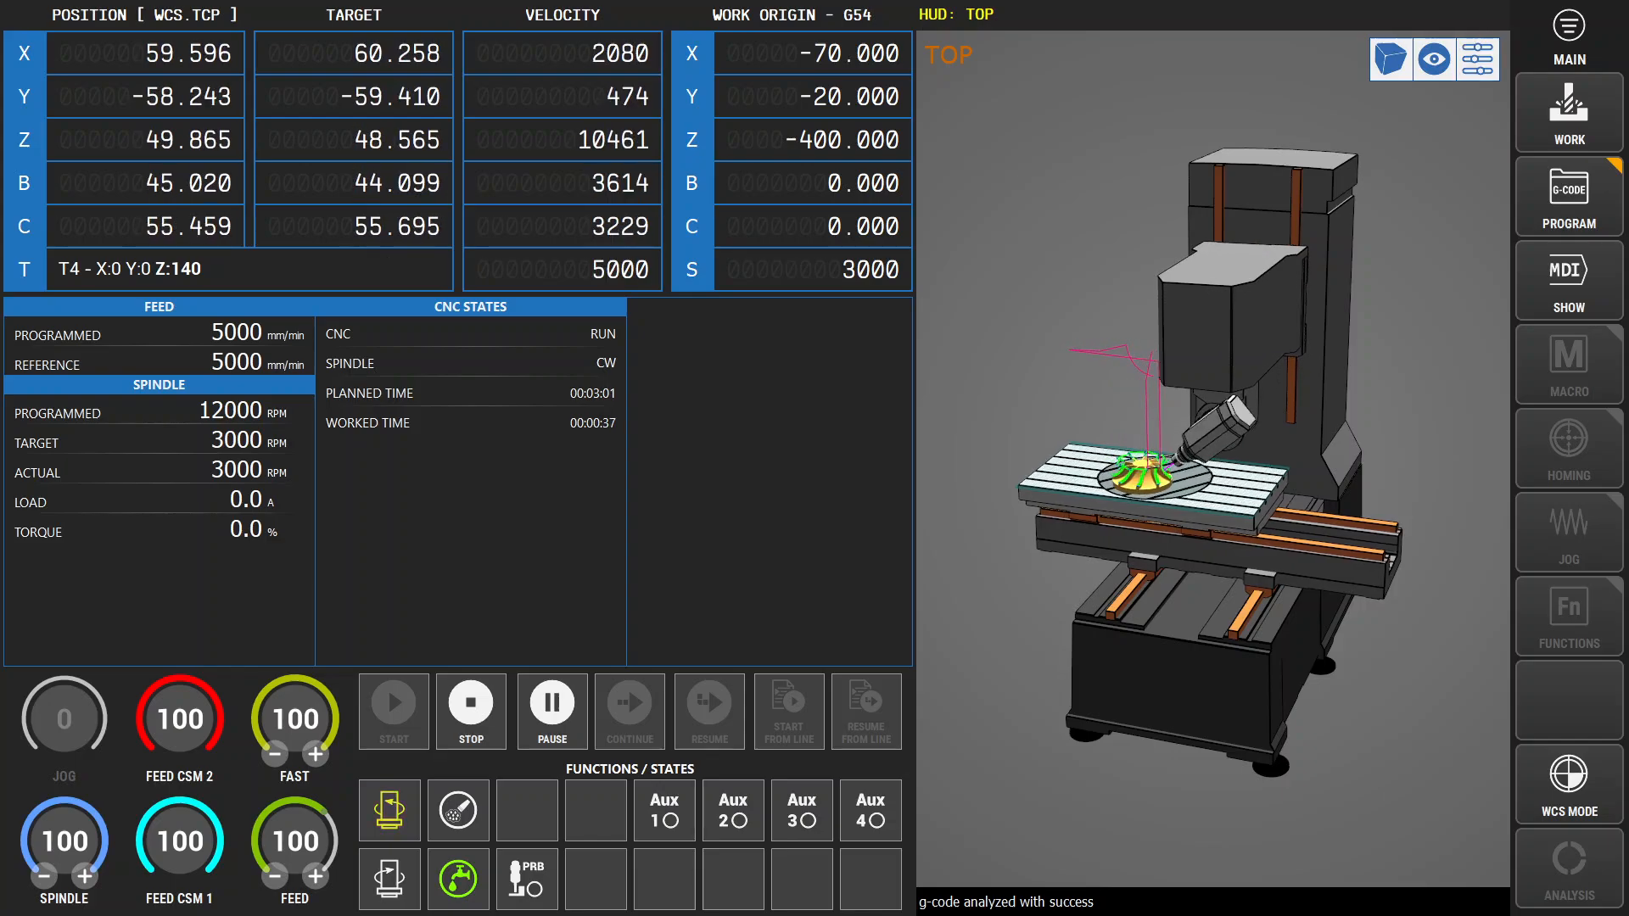
Turn on Follow Tool and Axes Arrows in the 3D view and lower the spindle override to 74.
click(1434, 60)
click(1362, 147)
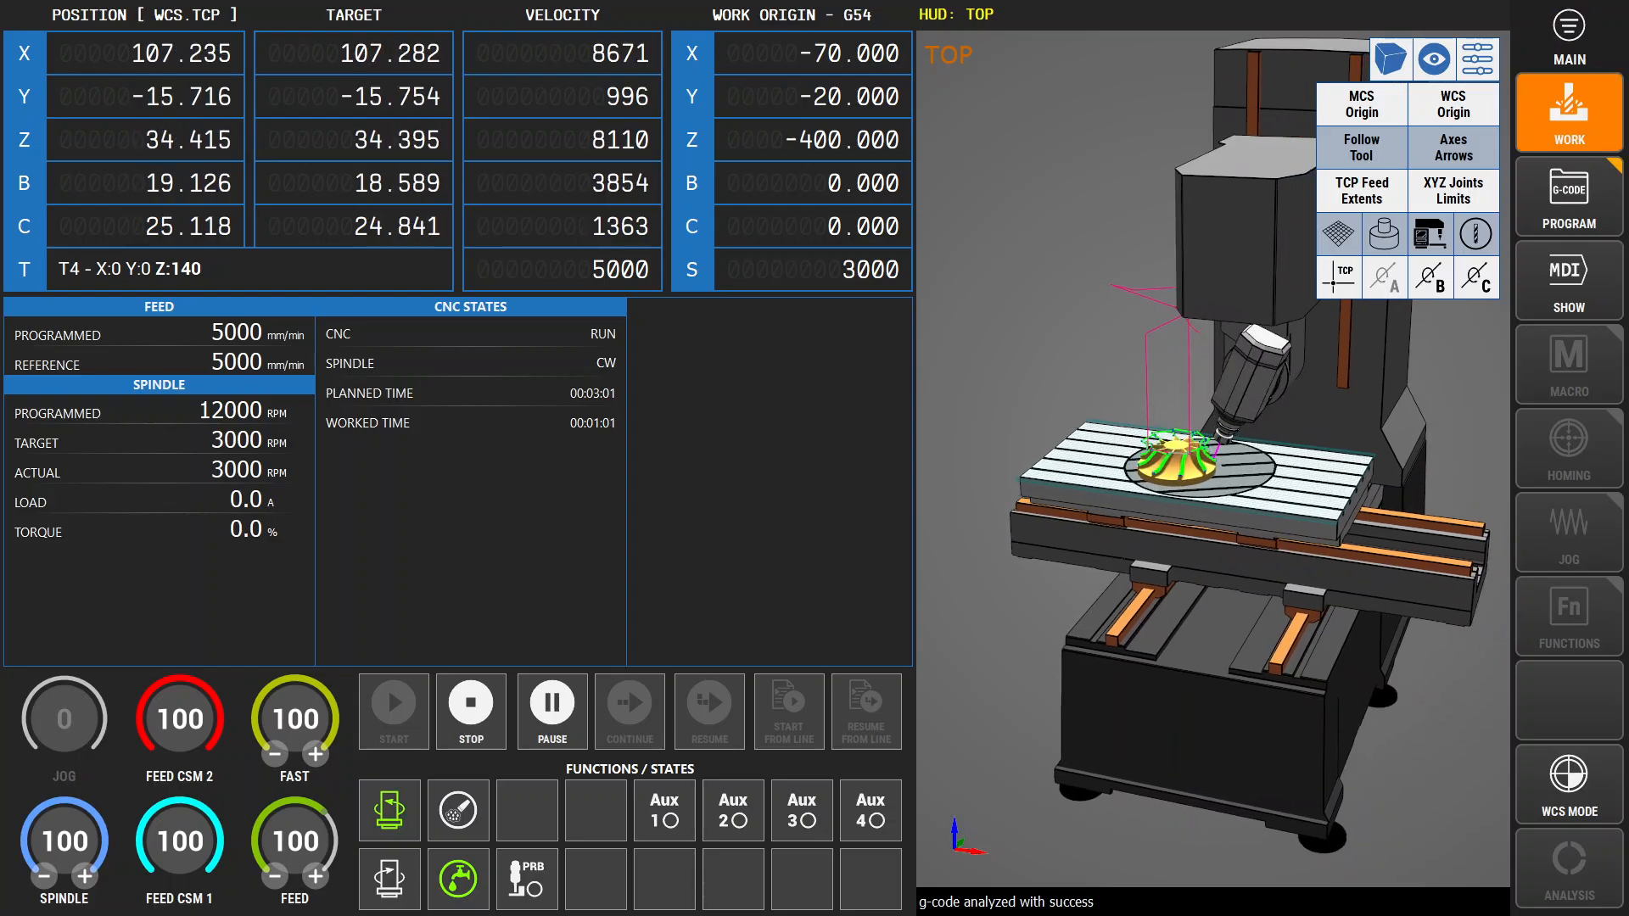
click(470, 712)
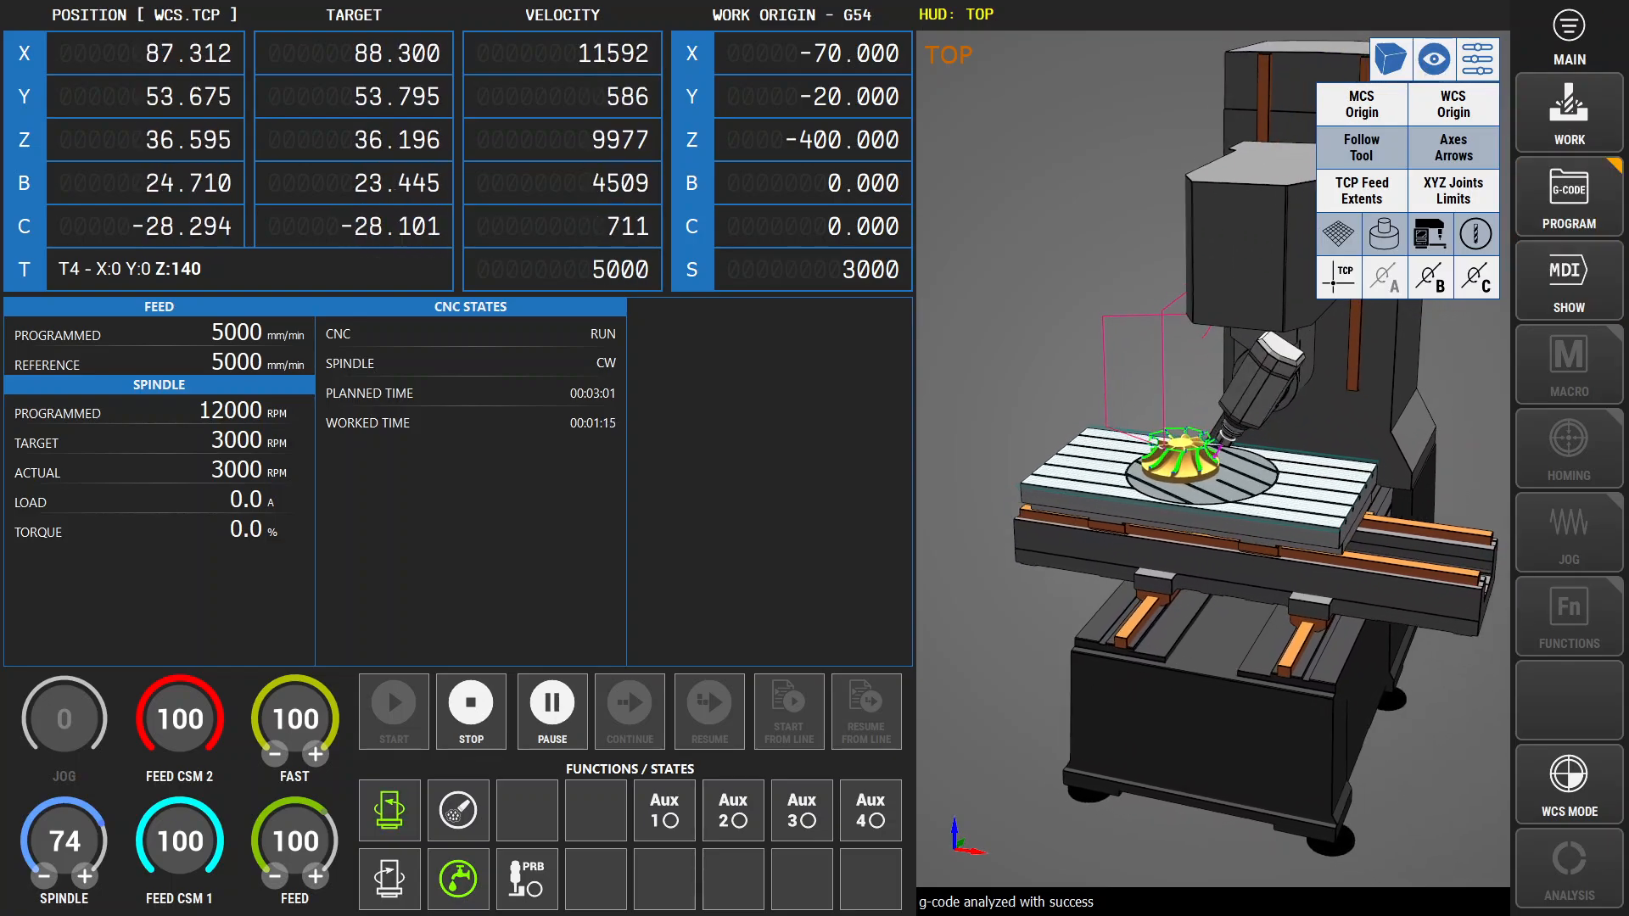
Return to the main page, pause the running impeller program and continue it.
click(1477, 59)
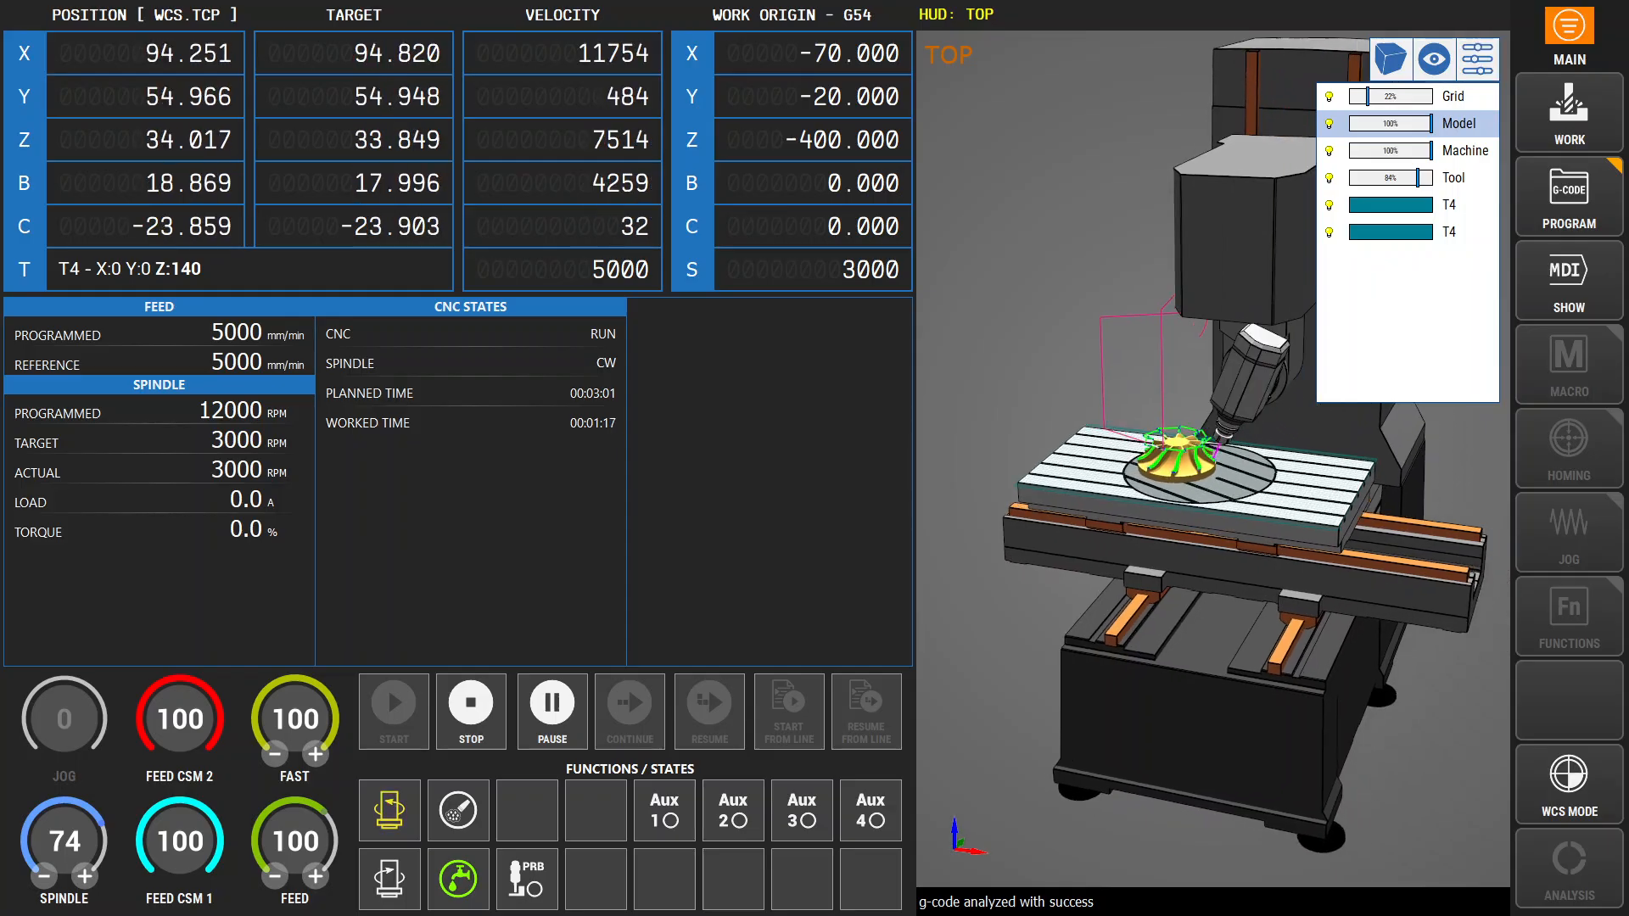
click(1569, 34)
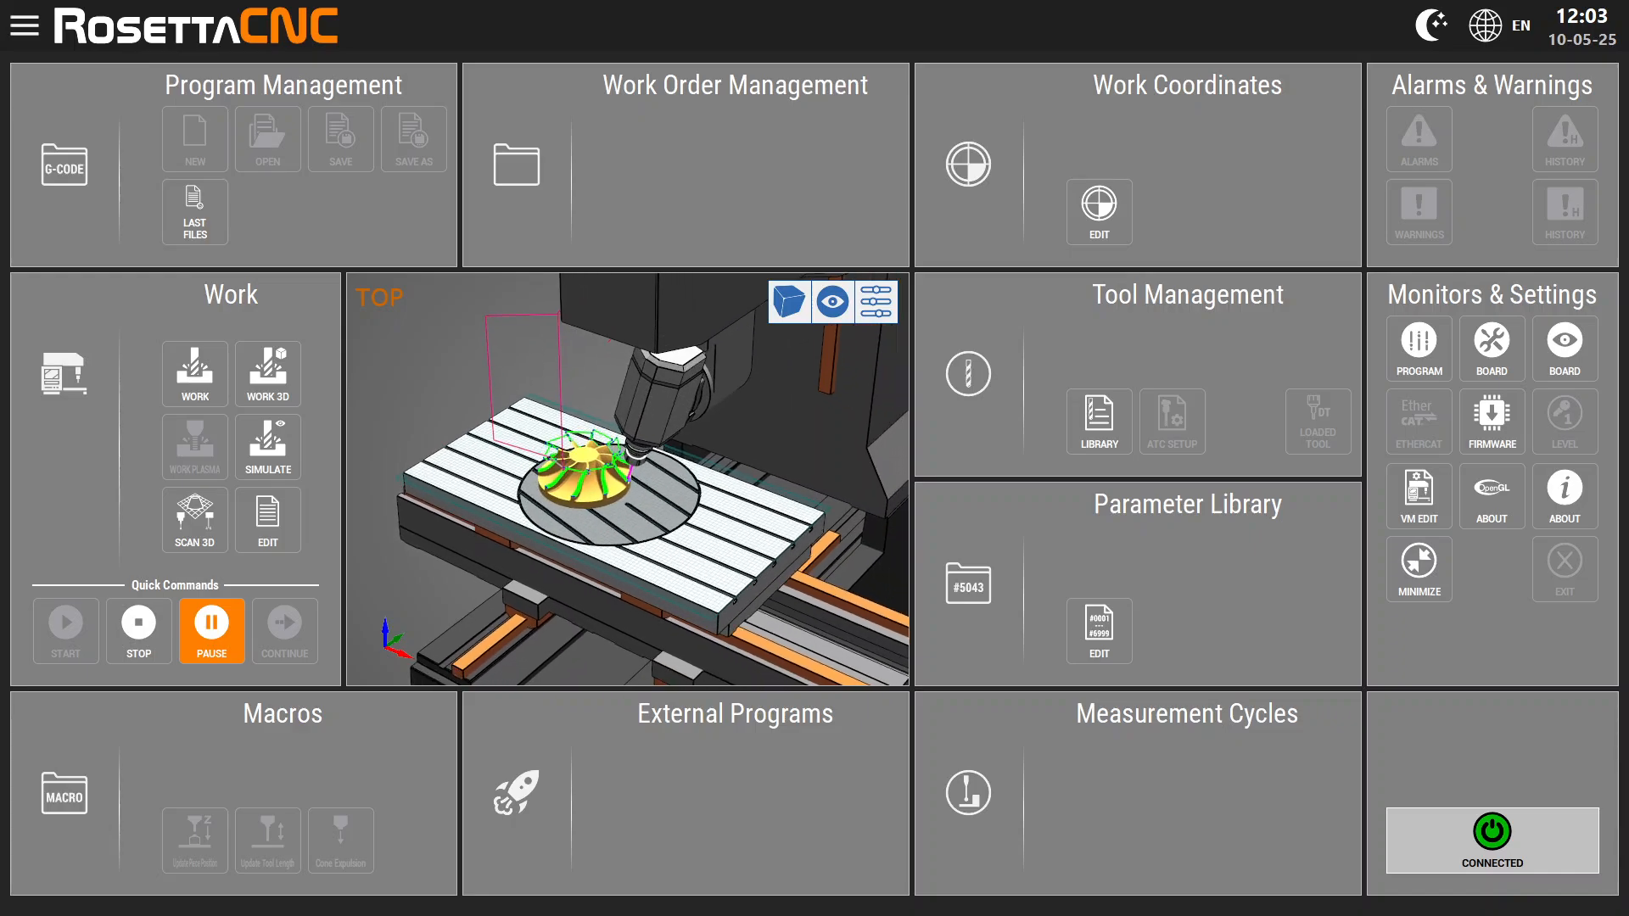
click(212, 629)
click(284, 627)
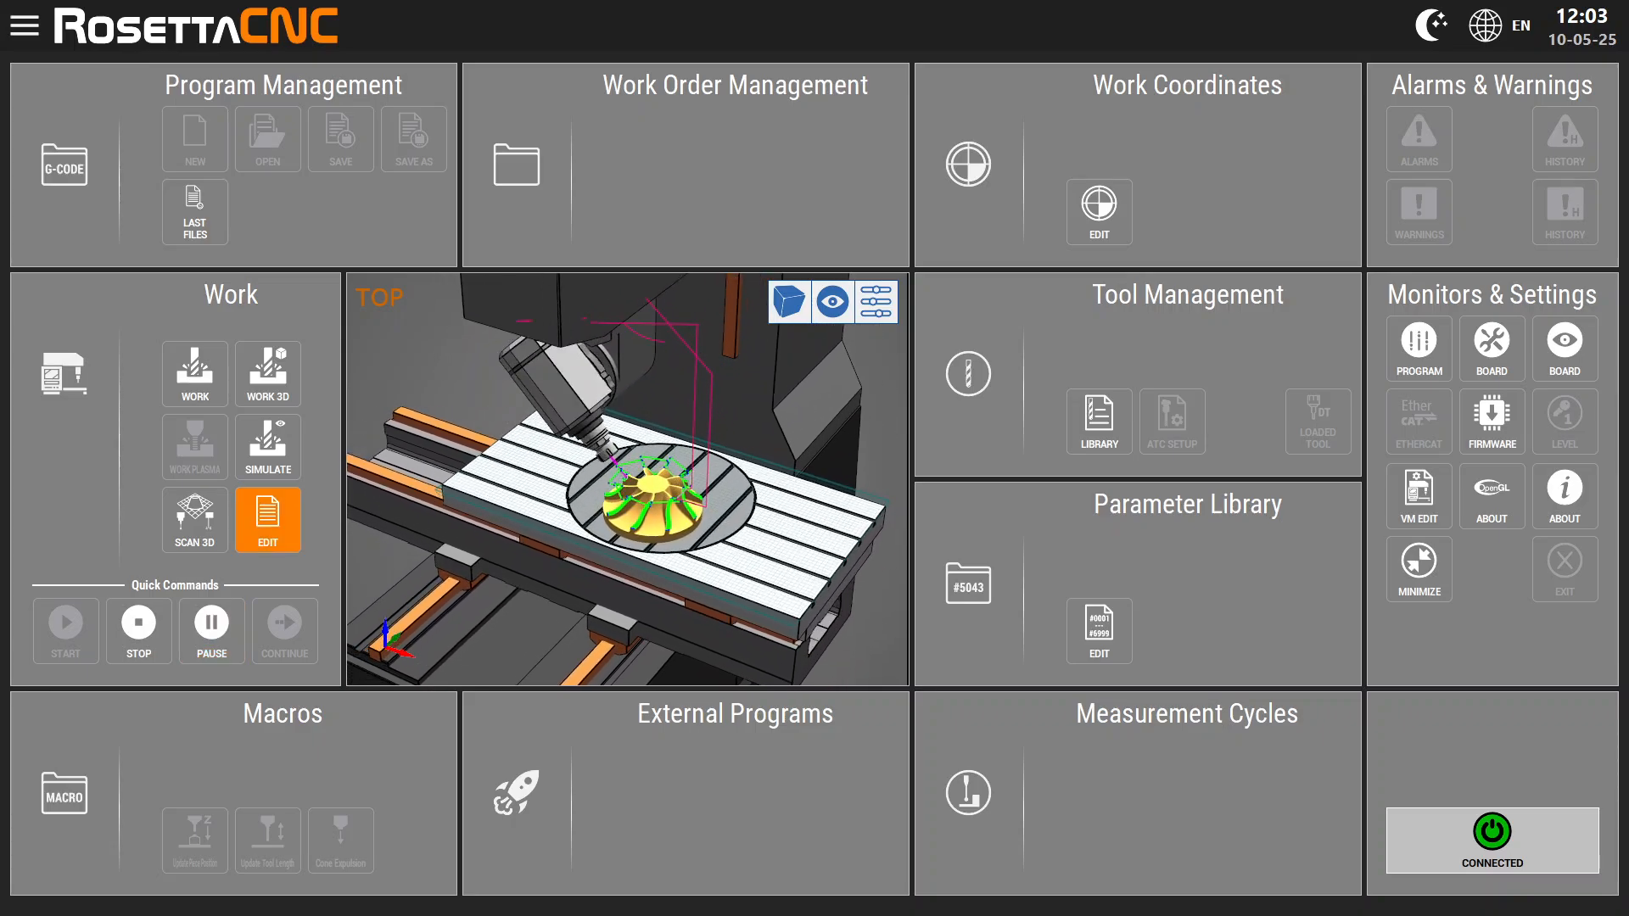
Open the 3D scan page, show the 3D machine view on it and return to the main page.
click(195, 520)
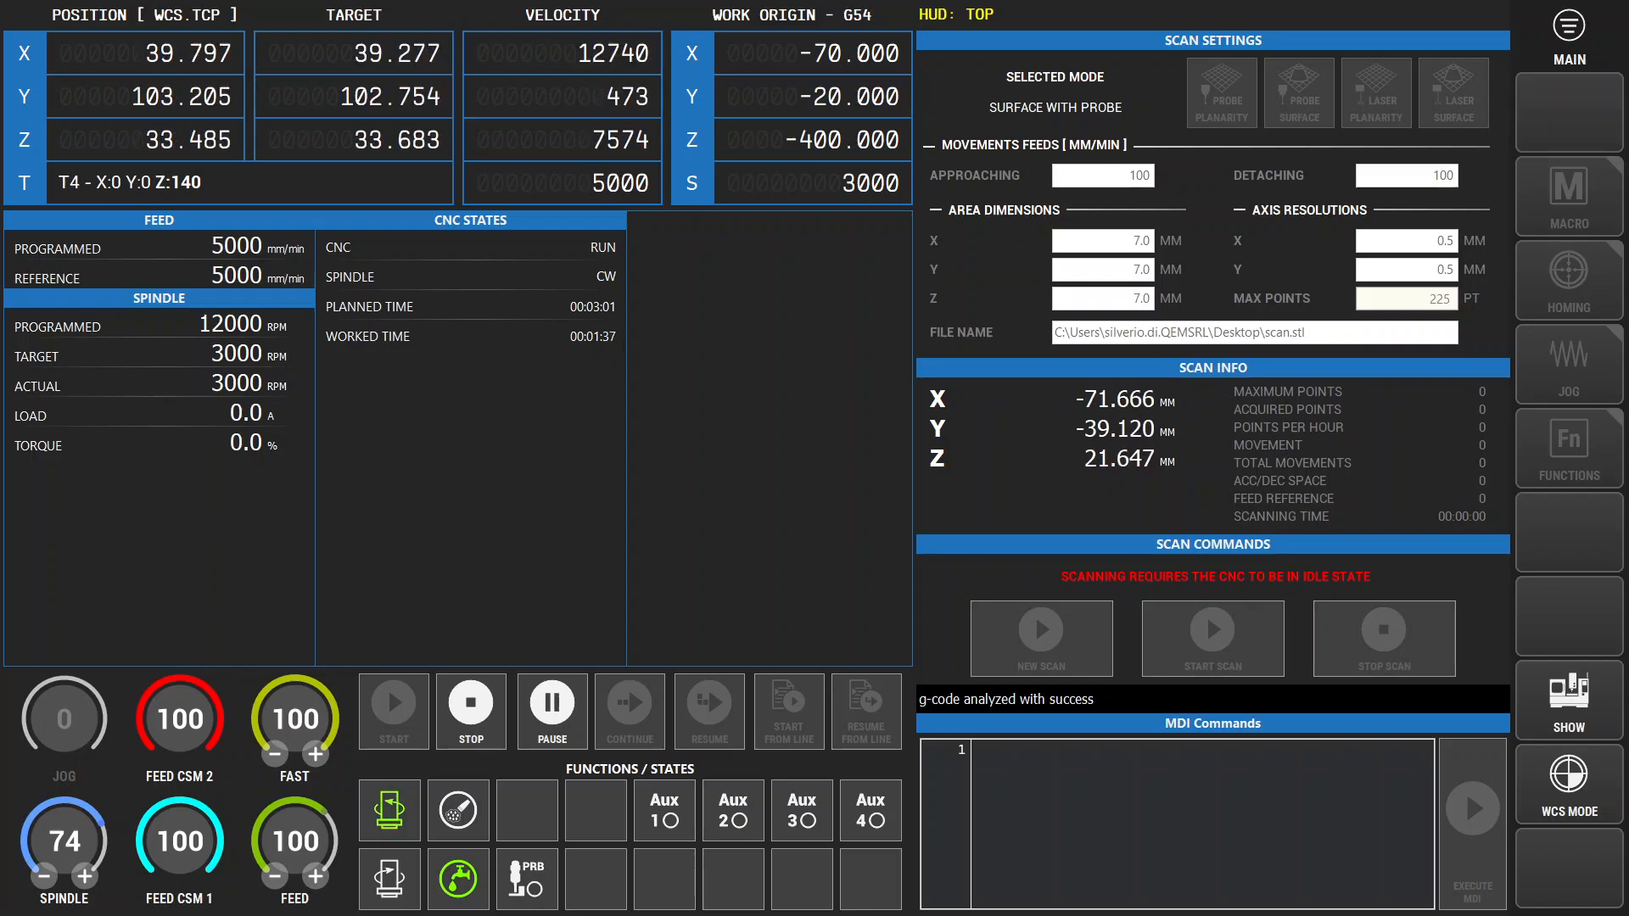
click(1569, 701)
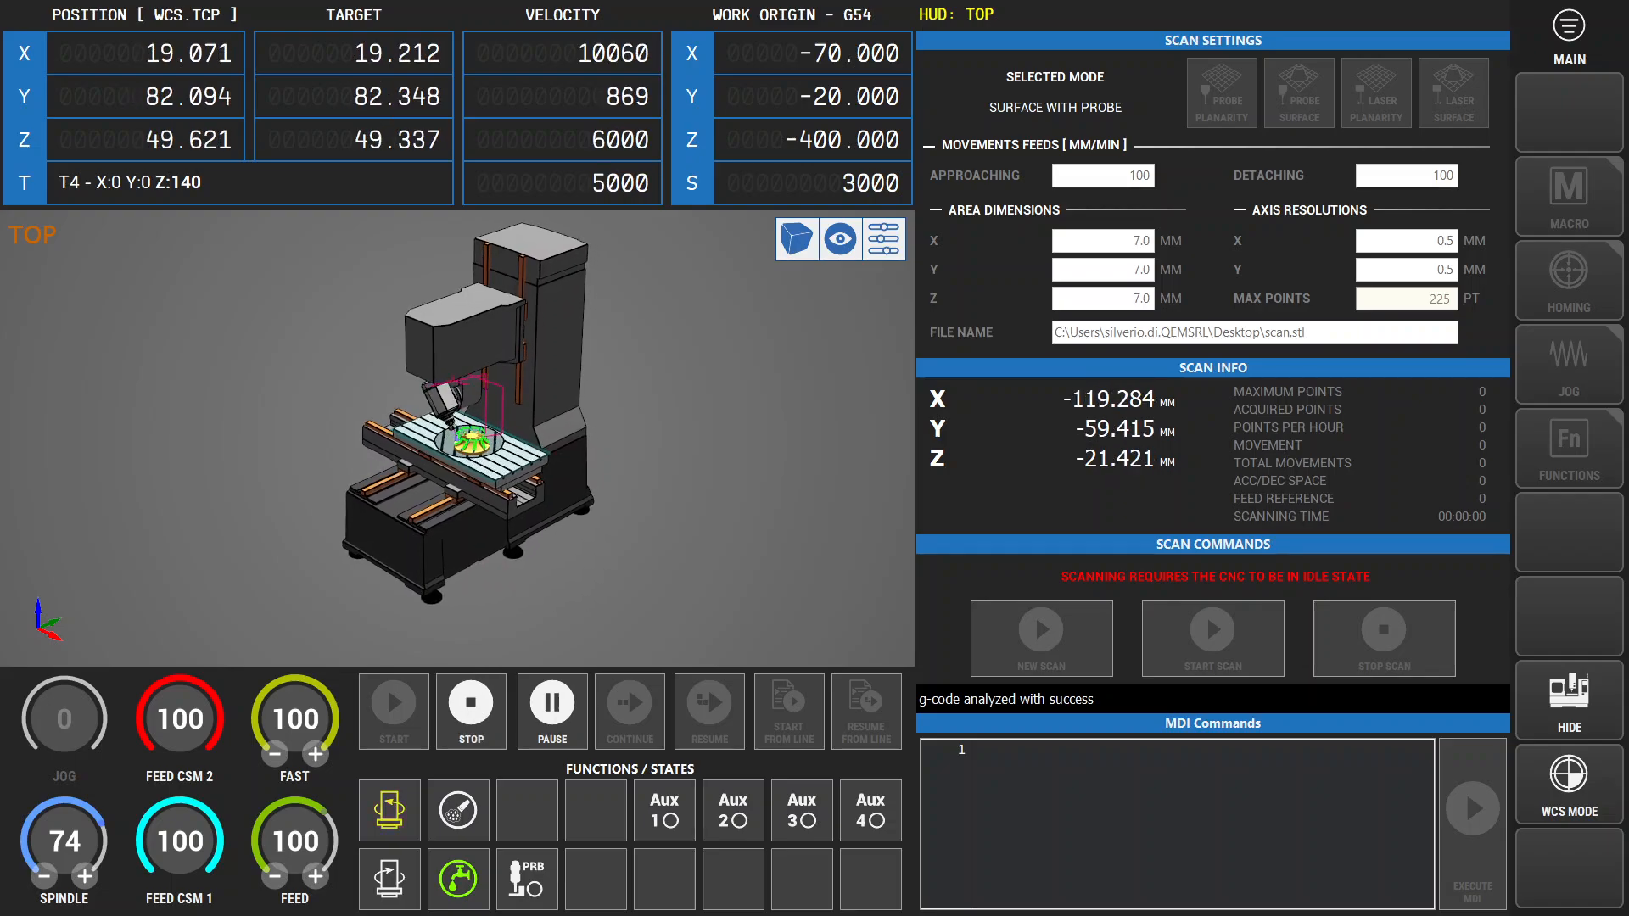
click(1569, 27)
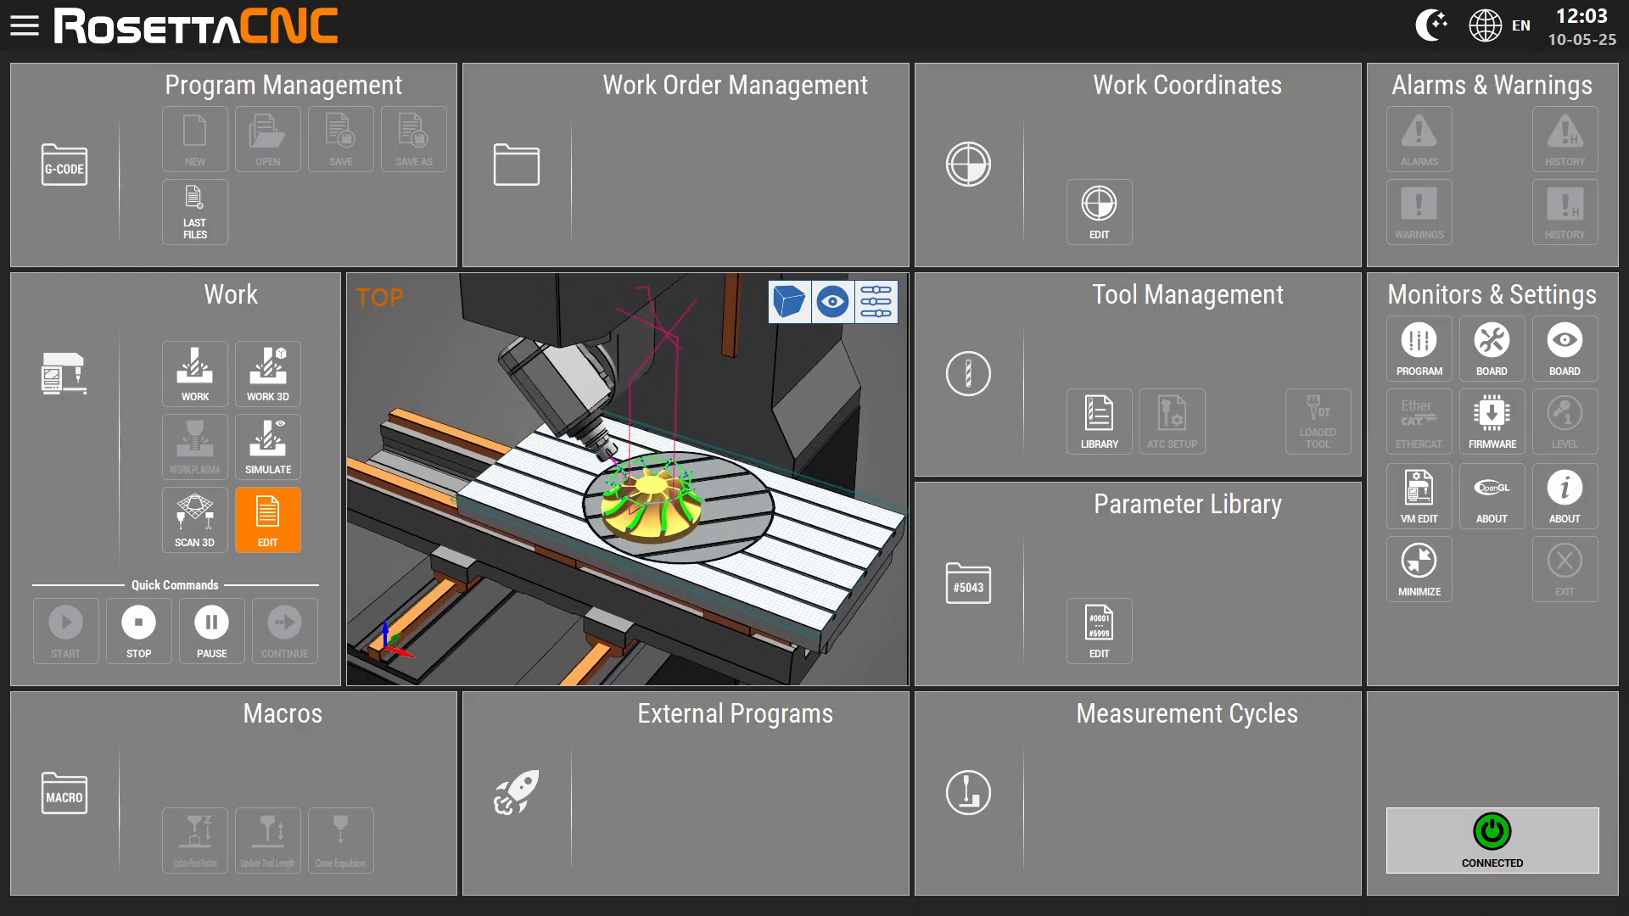
Stop the running program and look through the NC programs in the nc-files folder, ending with ht-bc-005-impeller.ngc selected.
click(138, 632)
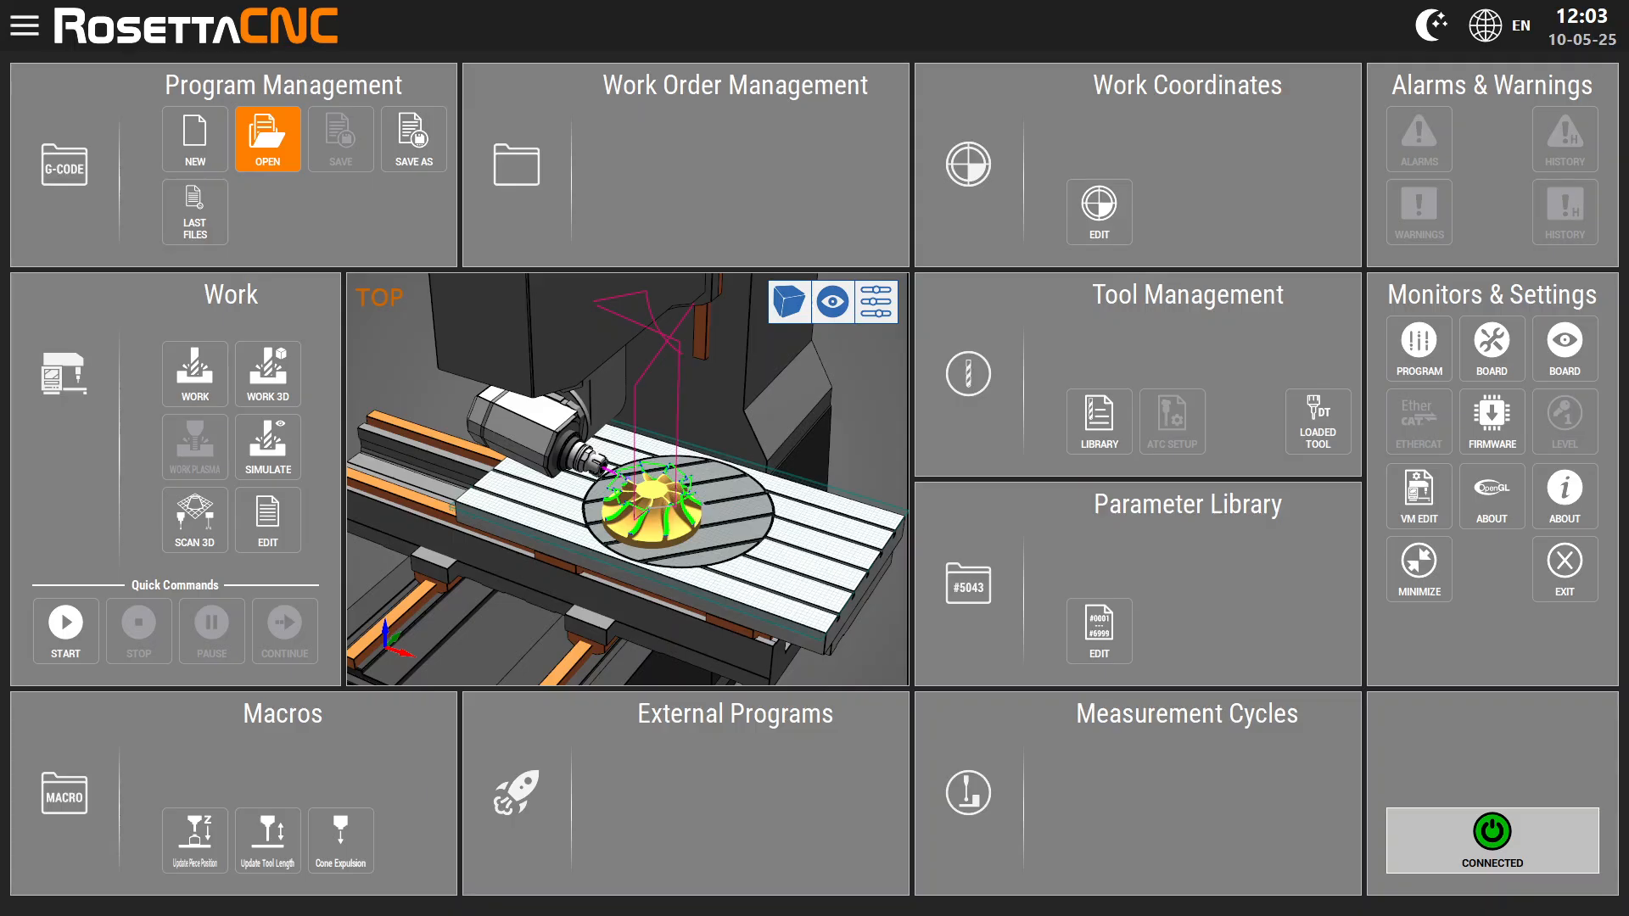
click(267, 137)
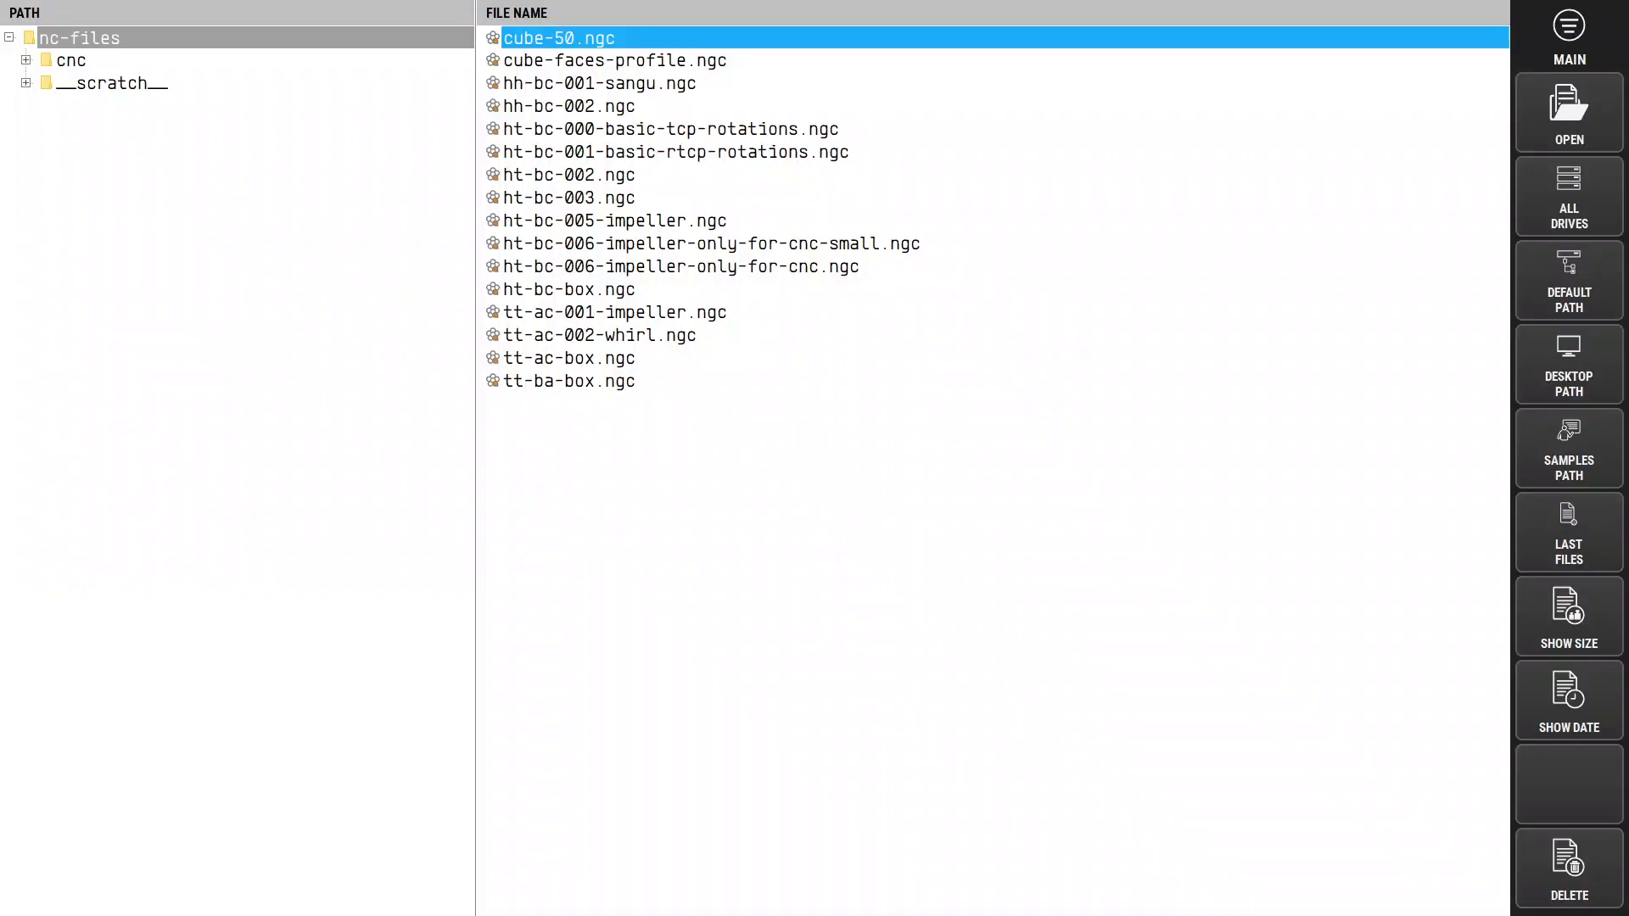
click(711, 243)
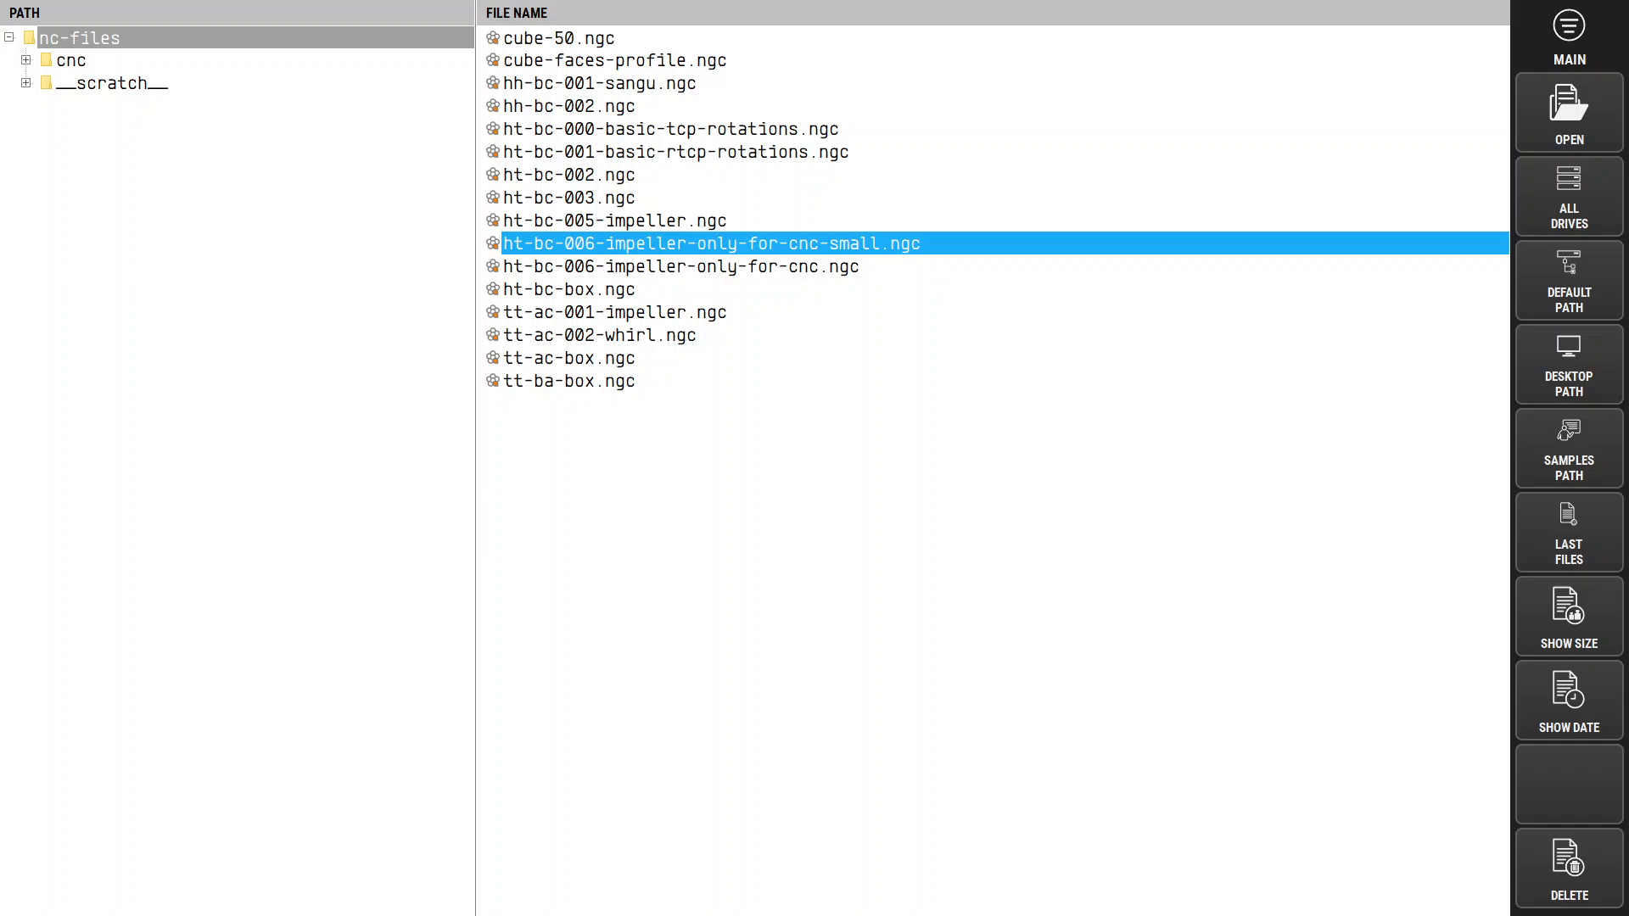
click(711, 152)
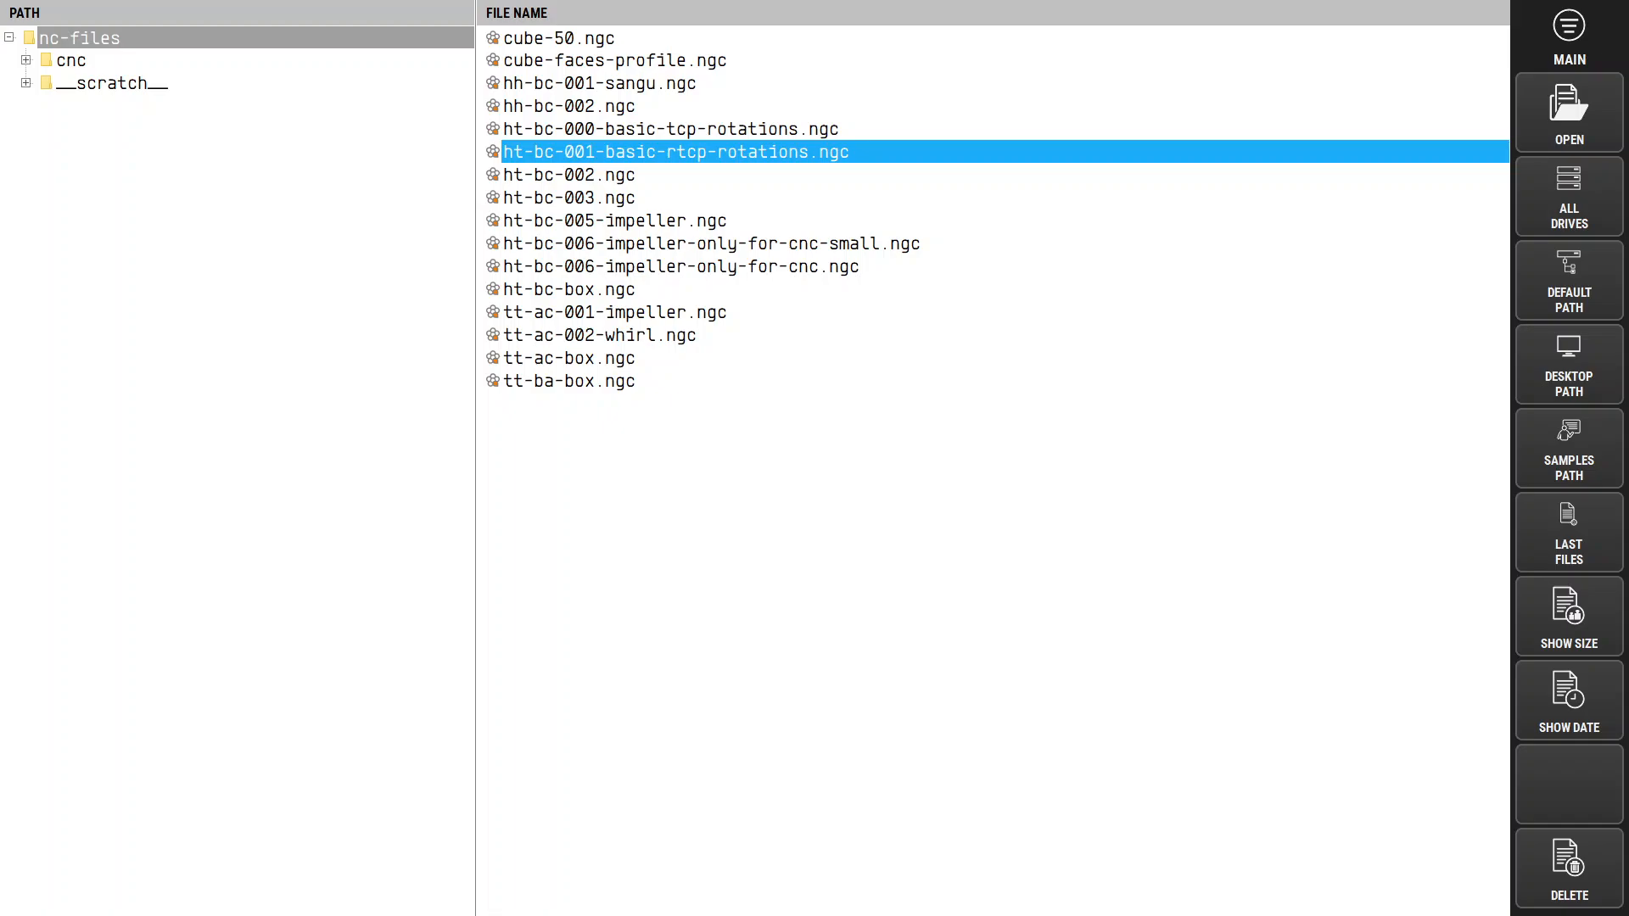
click(599, 335)
click(615, 221)
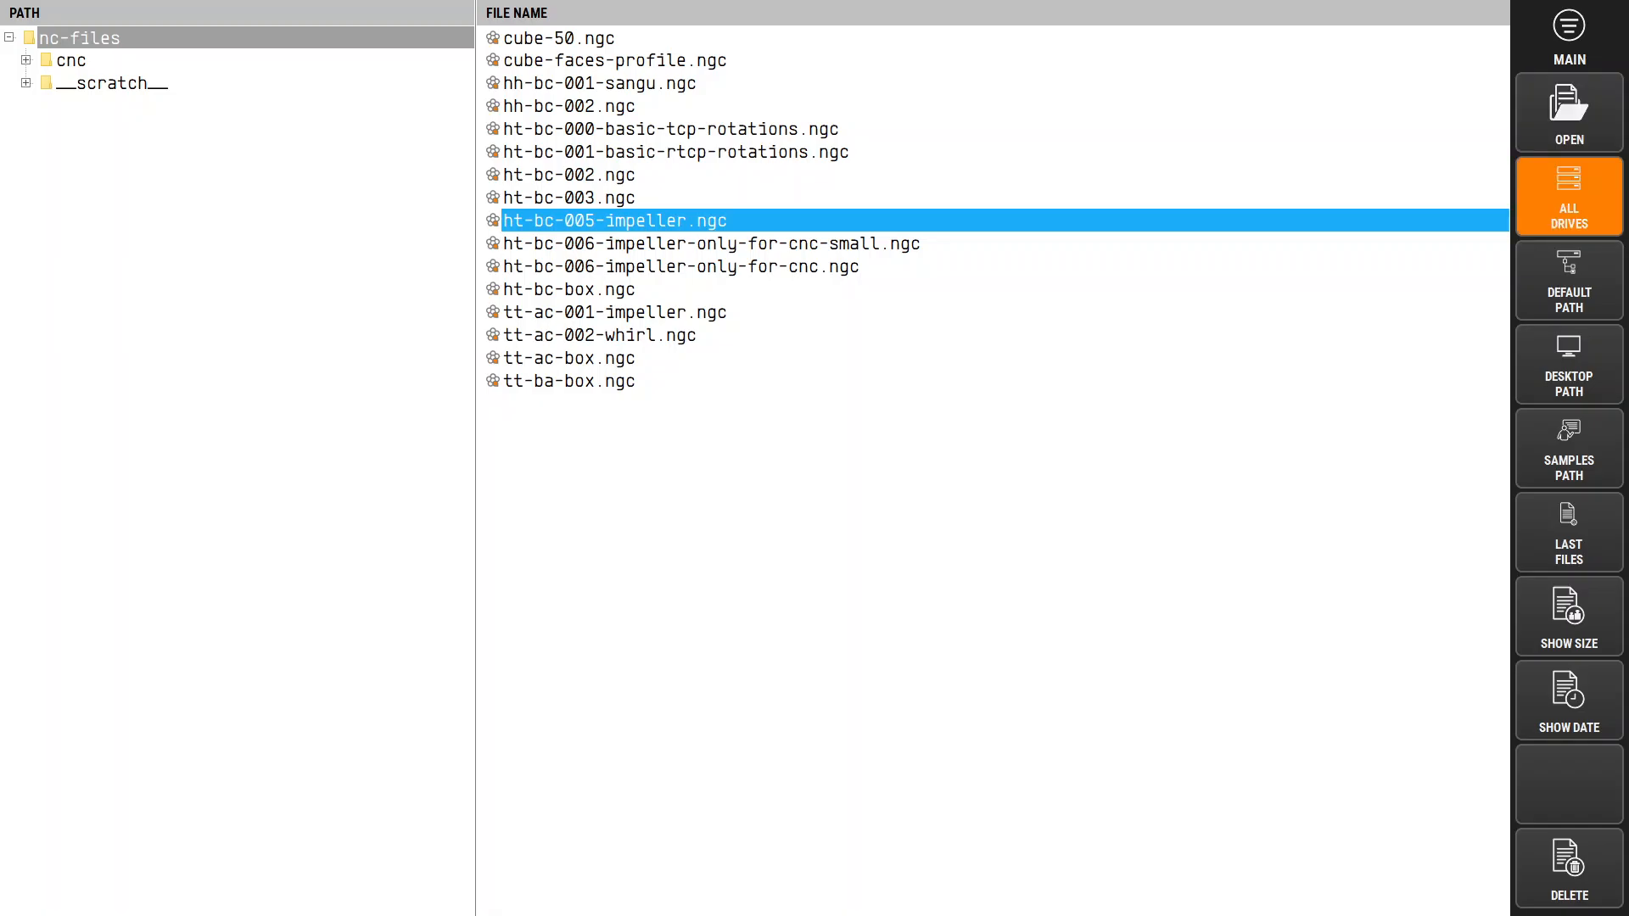
Browse all drives, the default, desktop and samples paths, and view the last opened files without opening one.
click(1569, 196)
click(1569, 280)
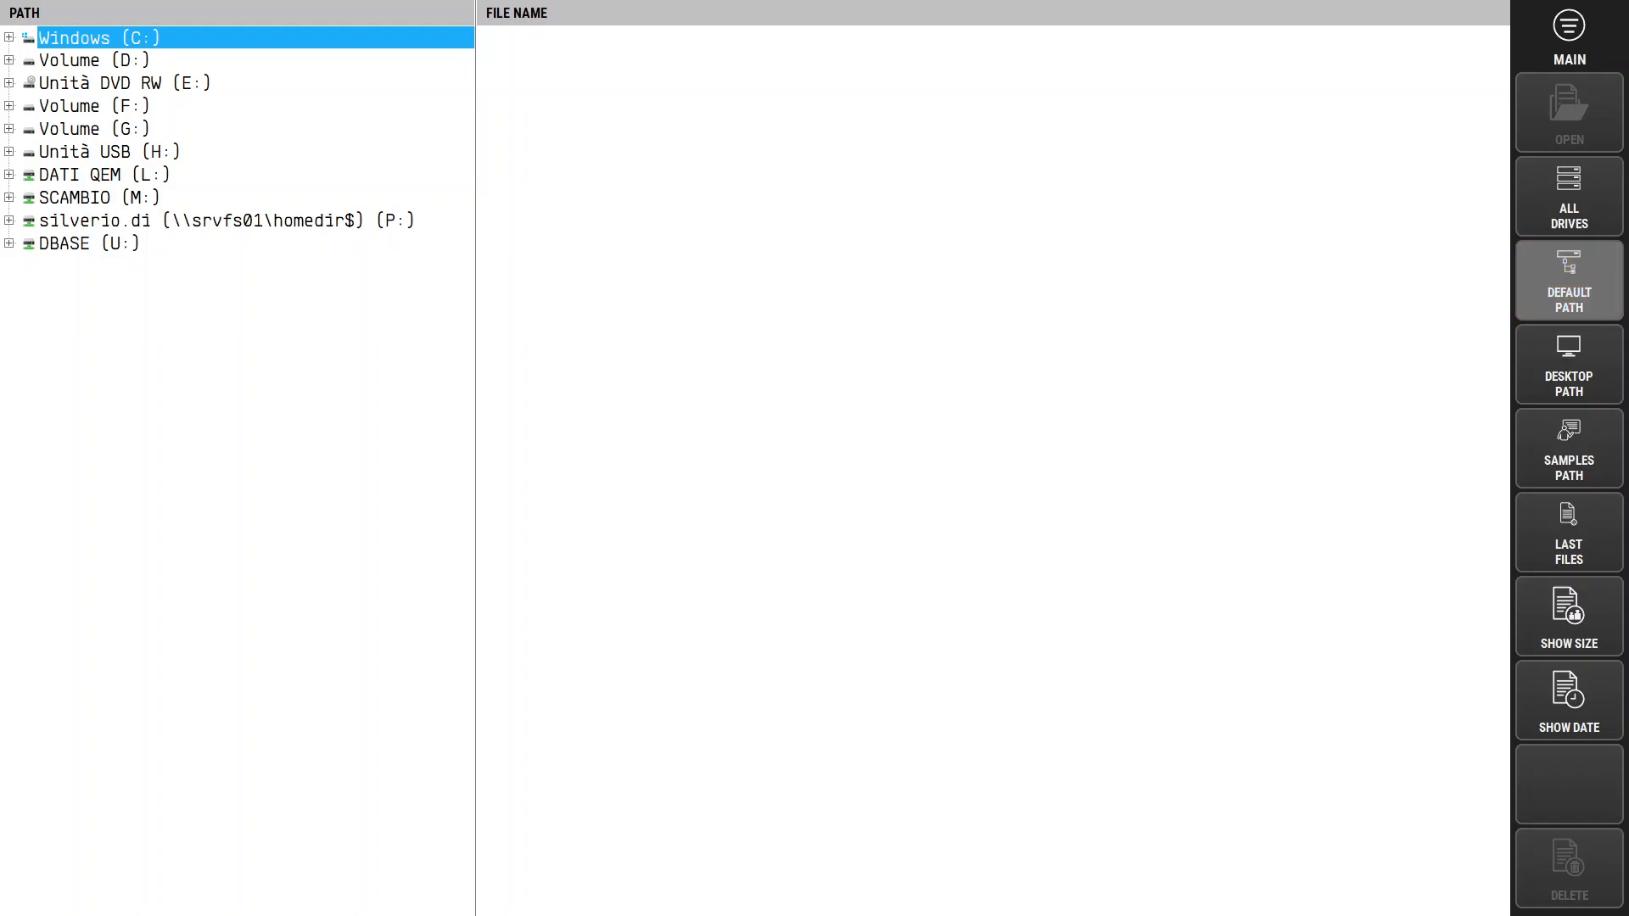
click(1569, 364)
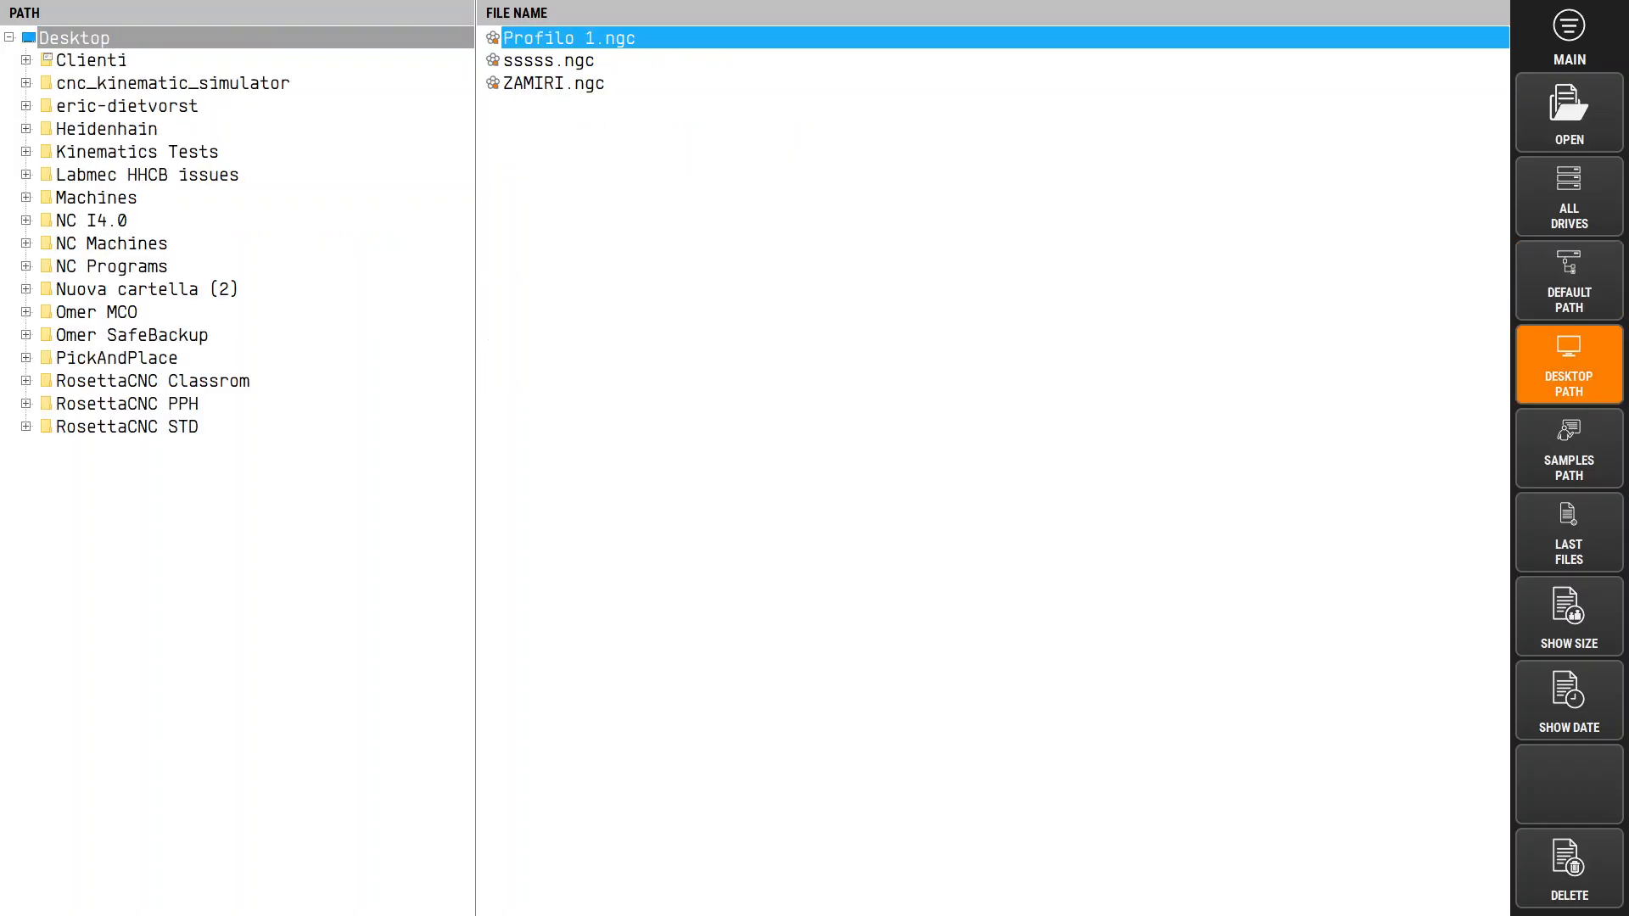
click(1569, 448)
click(1569, 532)
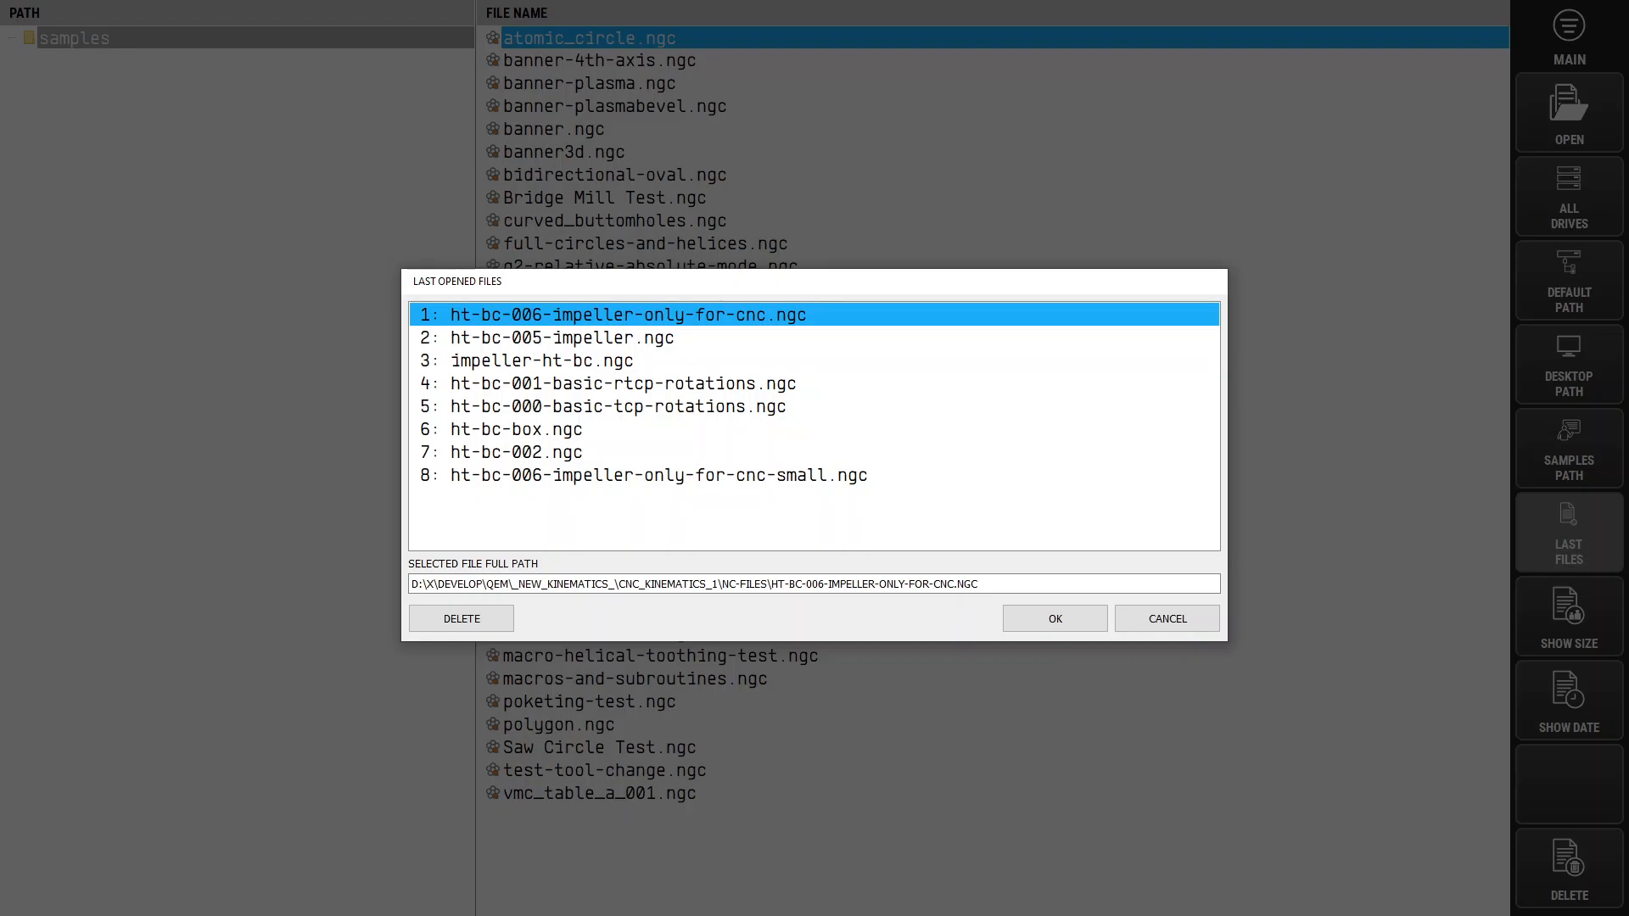
click(1167, 619)
Show file sizes and dates in the samples program list and return to the main page.
click(1569, 616)
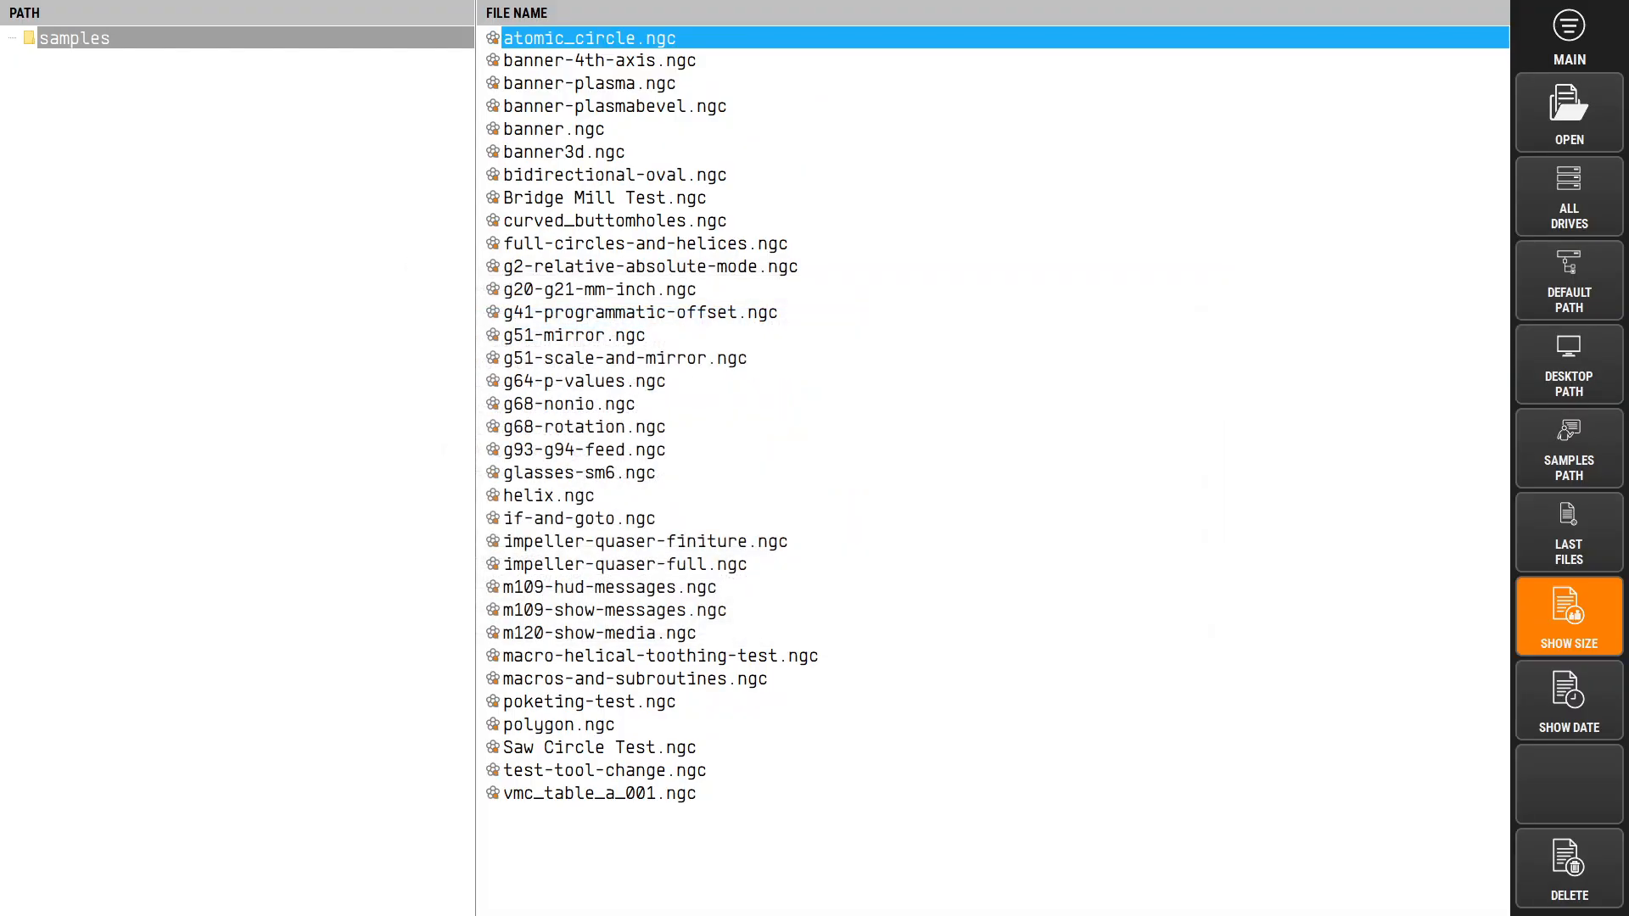
click(1569, 701)
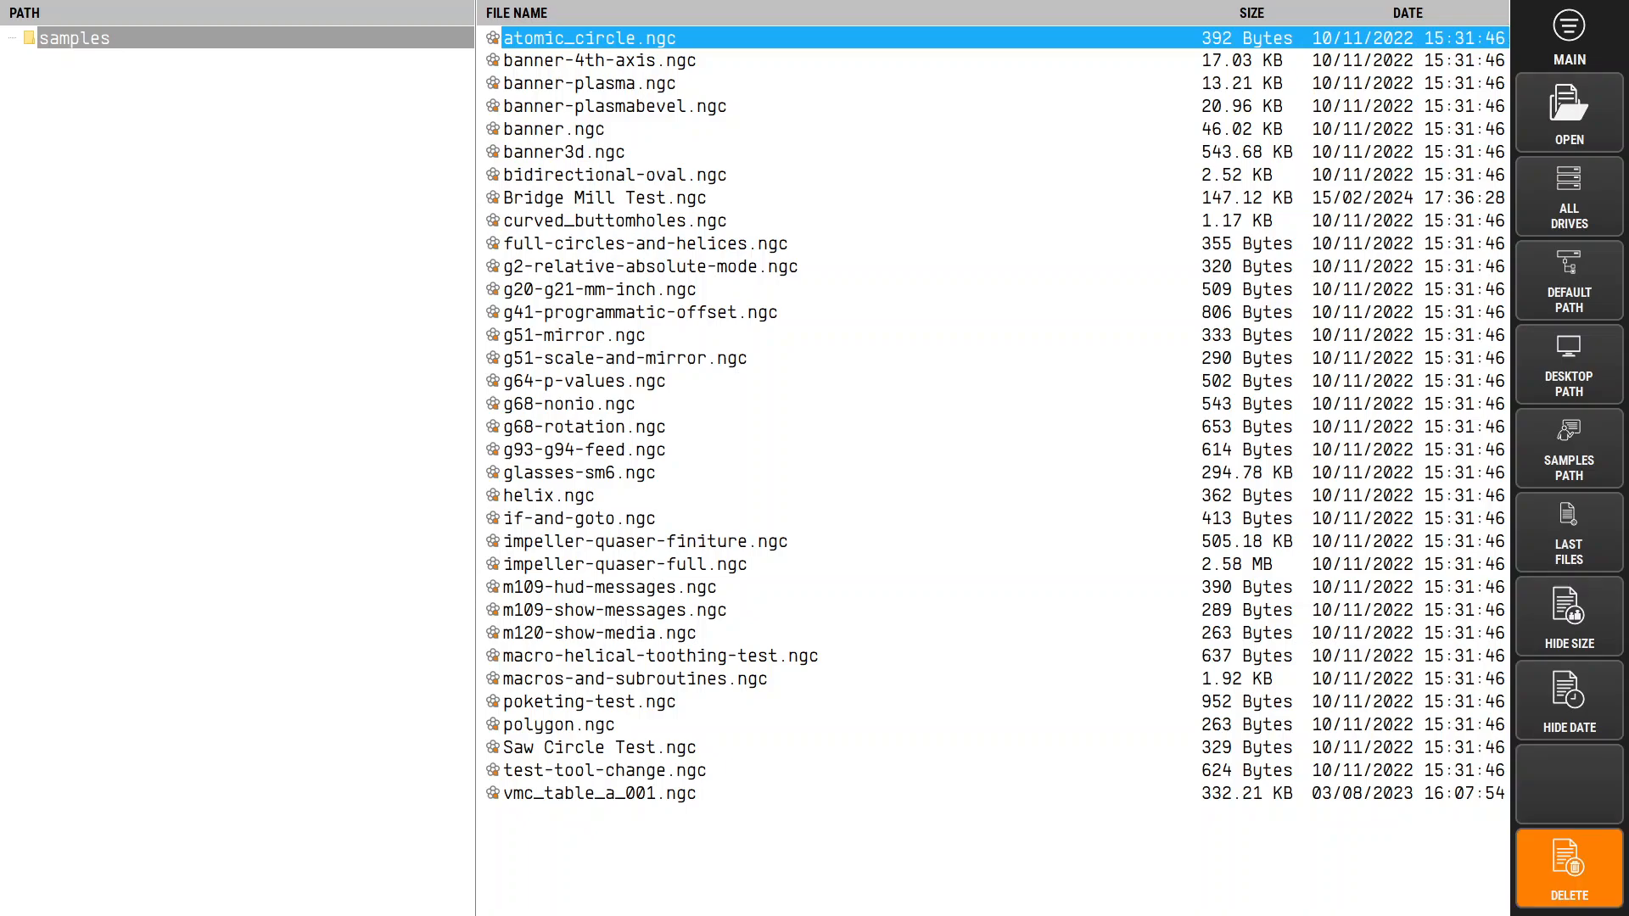
click(1568, 34)
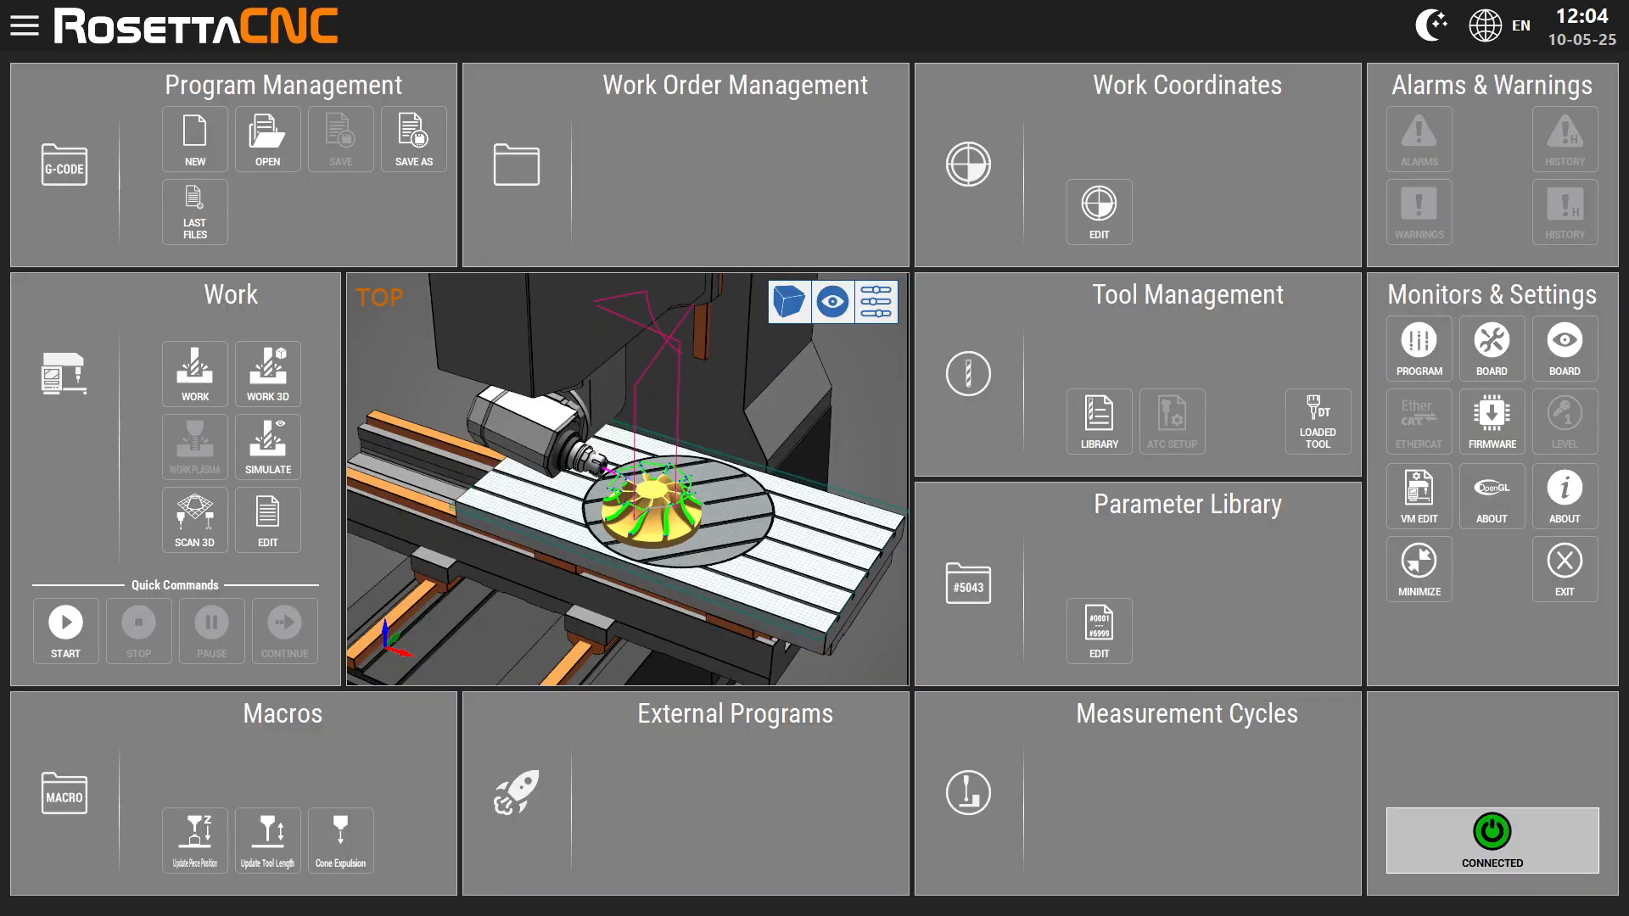
View the tool library's tools and parameters and return to the main page.
click(1099, 420)
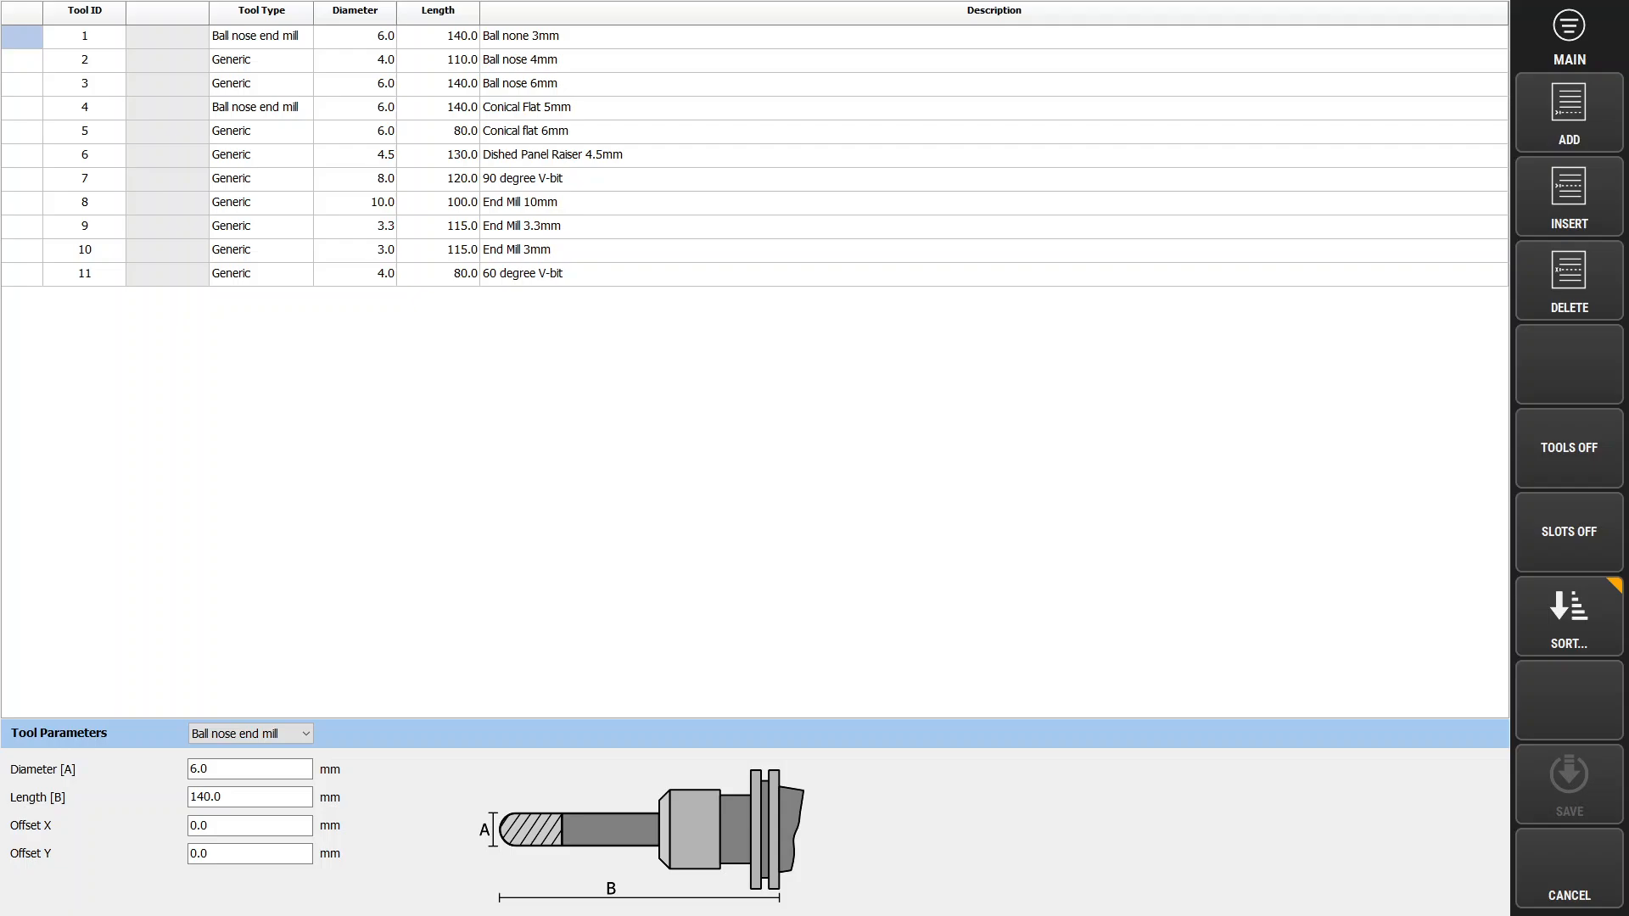
click(1569, 26)
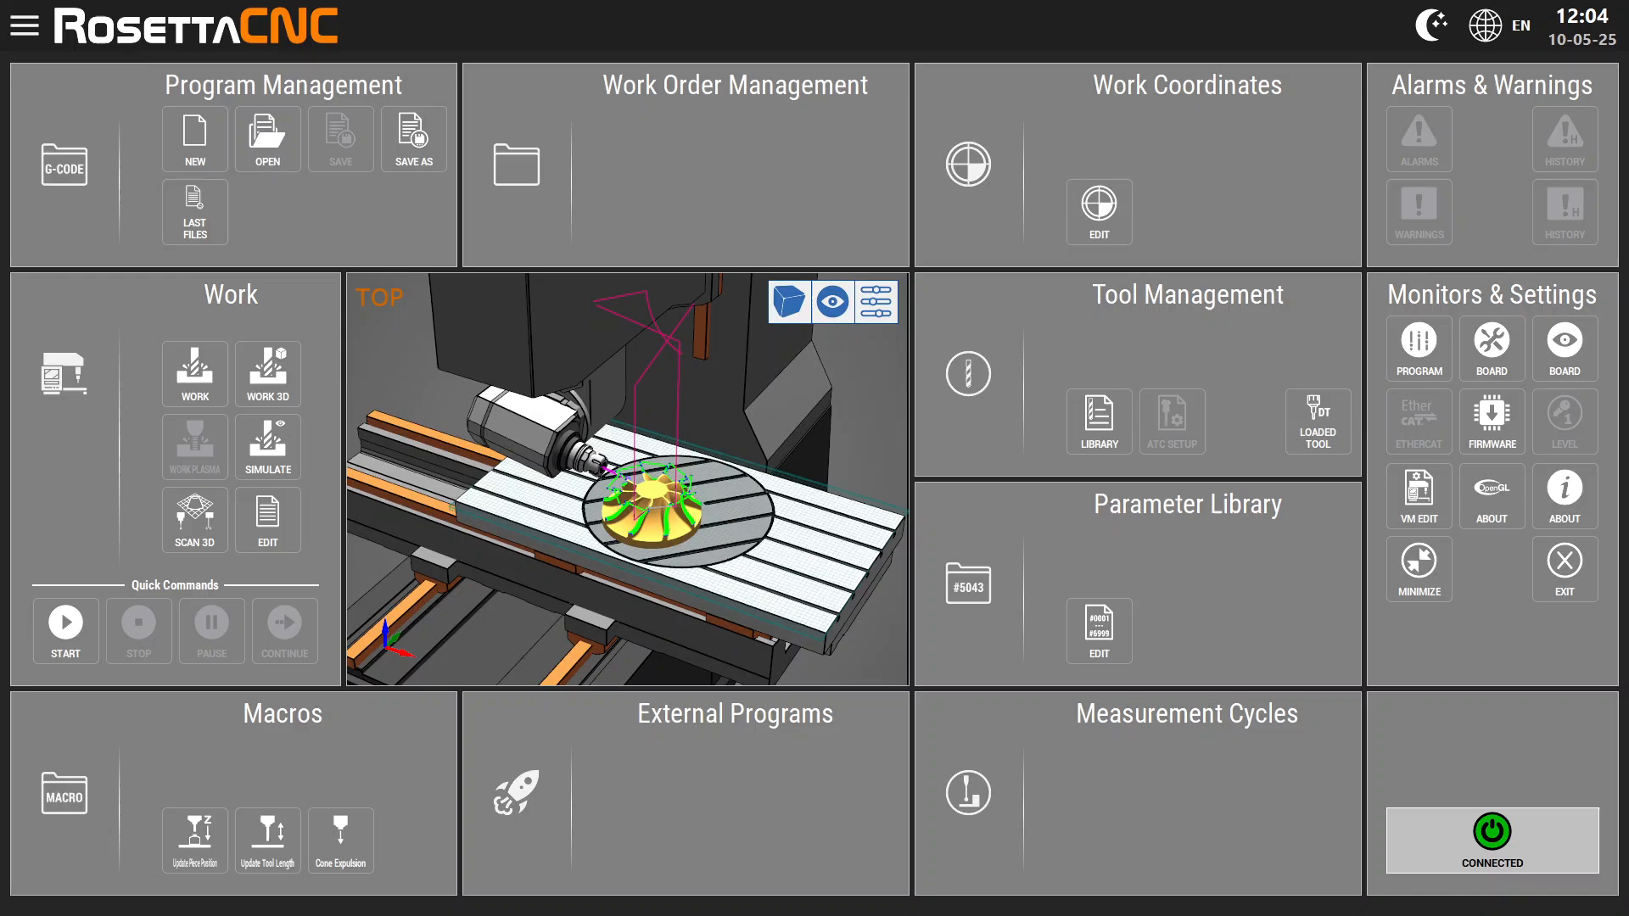
click(1318, 420)
click(1564, 569)
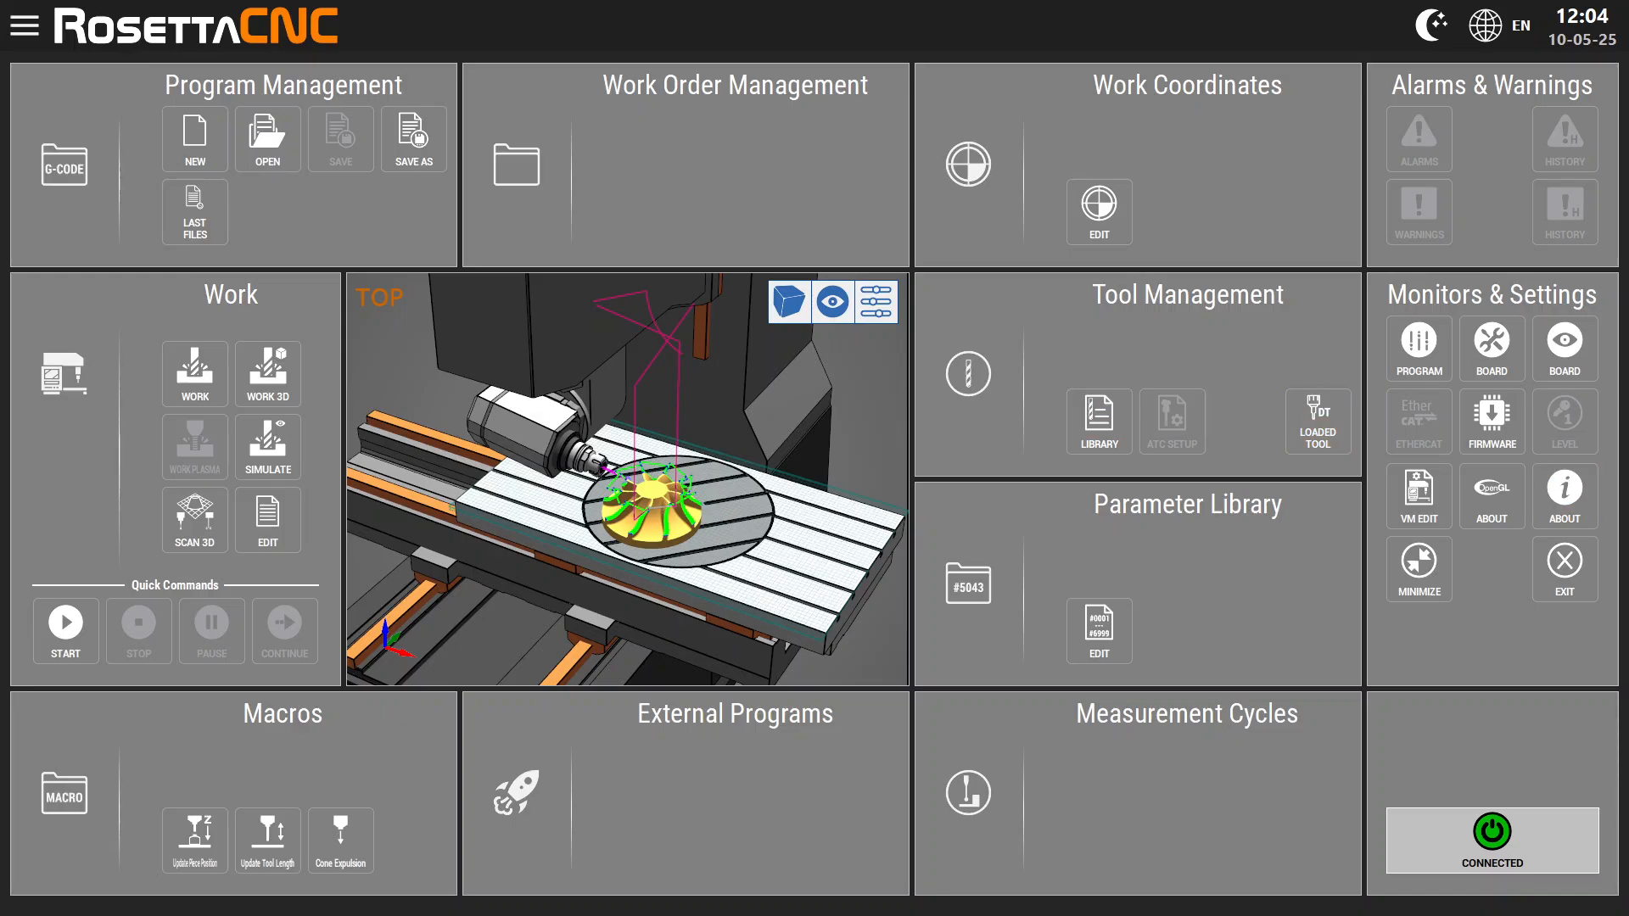